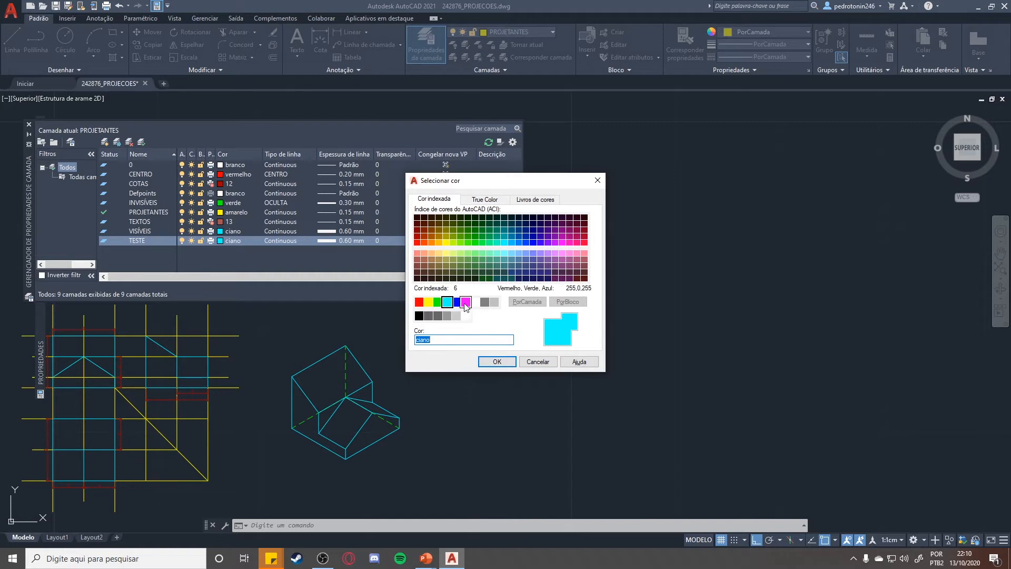
Step: Set the TESTE layer's colour to magenta and keep Continuous as its linetype after looking through the loadable linetypes
left_click(466, 303)
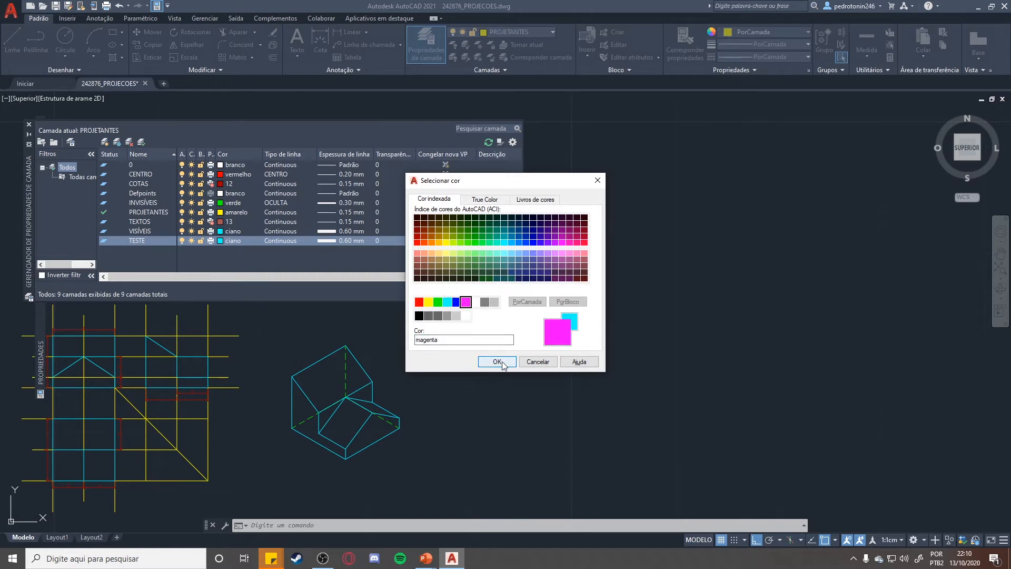
left_click(501, 362)
left_click(280, 241)
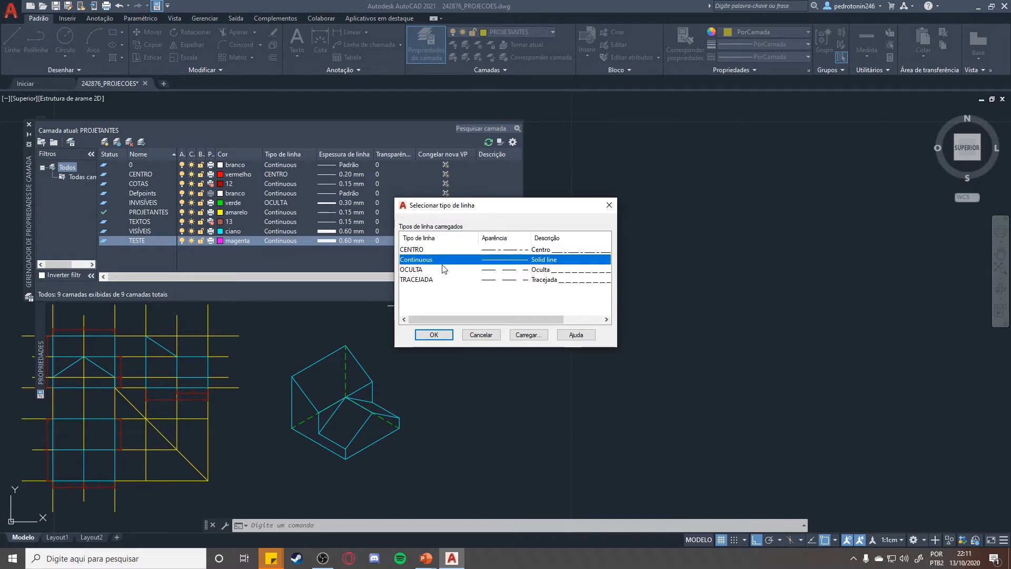
left_click(518, 337)
scroll(476, 292, "down", 7)
scroll(476, 291, "up", 3)
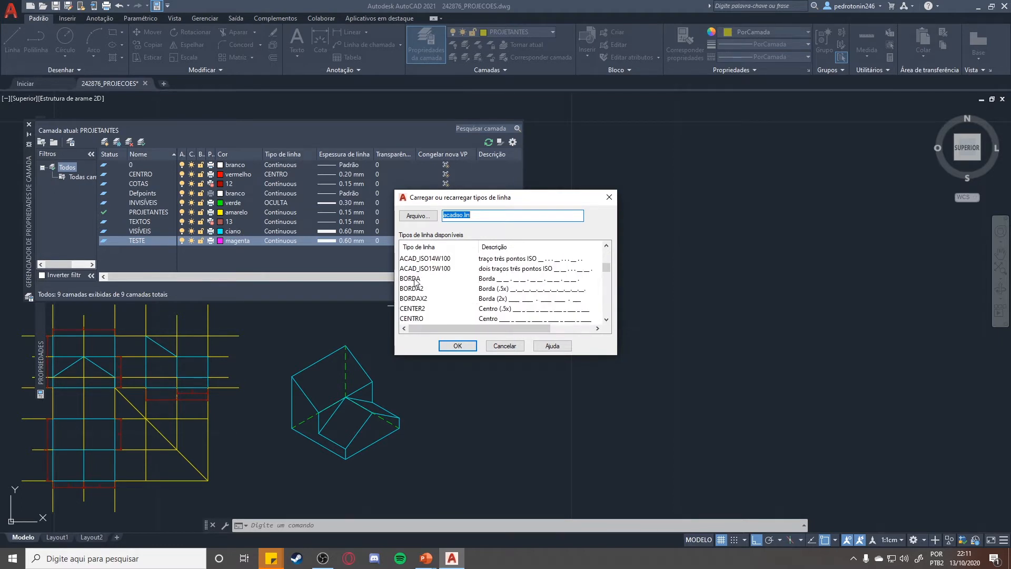
scroll(486, 304, "down", 1)
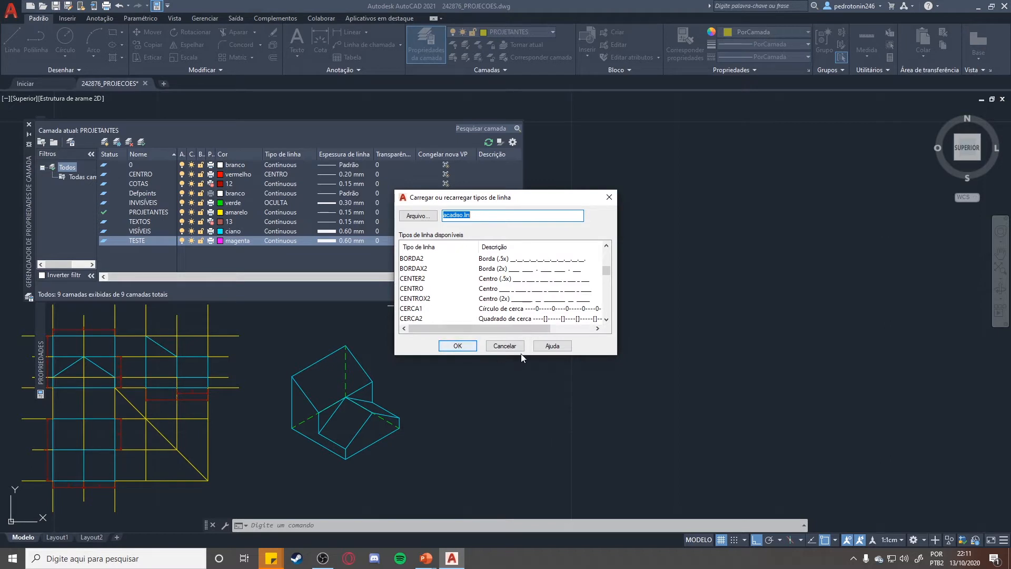
left_click(497, 347)
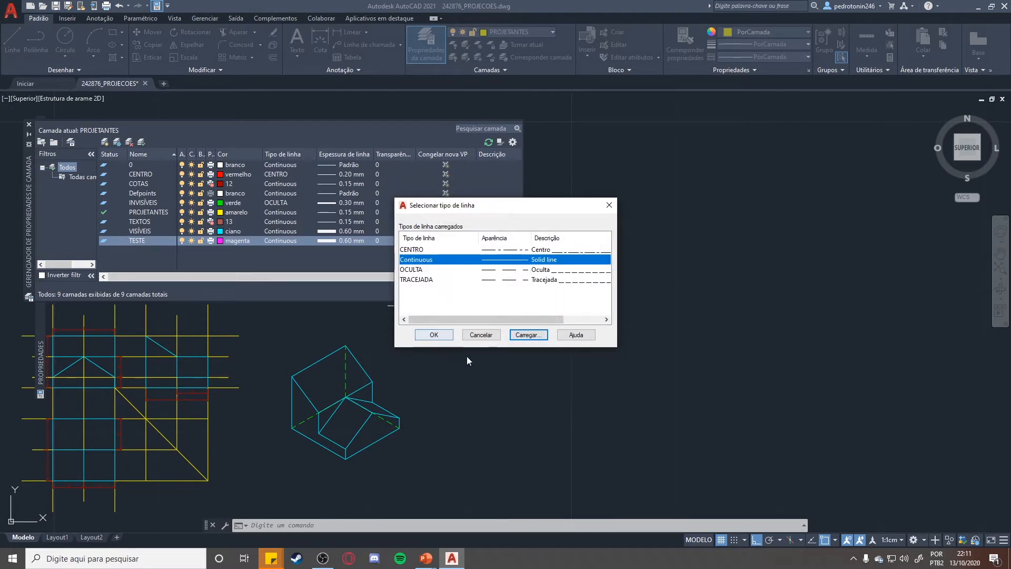
left_click(434, 335)
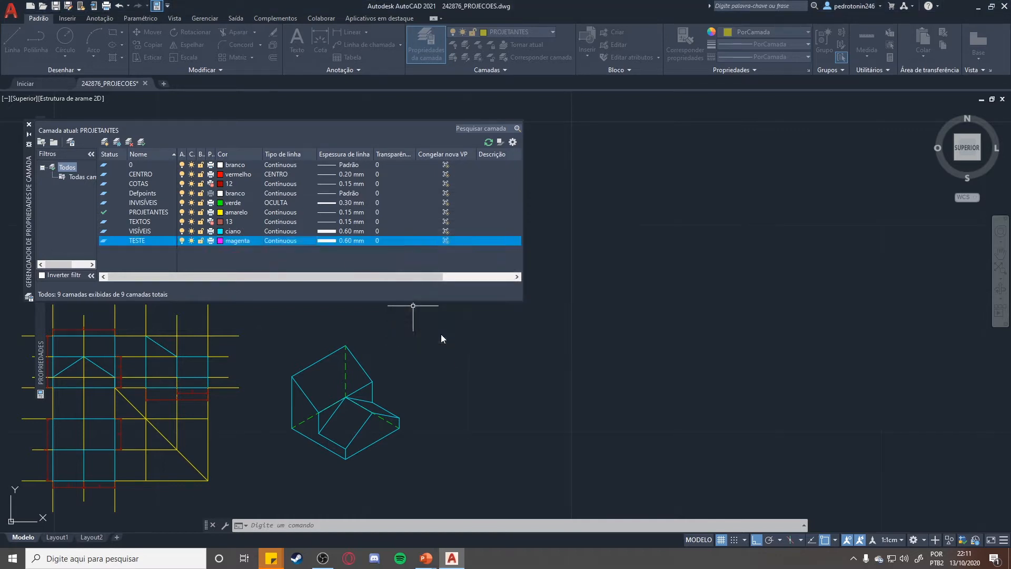
Step: Keep the TESTE layer's lineweight at 0.60 mm and collapse the layer properties manager
left_click(328, 242)
scroll(503, 287, "down", 3)
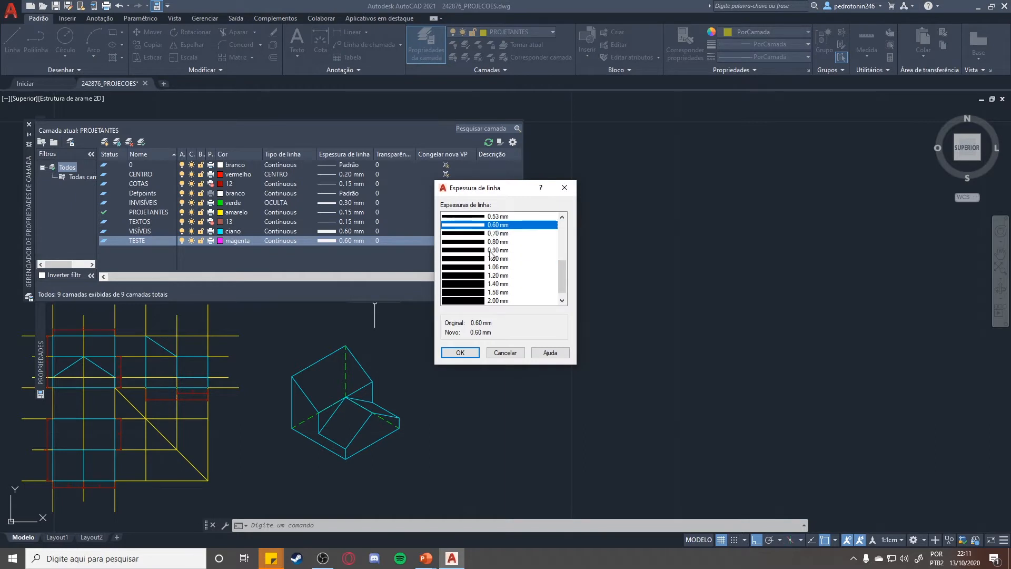
left_click(460, 352)
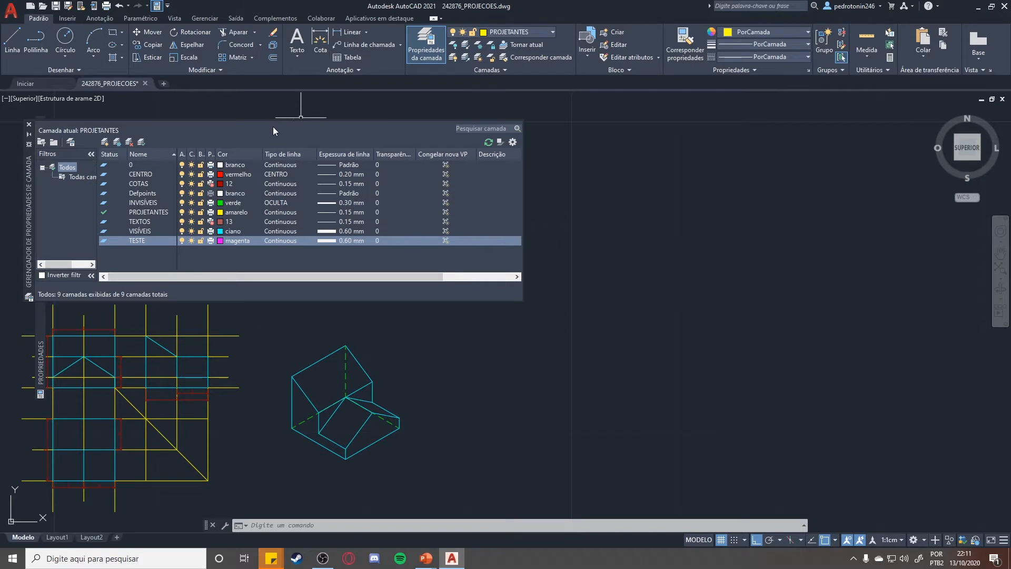
left_click(30, 134)
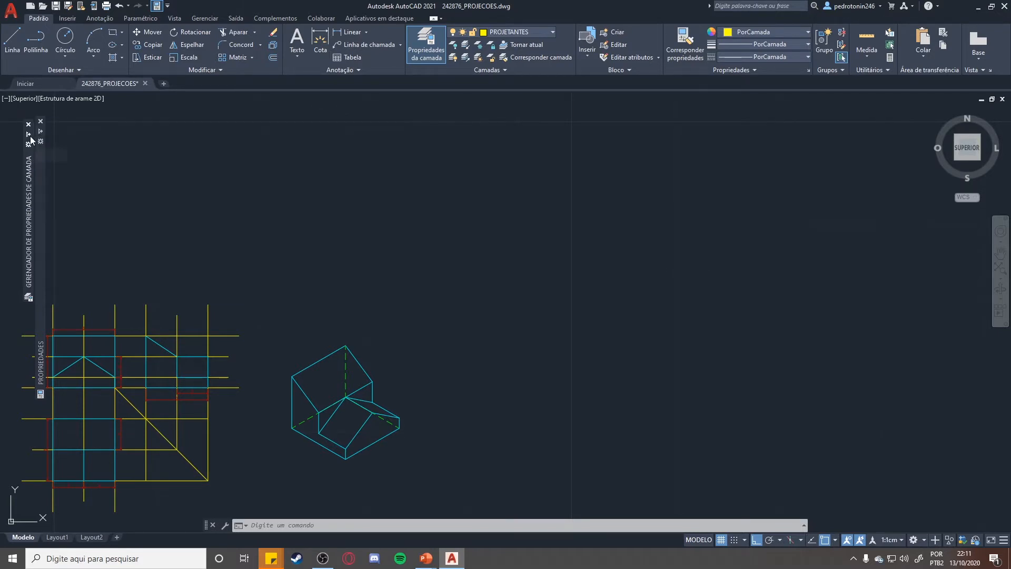
Step: Make TESTE the current layer and draw an open three-segment orthogonal line in the empty area beside the isometric view
left_click(522, 33)
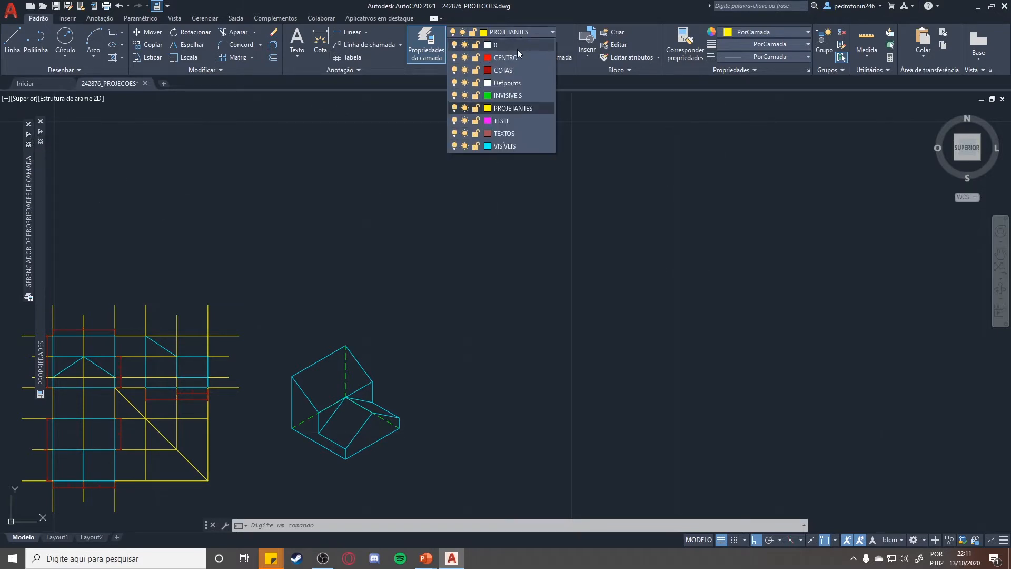
left_click(527, 120)
mouse_move(661, 212)
middle_mouse_down()
mouse_move(476, 183)
mouse_move(509, 240)
mouse_move(498, 240)
middle_mouse_up()
left_click(13, 39)
left_click(321, 305)
left_click(526, 305)
left_click(526, 228)
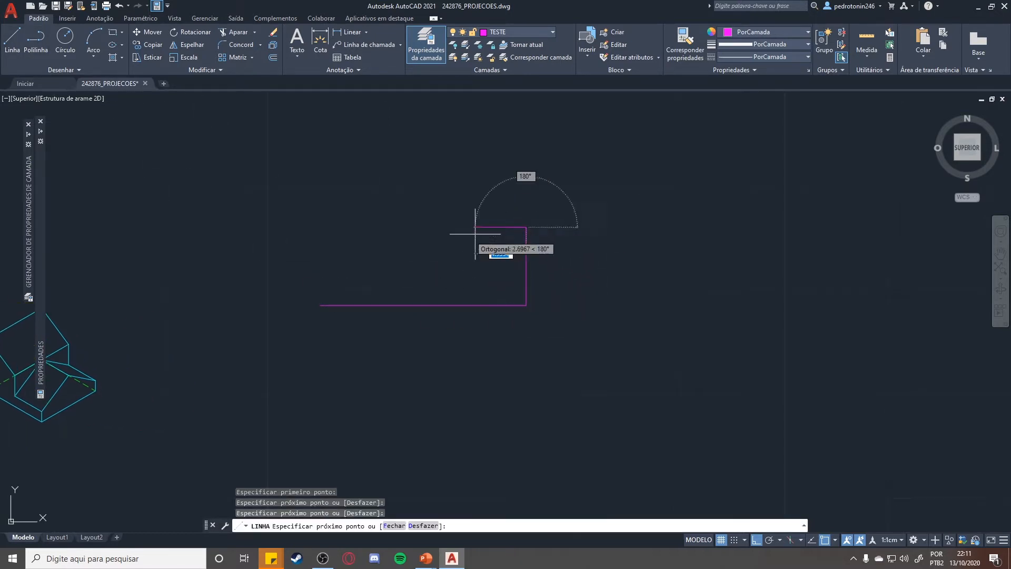
left_click(422, 228)
key("Escape")
Step: Make CENTRO the current layer and draw a horizontal centre line crossing the magenta outline's vertical side
scroll(476, 314, "up", 4)
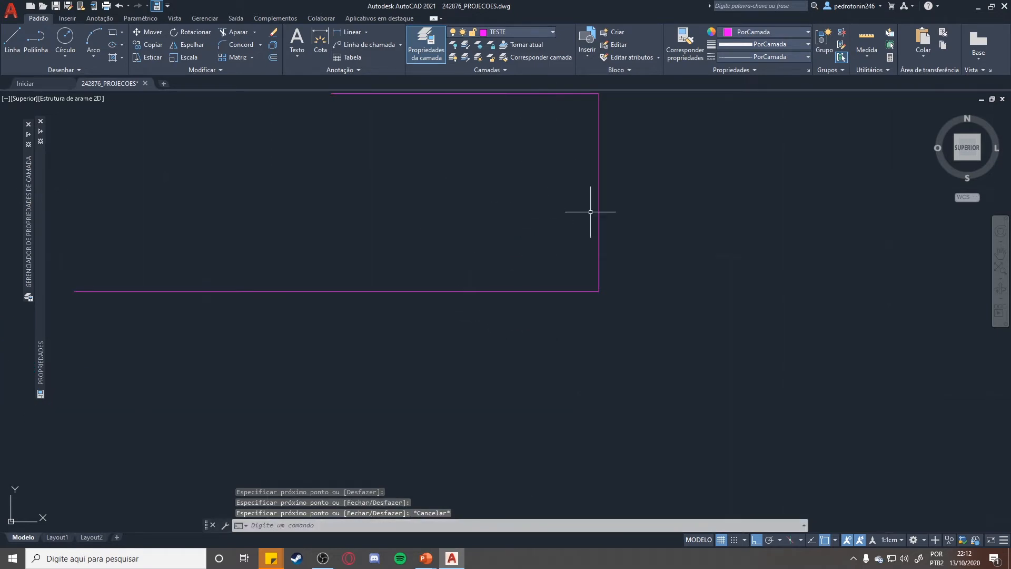
middle_click_drag(623, 230, 630, 283)
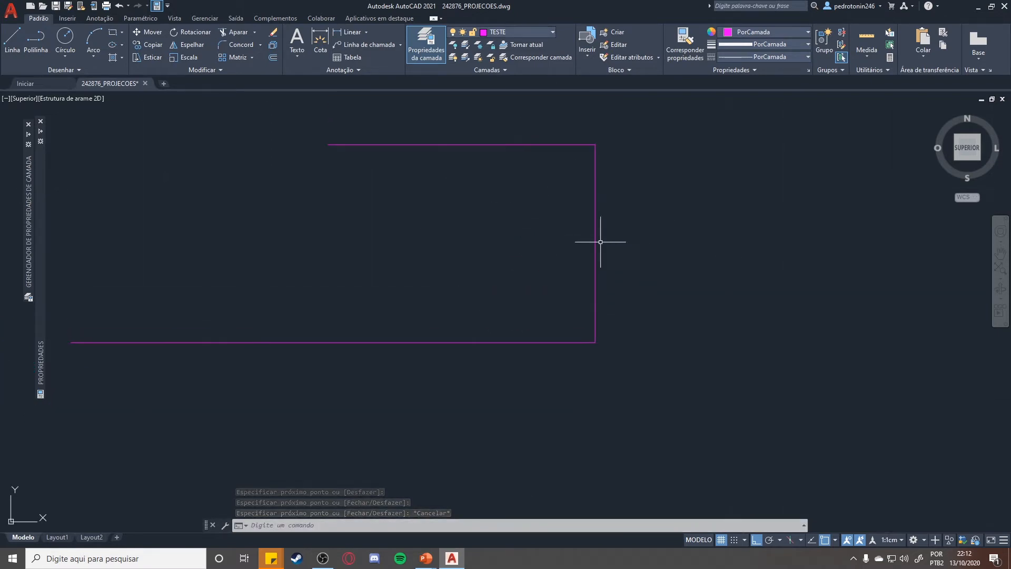
scroll(638, 257, "down", 2)
left_click(545, 33)
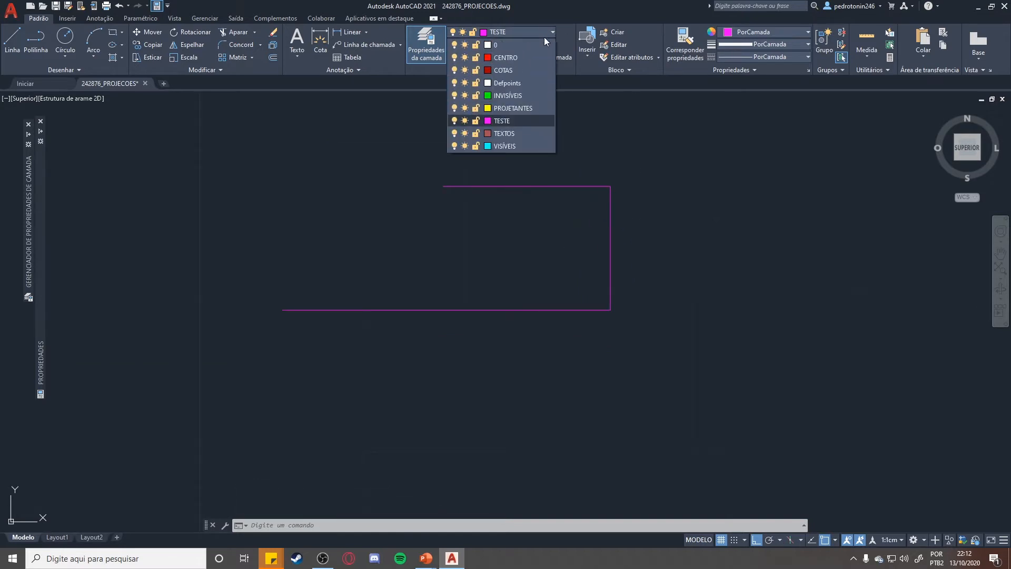
left_click(533, 59)
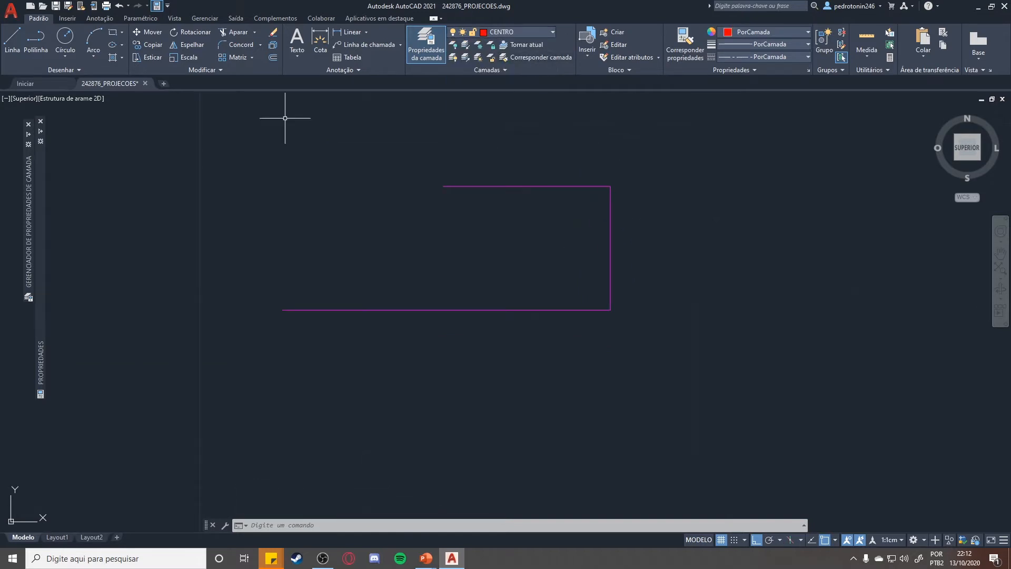
left_click(19, 51)
left_click(424, 229)
left_click(719, 230)
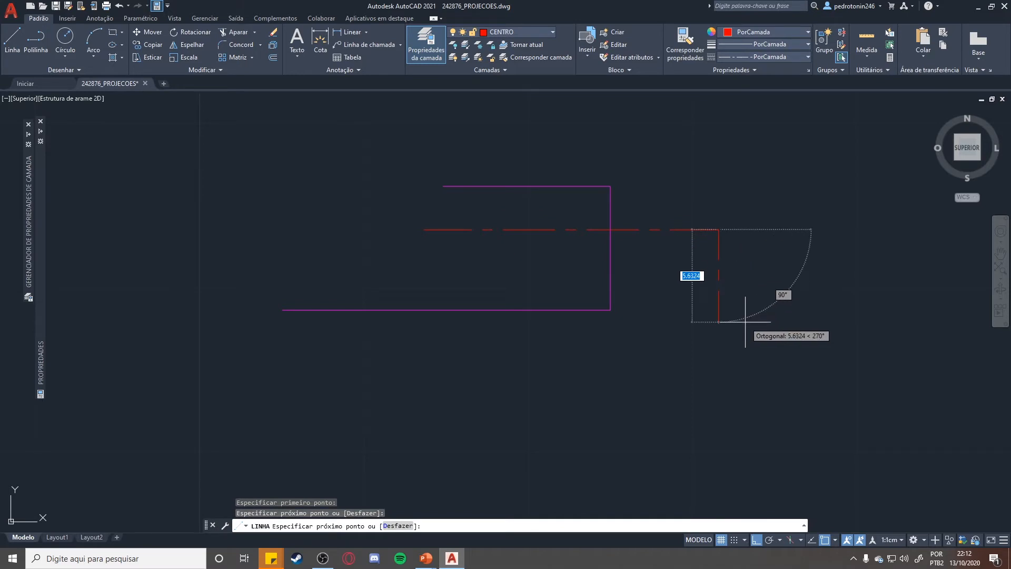
key("Escape")
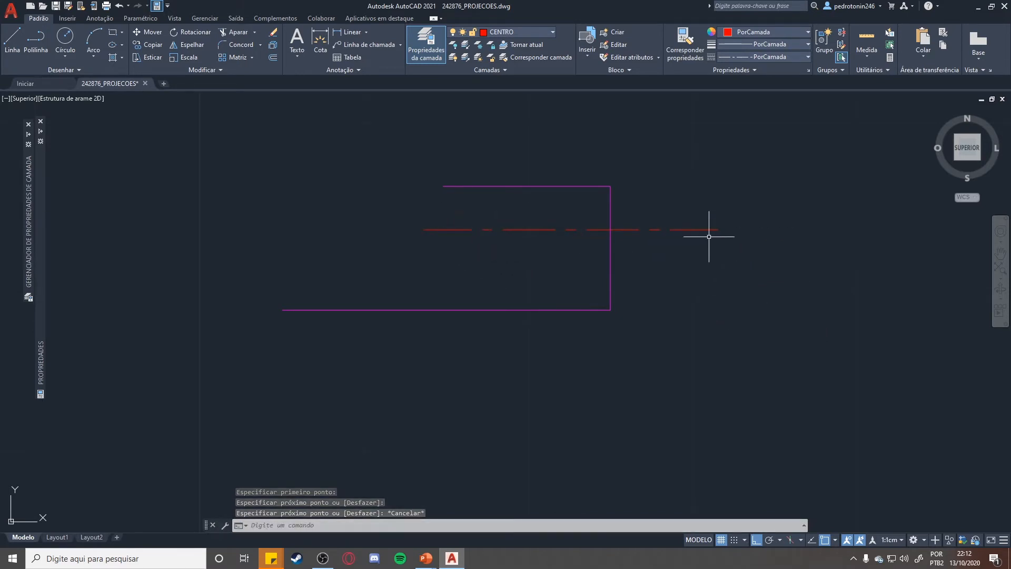
left_click(652, 229)
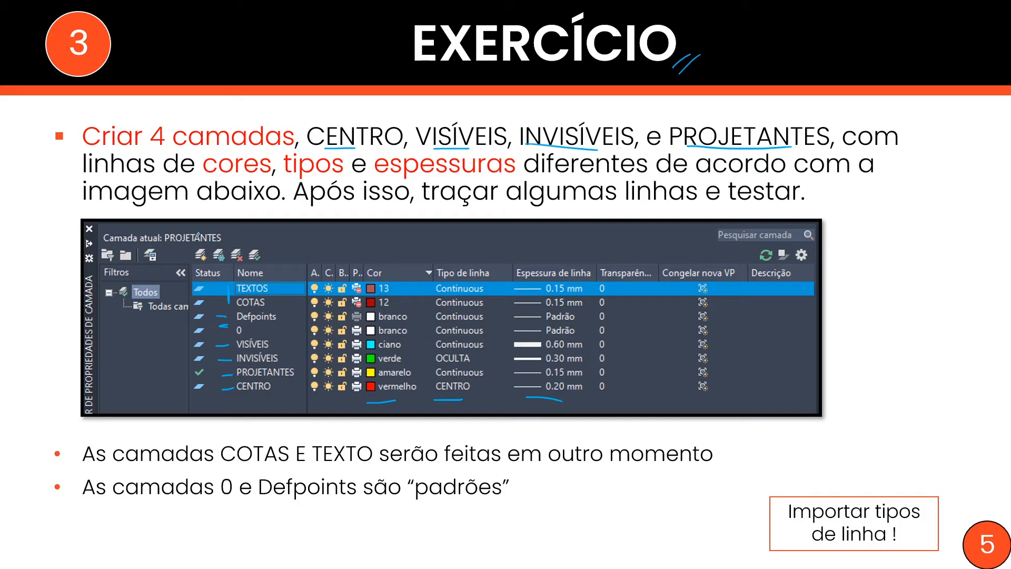
mouse_move(236, 341)
left_mouse_down()
mouse_move(233, 383)
mouse_move(274, 401)
mouse_move(295, 364)
mouse_move(260, 344)
mouse_move(307, 355)
left_mouse_up()
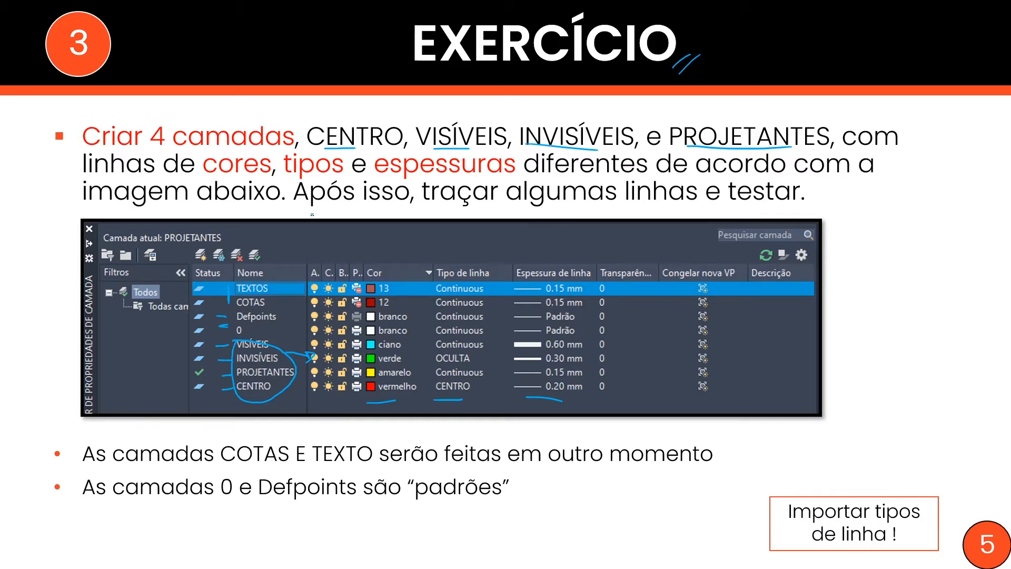
key("Right")
key("Right")
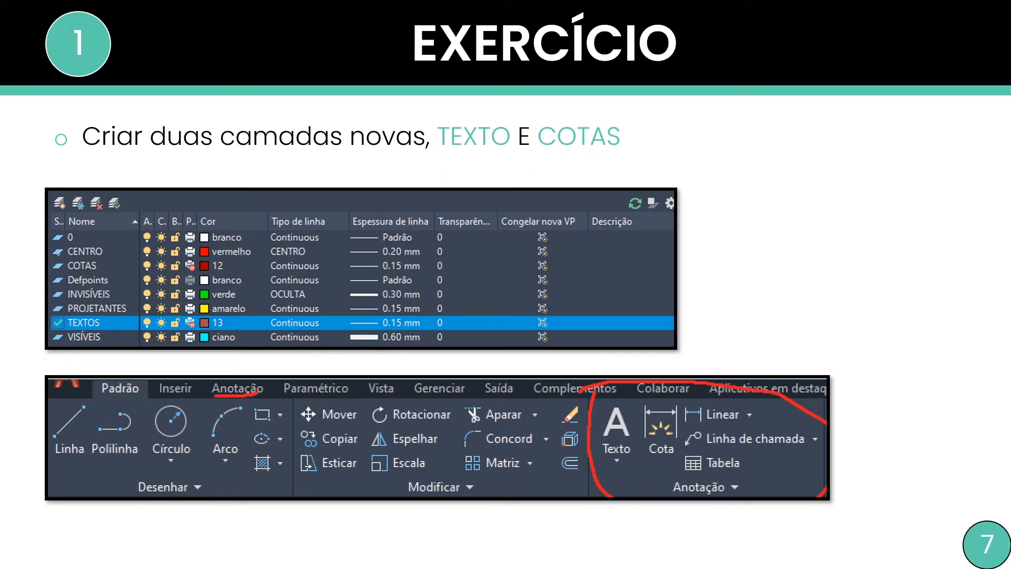
left_click_drag(36, 265, 42, 268)
left_click_drag(38, 317, 40, 320)
mouse_move(639, 393)
left_mouse_down()
mouse_move(606, 391)
mouse_move(617, 467)
mouse_move(738, 501)
mouse_move(803, 422)
mouse_move(688, 391)
left_mouse_up()
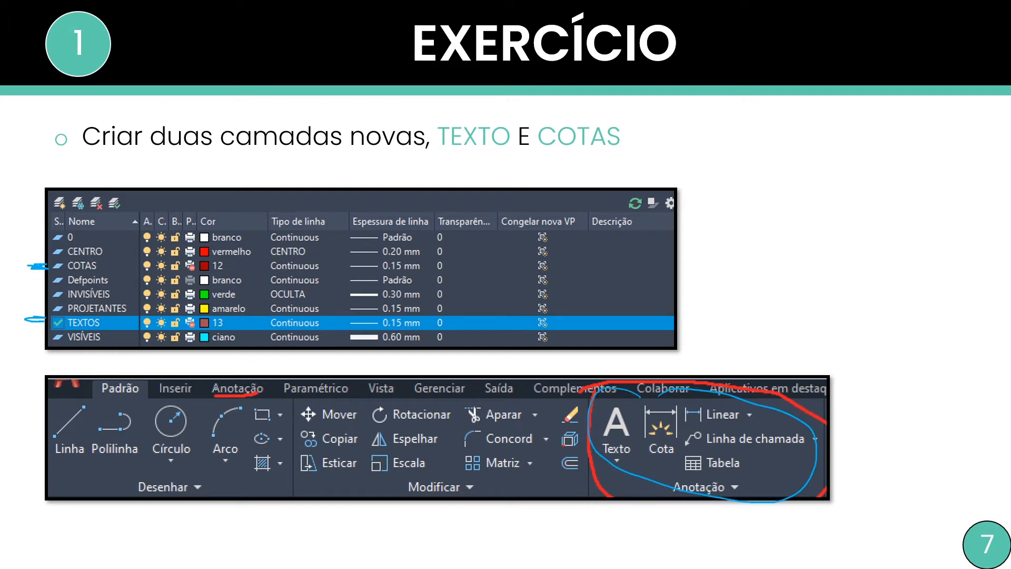
left_click_drag(209, 378, 258, 401)
left_click_drag(208, 375, 263, 397)
Step: Switch to AutoCAD and bring up the annotation tools
key("alt+Tab")
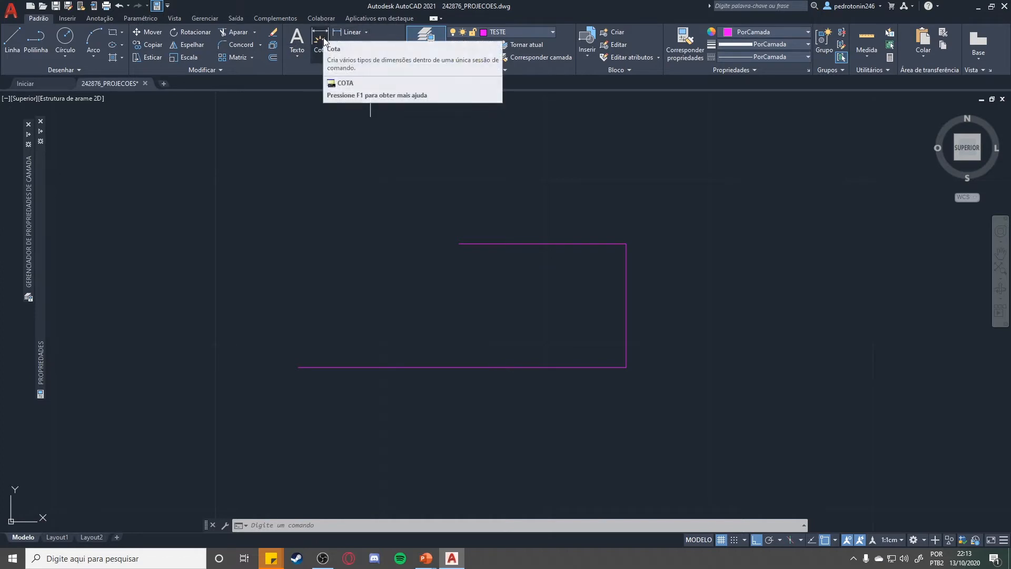
left_click(104, 20)
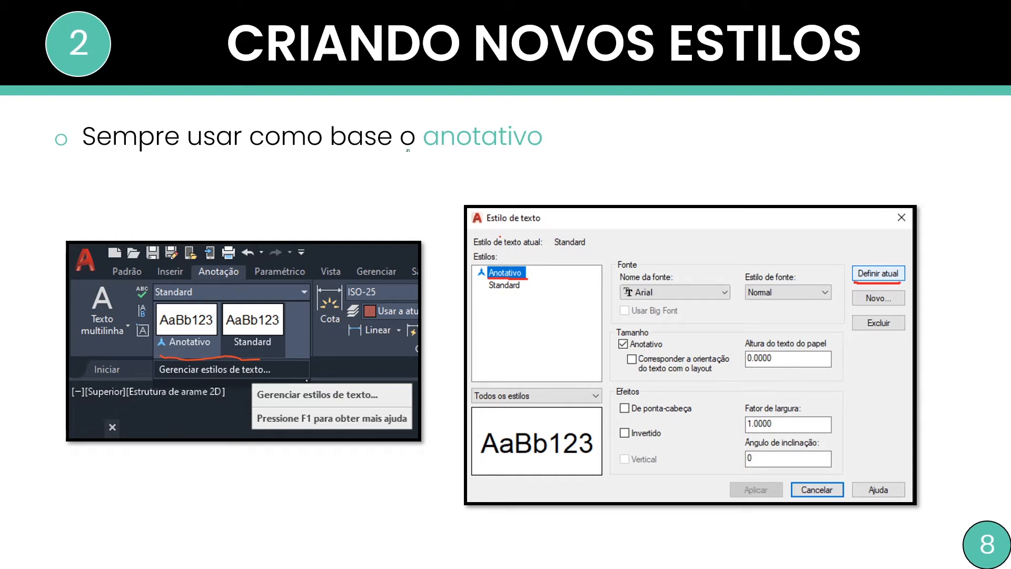
left_click_drag(424, 152, 535, 150)
left_click_drag(158, 349, 261, 348)
key("Right")
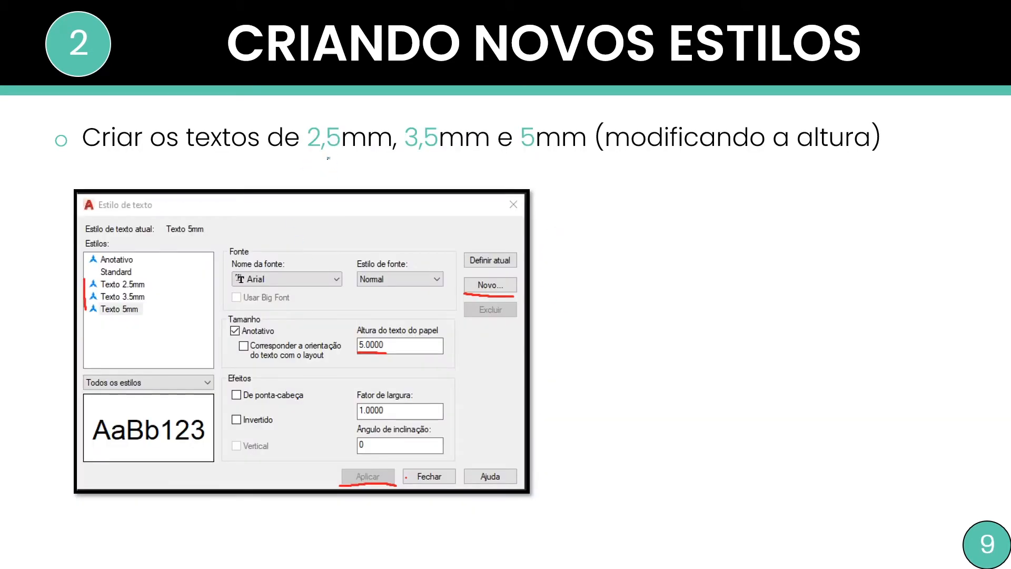
left_click_drag(316, 153, 341, 153)
left_click_drag(536, 157, 521, 157)
mouse_move(164, 285)
left_mouse_down()
mouse_move(153, 313)
mouse_move(166, 287)
left_mouse_up()
Step: Switch to AutoCAD and set Anotativo as the current text style in the text style manager
key("alt+Tab")
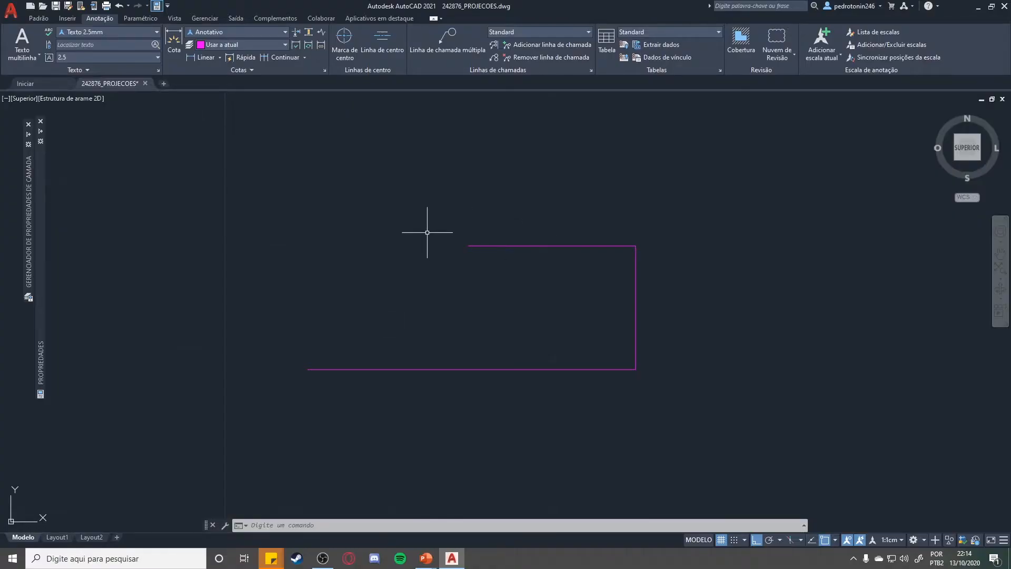
left_click(134, 32)
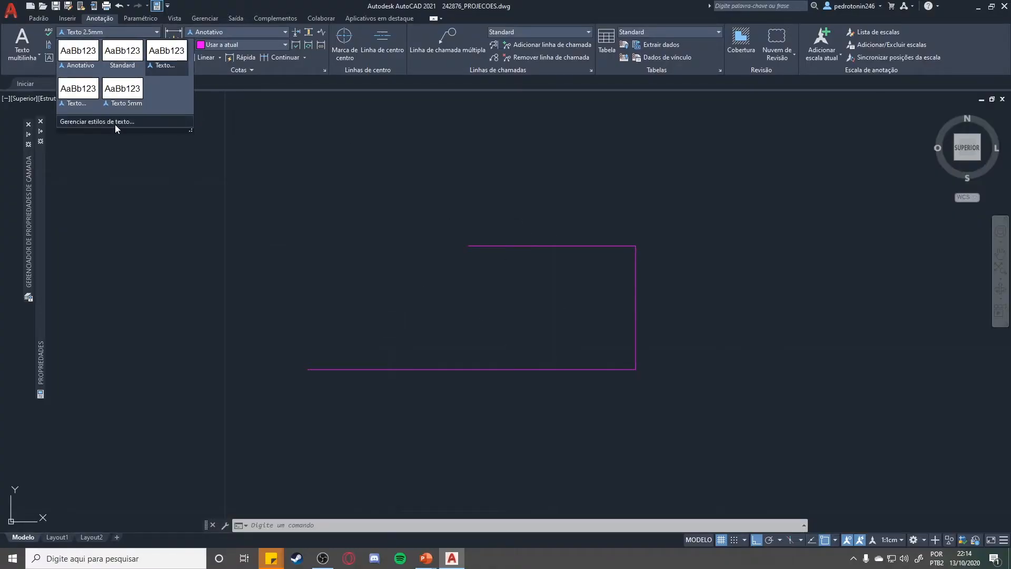
left_click(139, 30)
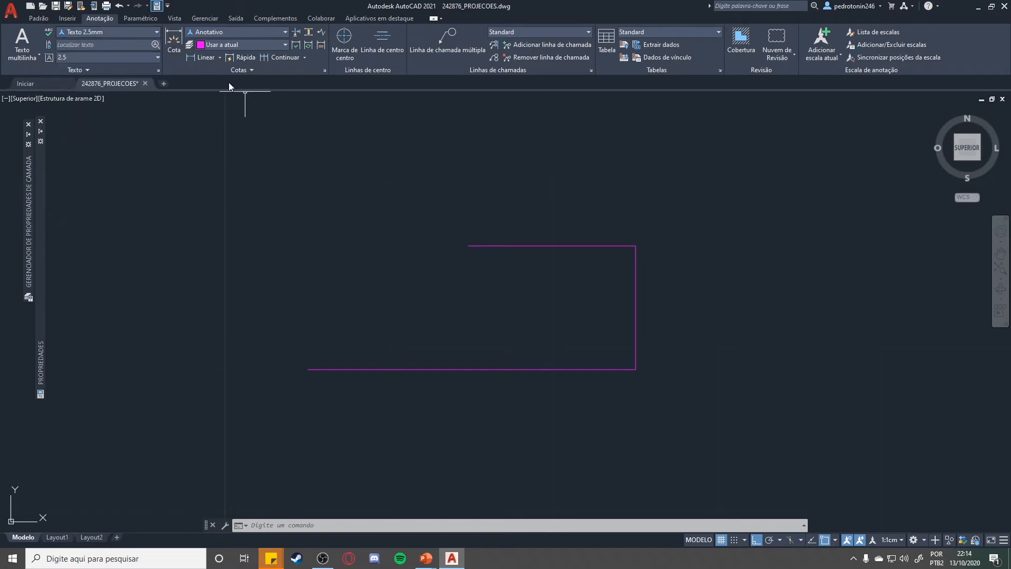
left_click(138, 30)
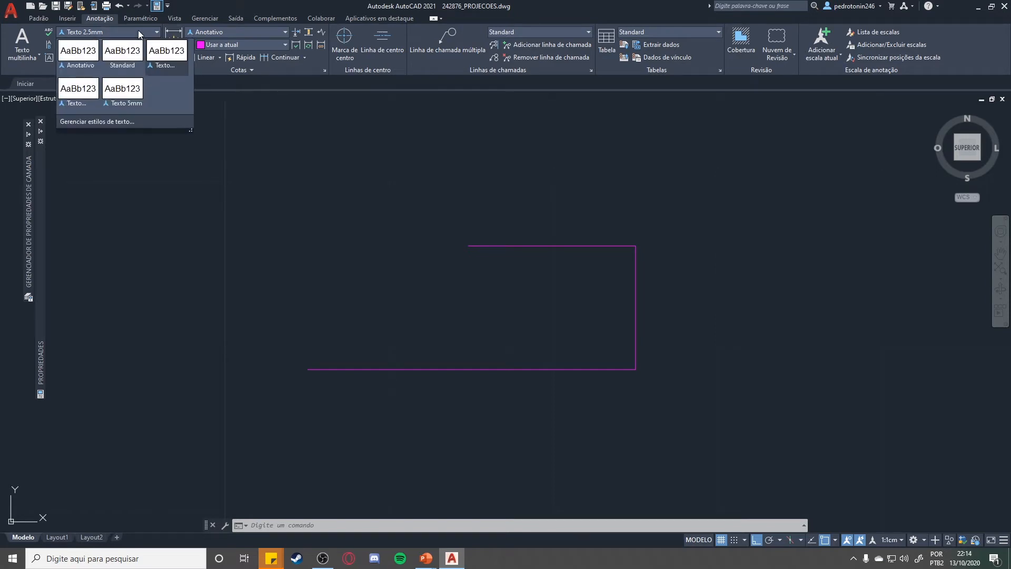
left_click(115, 121)
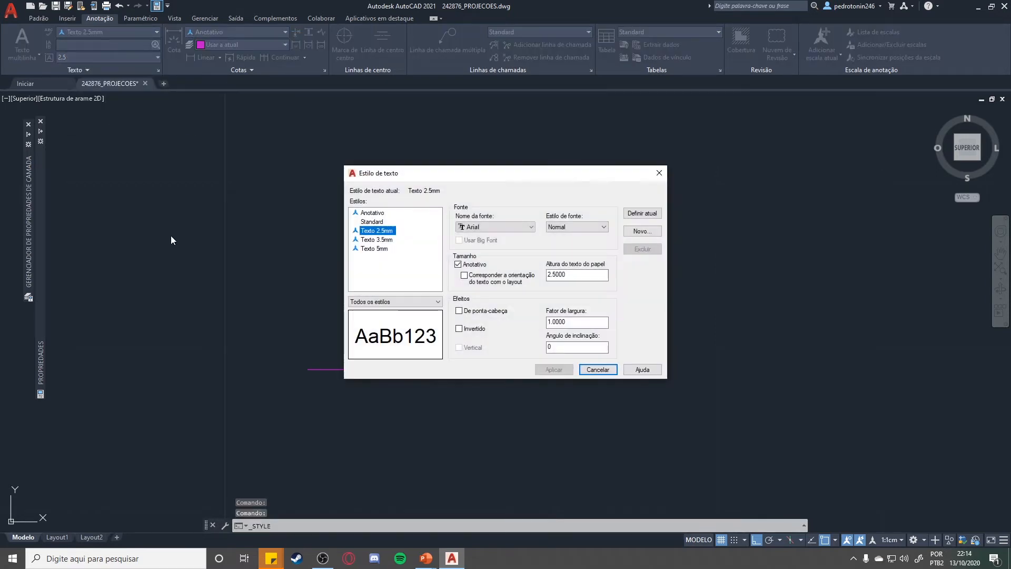
left_click(381, 213)
left_click(642, 213)
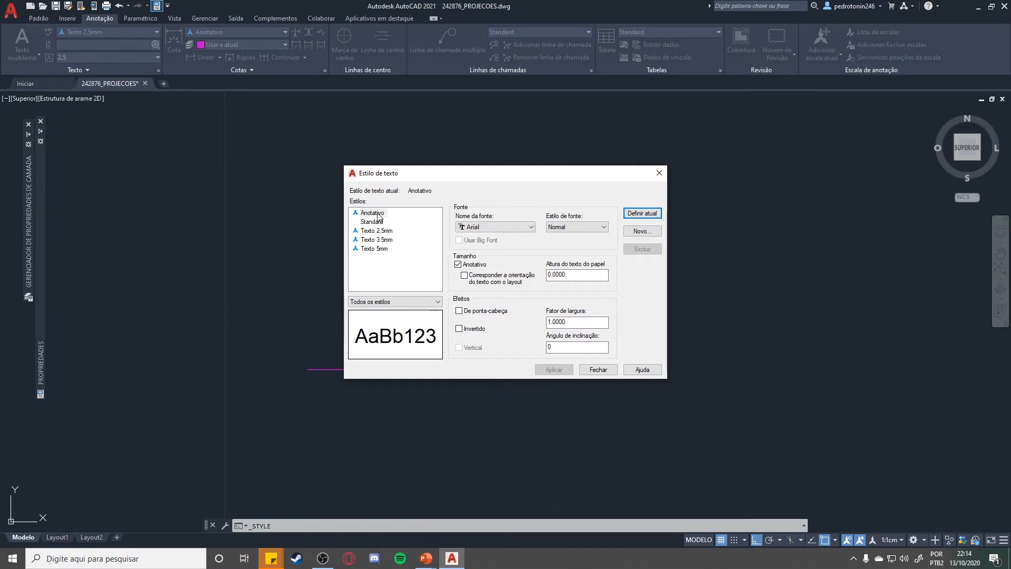
Step: Create a new text style named "Testo 6mm" based on Anotativo, with a paper text height of 6
left_click(655, 235)
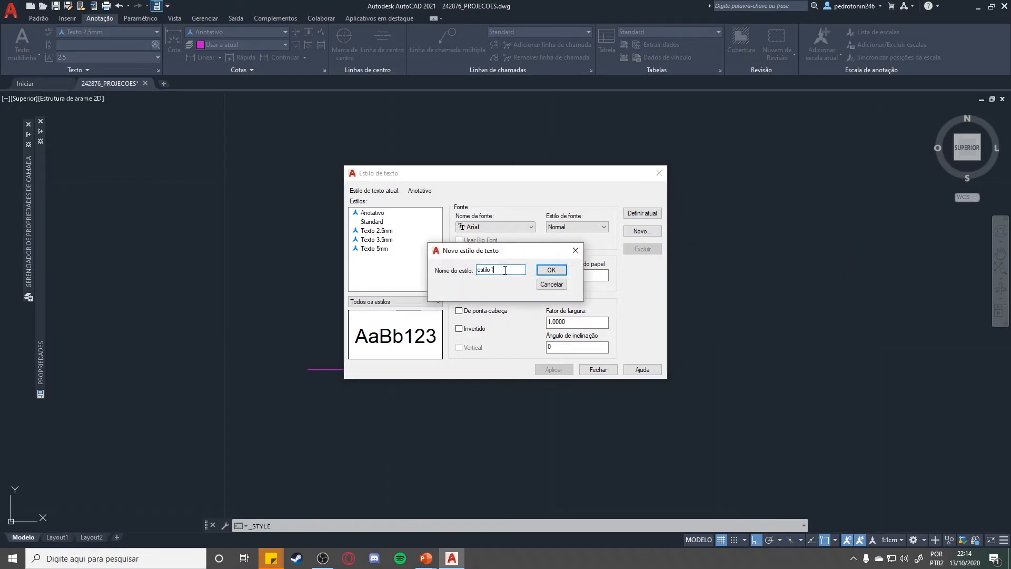
type("Testo 6mm")
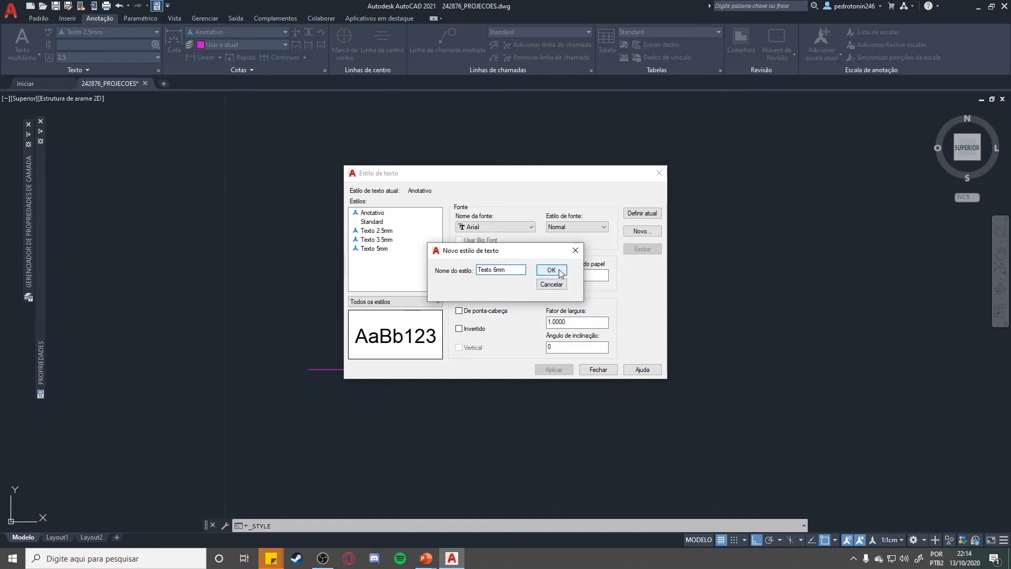
left_click(551, 271)
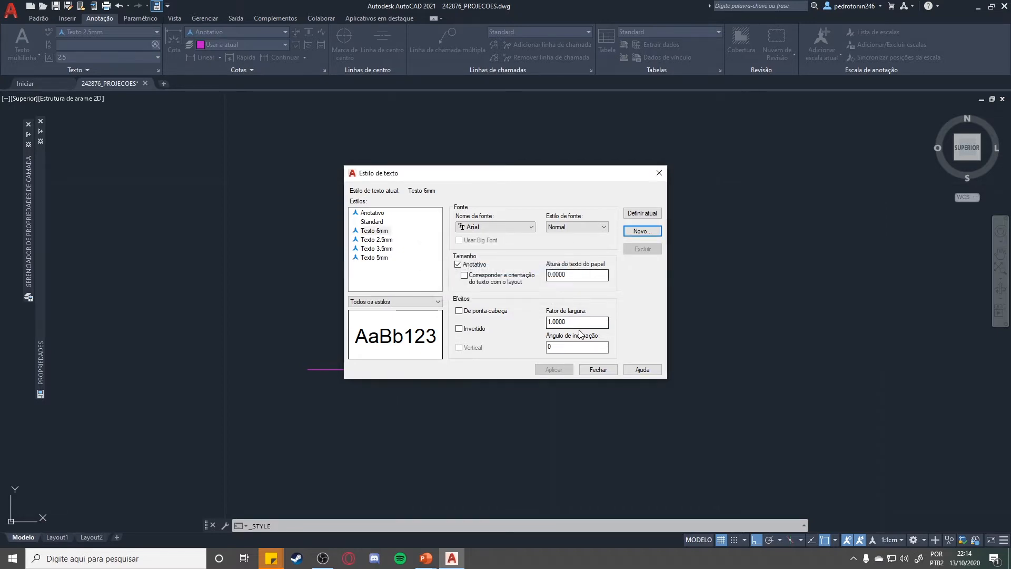
double_click(578, 274)
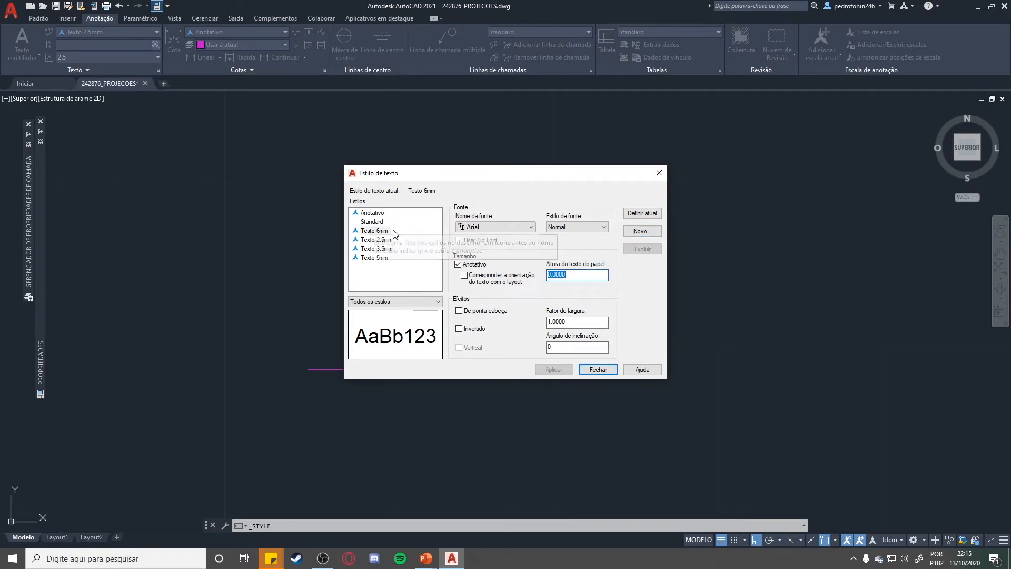
type("6")
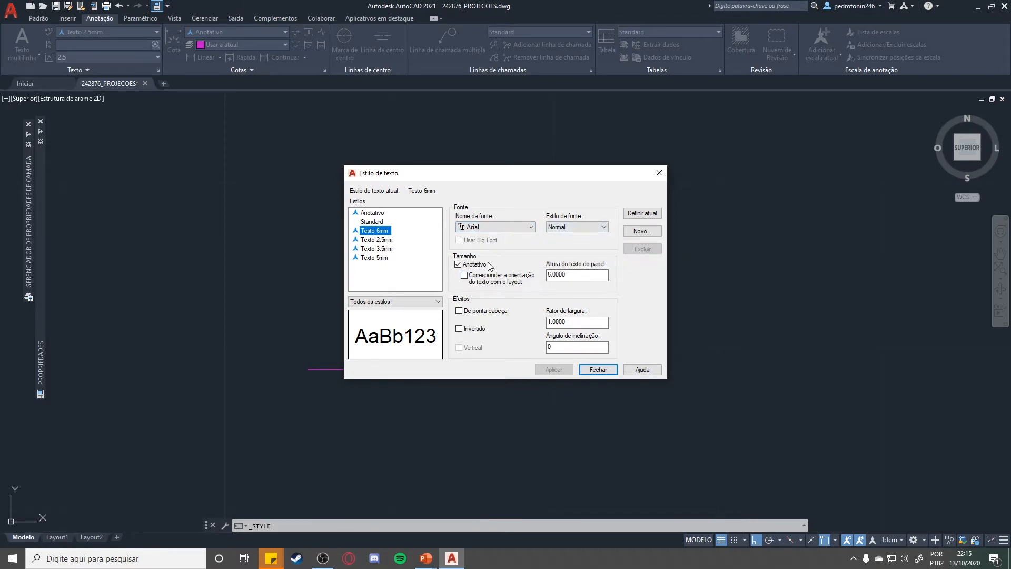
Step: Review the paper text heights of the styles Texto 2.5mm, Texto 3.5mm, Texto 5mm and Testo 6mm
left_click(381, 239)
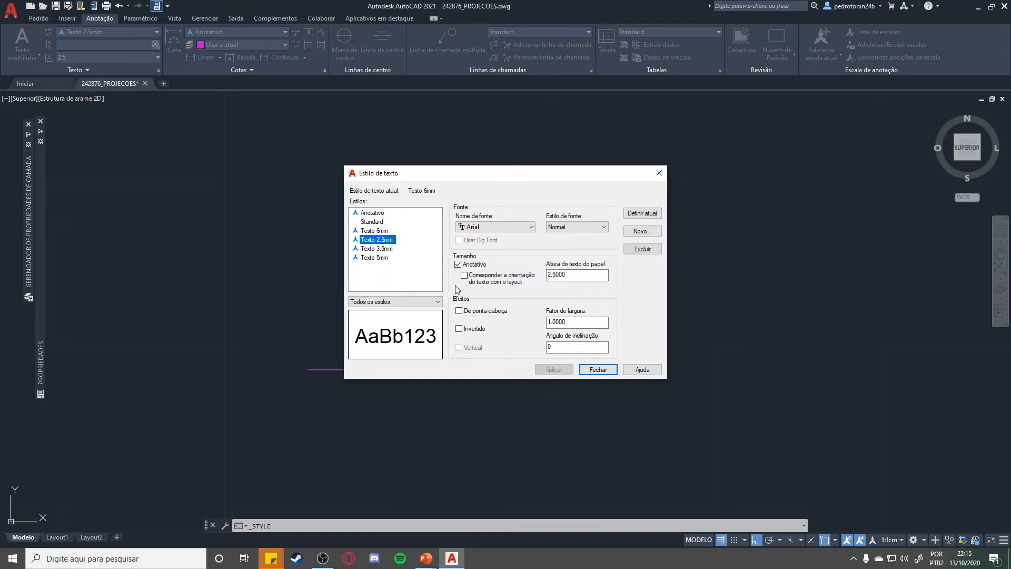
left_click(377, 248)
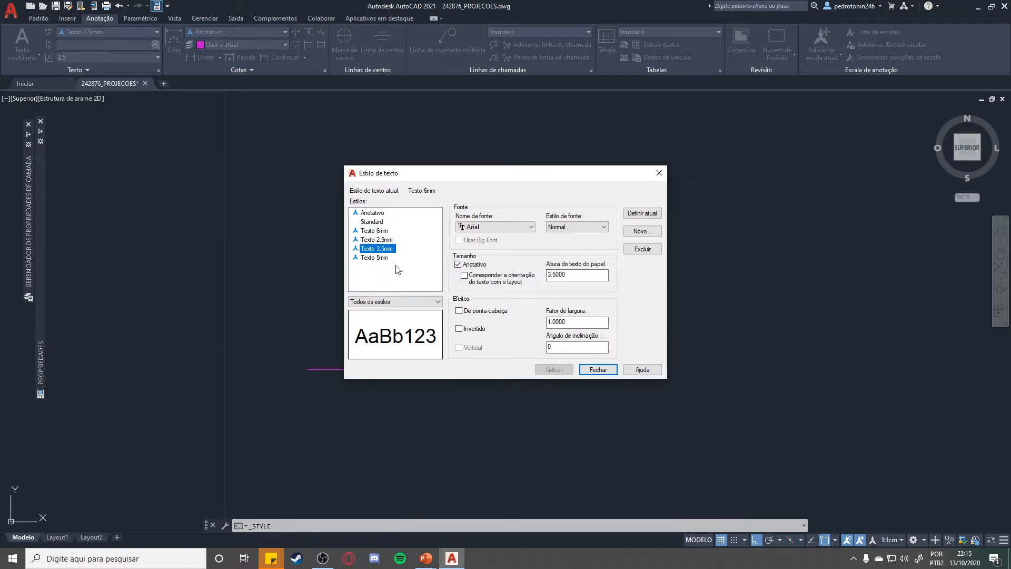
left_click(390, 258)
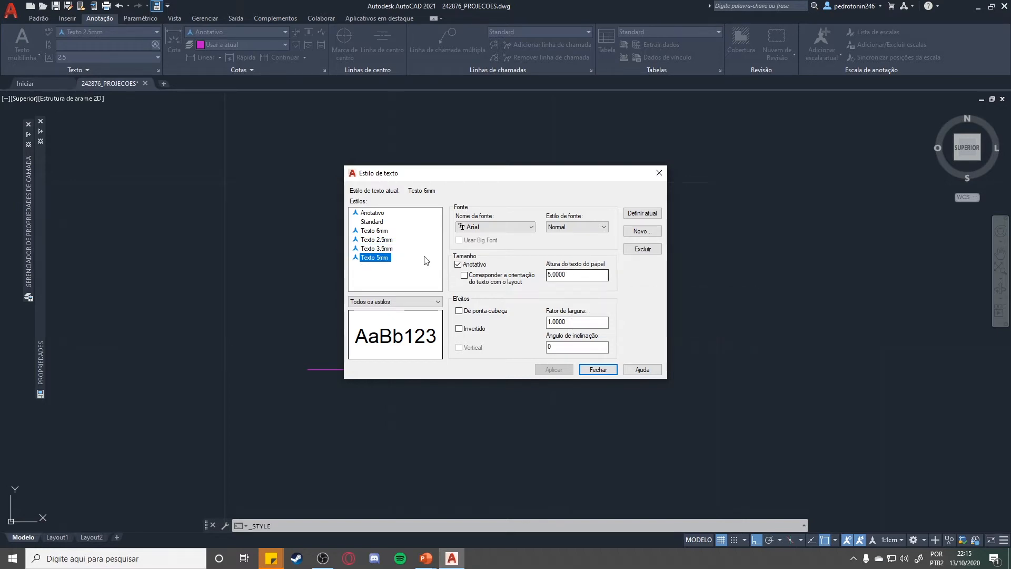
left_click(380, 248)
left_click(387, 241)
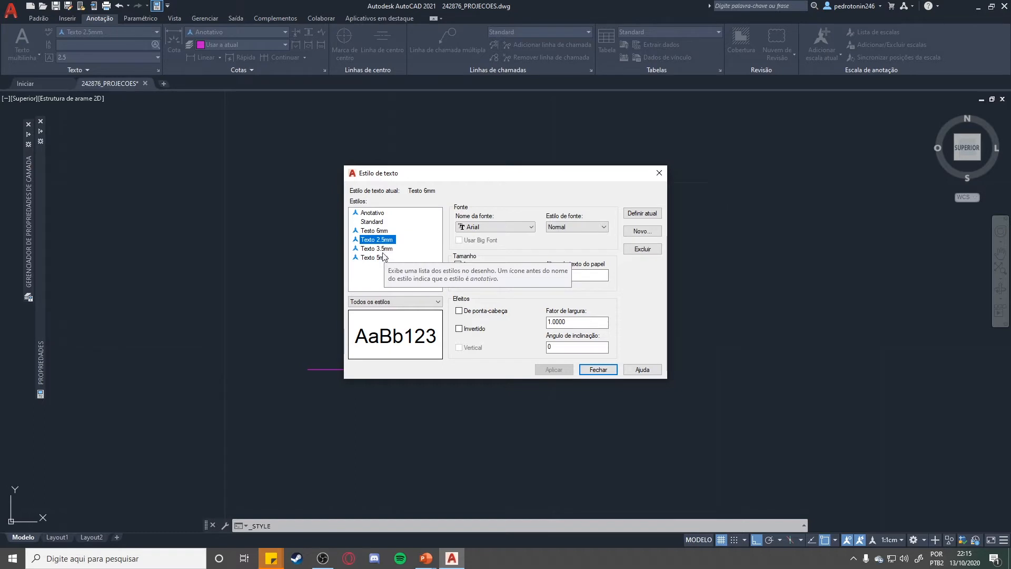
left_click(386, 232)
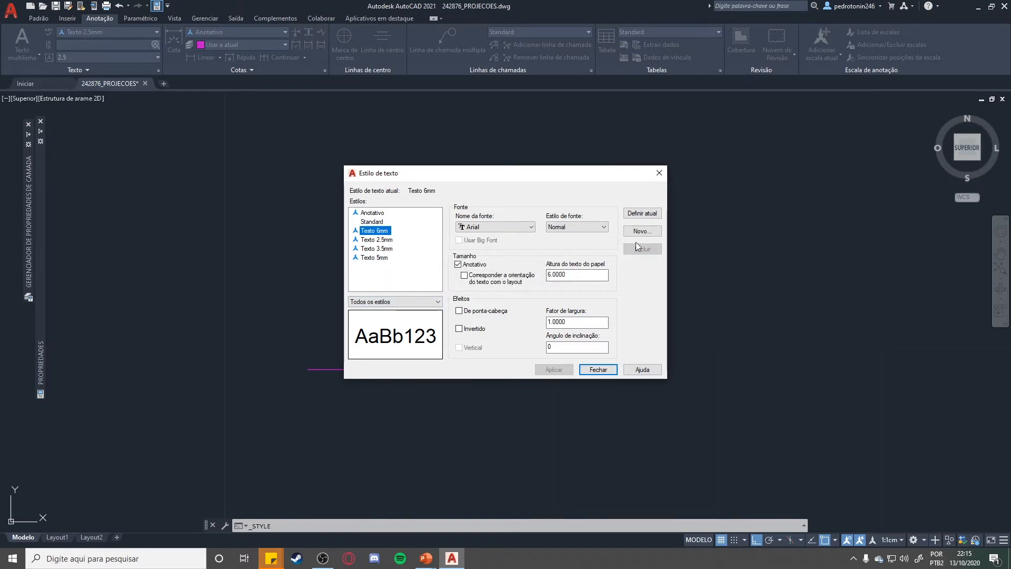
Step: Make Anotativo the current text style, delete the style "Testo 6mm" and close the text style manager
left_click(373, 212)
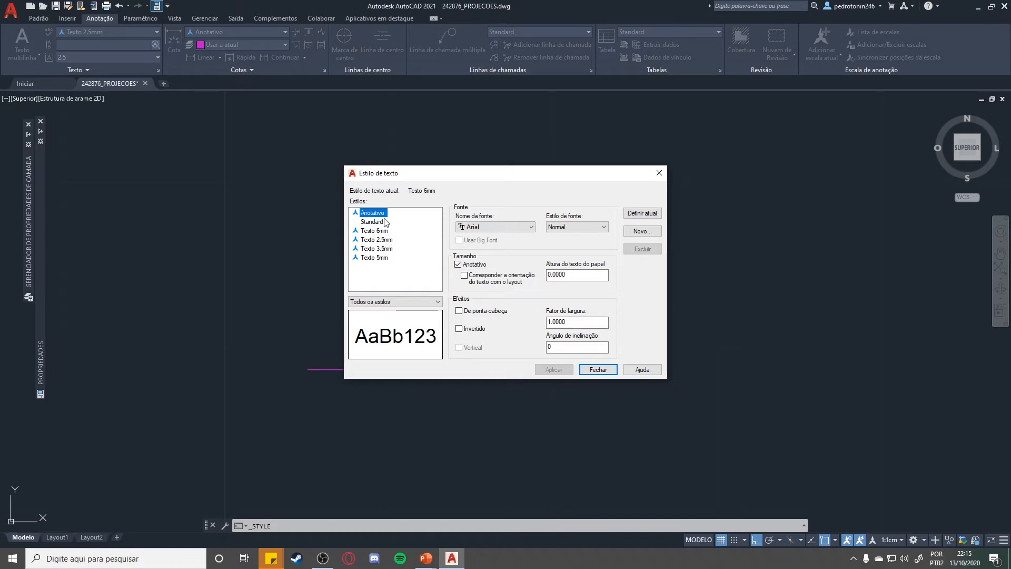
left_click(651, 215)
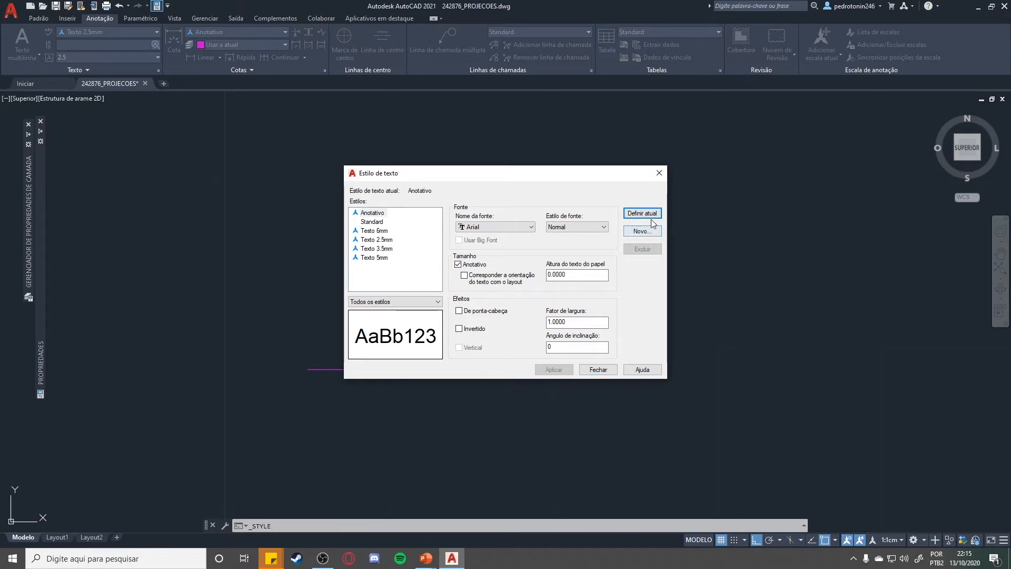
left_click(379, 231)
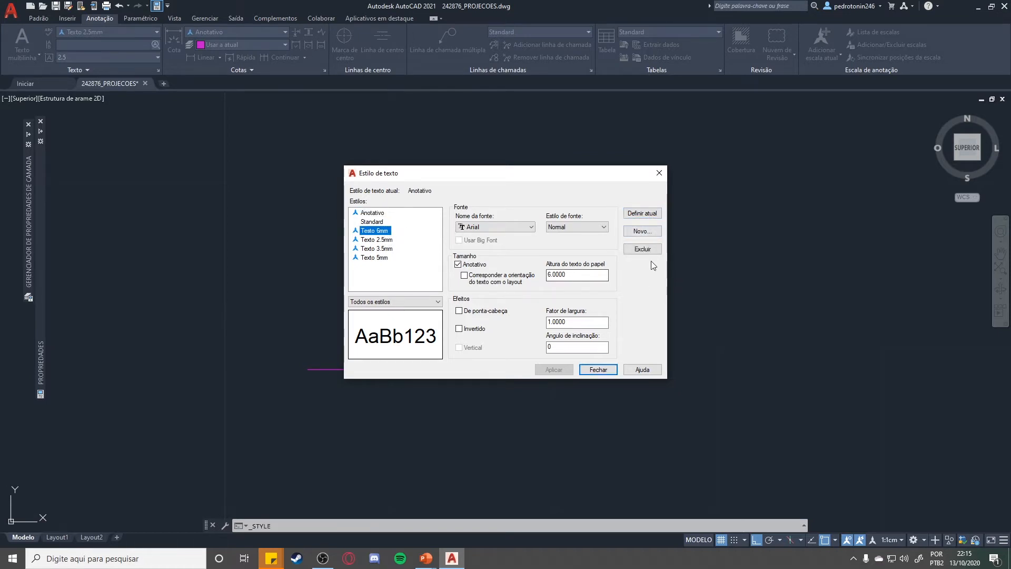
left_click(645, 250)
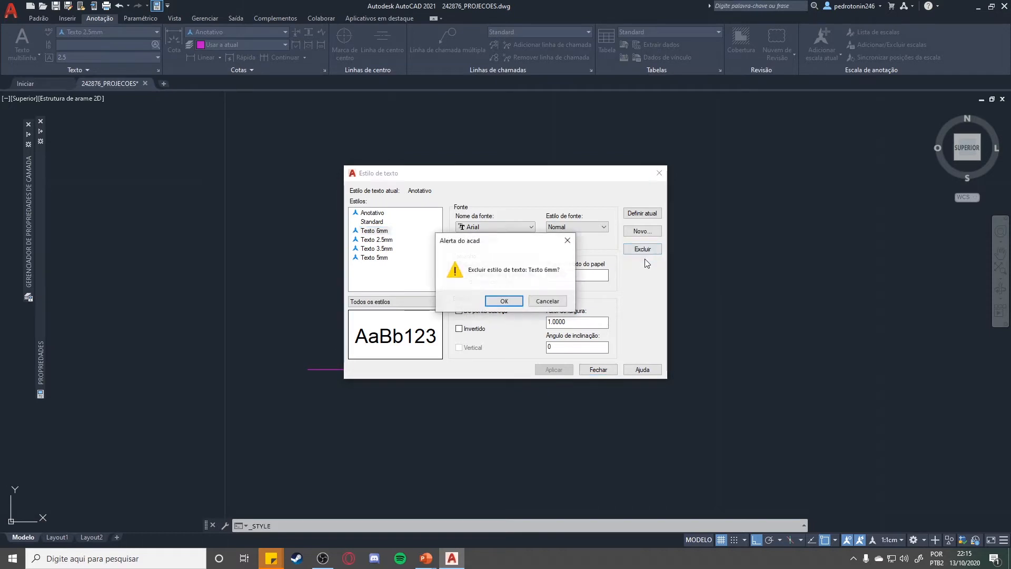
left_click(504, 301)
left_click(599, 370)
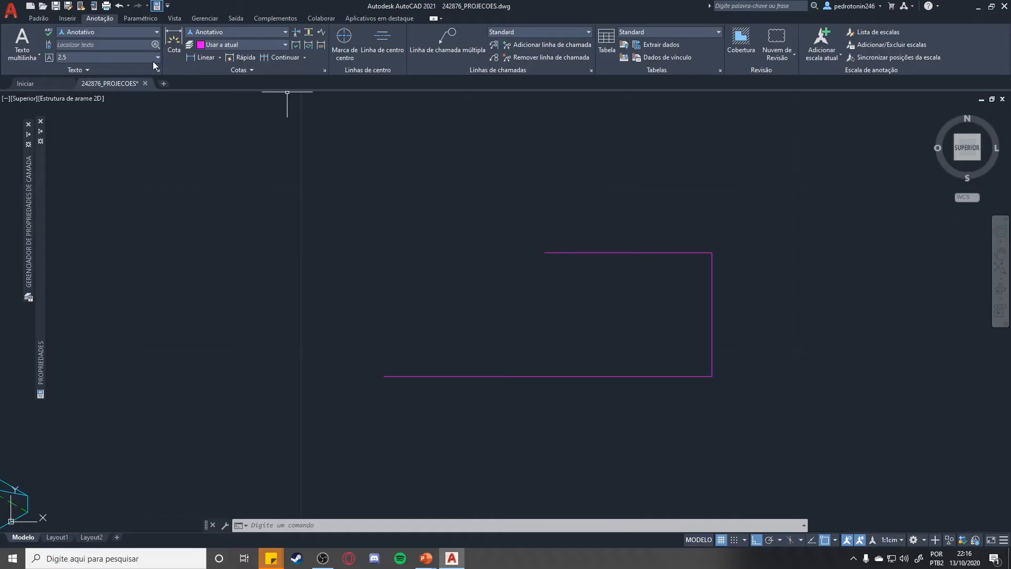
Step: Inspect the properties of the magenta outline's upper horizontal line, and turn the Properties palette off and on again
middle_click_drag(197, 188, 251, 212)
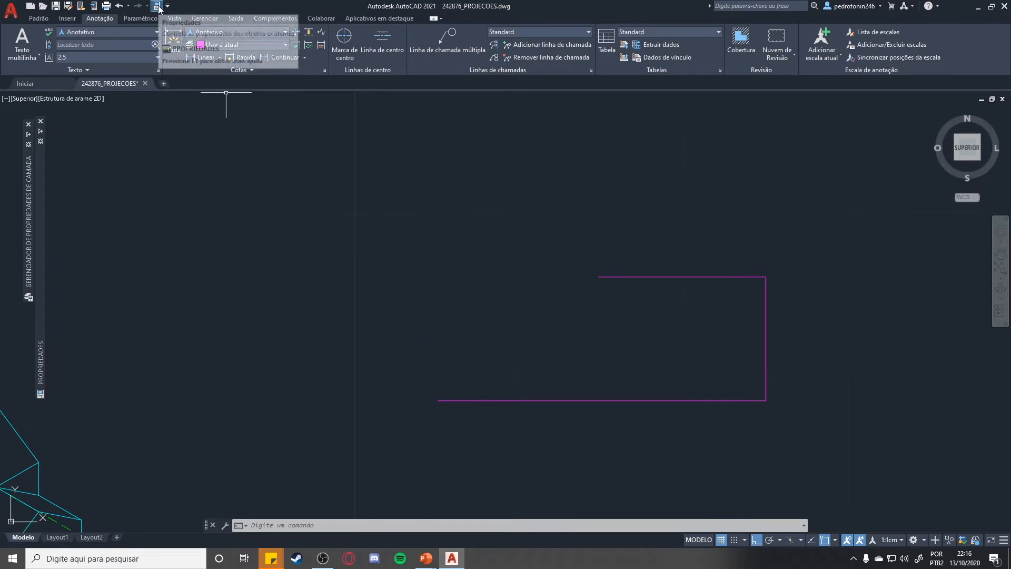
mouse_move(41, 132)
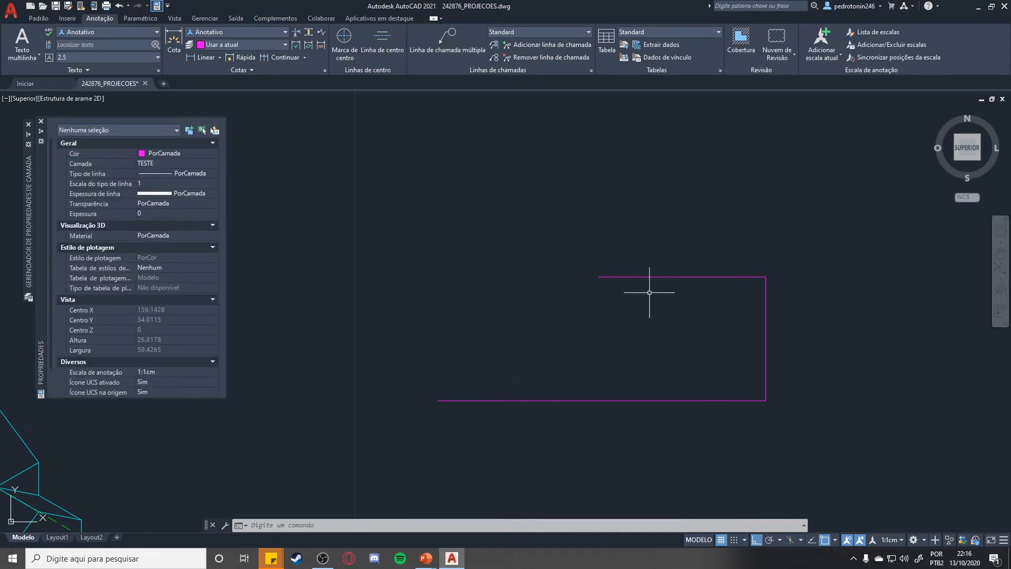
left_click(646, 276)
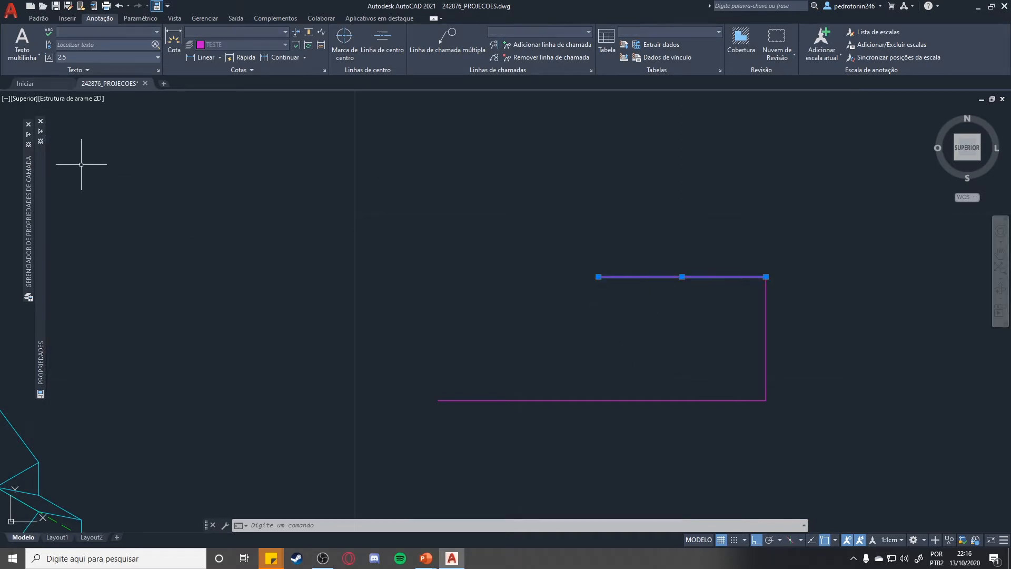
mouse_move(42, 136)
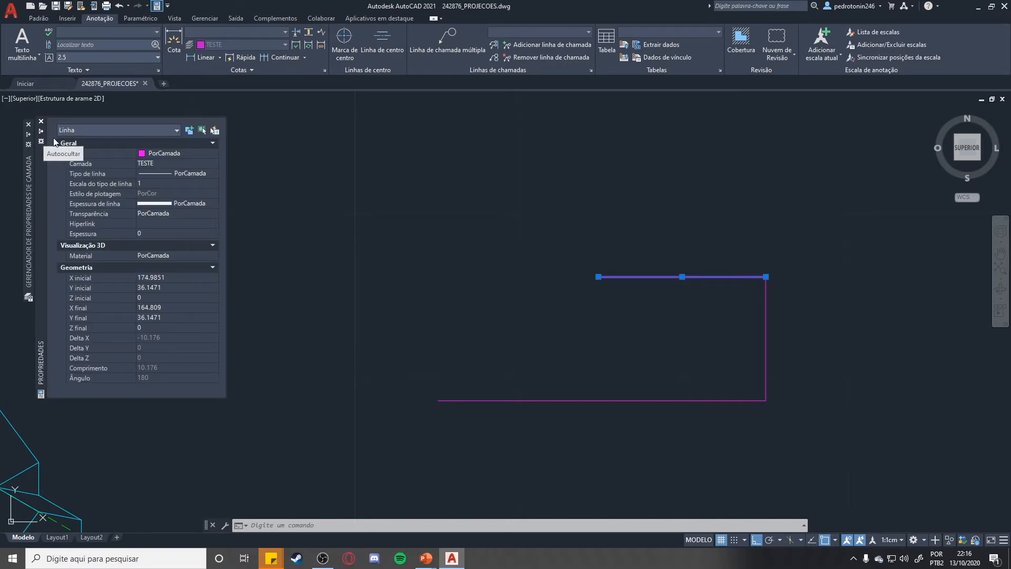
left_click(157, 6)
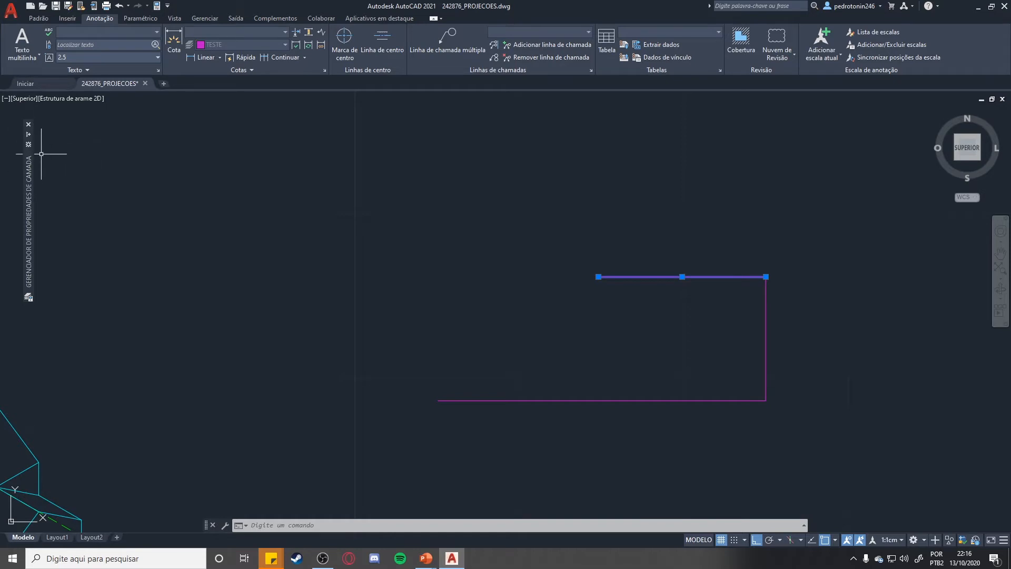
mouse_move(50, 139)
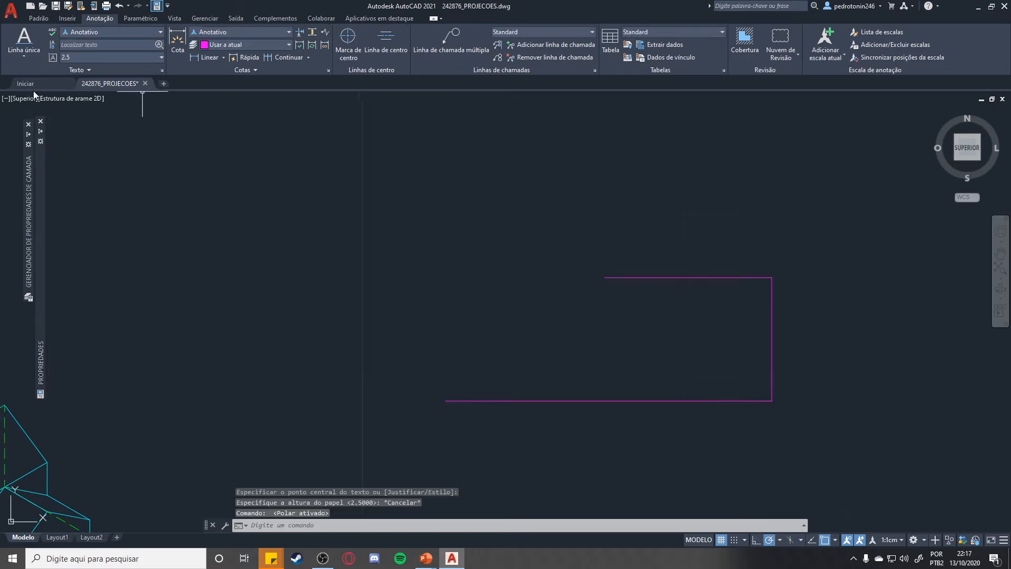
Step: Place the single-line text "oioioio" above and left of the magenta outline, with a paper height of about 8.84 and a 315° rotation
left_click(27, 51)
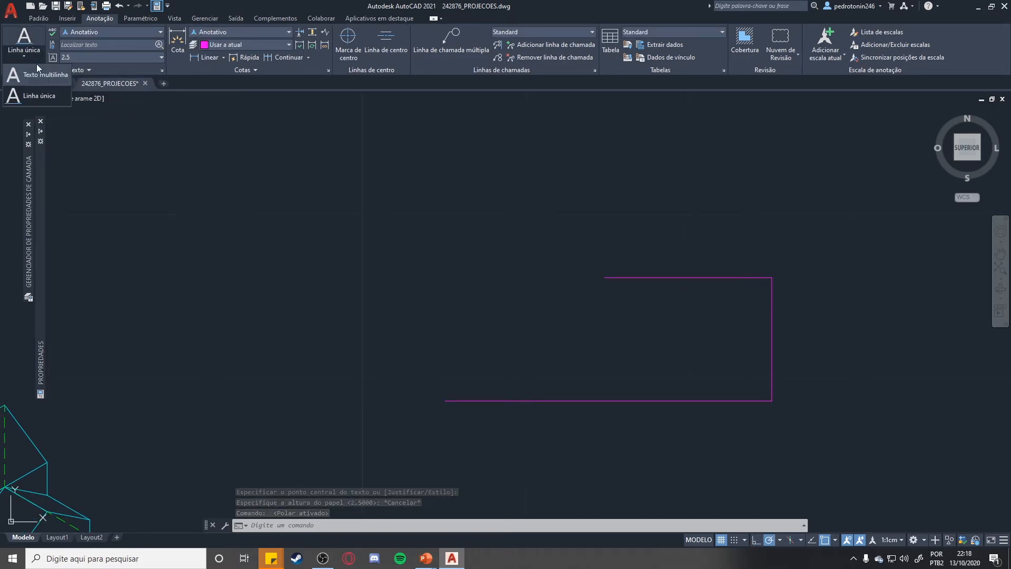
left_click(43, 96)
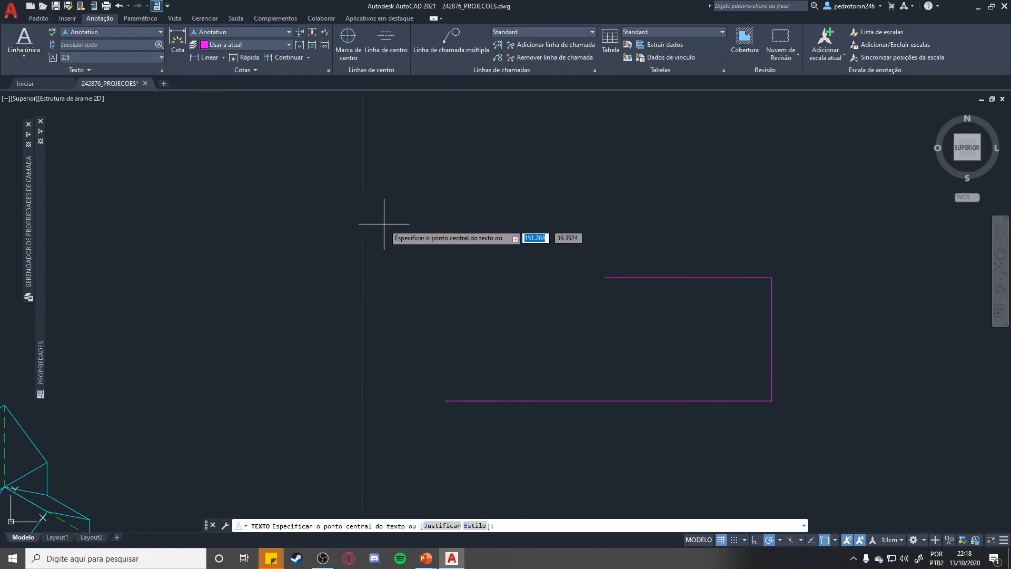
left_click(329, 194)
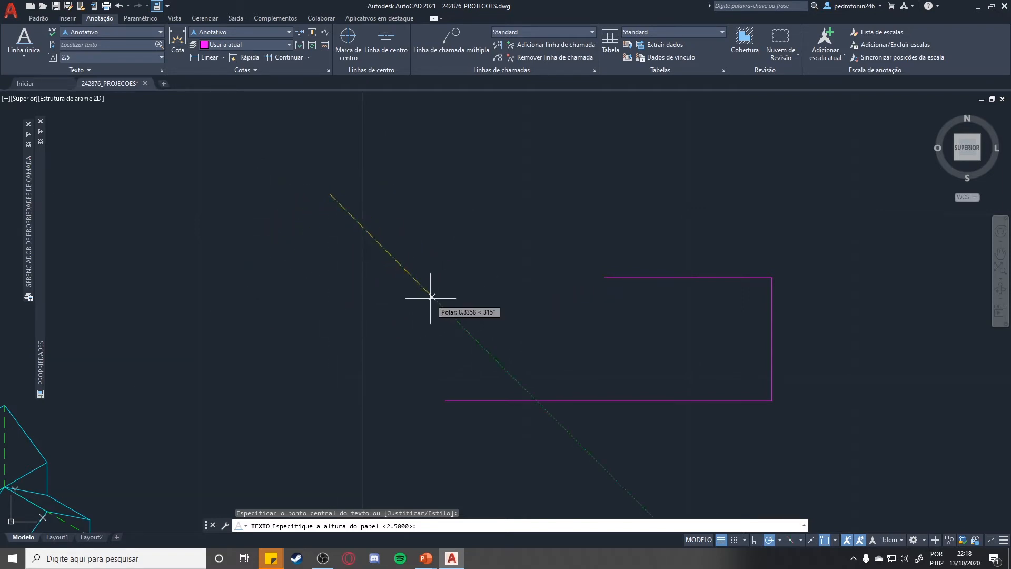
left_click(430, 297)
left_click(445, 309)
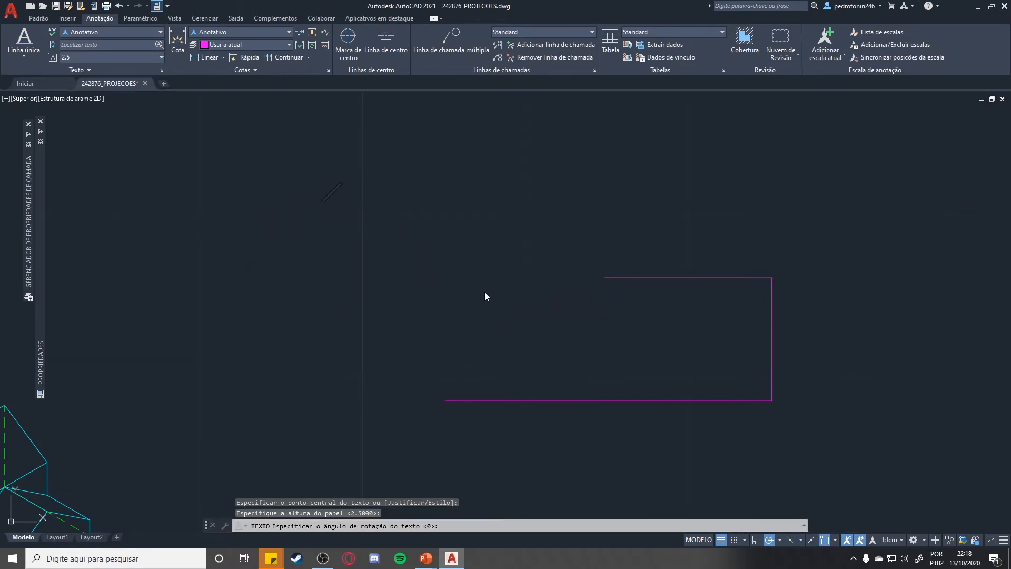
type("oioioio")
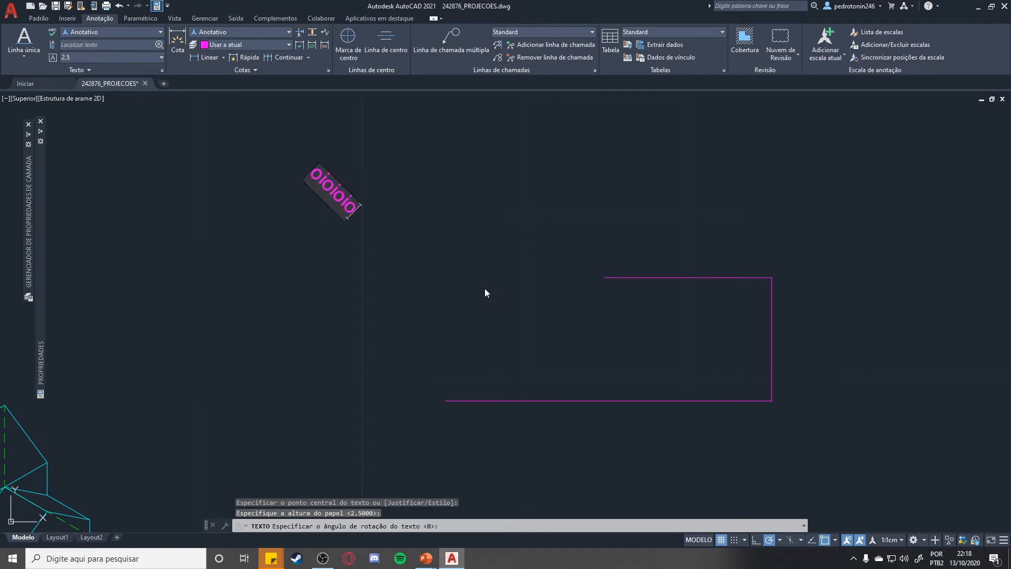
key("Return")
key("Return")
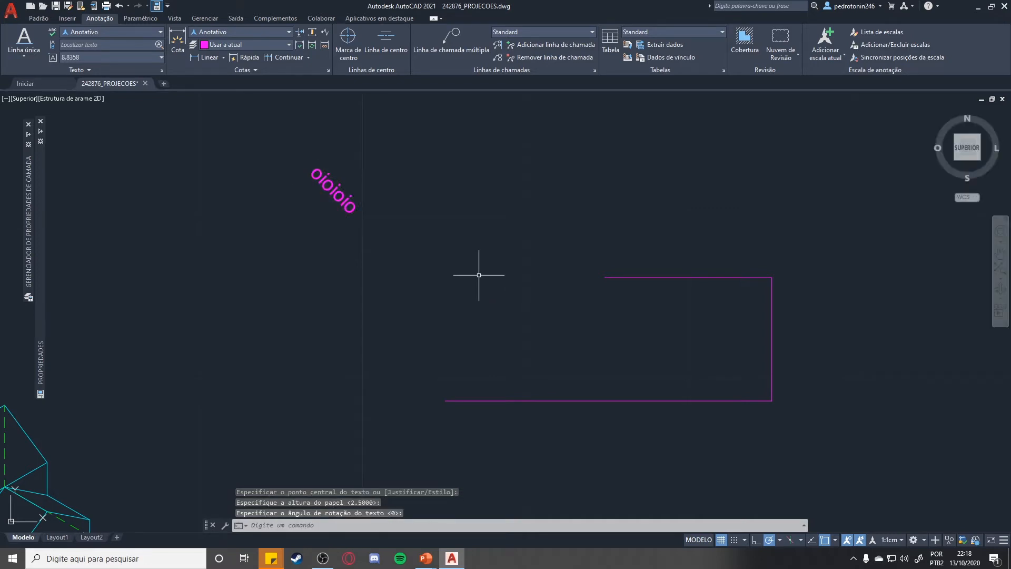
Step: Place the horizontal single-line text "oi teste teste" beside the slanted text, with a paper height of about 11.86 and 0° rotation
left_click(18, 42)
left_click(478, 188)
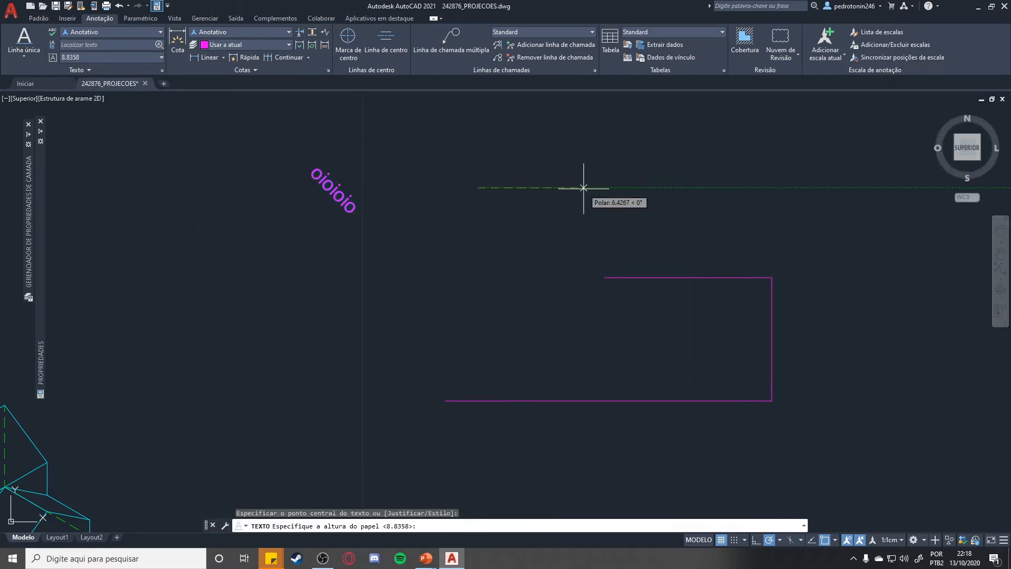
left_click(674, 187)
left_click(701, 187)
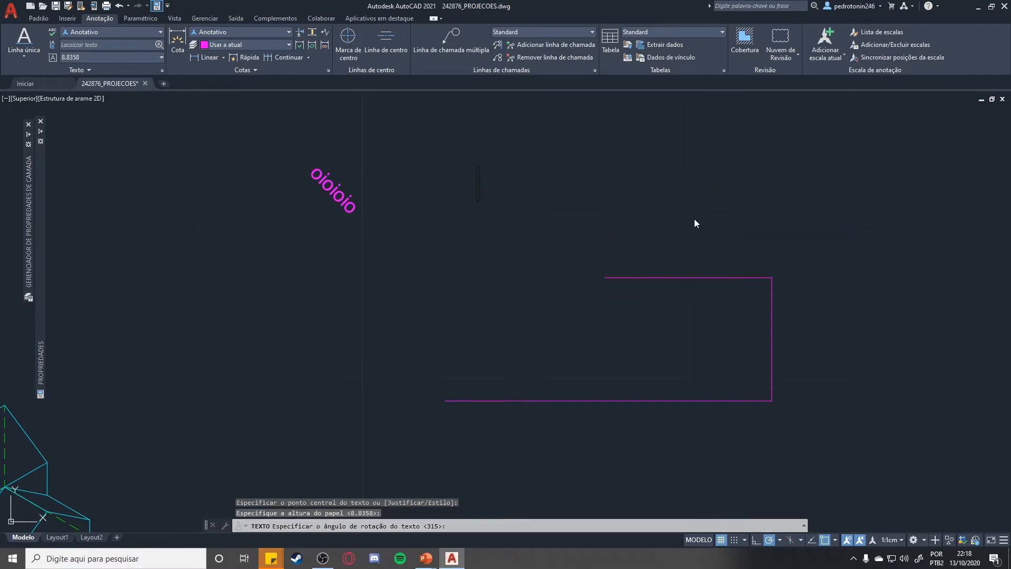
type("oi test")
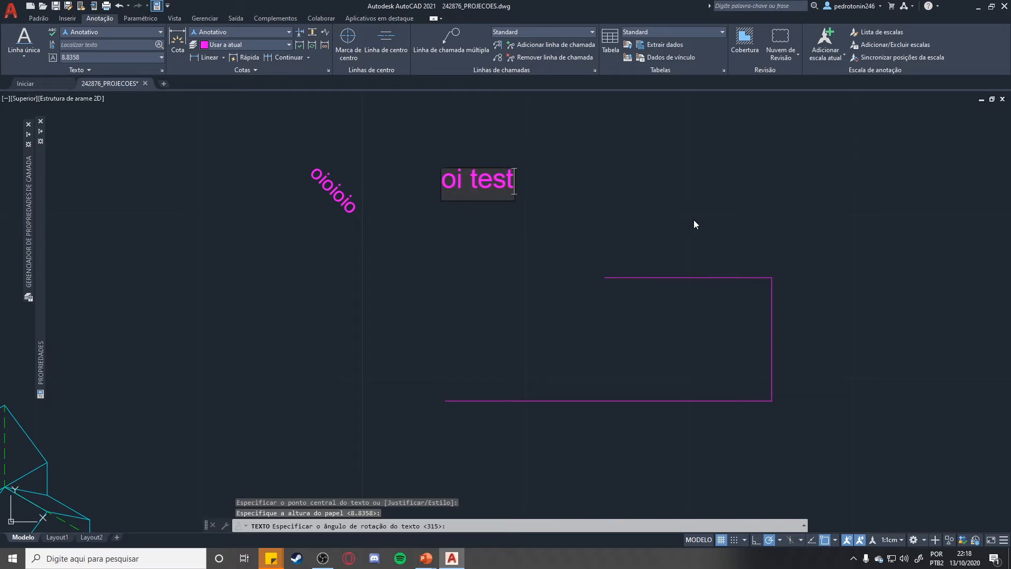
type("e teste")
key("Return")
key("Return")
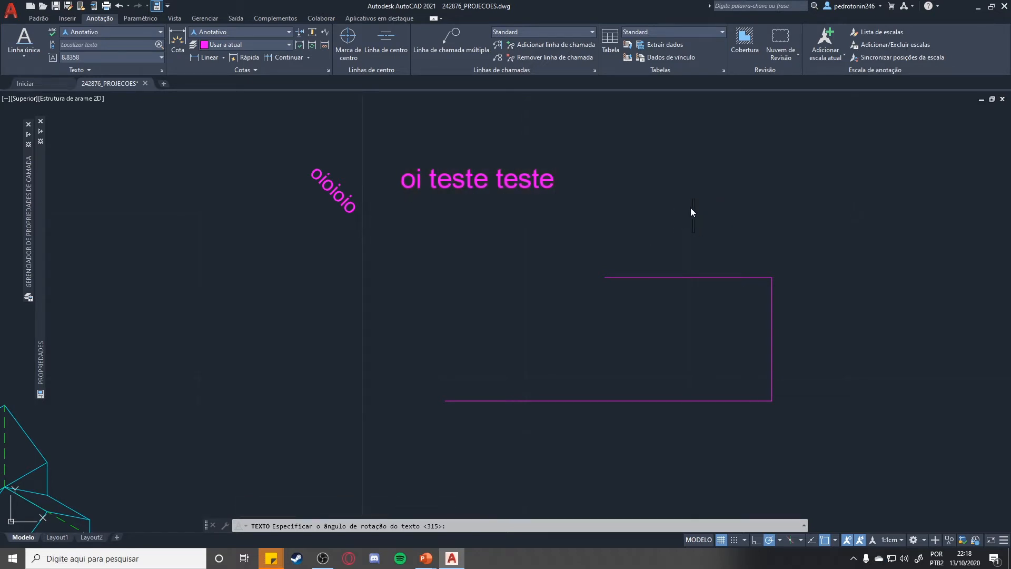
Step: Add the three text lines "fdfdfd", "jhjh" and "hjhj" over the outline's upper edge and finish the text command
type("fdfdfd")
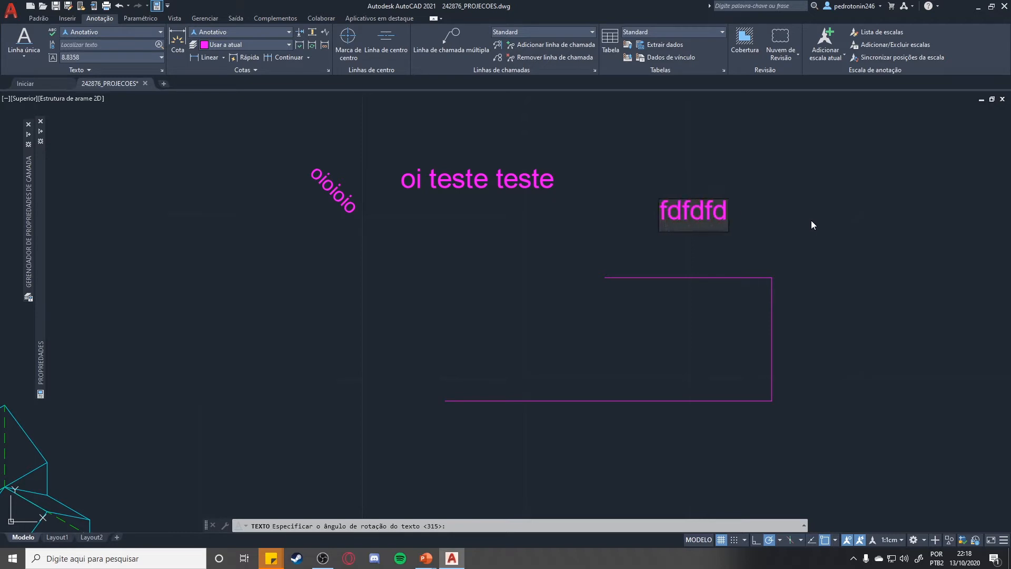
key("Return")
type("jhjh")
key("Return")
type("hjhj")
key("Return")
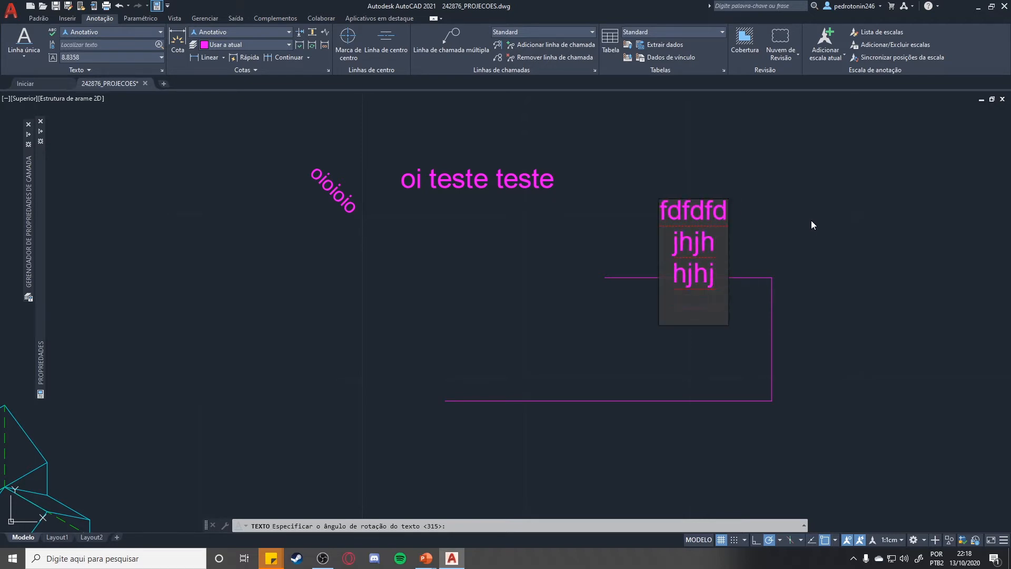
key("Return")
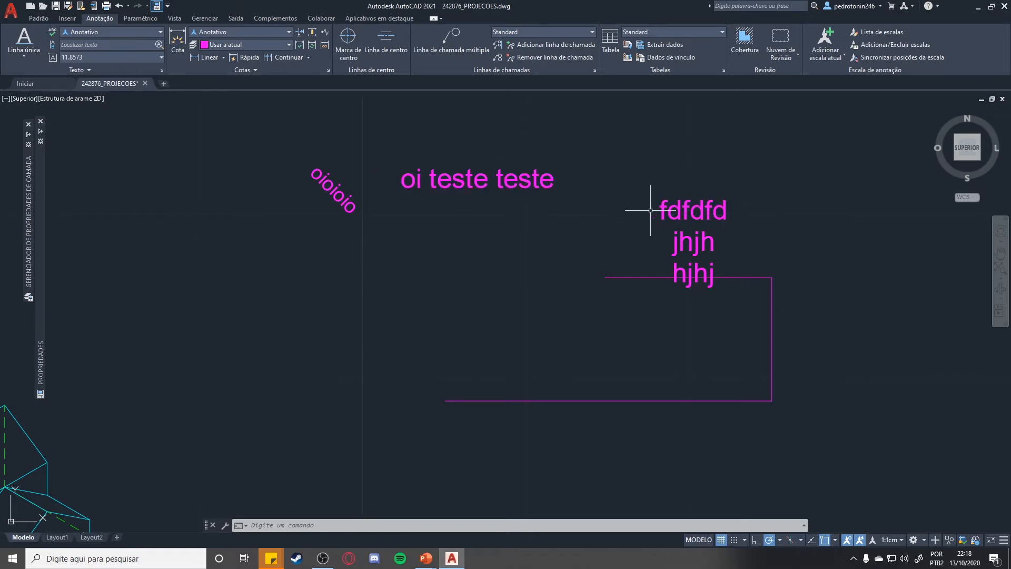
Step: Select each of the five single-line texts individually to check that they are separate objects, and clear the selection
left_click(711, 218)
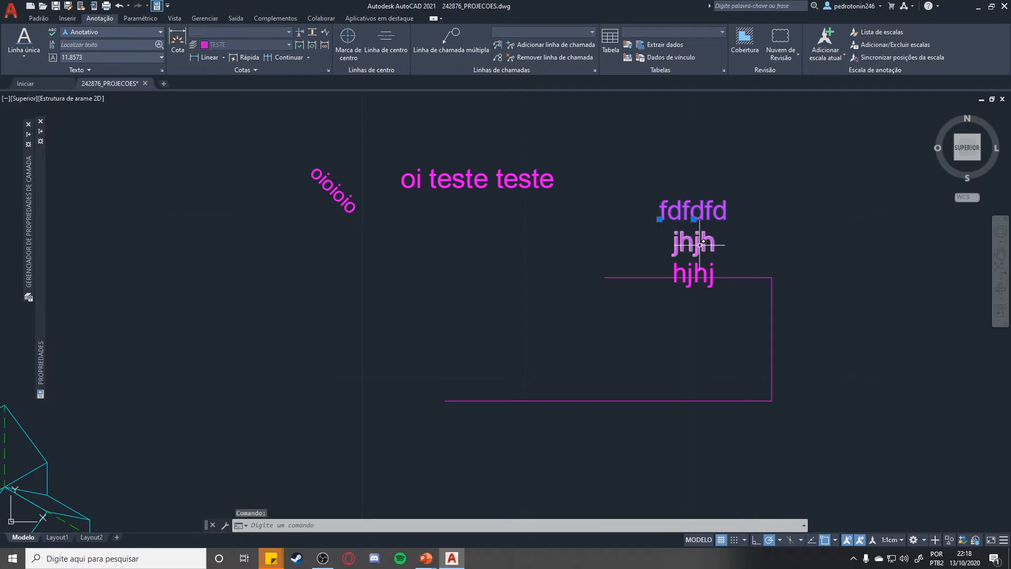
left_click(702, 241)
left_click(703, 270)
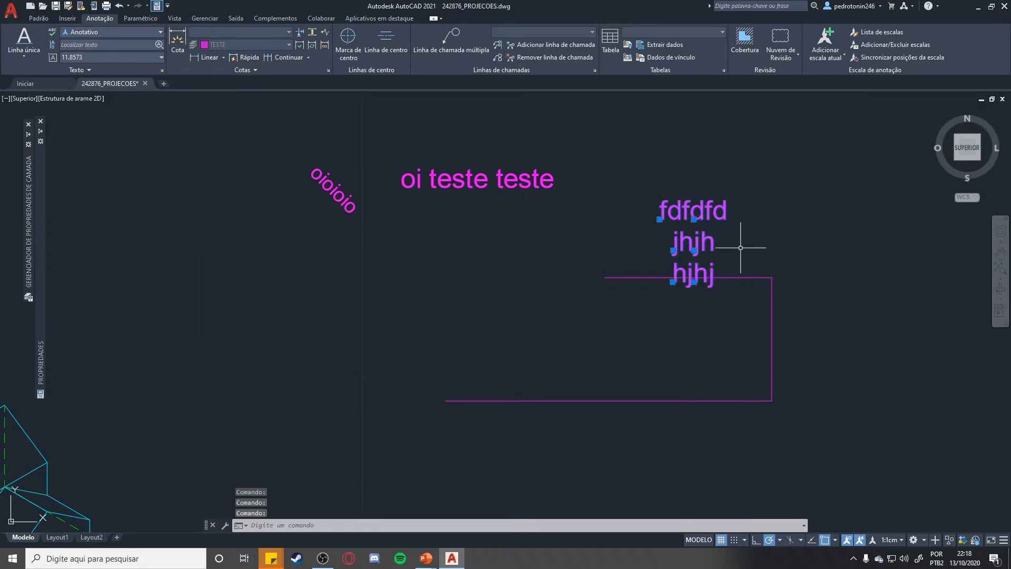
left_click(358, 206)
left_click(484, 182)
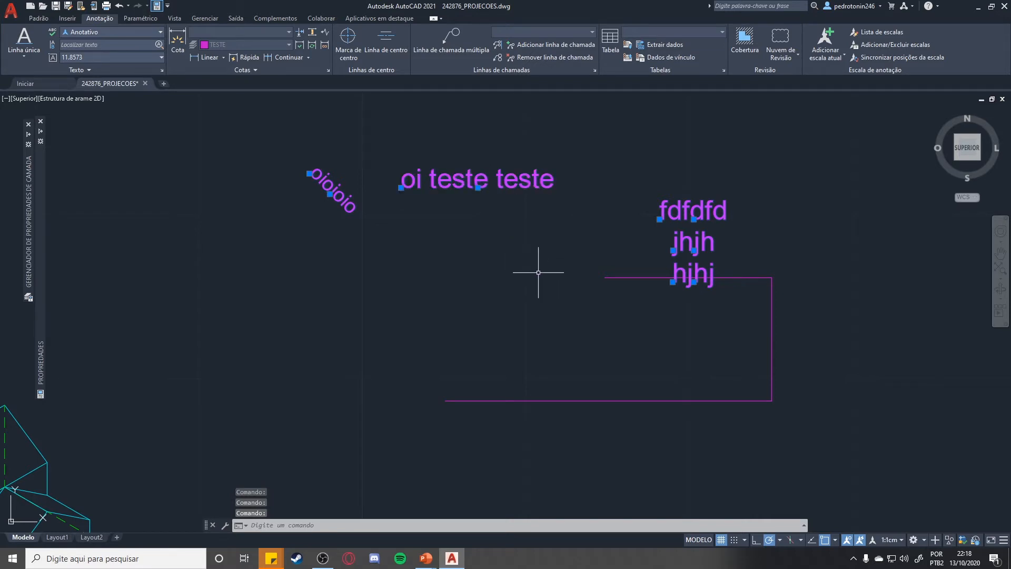
key("Escape")
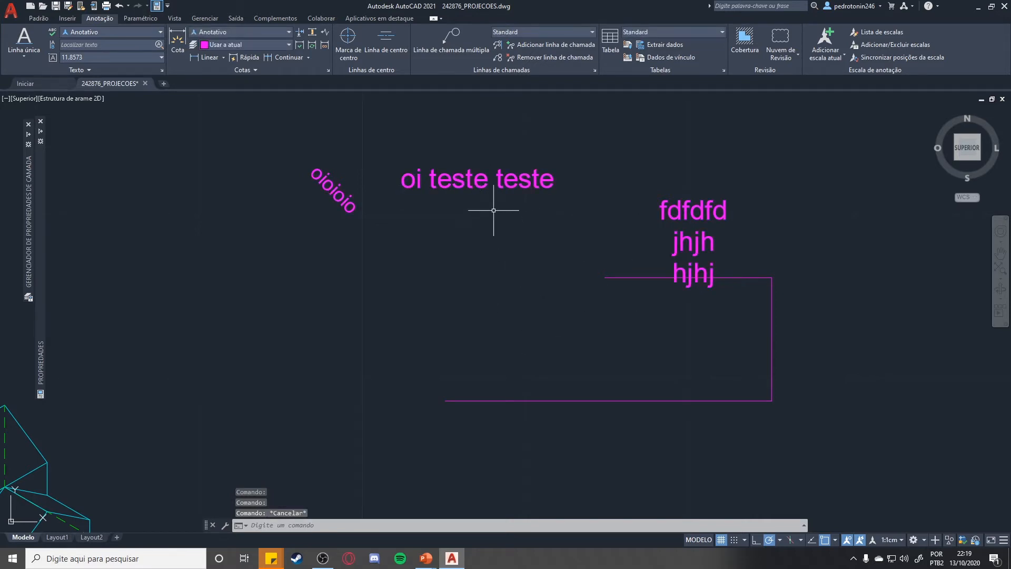
Step: Change the justification of the text "oi teste teste" to Direita, to Meio, and finally to Inferior direita
left_click(477, 188)
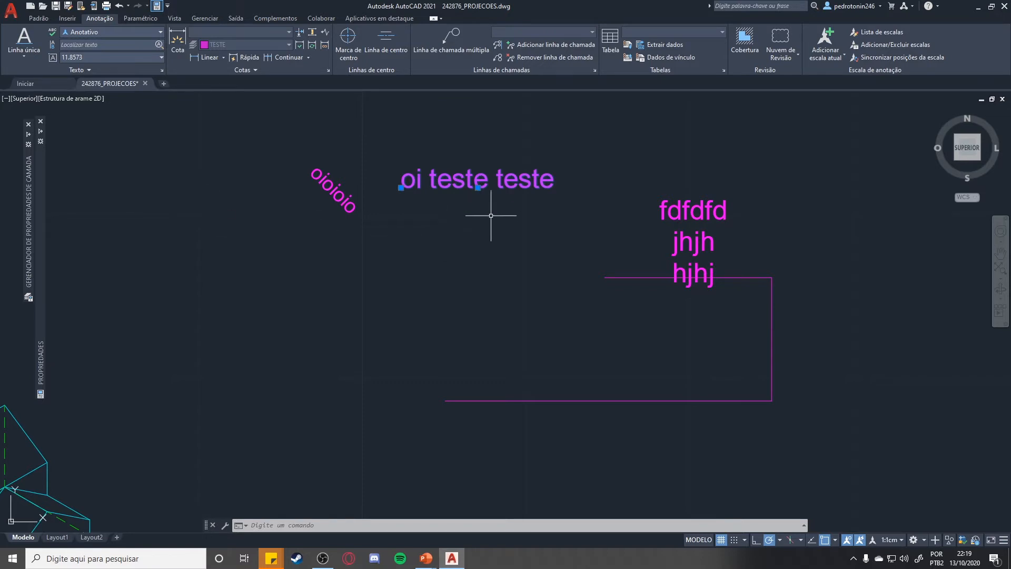
mouse_move(42, 142)
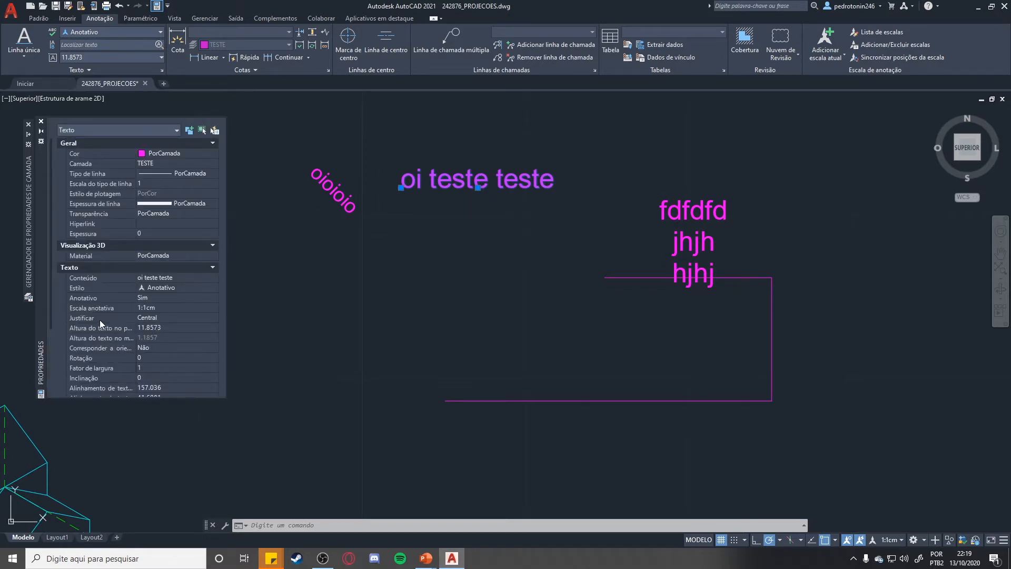
left_click(182, 317)
left_click(198, 321)
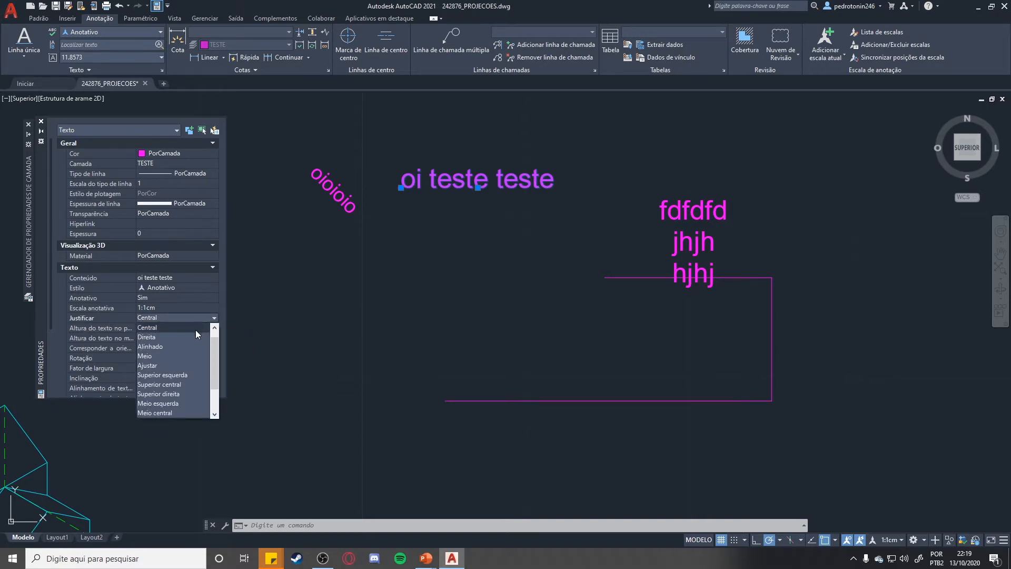
left_click(195, 337)
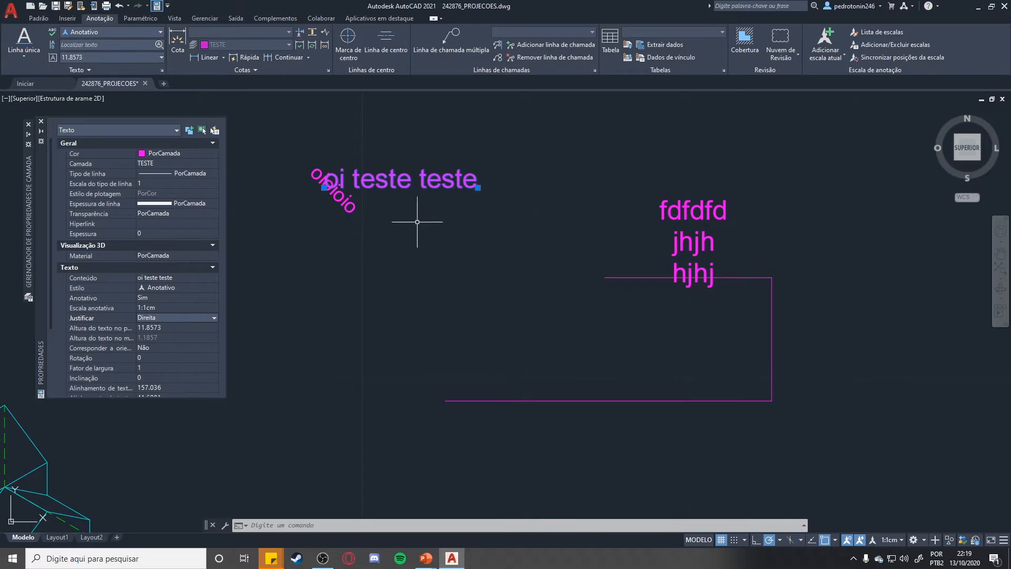
left_click(190, 319)
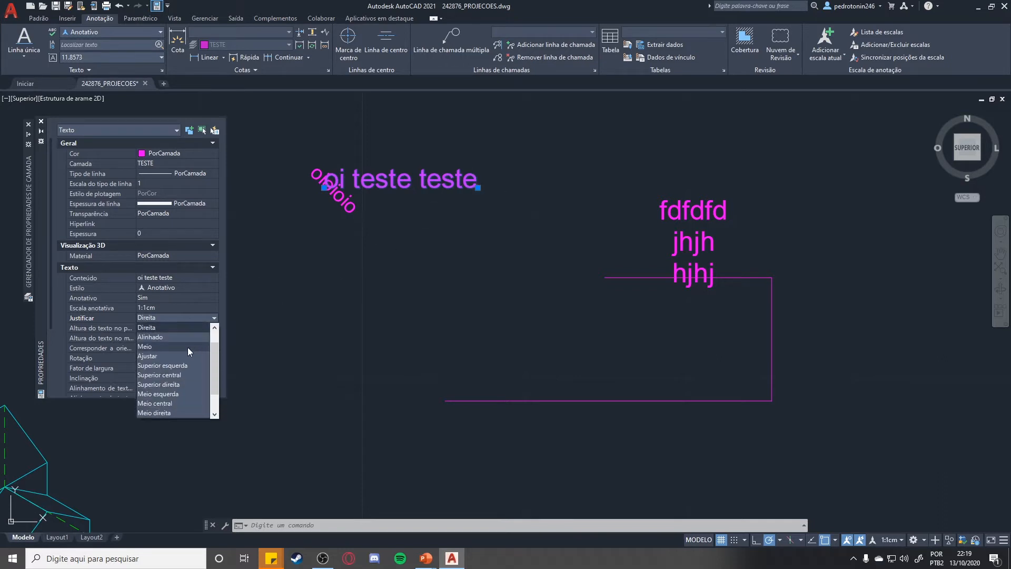
left_click(188, 348)
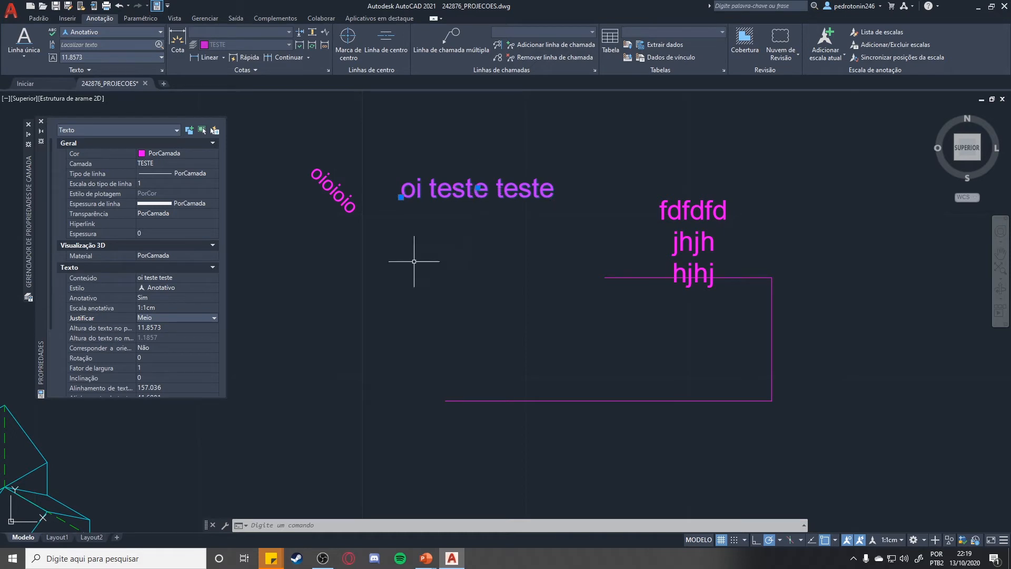
left_click(205, 318)
left_click(181, 410)
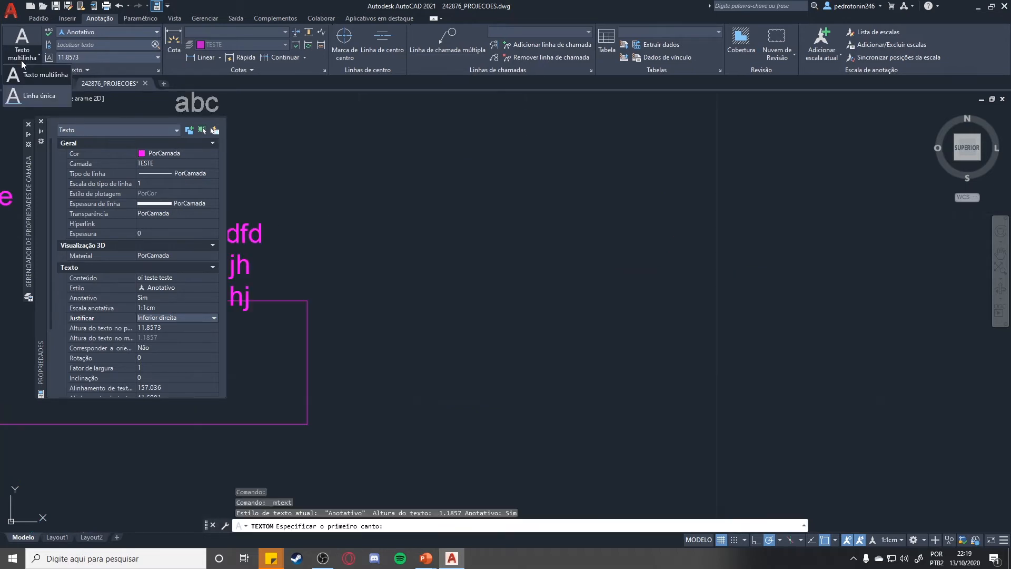
Step: Start a multiline text and define its rectangular frame in the empty area to the right of the magenta outline
left_click(37, 73)
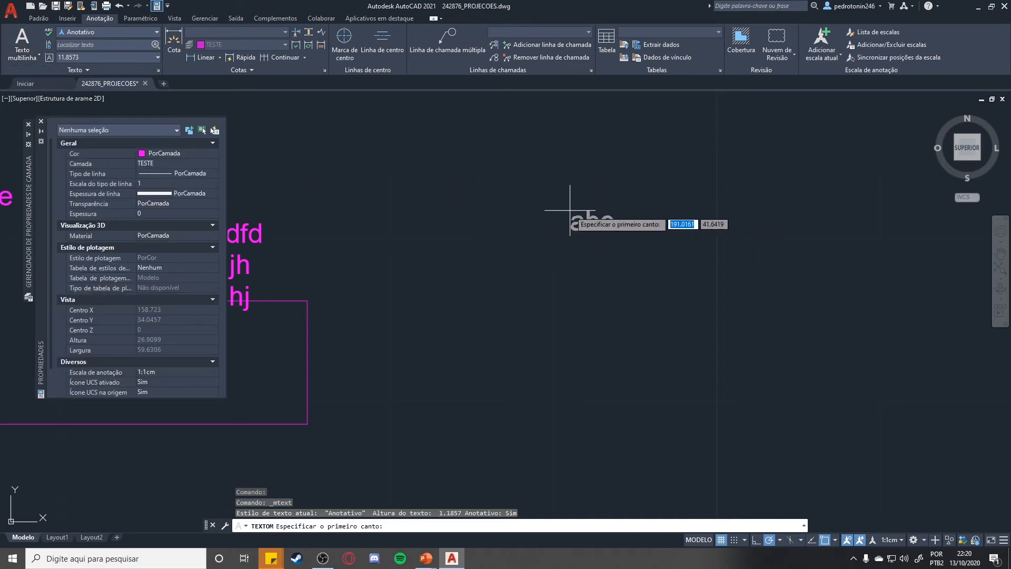
left_click(523, 202)
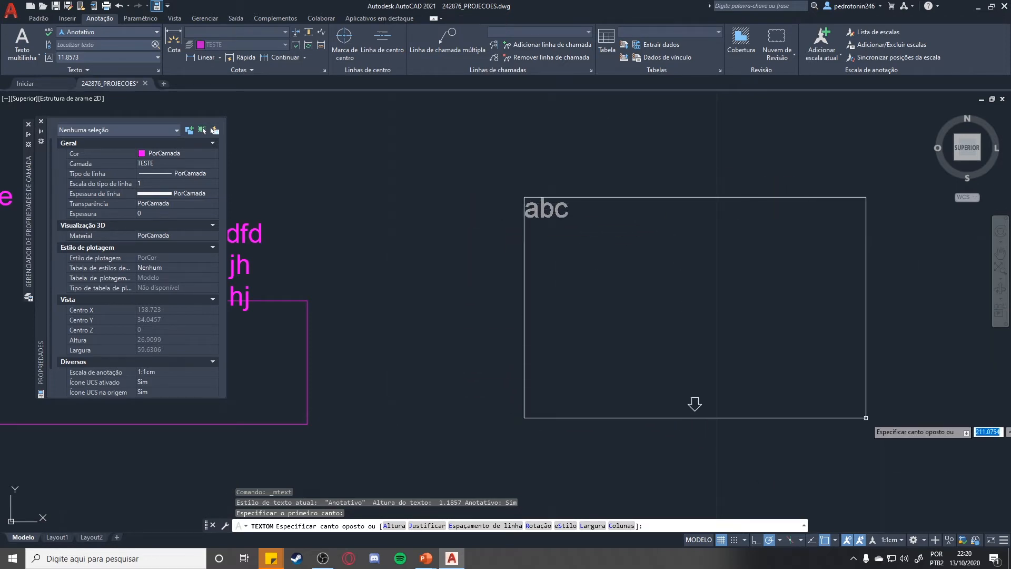
left_click(868, 427)
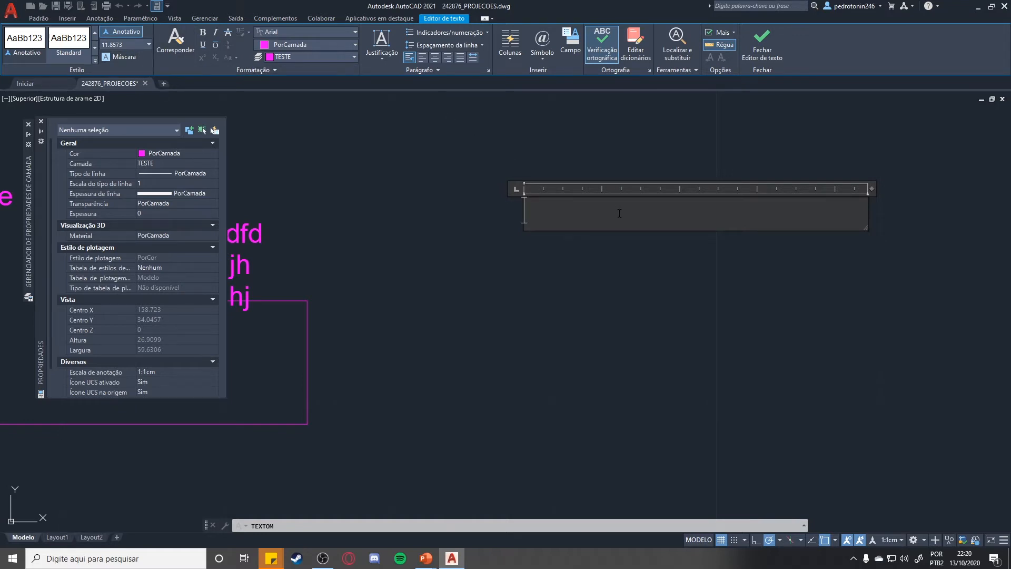
Step: Enter the lines "kfkfodkfodkfdfko", "fhduhfduhfud" and "fhdfhduhfud" in the multiline text and save it
type("kfkfodkfodkfdfko")
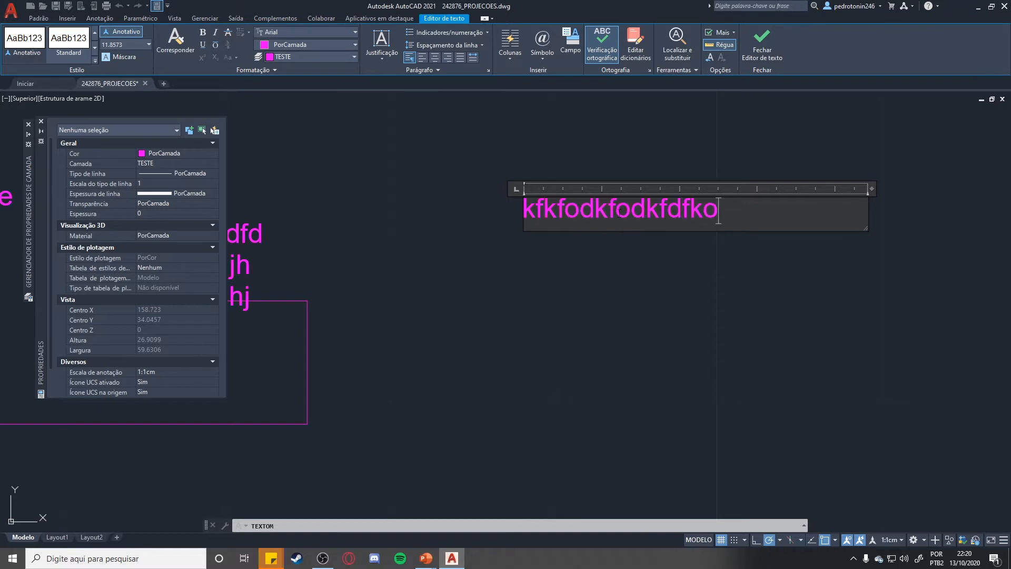
key("Return")
type("fhduhfduhfud")
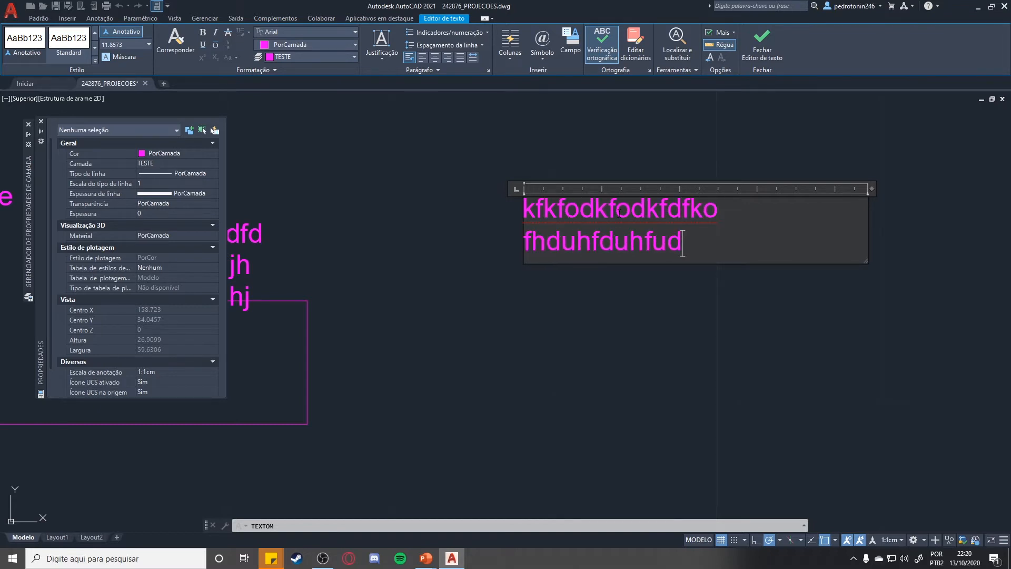
key("Return")
type("fhdfhduhfud")
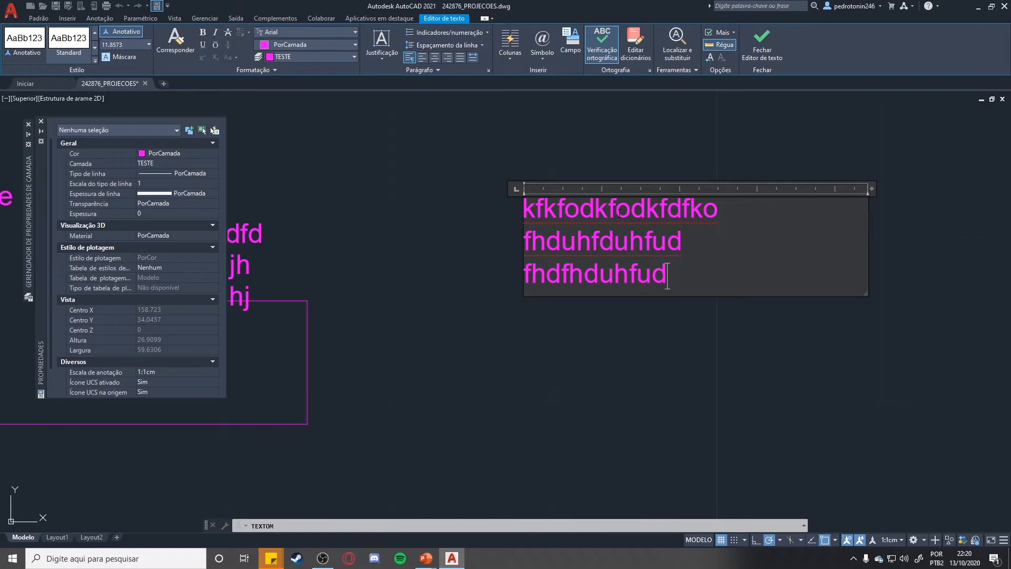
key("Escape")
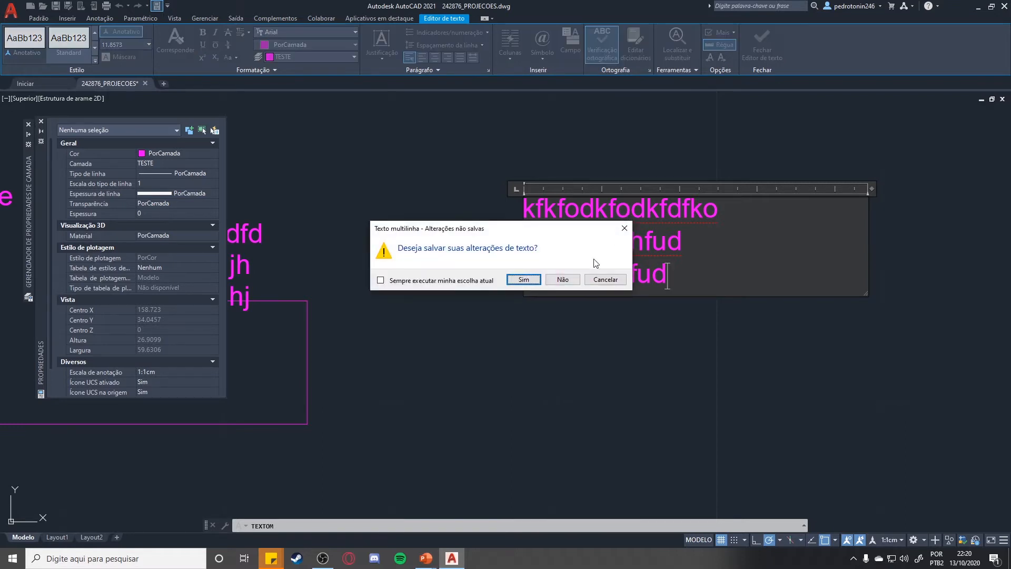
key("Escape")
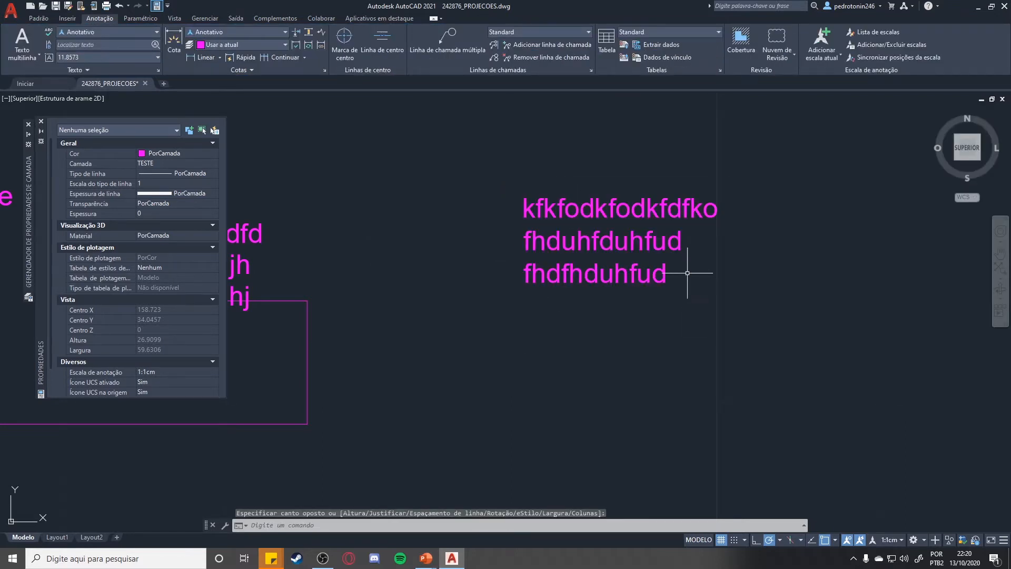
Step: Select the multiline text and the single-line texts over the outline to compare how their lines are grouped as objects
left_click(603, 215)
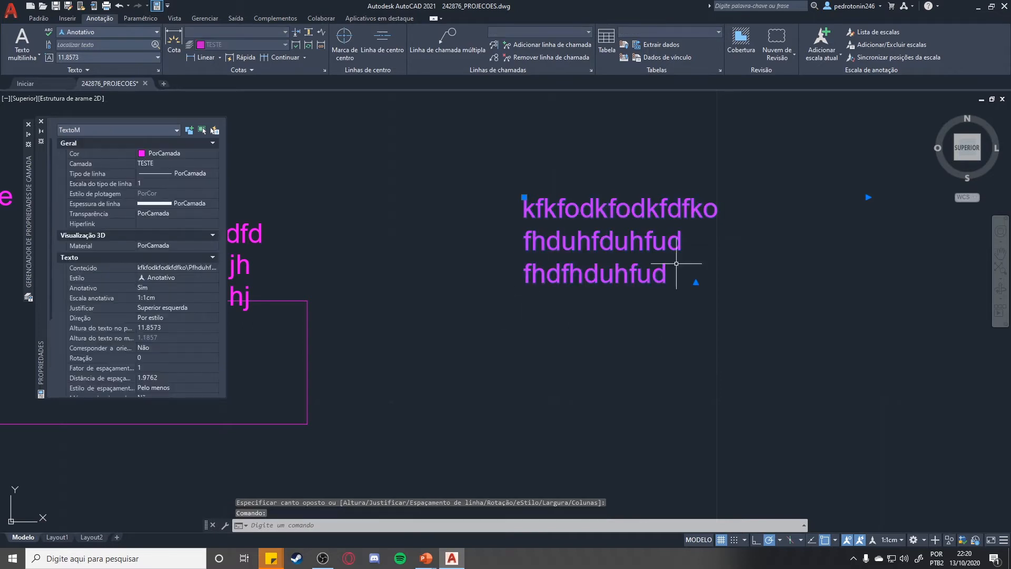
middle_click_drag(368, 258, 515, 255)
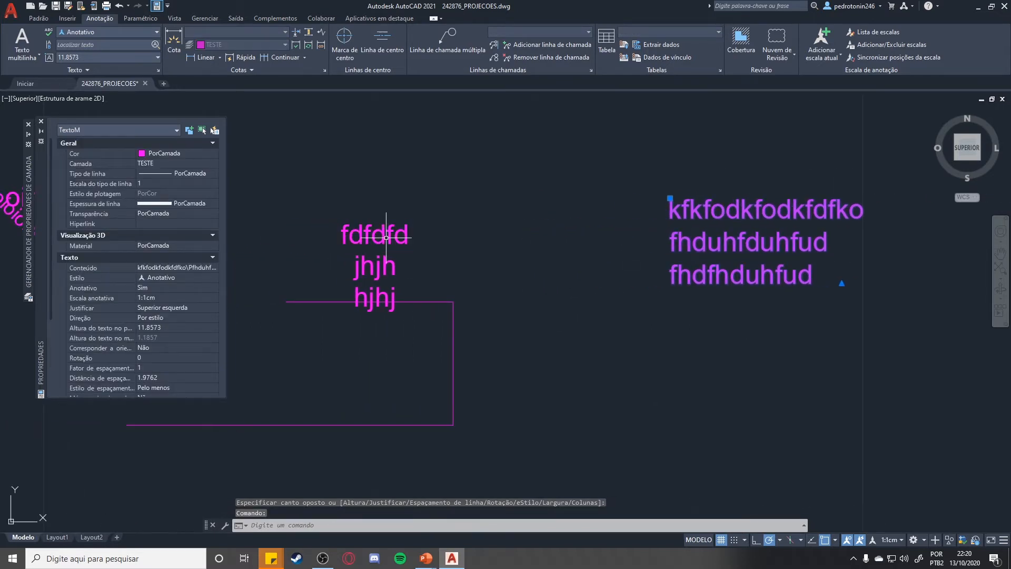
left_click(388, 267)
left_click(388, 267)
left_click(386, 299)
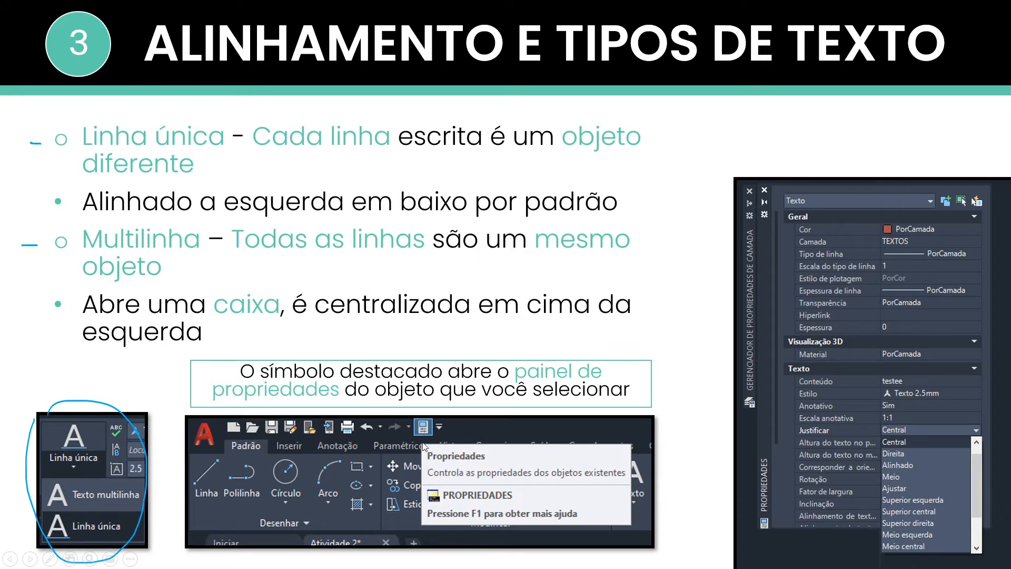
left_click(909, 426)
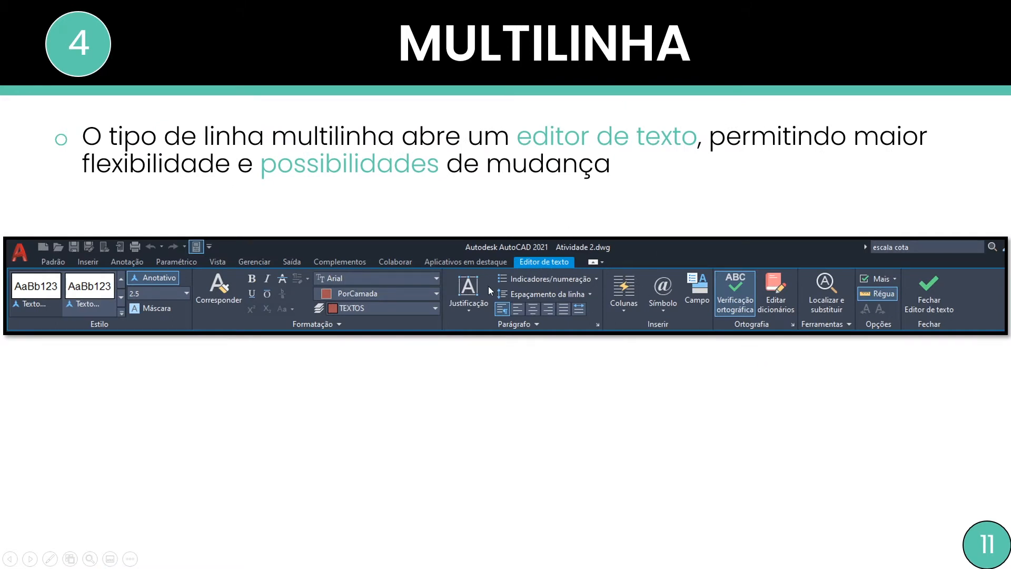
left_click(469, 369)
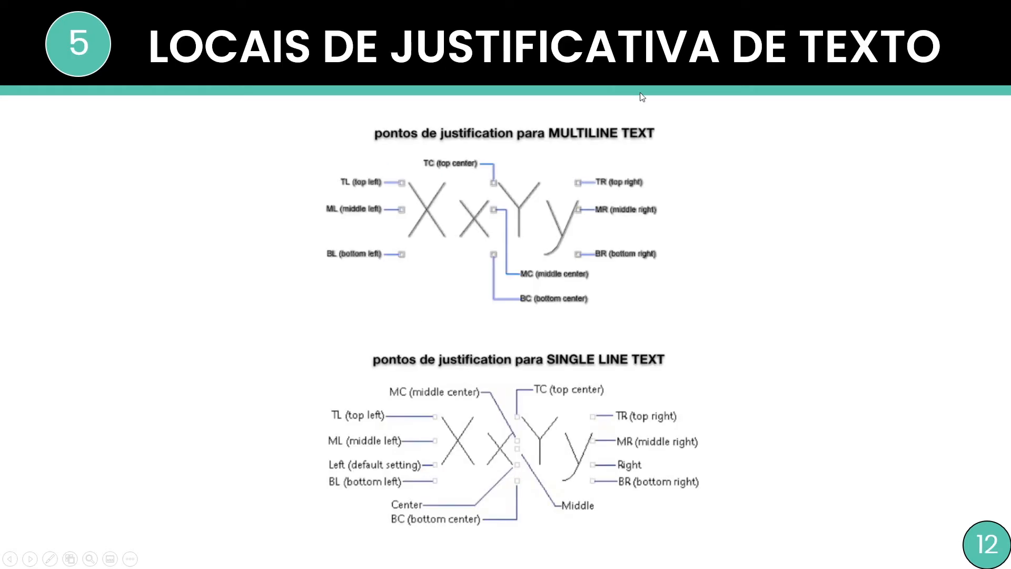
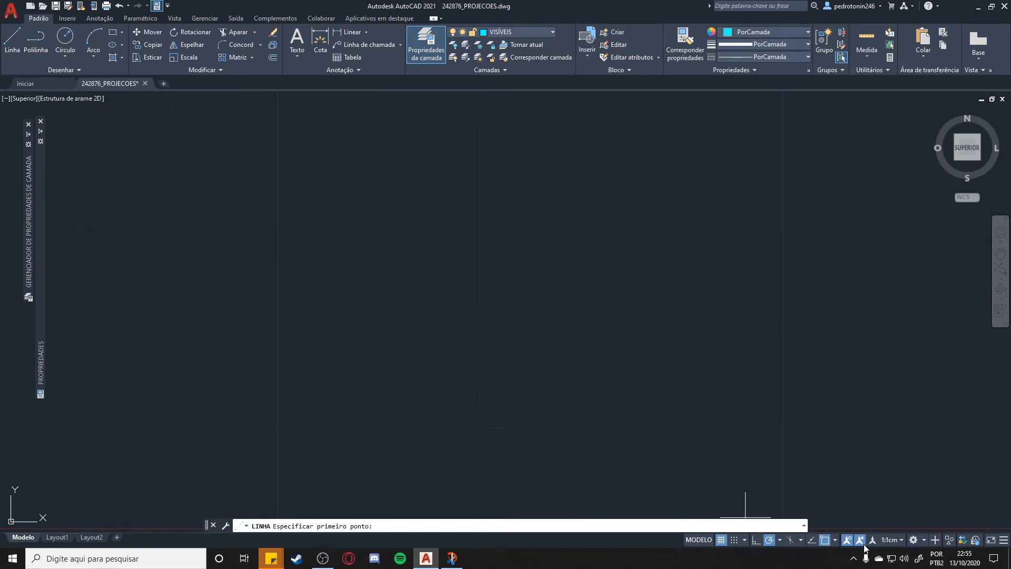
Step: Cancel the pending Line command and turn on isometric drafting with the left isometric plane
left_click(801, 541)
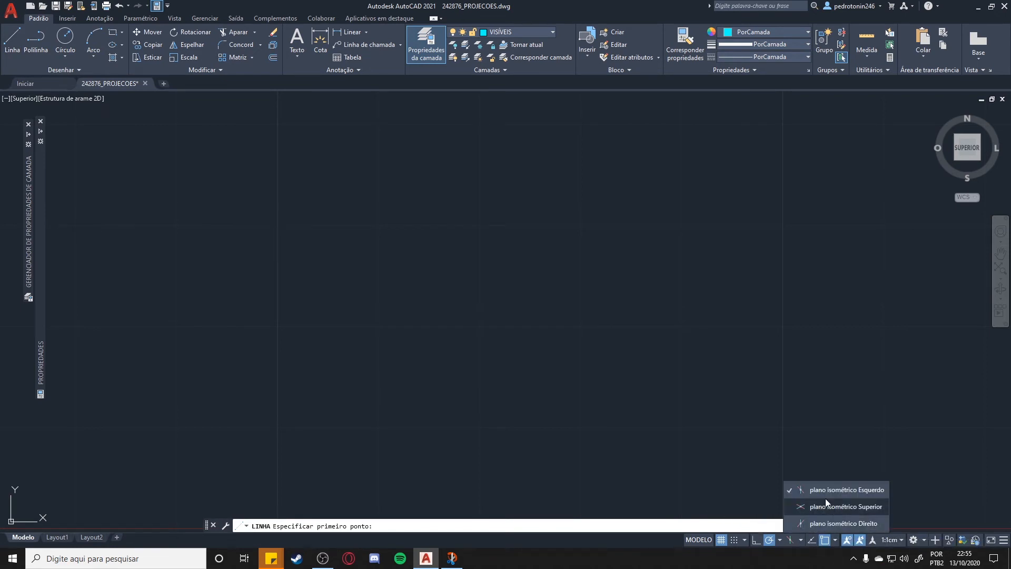
left_click(451, 559)
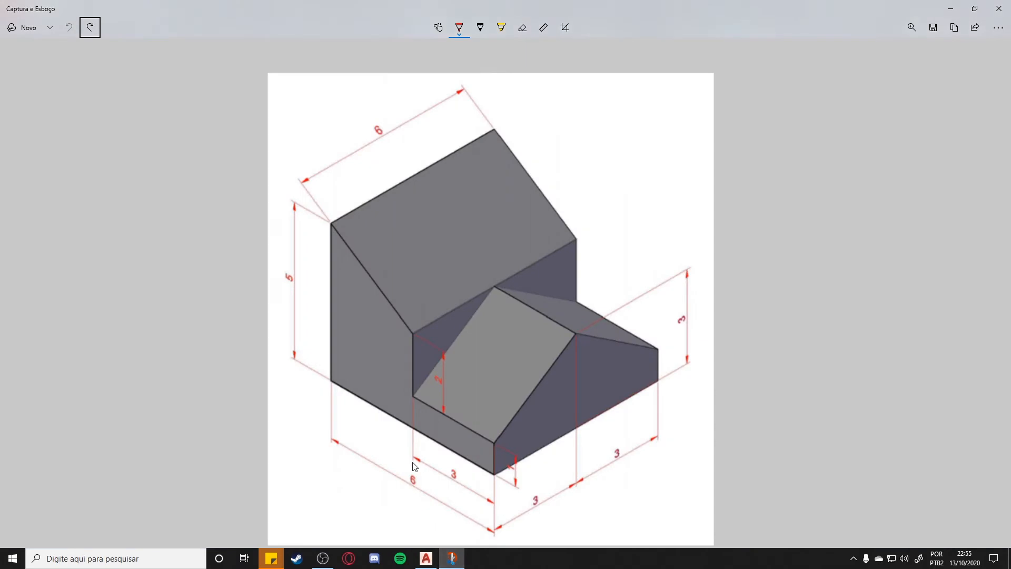
left_click(452, 560)
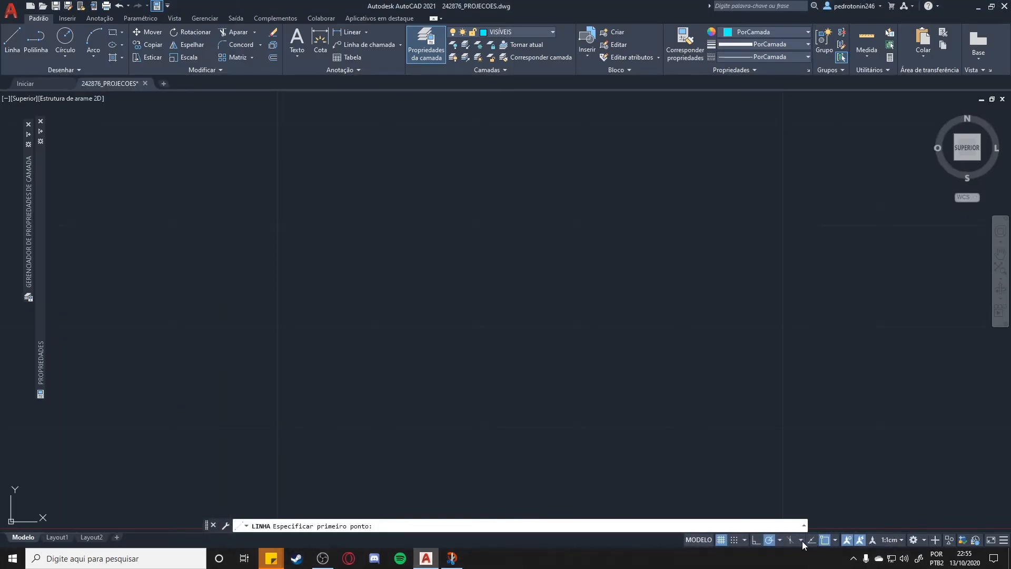
left_click(789, 539)
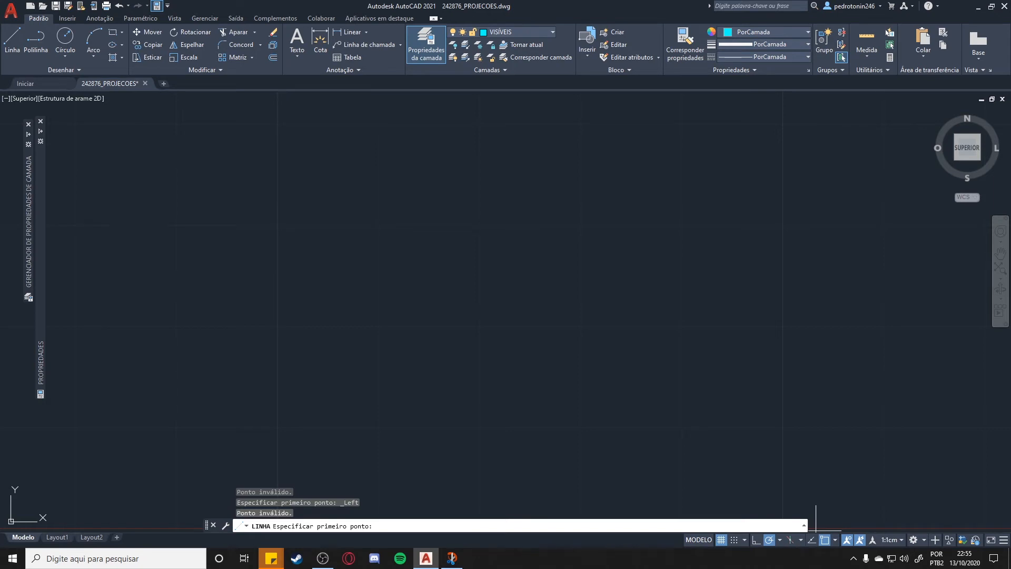
key("Escape")
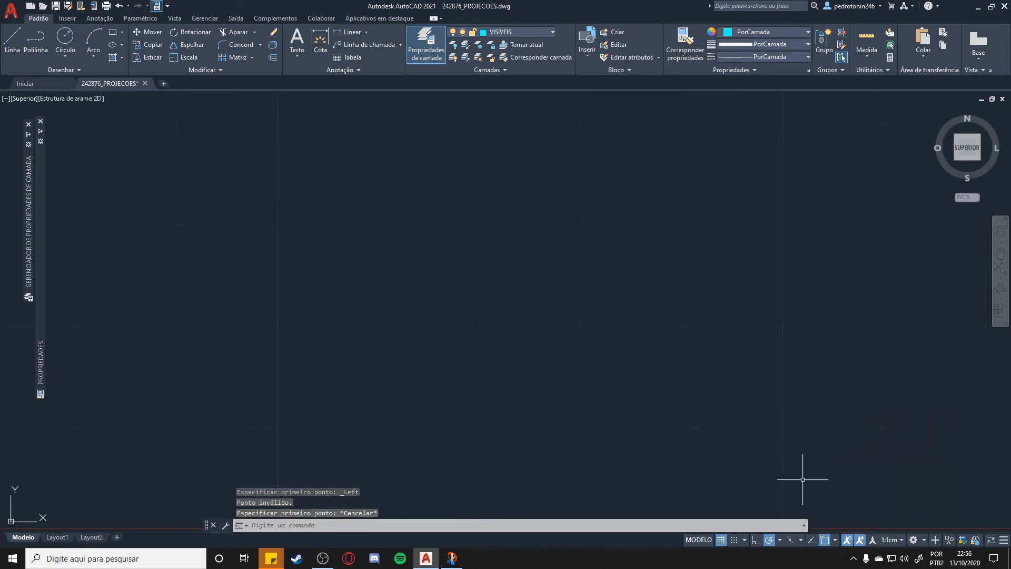
left_click(790, 540)
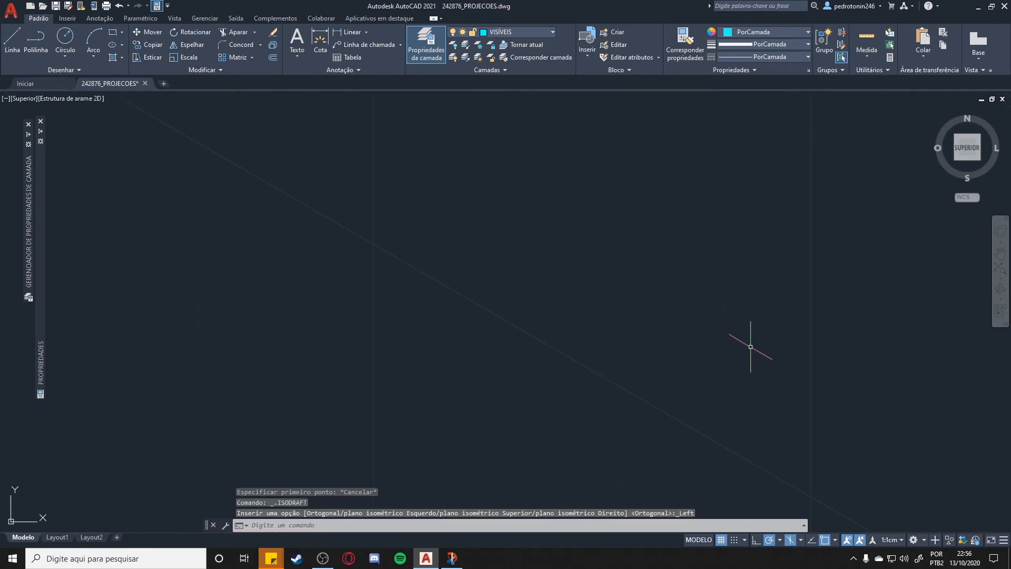
Step: Switch to the reference image in Captura e Esboço, underline the base's lower-left 6 dimension in red, and return to AutoCAD
scroll(668, 305, "down", 5)
scroll(560, 276, "up", 3)
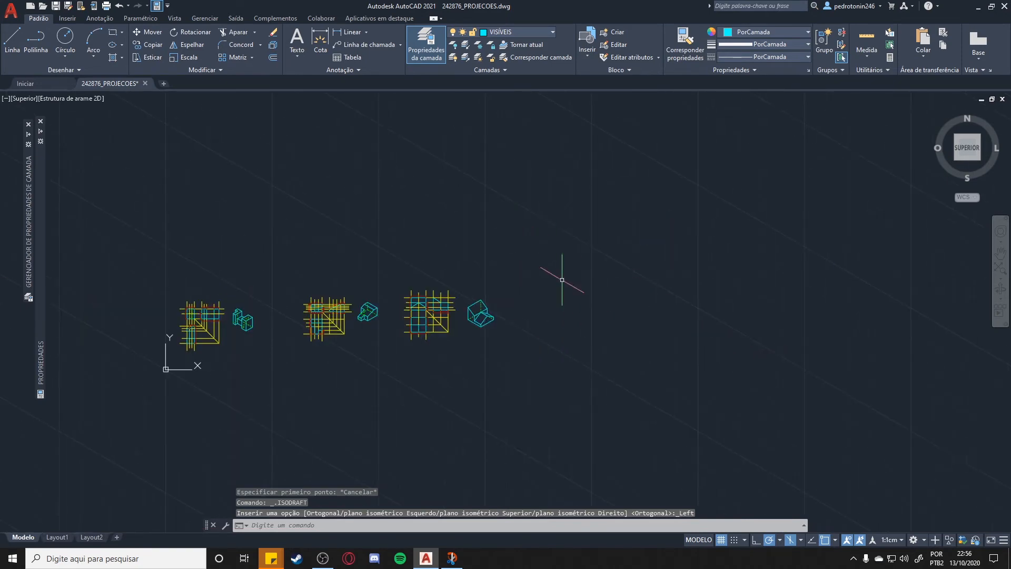
middle_click_drag(560, 275, 587, 310)
scroll(586, 310, "up", 1)
left_click(451, 558)
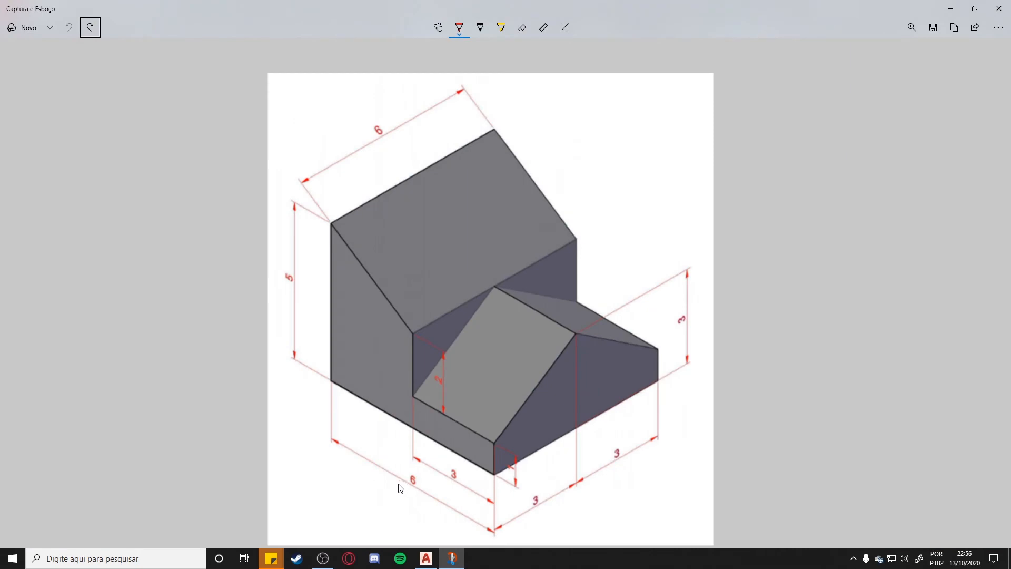
left_click_drag(400, 489, 428, 478)
left_click(452, 558)
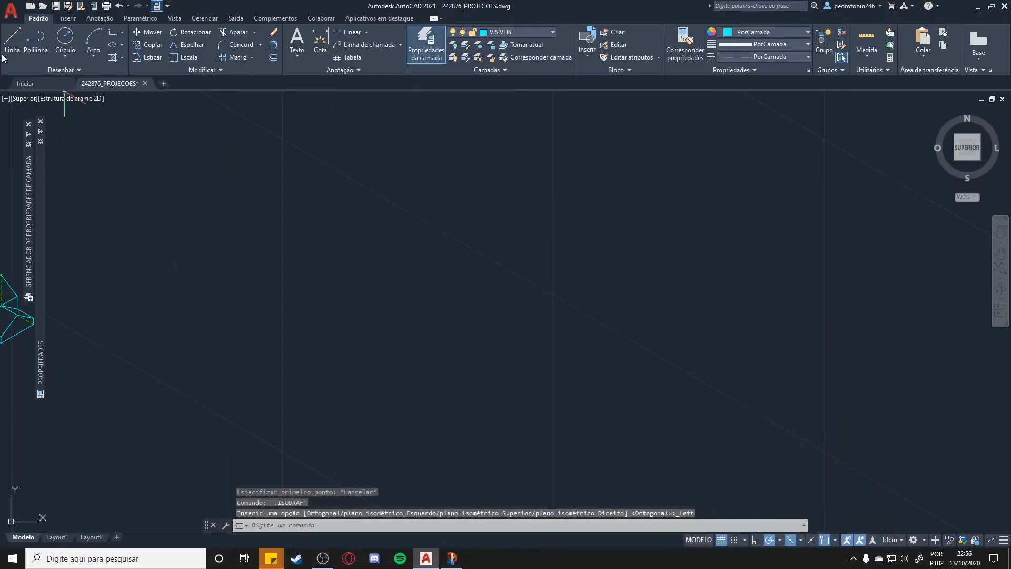
Step: Draw a 6-unit line at 330° in the empty area to the right of the existing projections
left_click(10, 46)
left_click(459, 245)
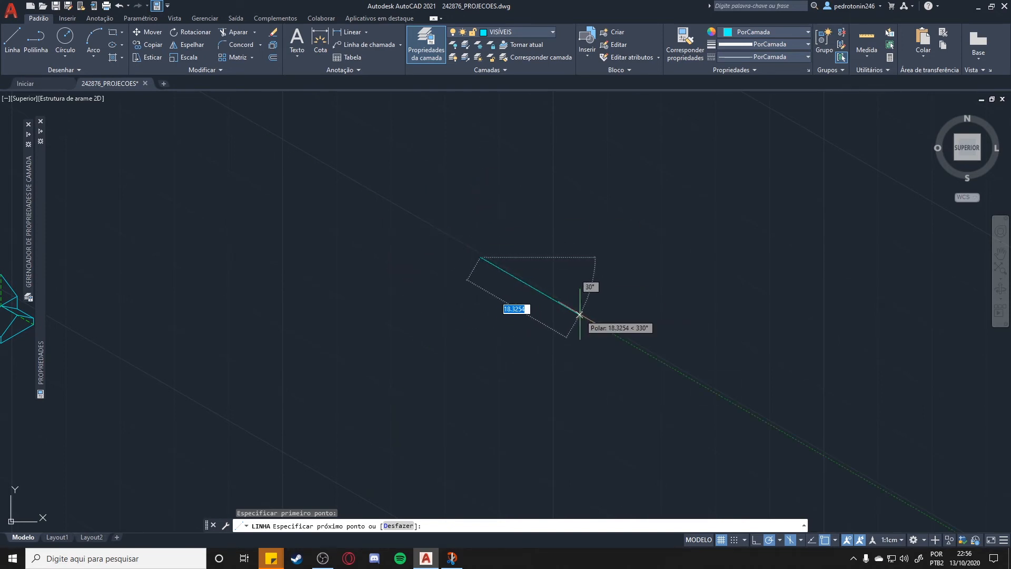
type("6")
key("Return")
key("Escape")
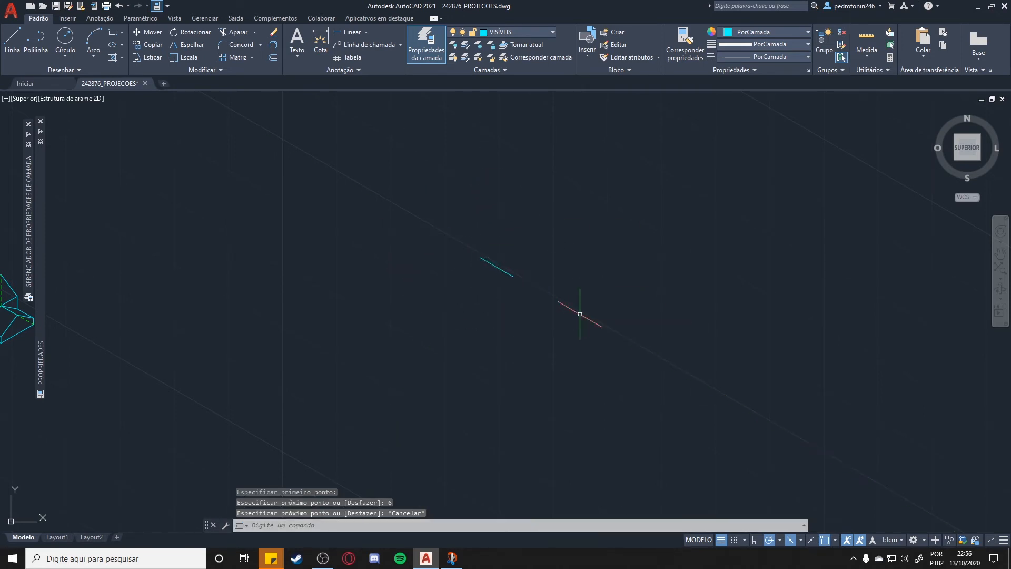
Step: Check the base dimensions on the reference image in Captura e Esboço against the new line and return to AutoCAD
scroll(500, 261, "up", 4)
scroll(509, 245, "up", 1)
middle_click_drag(548, 226, 527, 248)
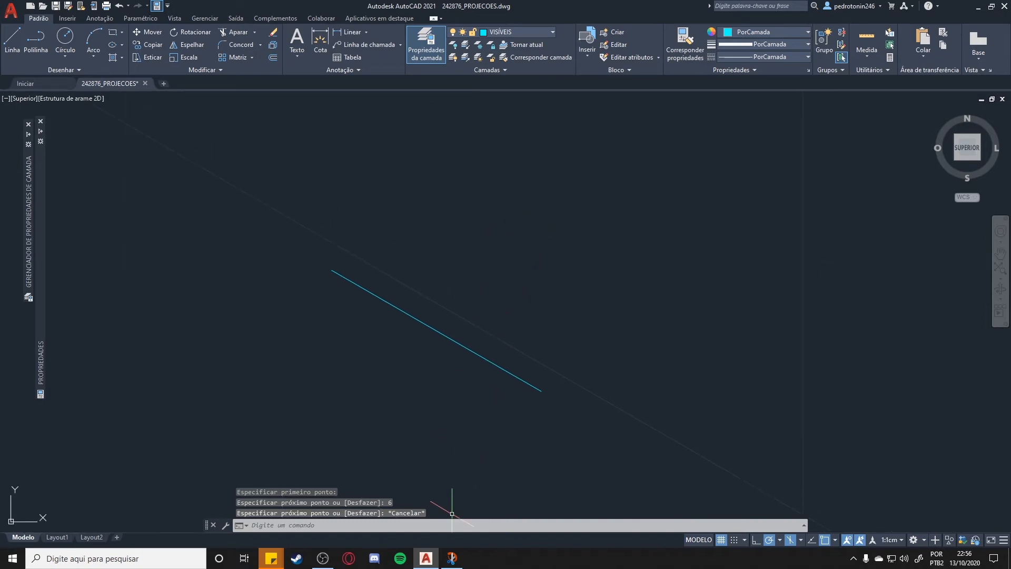
left_click(452, 558)
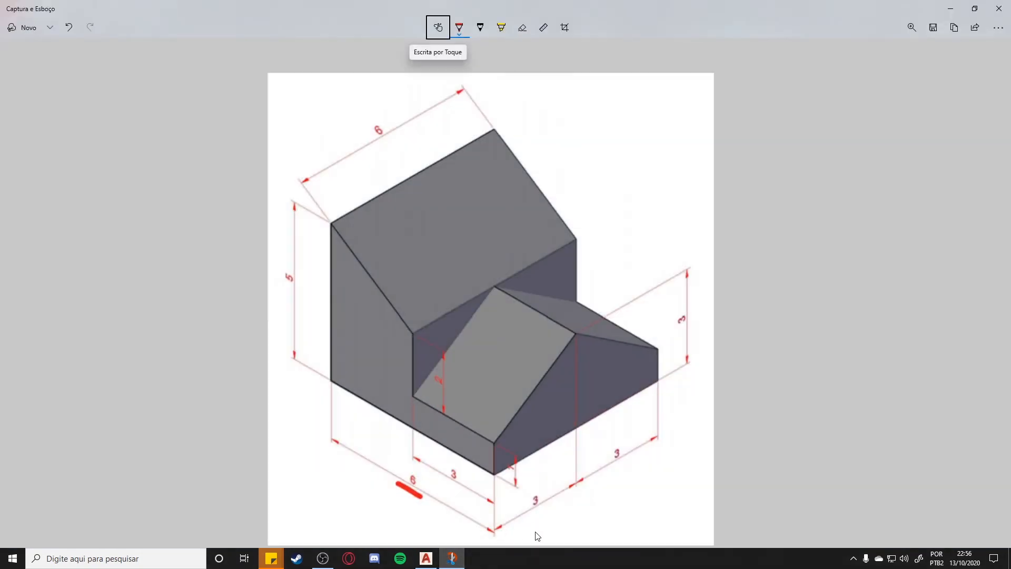
left_click(452, 558)
scroll(476, 271, "down", 4)
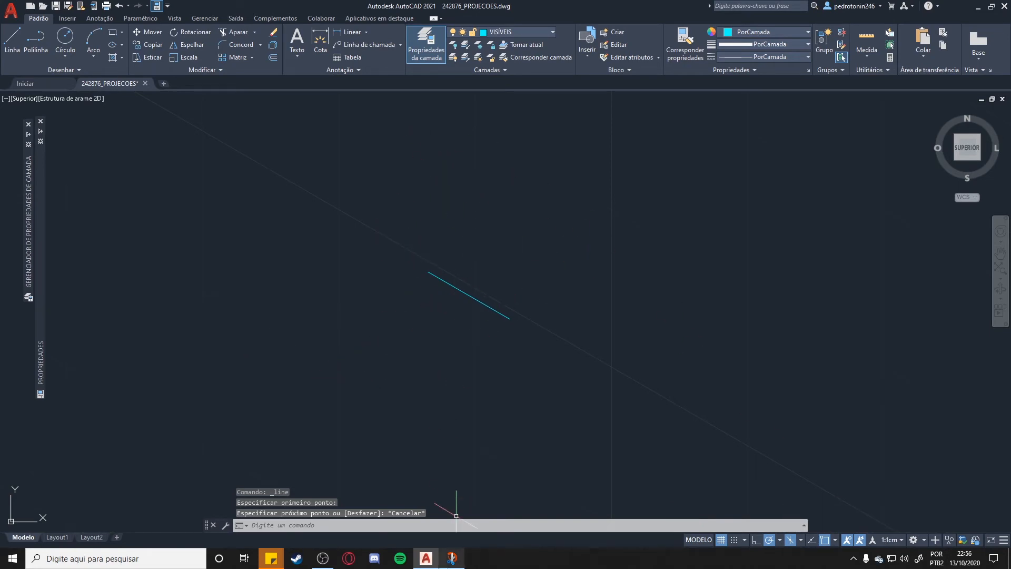
Step: Check the height on the reference image in Captura e Esboço and draw a 5-unit vertical line up from the base line's upper-left end in AutoCAD
left_click(452, 558)
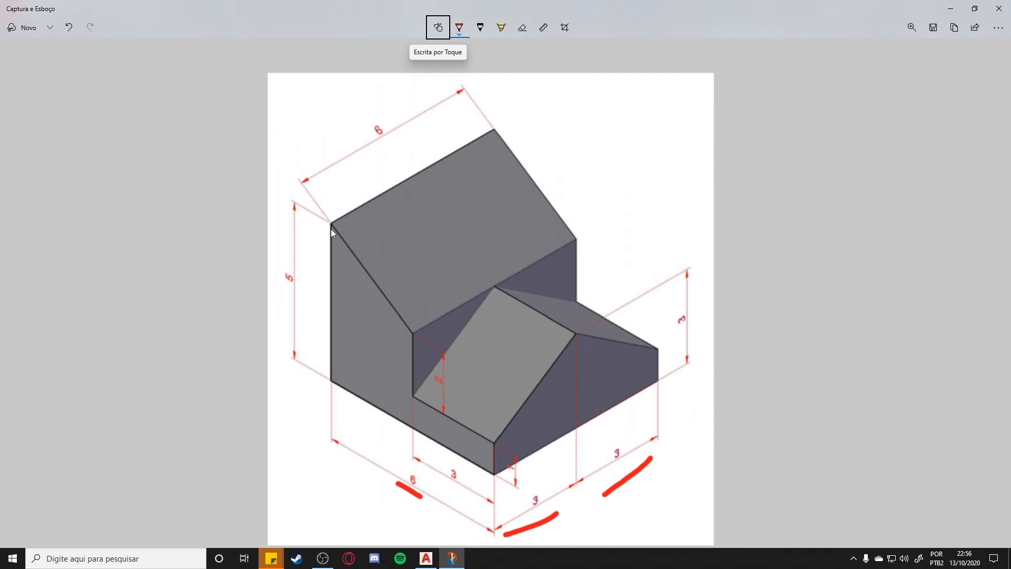
left_click(450, 558)
left_click(12, 40)
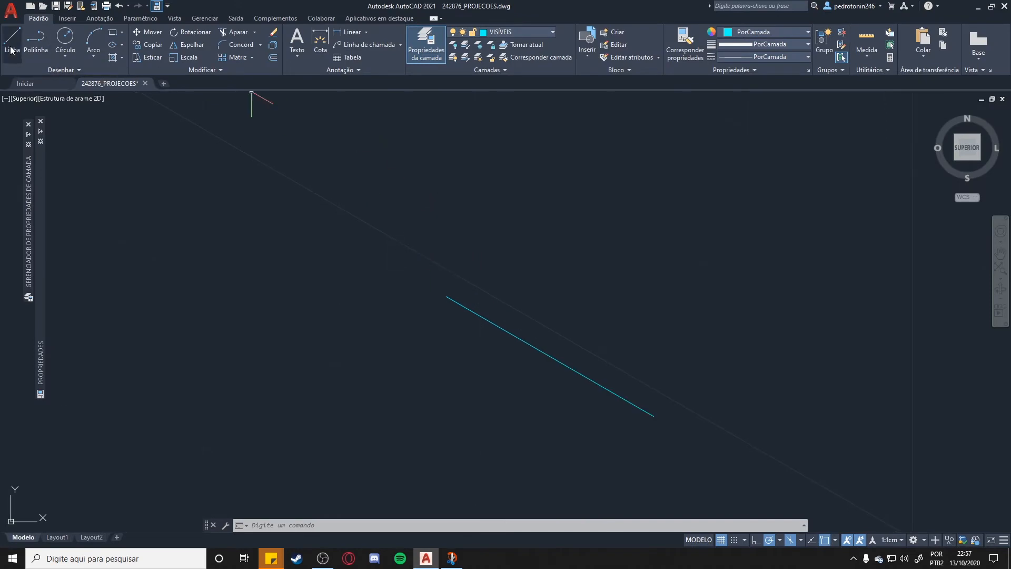
left_click(446, 296)
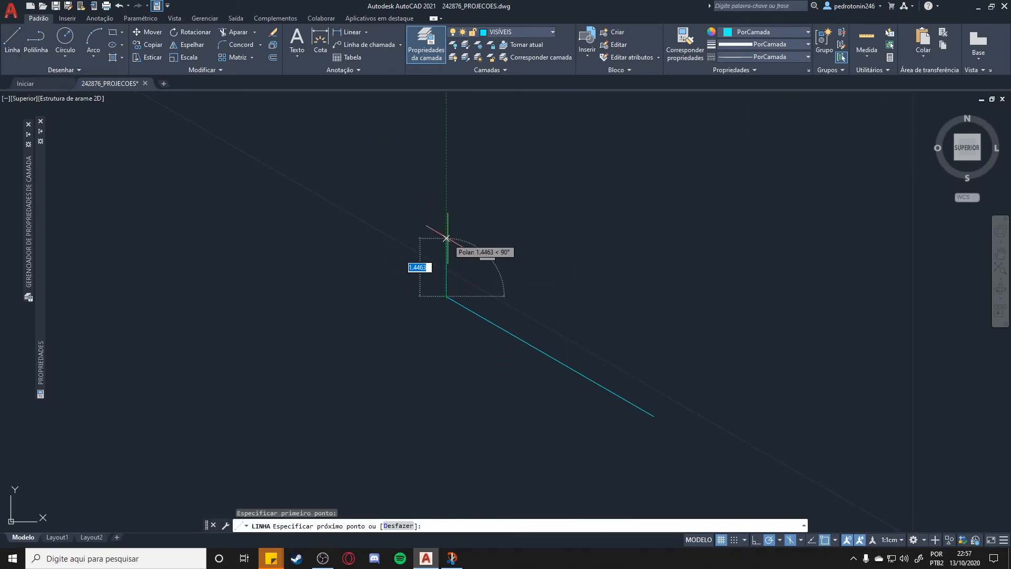
type("5")
key("Return")
key("Escape")
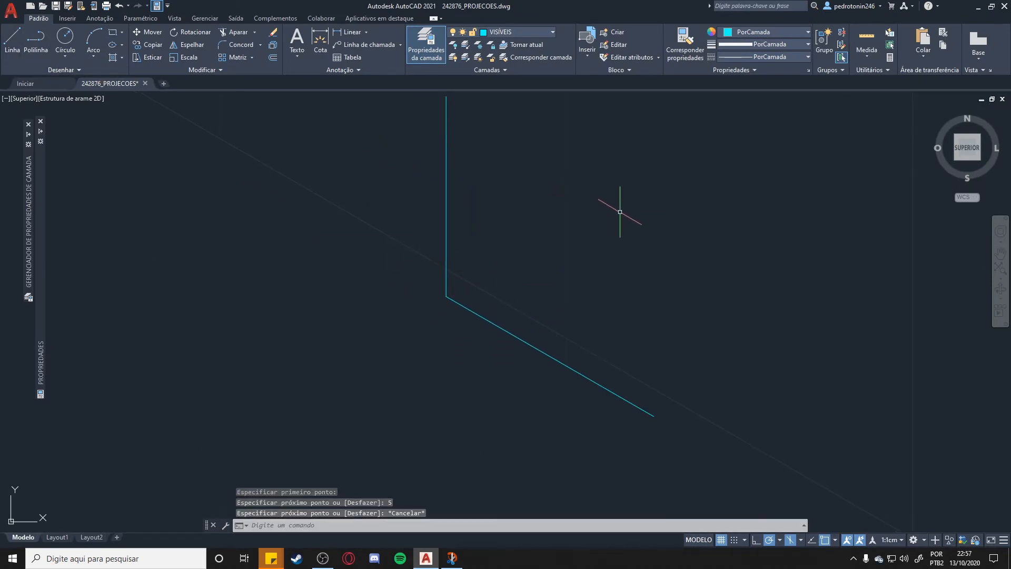
Step: Mark the 5 height dimension in red on the reference image in Captura e Esboço and return to AutoCAD
middle_click_drag(618, 210, 523, 262)
key("alt+Tab")
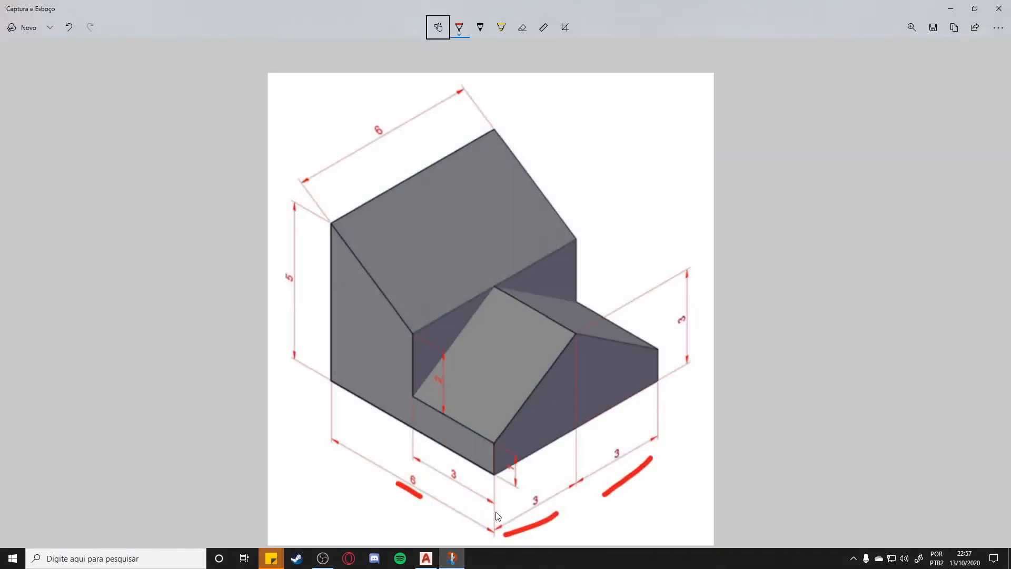
left_click_drag(275, 266, 275, 276)
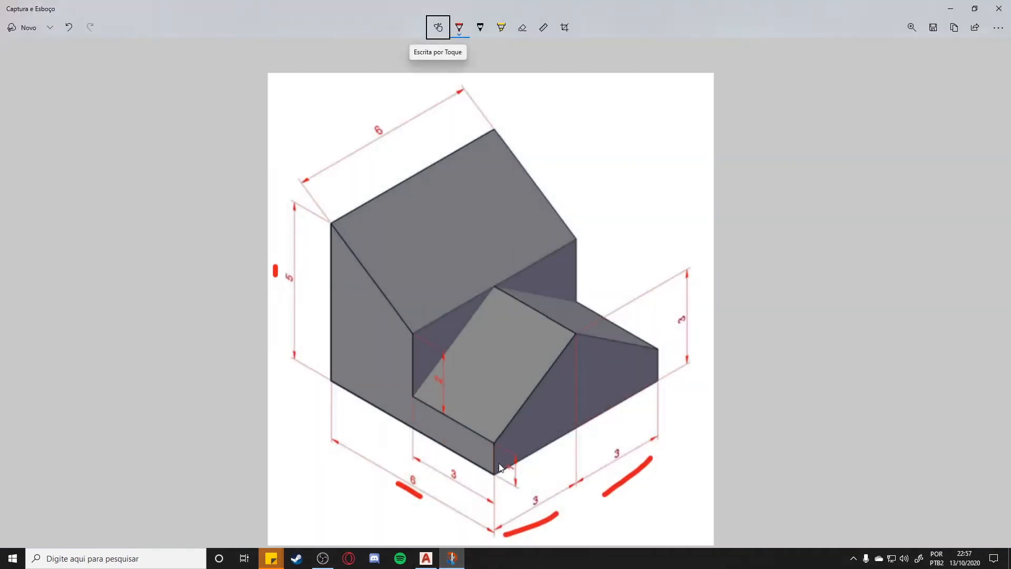
key("alt+Tab")
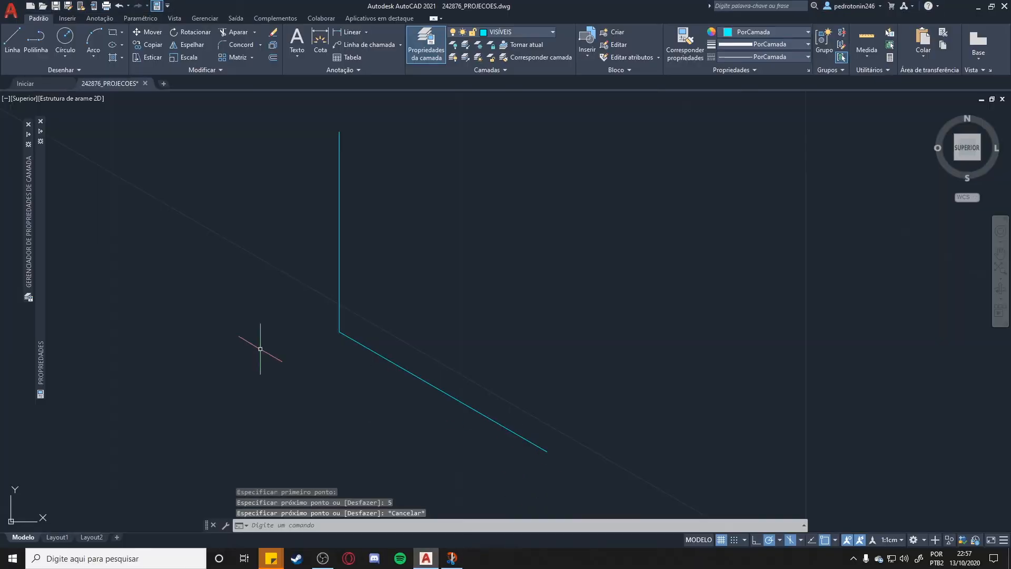
Step: Draw a 1-unit vertical line upward from the lower-right end of the 6-unit base line
left_click(547, 451)
type("1")
key("Return")
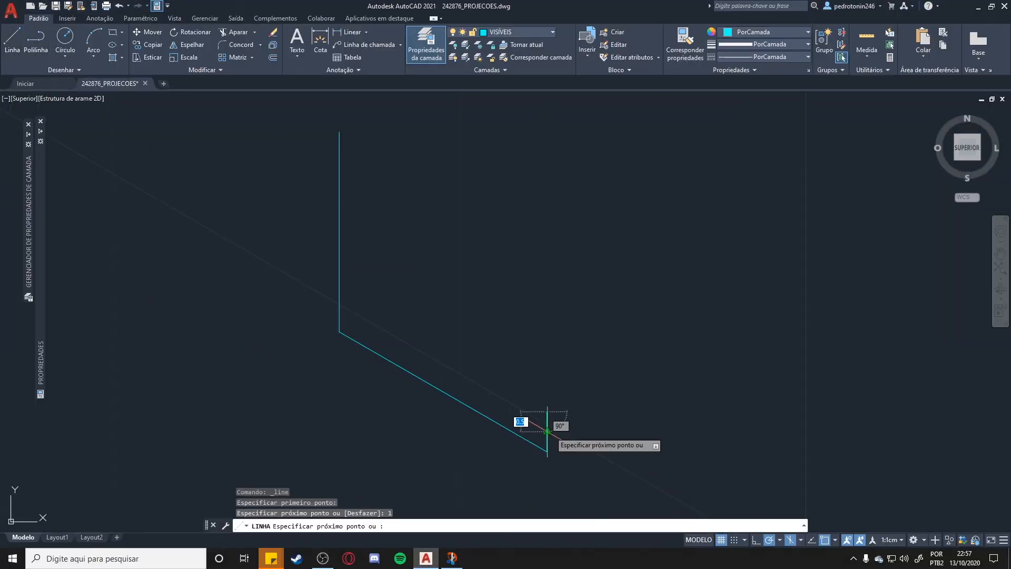
key("Escape")
Step: After checking the reference image, draw a 3-unit line at 150° from the top of the 1-unit edge, continuing 2 units straight up
left_click(452, 558)
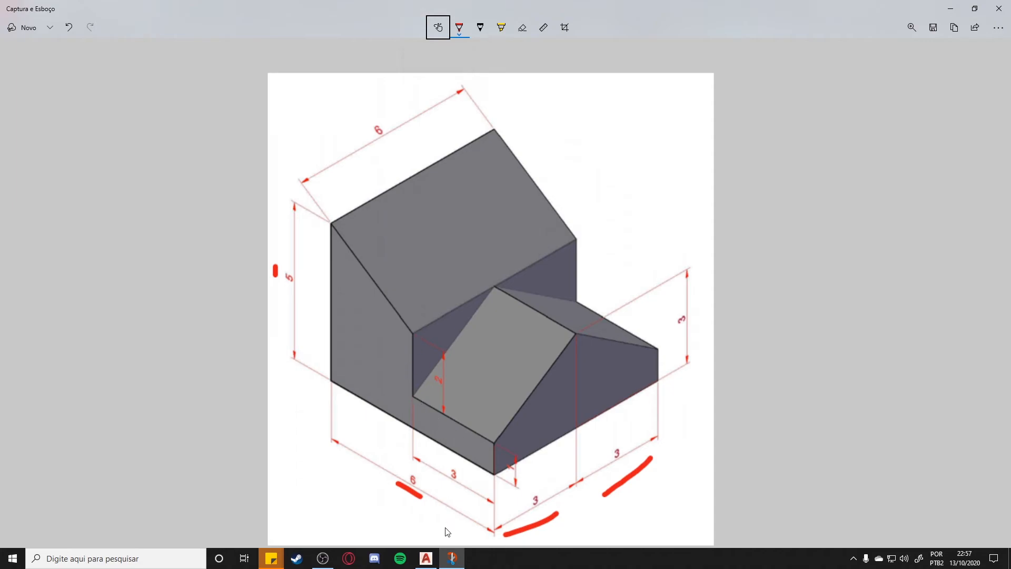
left_click(427, 558)
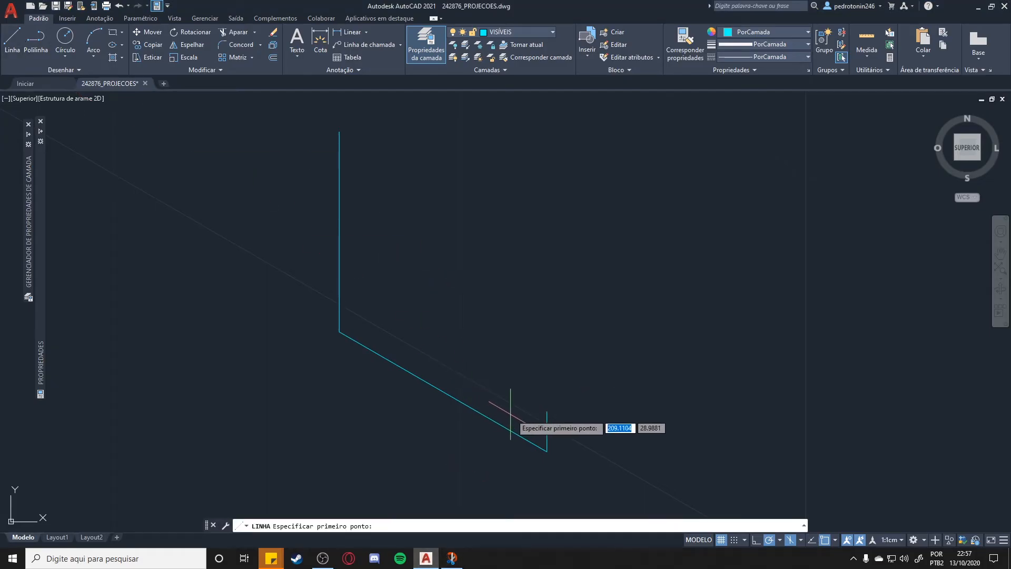
left_click(547, 412)
type("3")
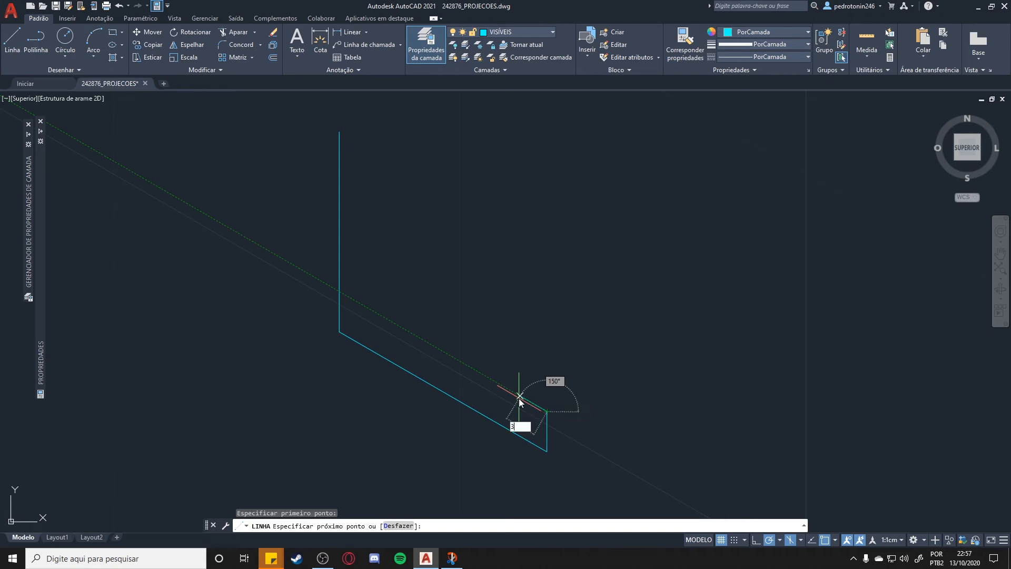
key("Return")
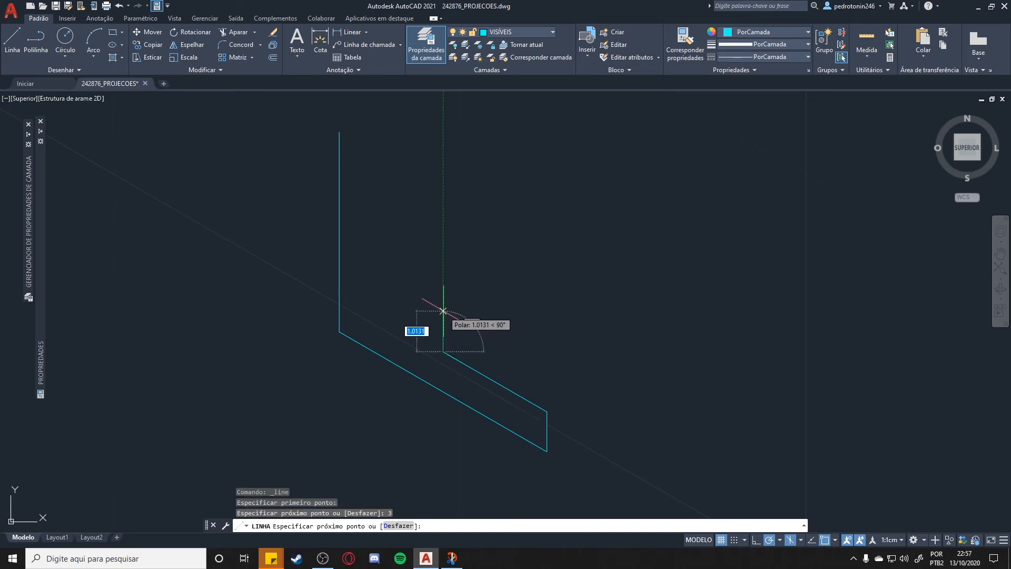
type("2")
key("Return")
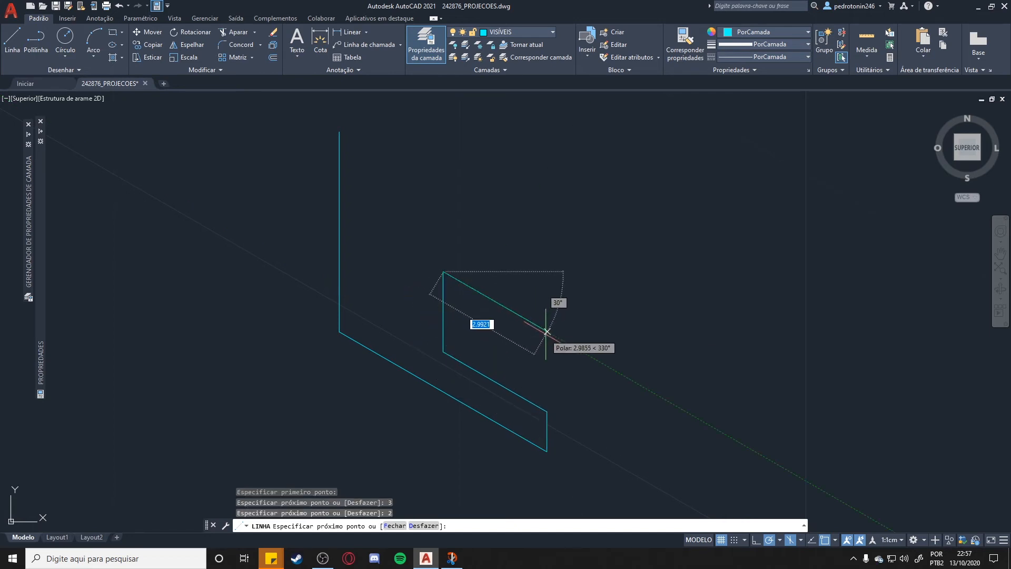
Step: Check the slope on the reference image and close the left profile with a slanted line to the top of the 5-unit edge
left_click(452, 559)
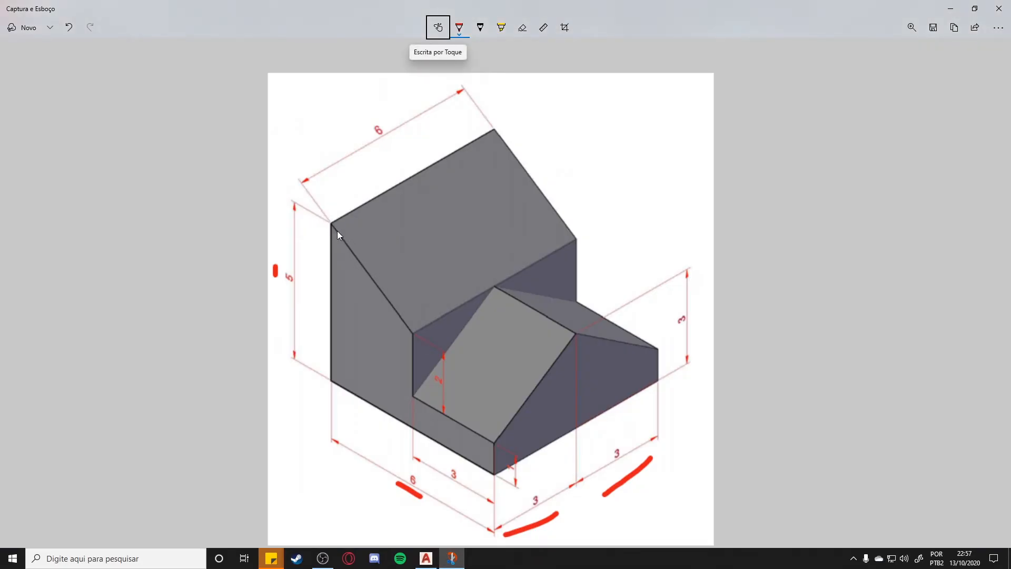
left_click(452, 559)
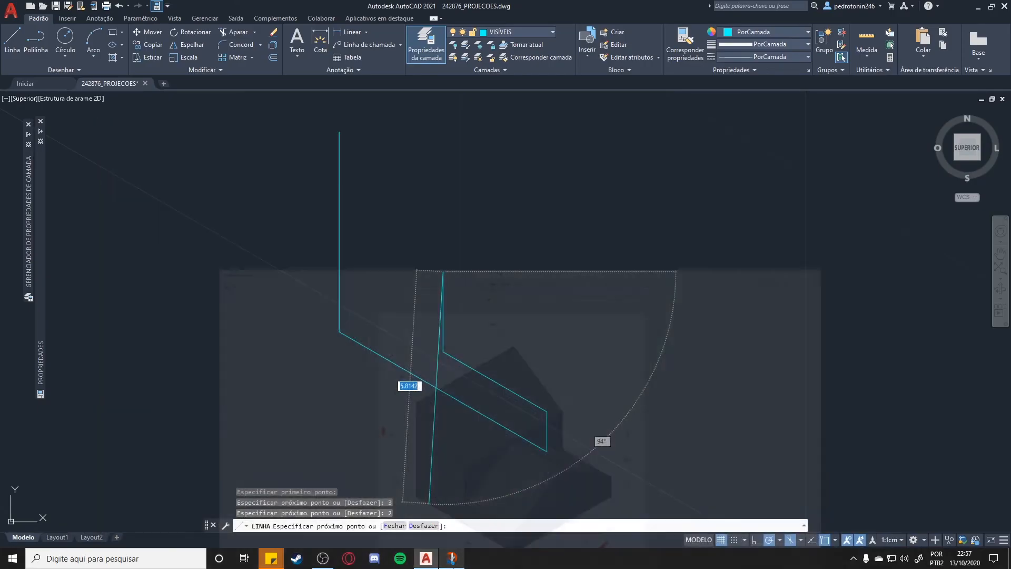
left_click(340, 132)
key("Escape")
middle_click_drag(525, 215, 580, 212)
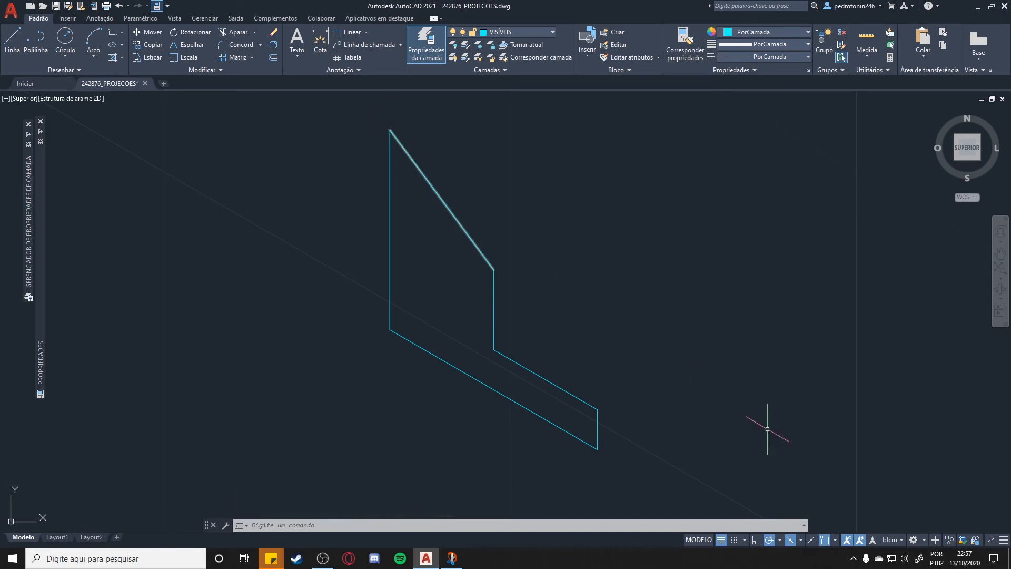
Step: Review which object snap modes are enabled and close their list
left_click(836, 541)
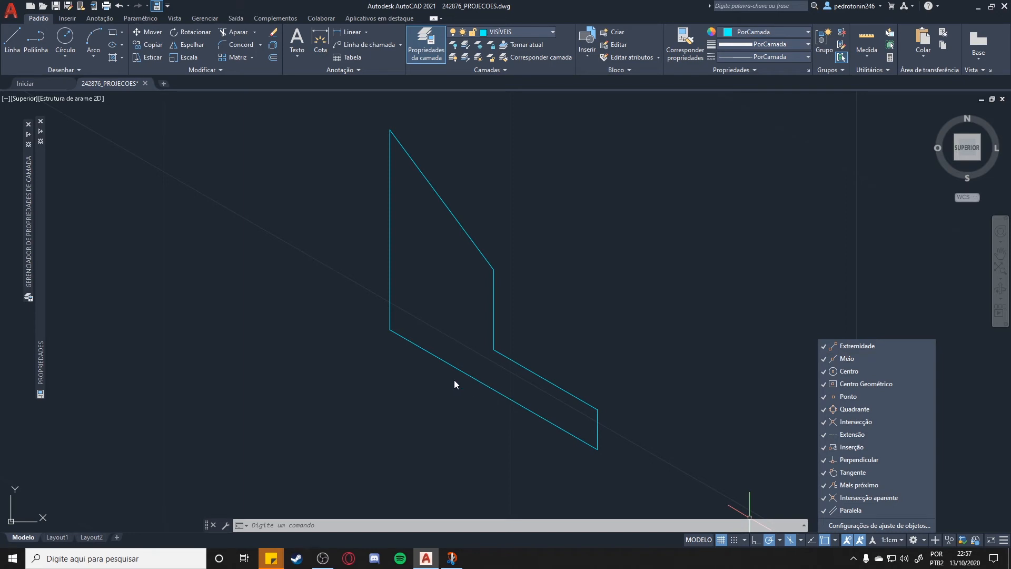
key("Escape")
key("Escape")
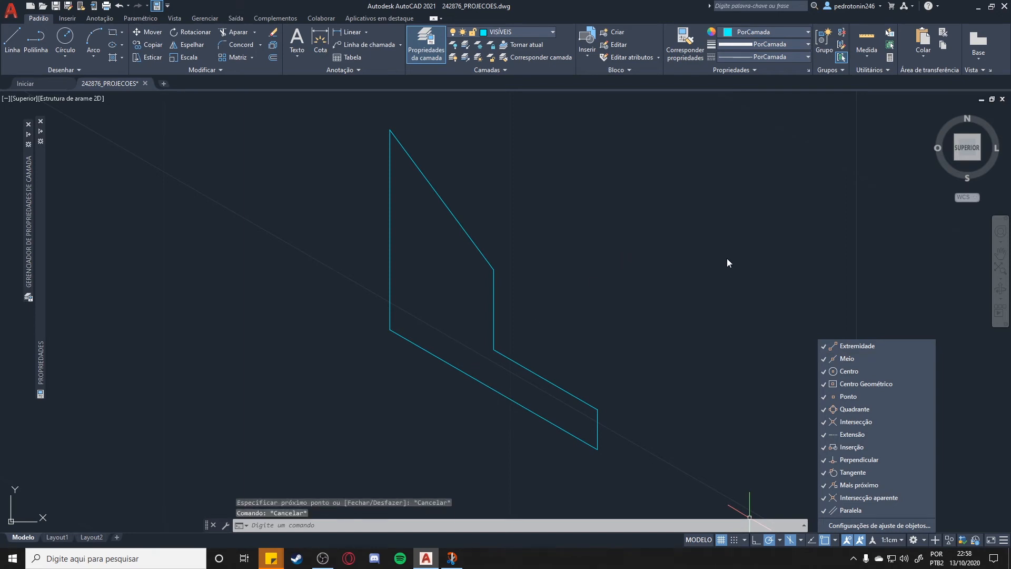
left_click(711, 240)
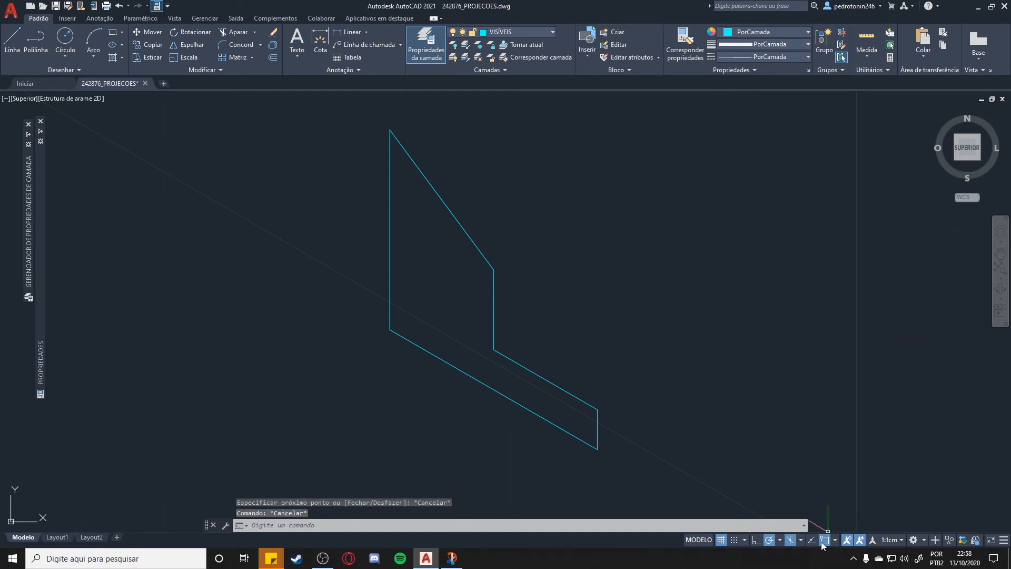
Step: Switch to the right isometric plane and check the right-hand base dimensions on the reference image in Captura e Esboço before returning to AutoCAD
left_click(801, 539)
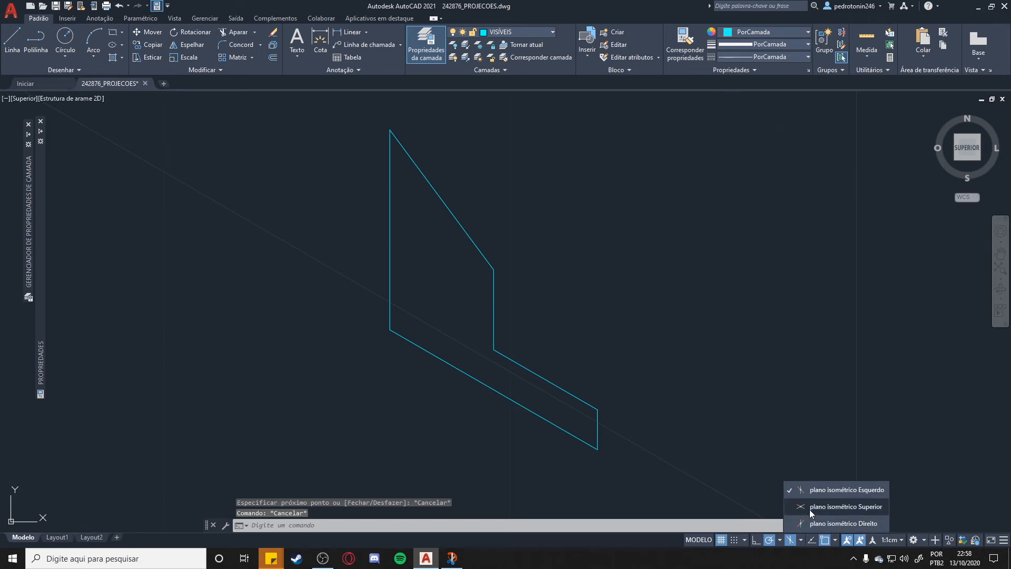
left_click(812, 526)
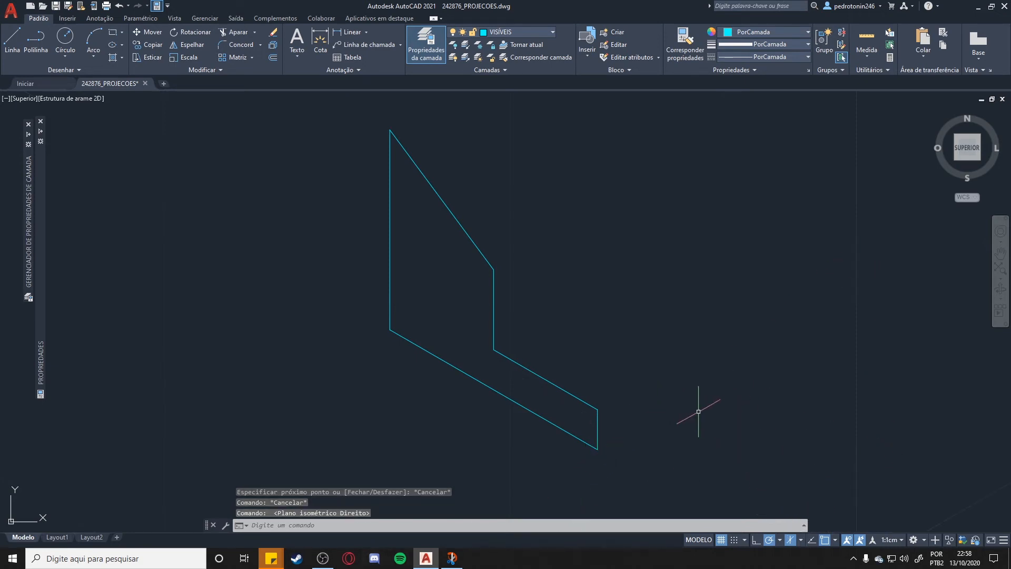
left_click(450, 559)
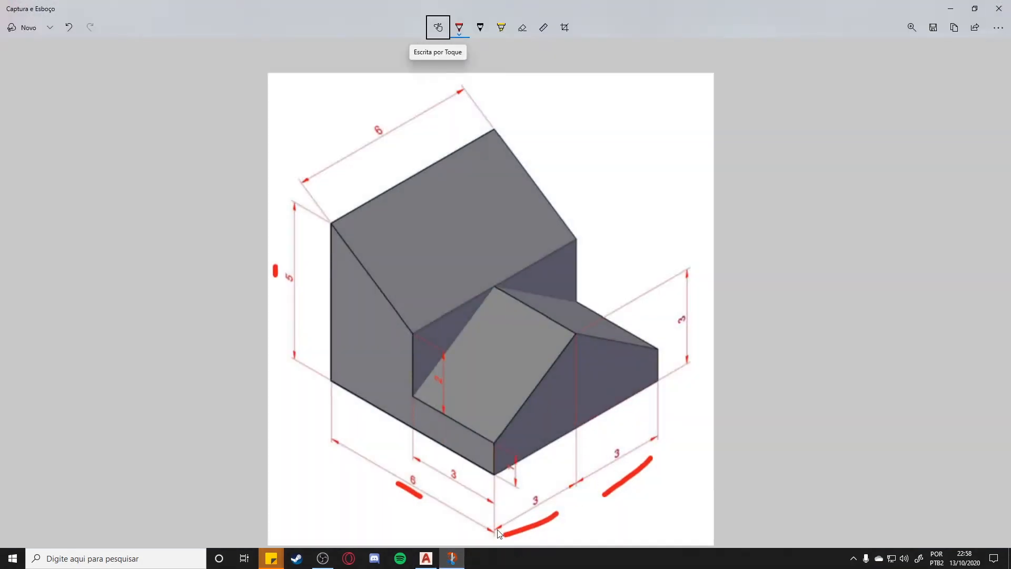
left_click(427, 558)
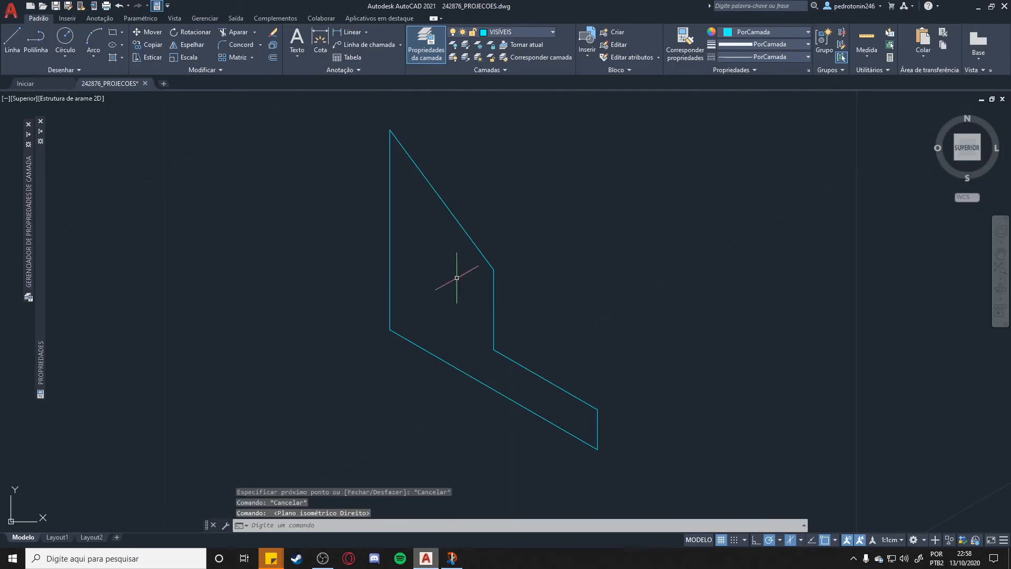
Step: Draw a 6-unit line at 30° from the bottom corner of the left profile
left_click(13, 42)
left_click(597, 449)
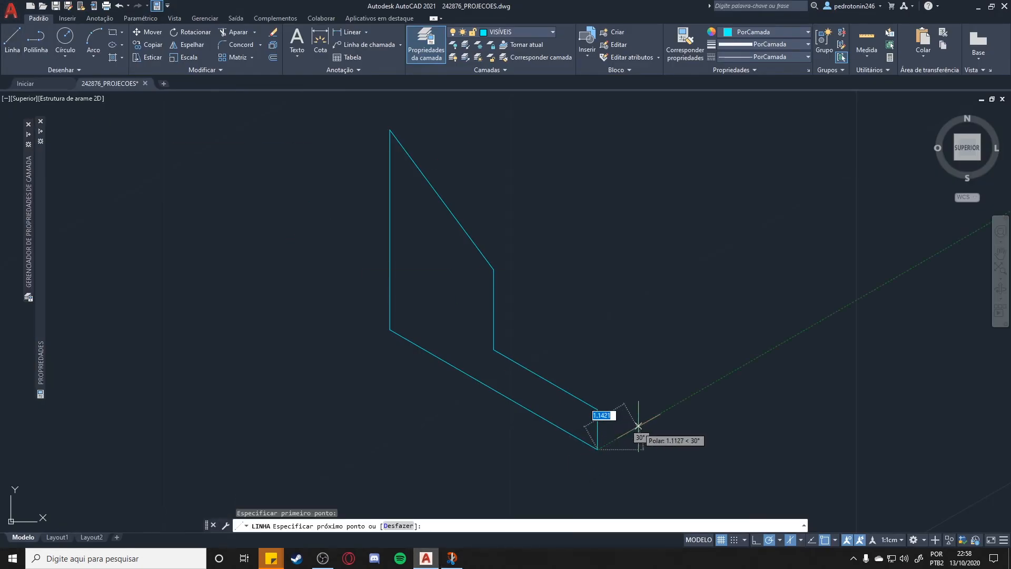
type("6")
key("Return")
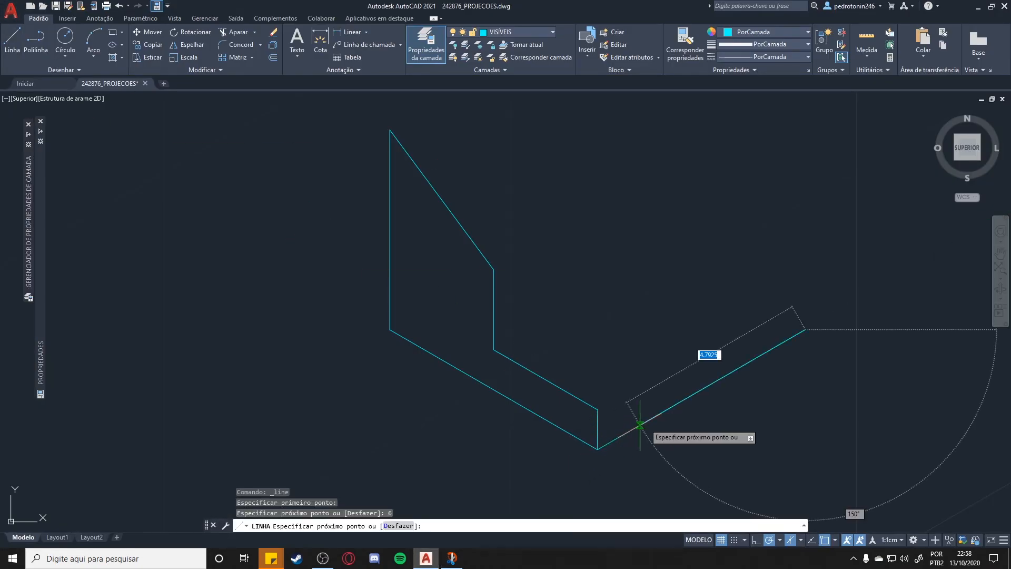
key("Escape")
Step: Draw a 1-unit vertical line upward from the far end of the 30° base edge
middle_click_drag(678, 350, 612, 375)
scroll(601, 379, "down", 2)
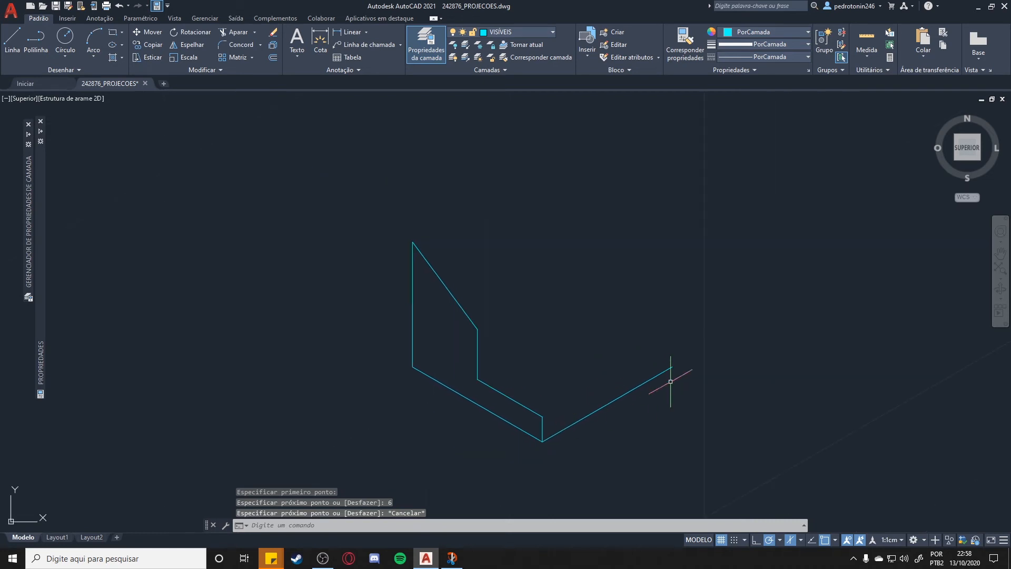
scroll(648, 346, "down", 8)
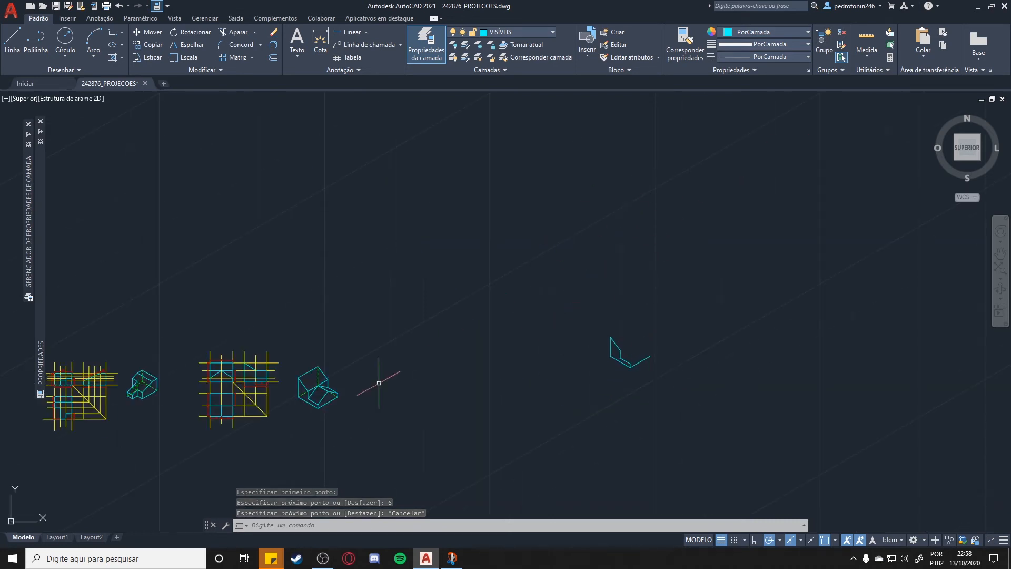
scroll(664, 427, "up", 8)
middle_click_drag(556, 250, 591, 422)
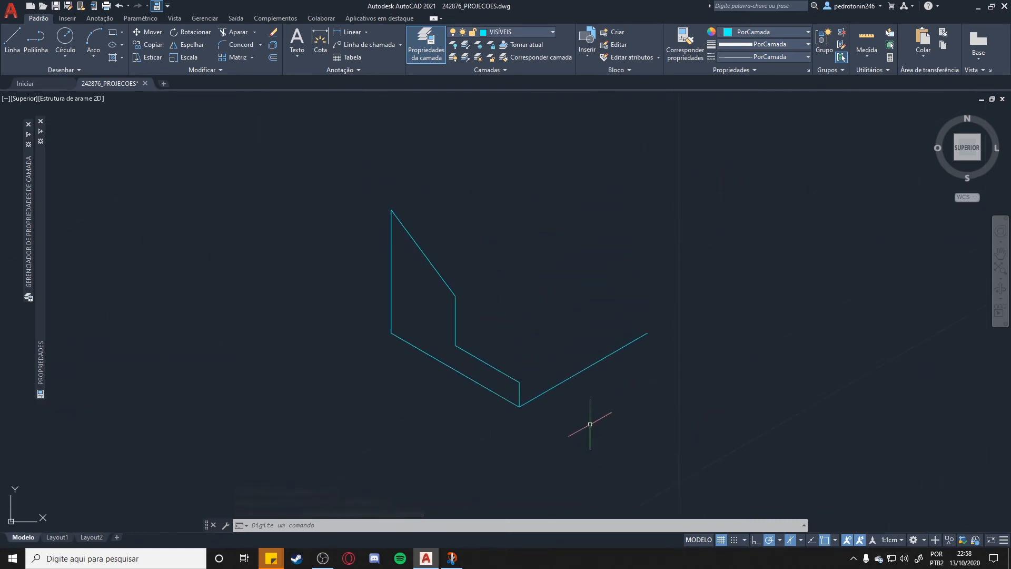
scroll(592, 422, "up", 2)
middle_click_drag(663, 340, 657, 390)
left_click(11, 40)
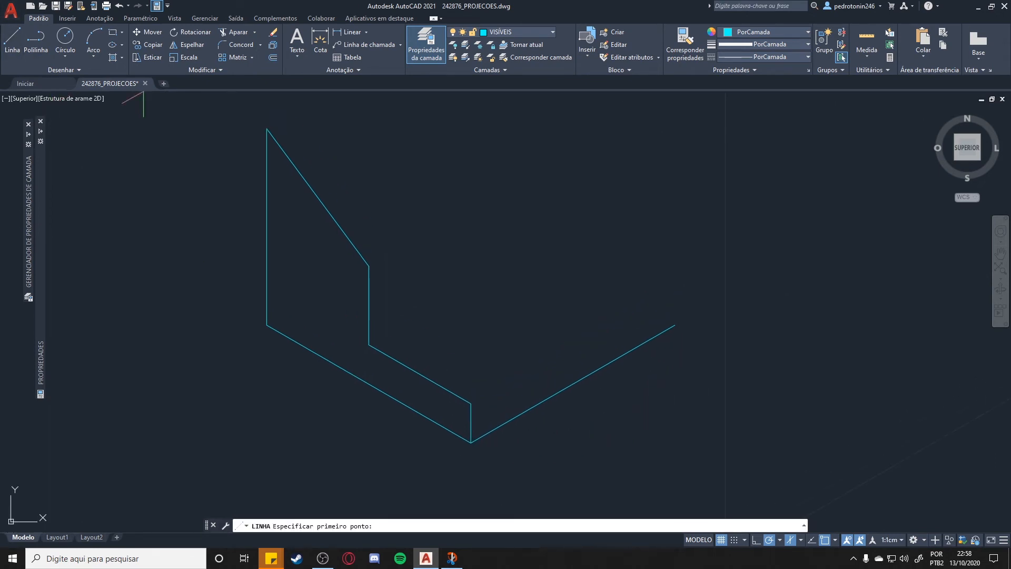
left_click(675, 325)
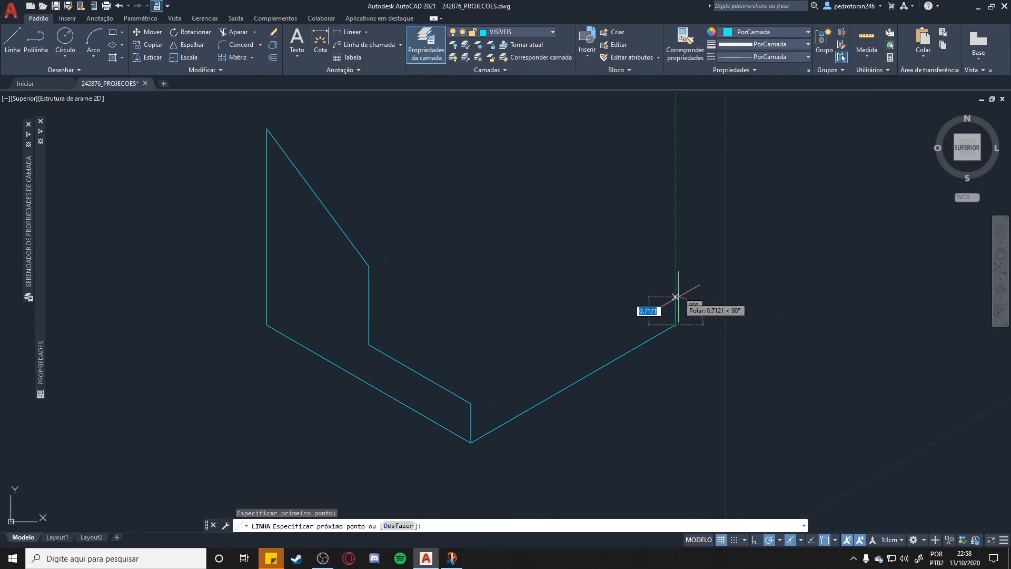
type("1")
key("Return")
key("Escape")
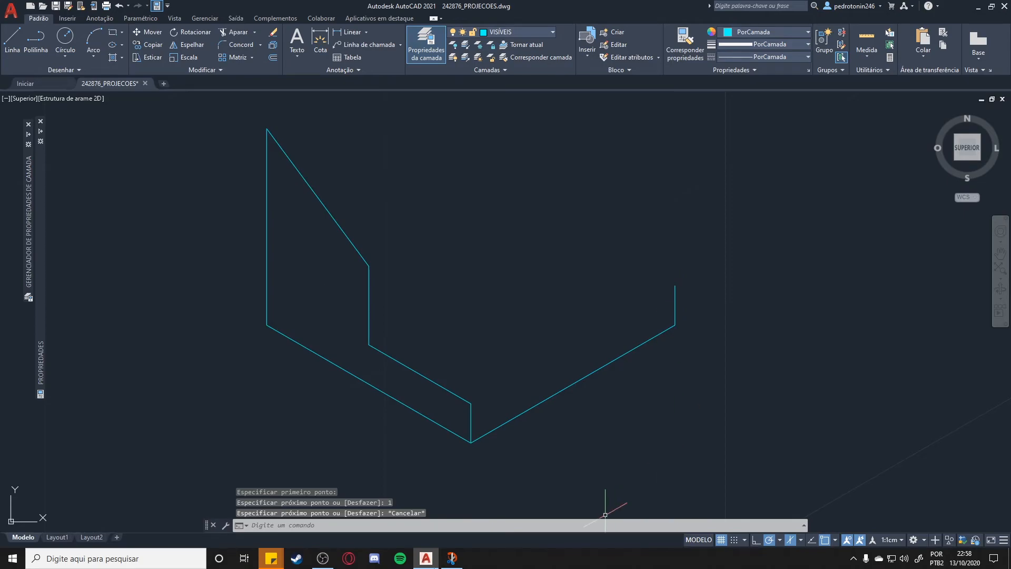
Step: Check the reference image in Captura e Esboço, return to AutoCAD and draw a 3-unit vertical line up from the right base edge's midpoint
left_click(452, 558)
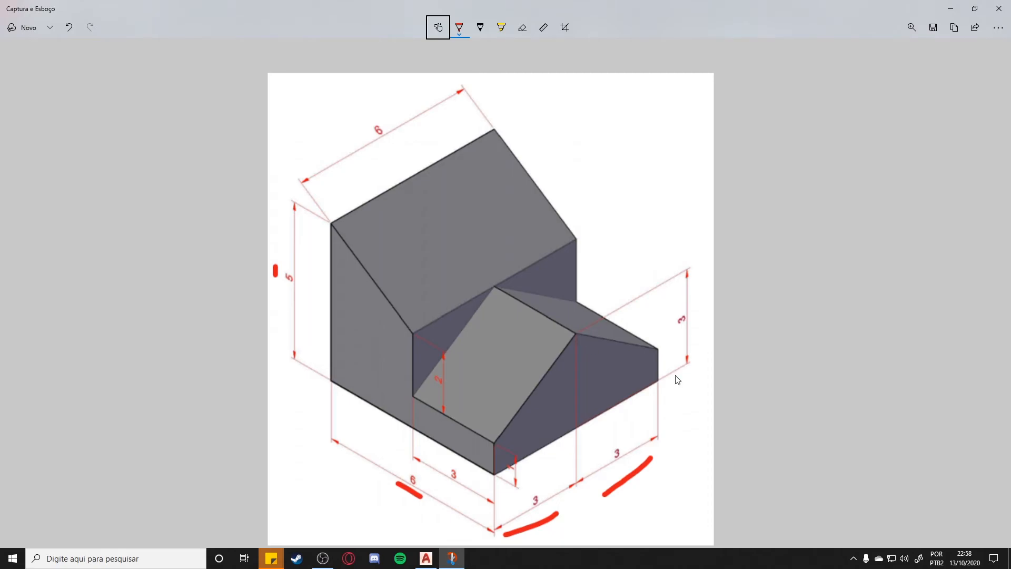
left_click(452, 559)
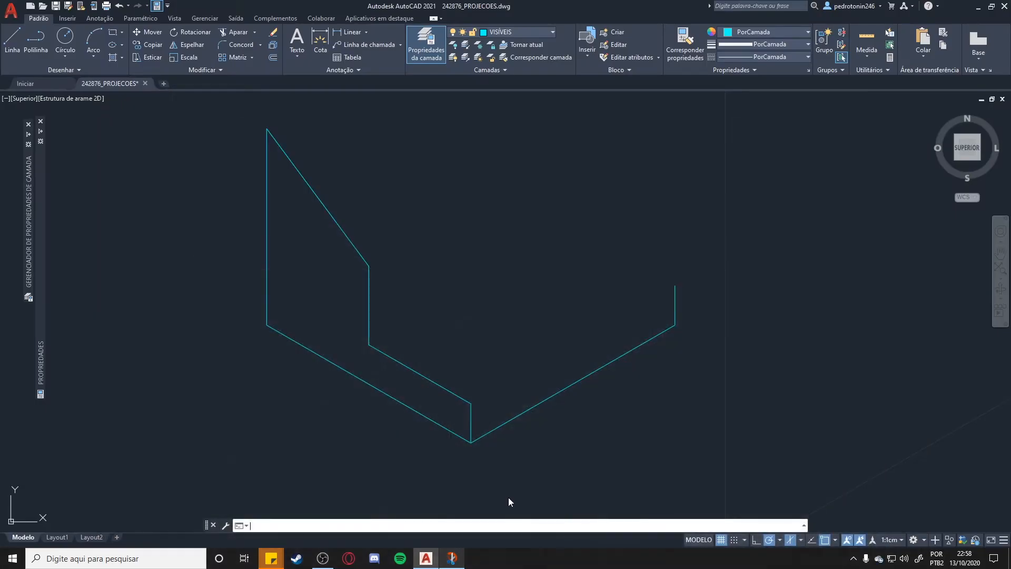
left_click(13, 46)
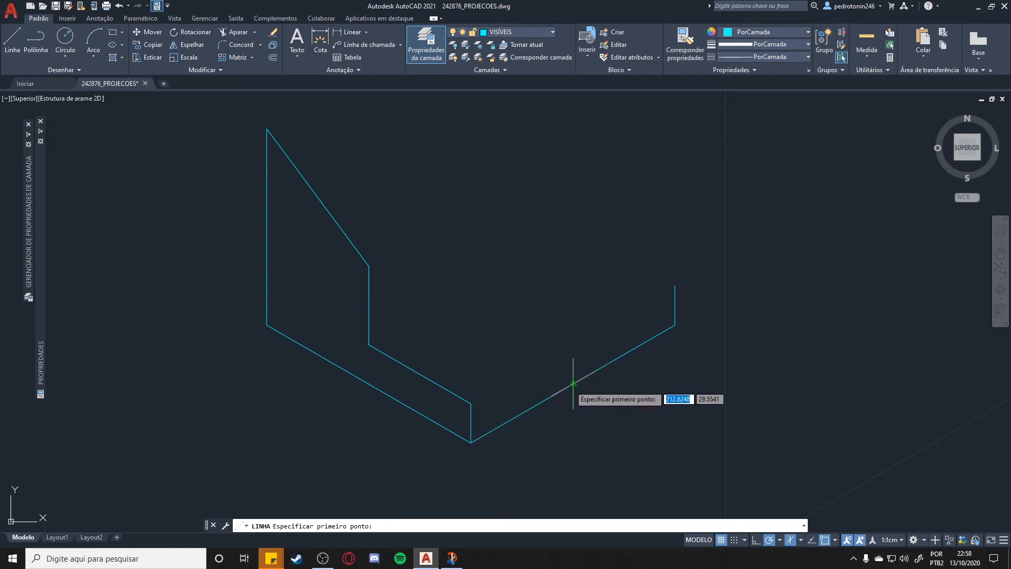
left_click(573, 384)
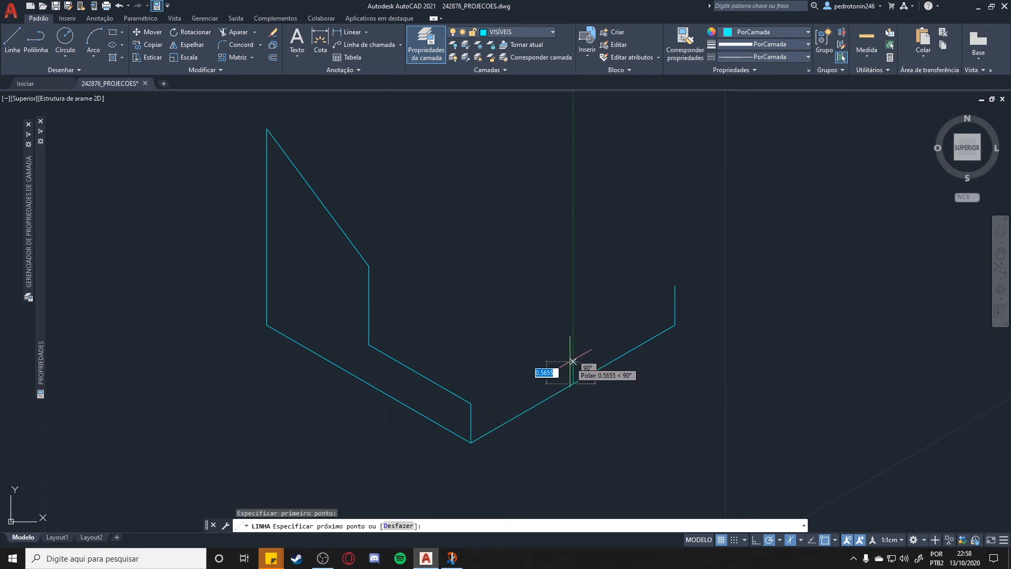
type("3")
key("Return")
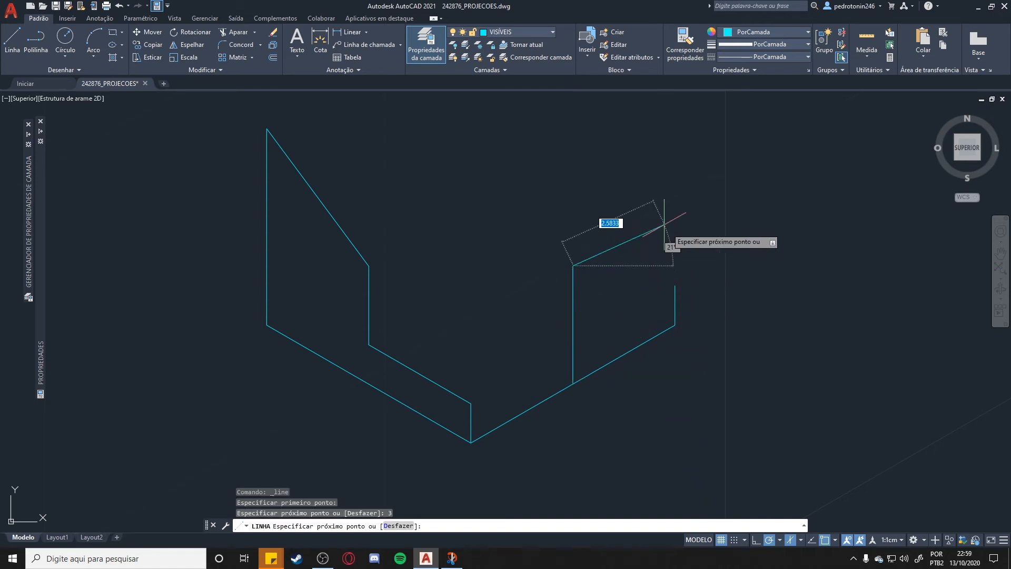
Step: Connect the top of the 3-unit vertical line to the top of the short right edge, and delete that 3-unit vertical line
left_click(674, 285)
key("Escape")
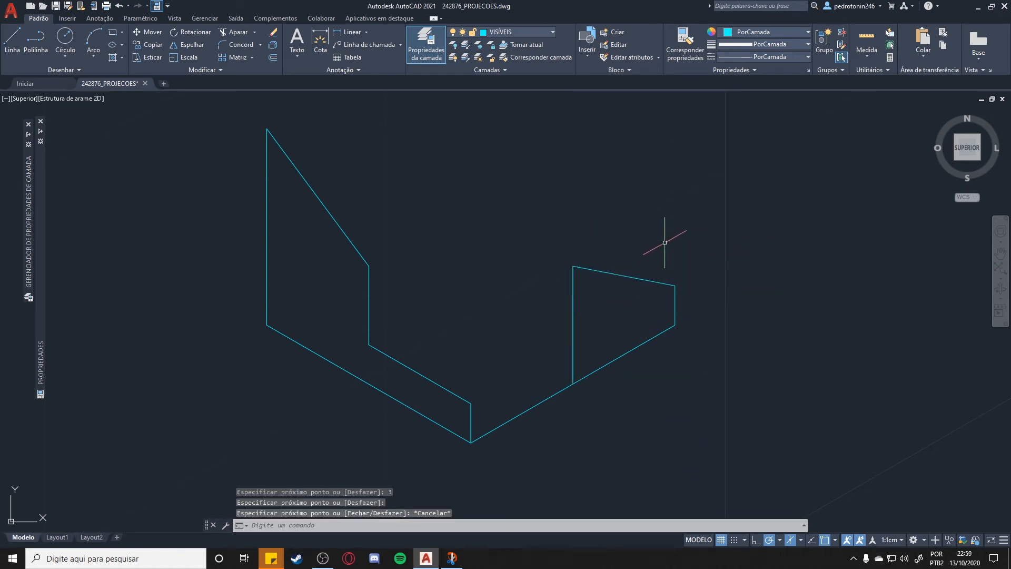
left_click(572, 321)
key("Delete")
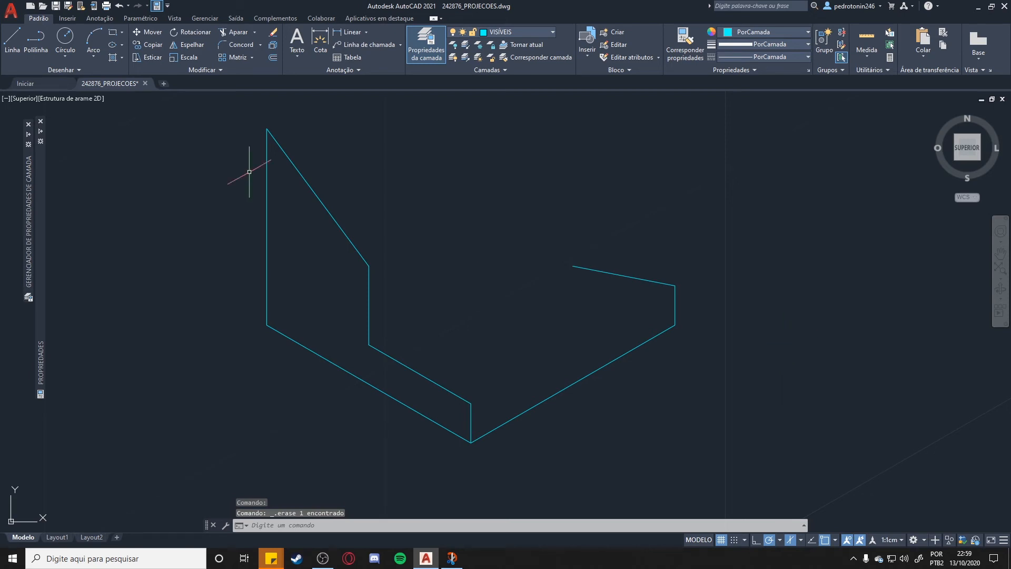
Step: Draw the sloped edge from the top of the front 1-unit vertical edge to the apex of the right face
left_click(12, 40)
left_click(470, 403)
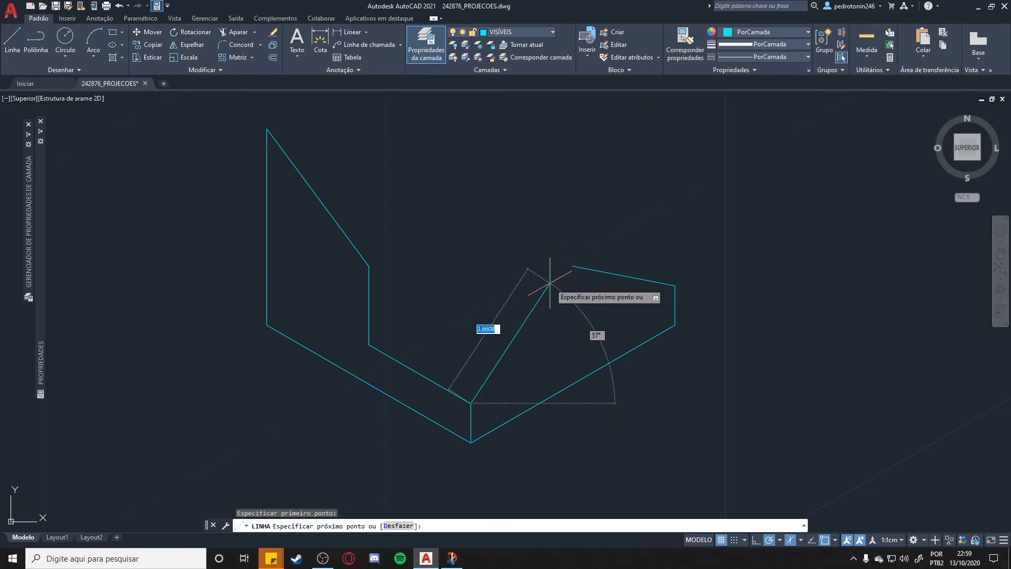
left_click(573, 267)
key("Escape")
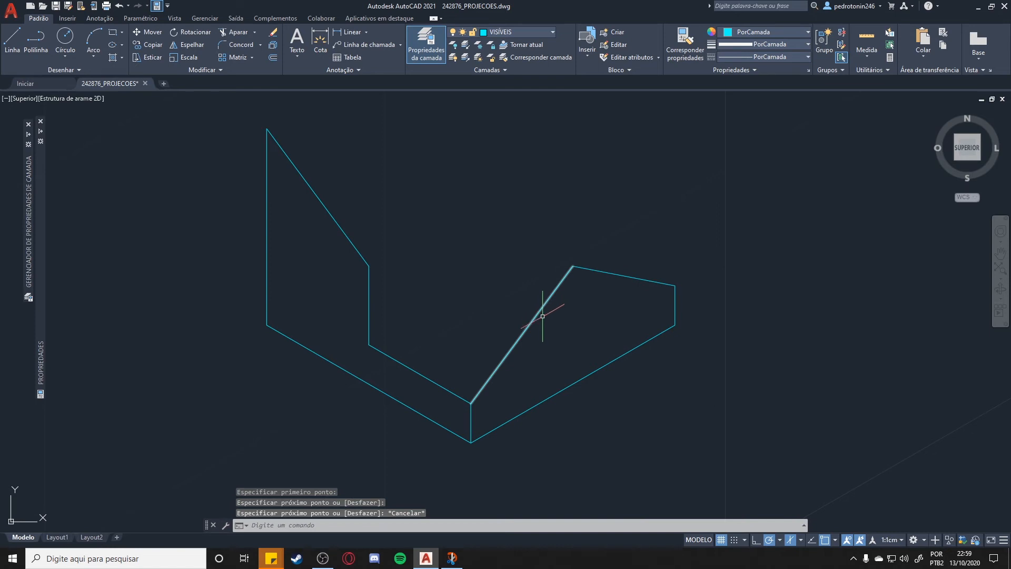
Step: Quick-measure the right face's sloped edge and review the reference image in Captura e Esboço before returning to AutoCAD
left_click(867, 42)
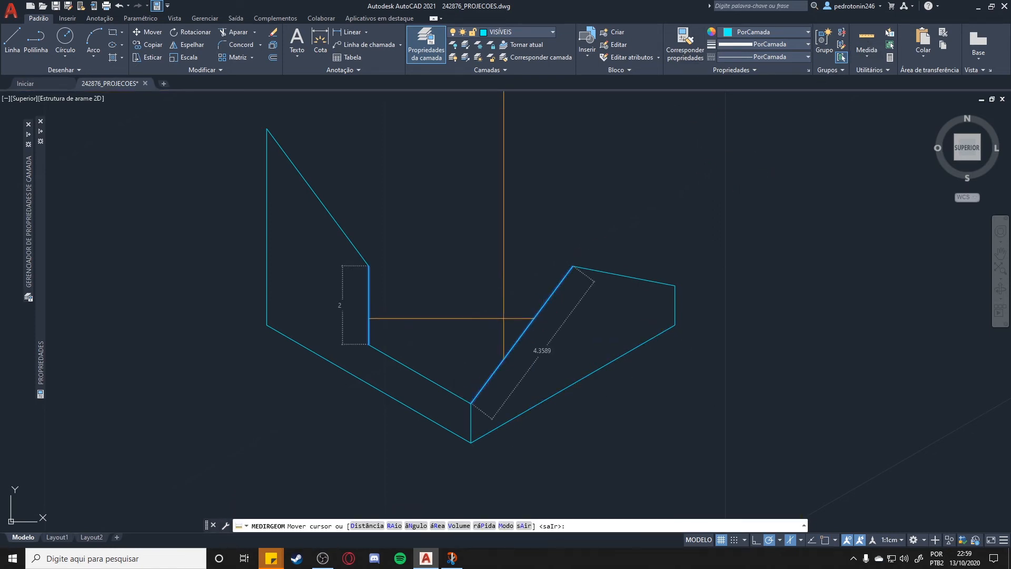
key("Escape")
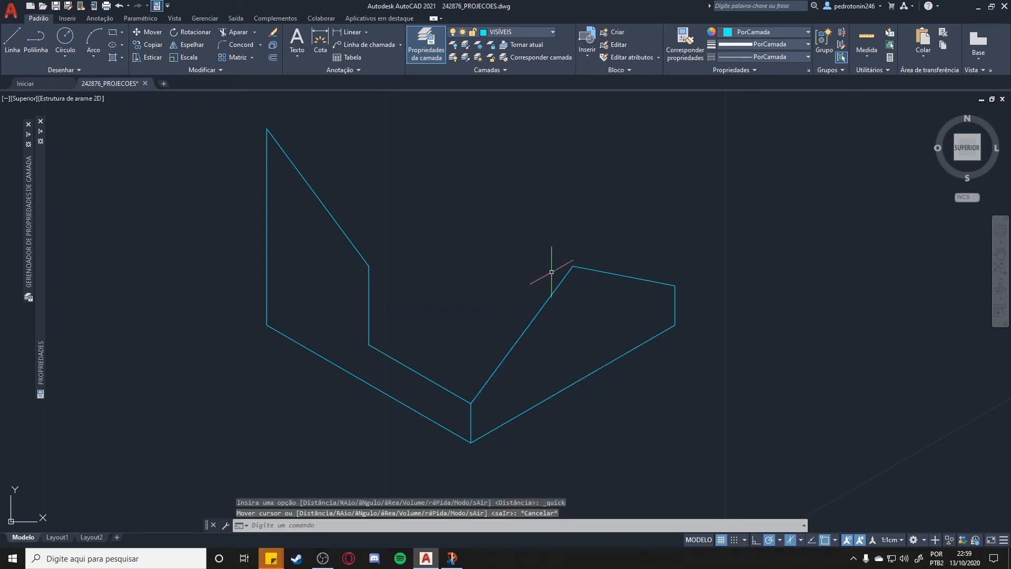
key("alt+Tab")
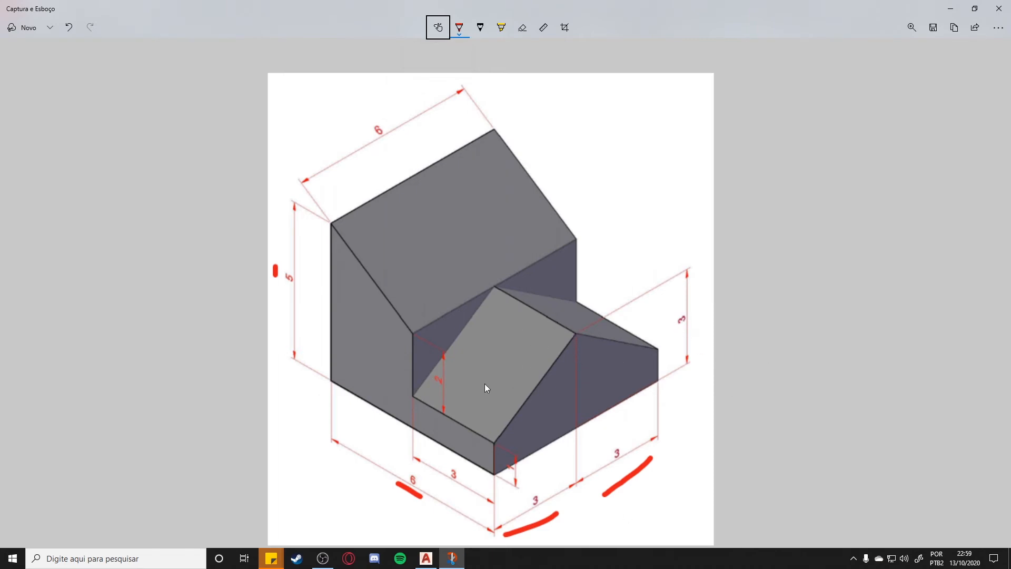
left_click(426, 559)
Step: Switch to the left isometric plane and draw a 3-unit line at 150° from the right face's apex
left_click(12, 42)
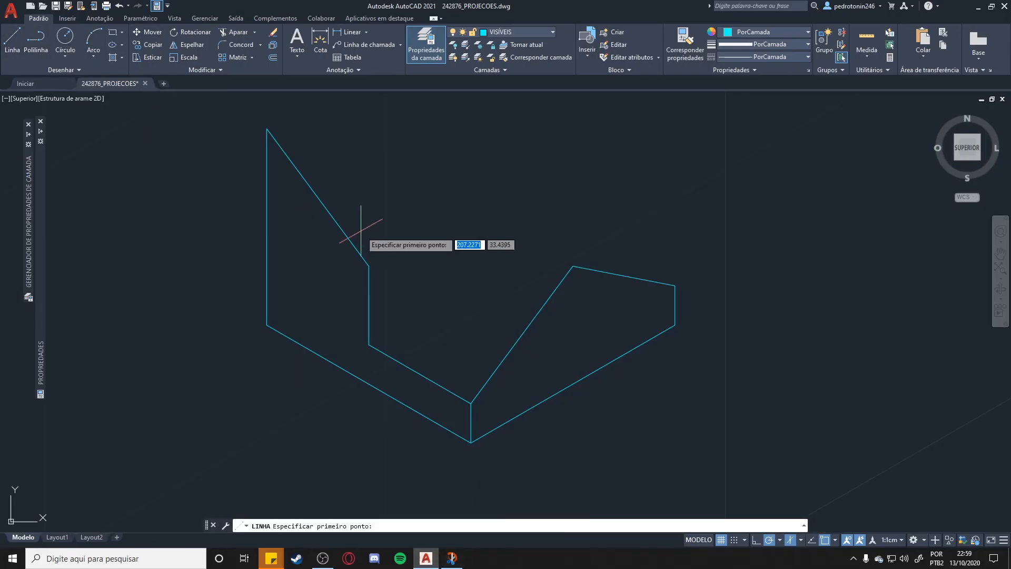
key("Escape")
left_click(803, 543)
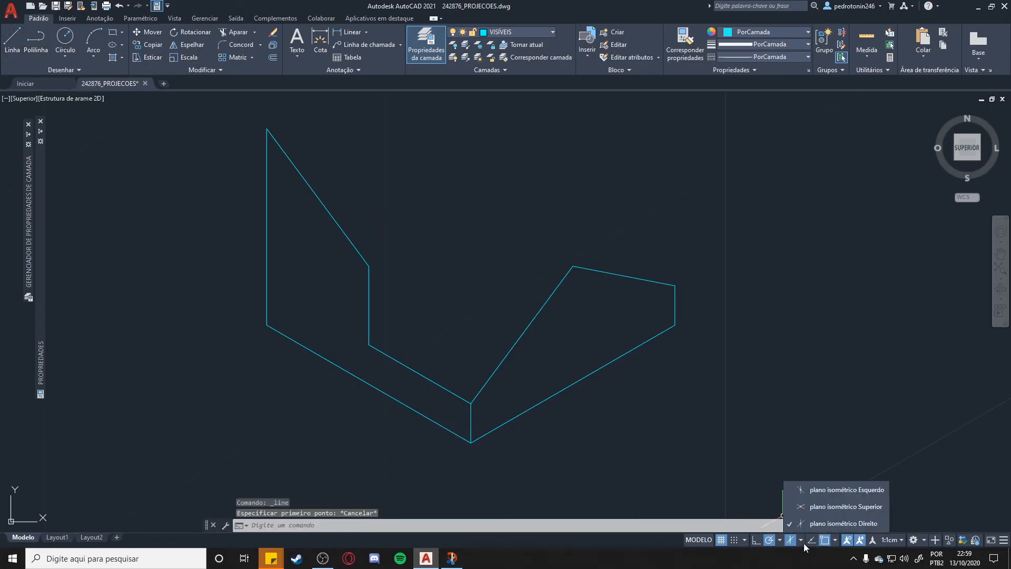
left_click(806, 489)
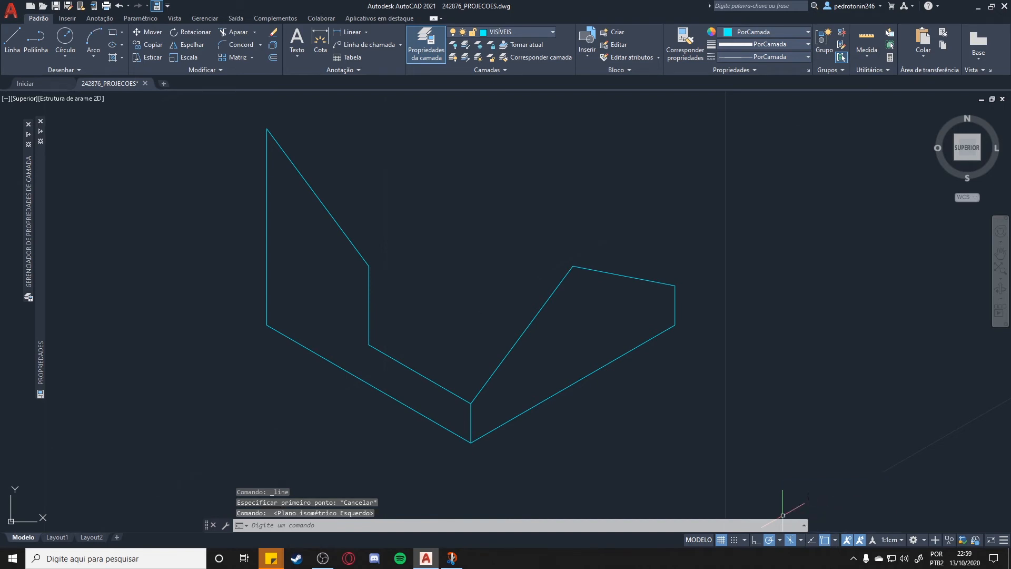
left_click(12, 41)
left_click(573, 267)
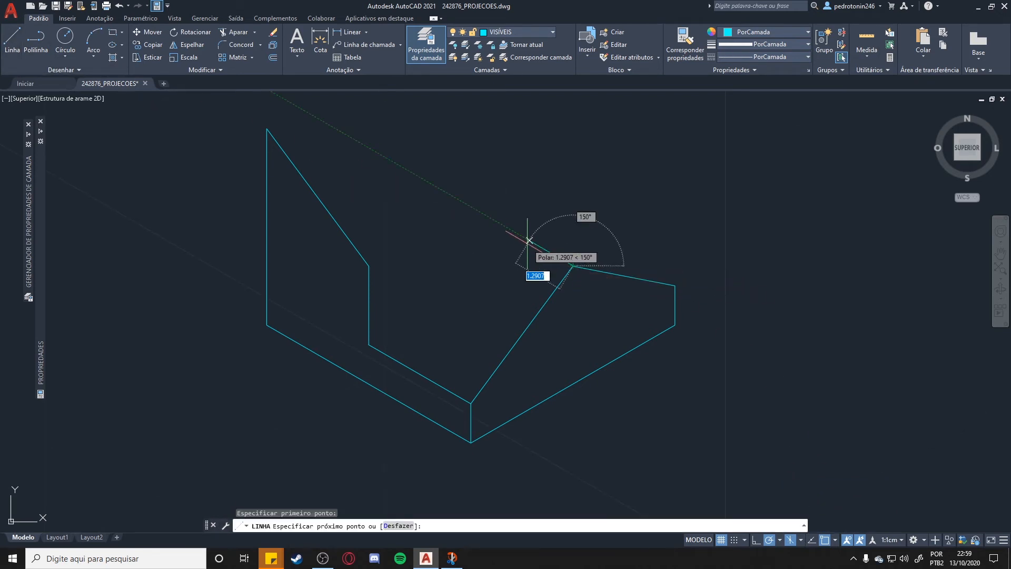
type("3")
key("Return")
key("Escape")
Step: Draw a 3-unit line at 150° from the top of the short vertical edge on the right face
left_click(12, 42)
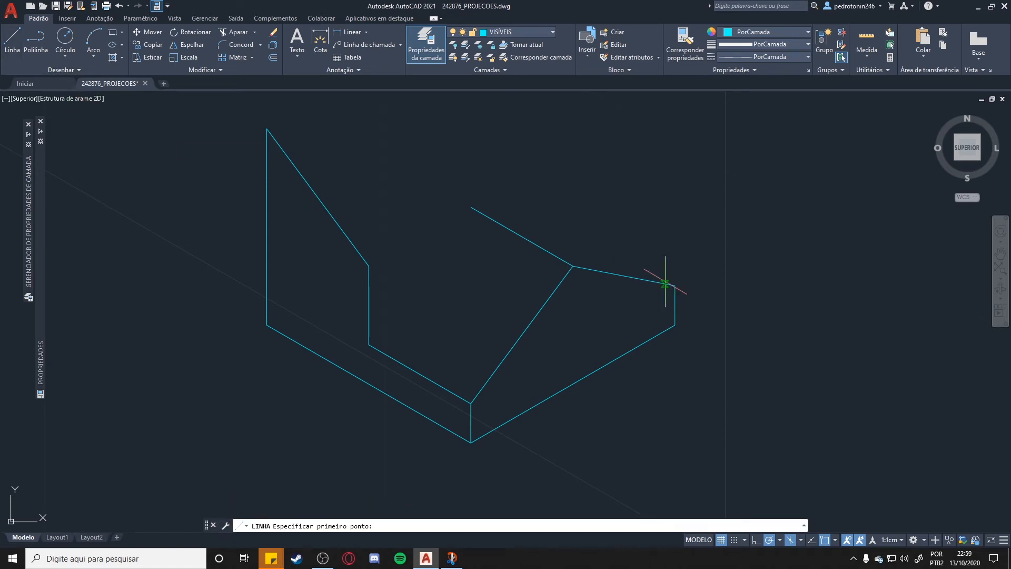
left_click(674, 285)
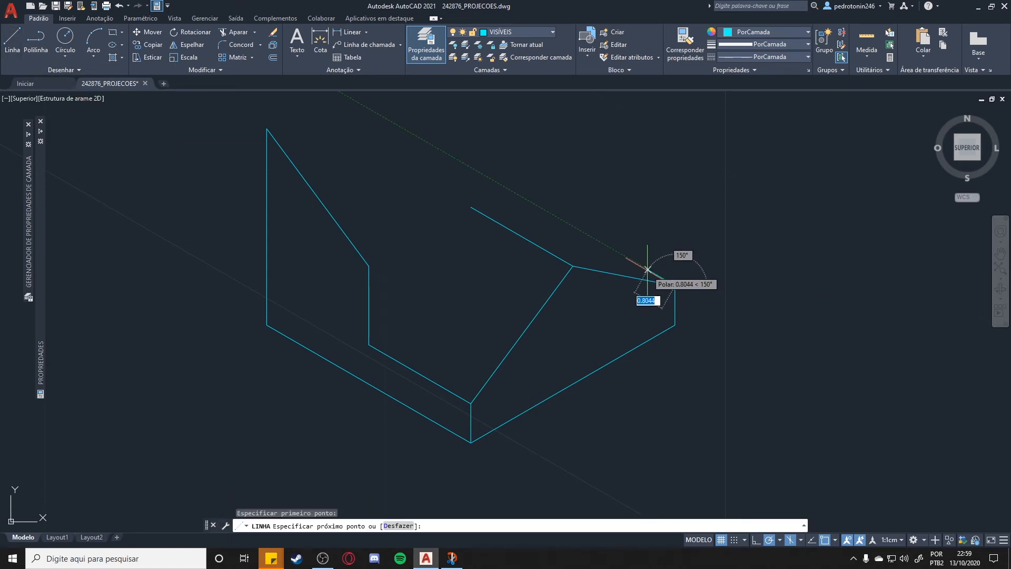
type("3")
key("Return")
key("Escape")
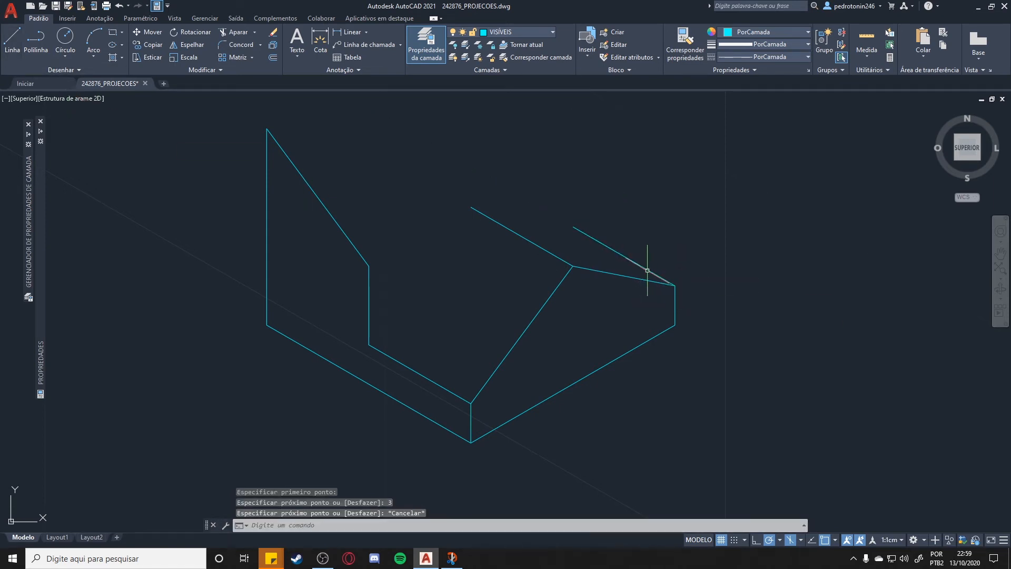
Step: Join the far ends of the two 3-unit receding lines with a line
left_click(5, 49)
left_click(573, 227)
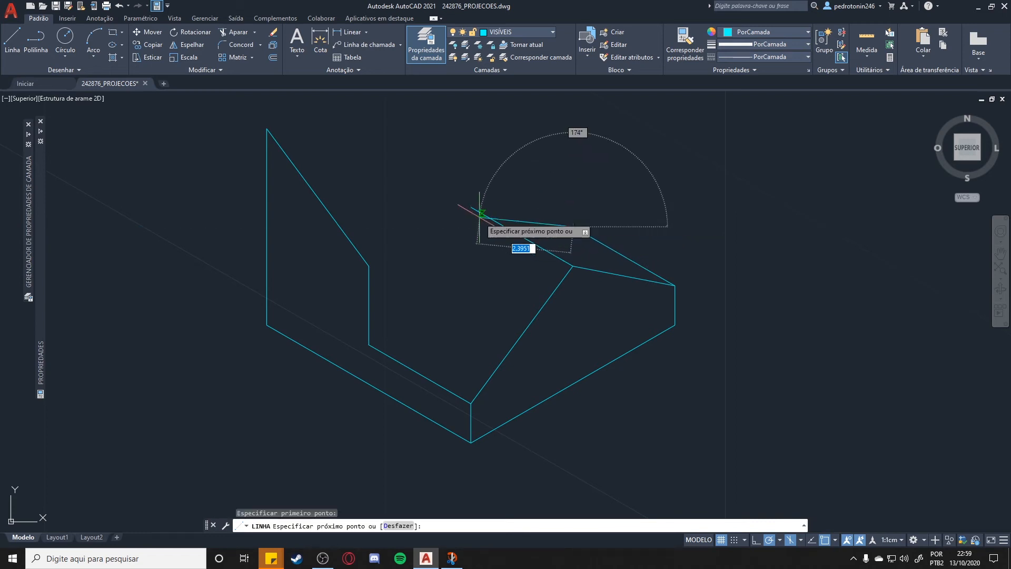
left_click(471, 208)
key("Escape")
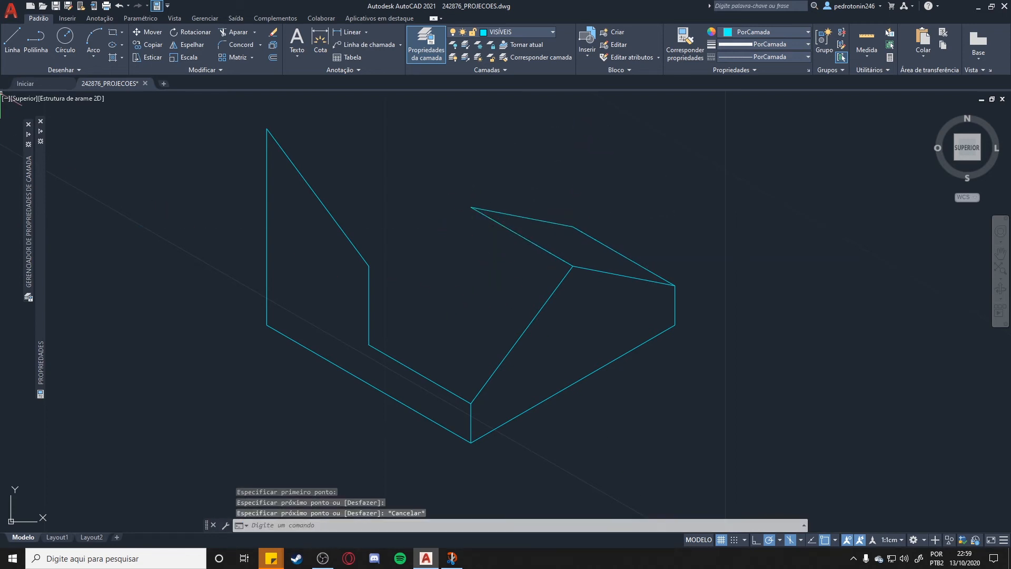
Step: Draw a line from the far end of the ridge to the inner corner of the left profile
left_click(10, 41)
left_click(472, 207)
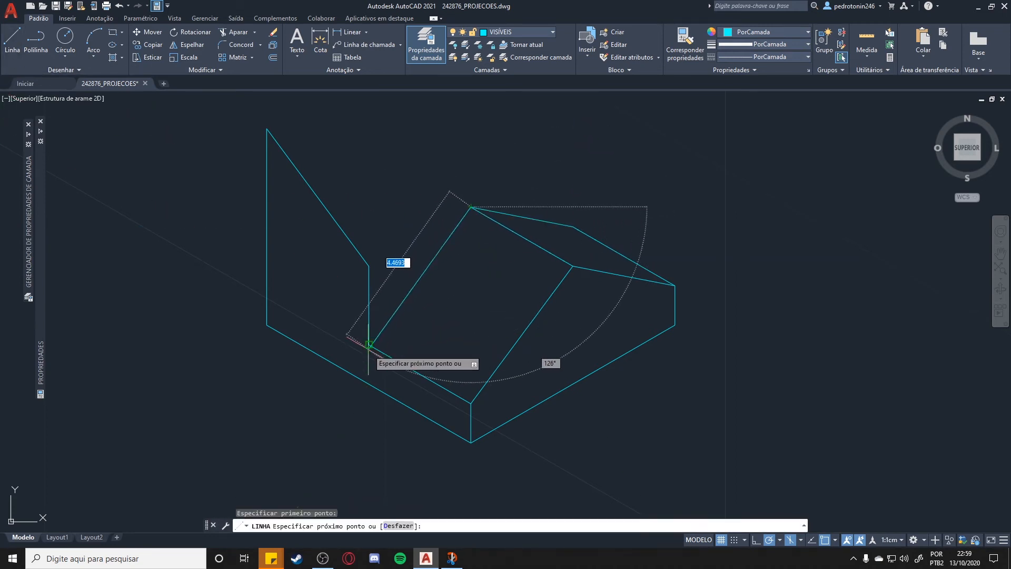
key("Escape")
Step: Switch to the top isometric plane and check the upper block on the reference image in Captura e Esboço before returning to AutoCAD
scroll(745, 329, "down", 2)
scroll(668, 337, "up", 2)
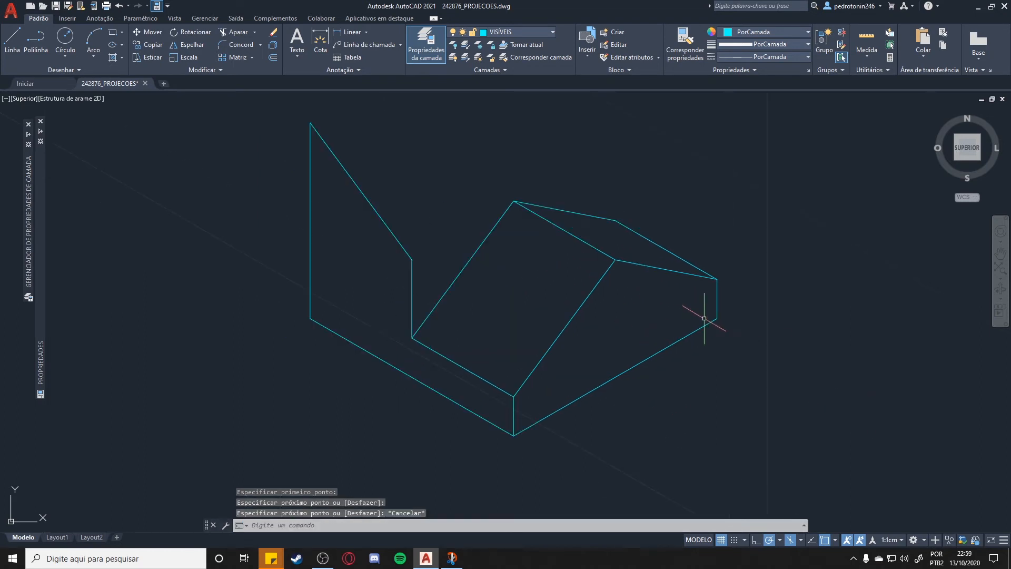
middle_click_drag(641, 379, 620, 411)
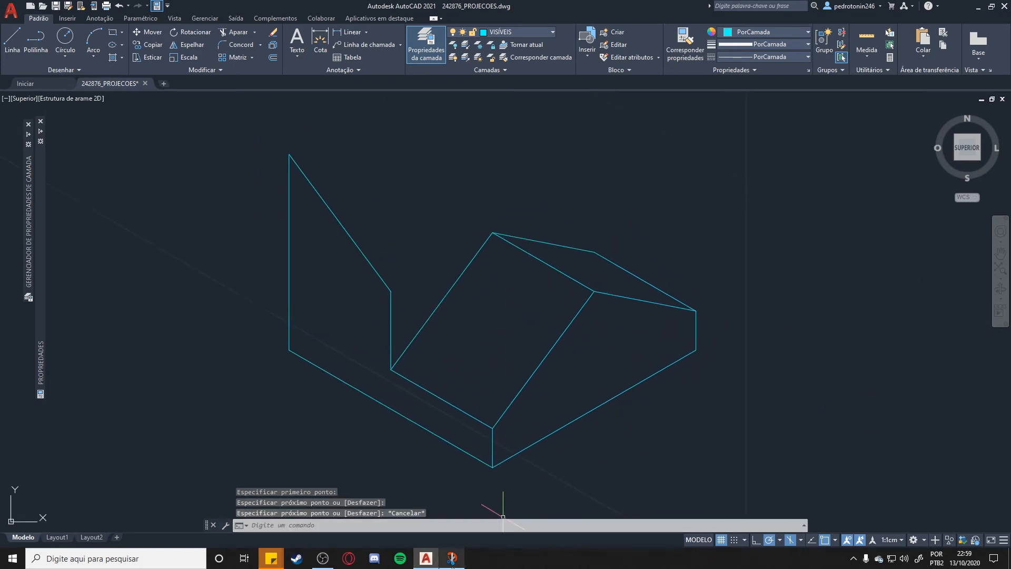
left_click(801, 541)
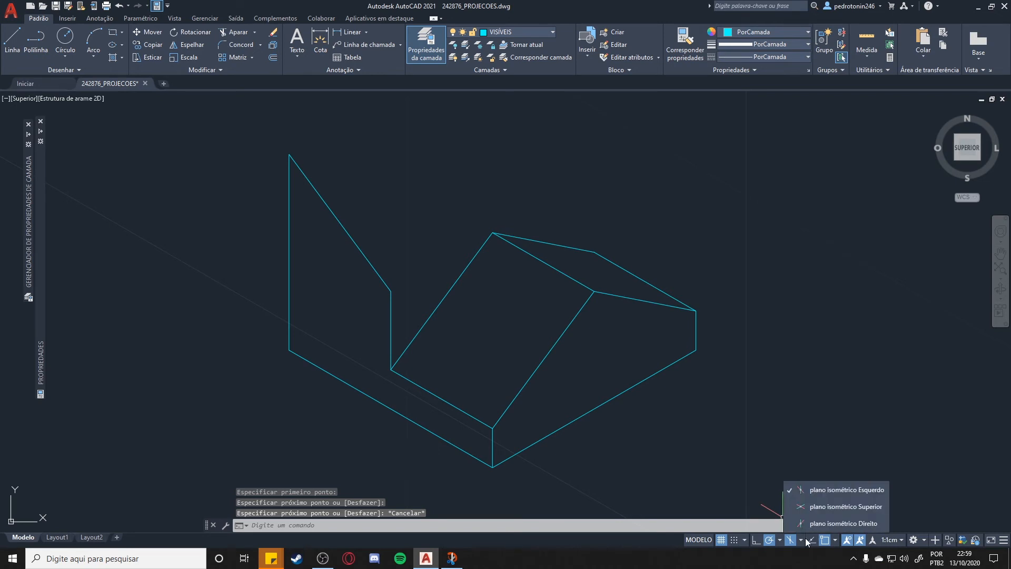
left_click(815, 508)
scroll(752, 373, "down", 2)
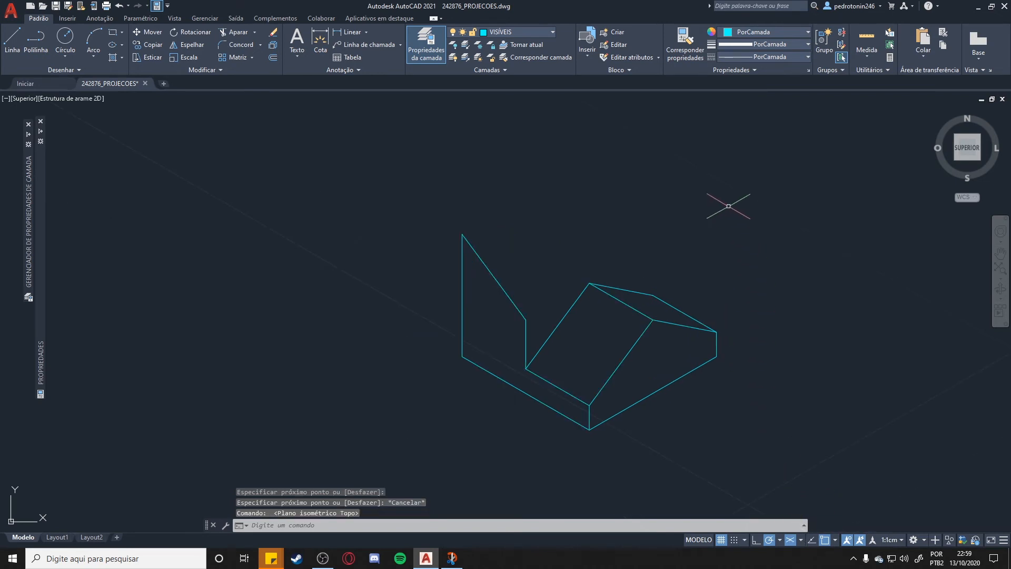
middle_click_drag(661, 208, 621, 266)
left_click(452, 558)
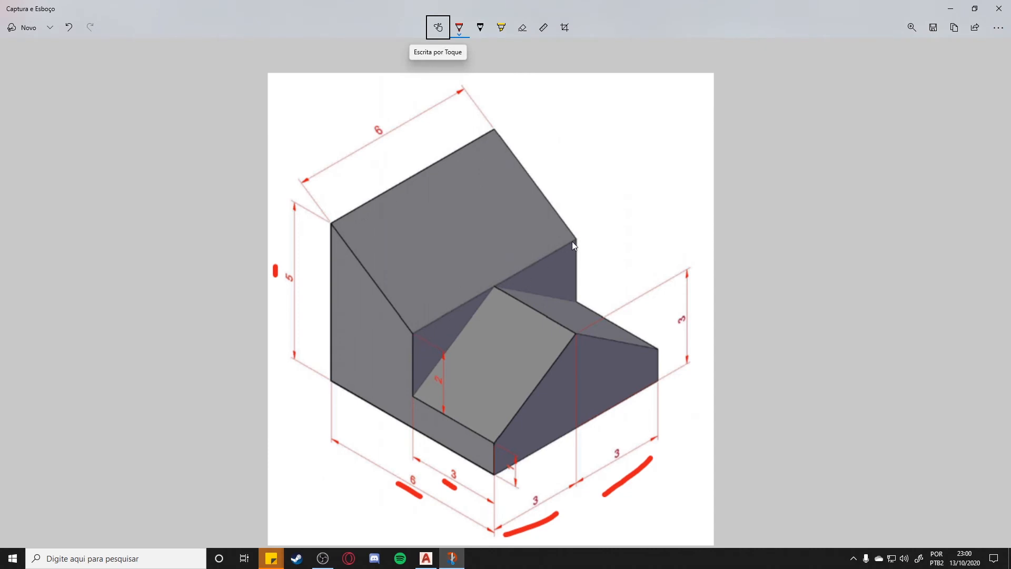
left_click(426, 558)
Step: Draw a 6-unit line at 30° from the lower end of the left profile's sloped edge
scroll(535, 380, "up", 3)
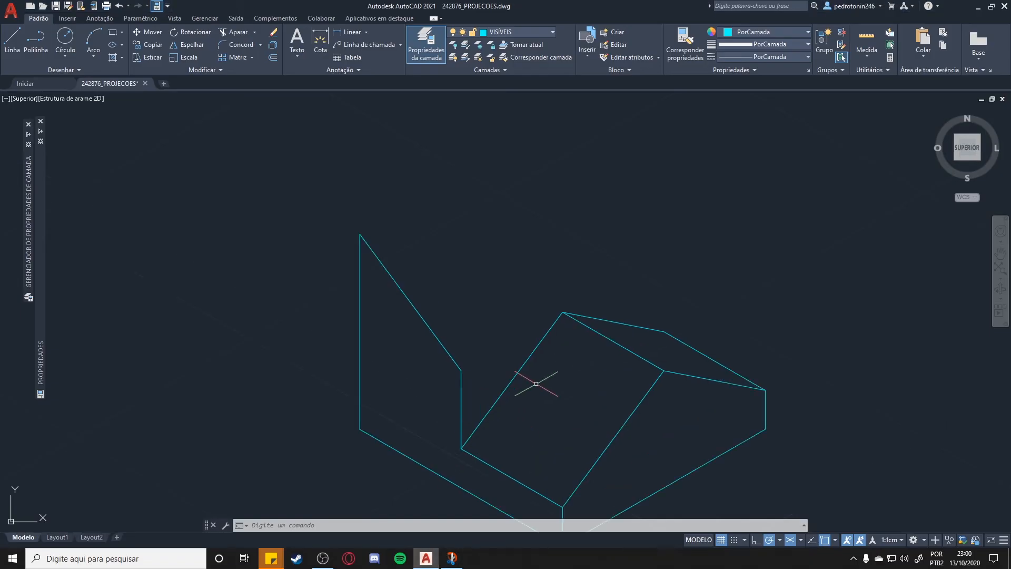
left_click(12, 39)
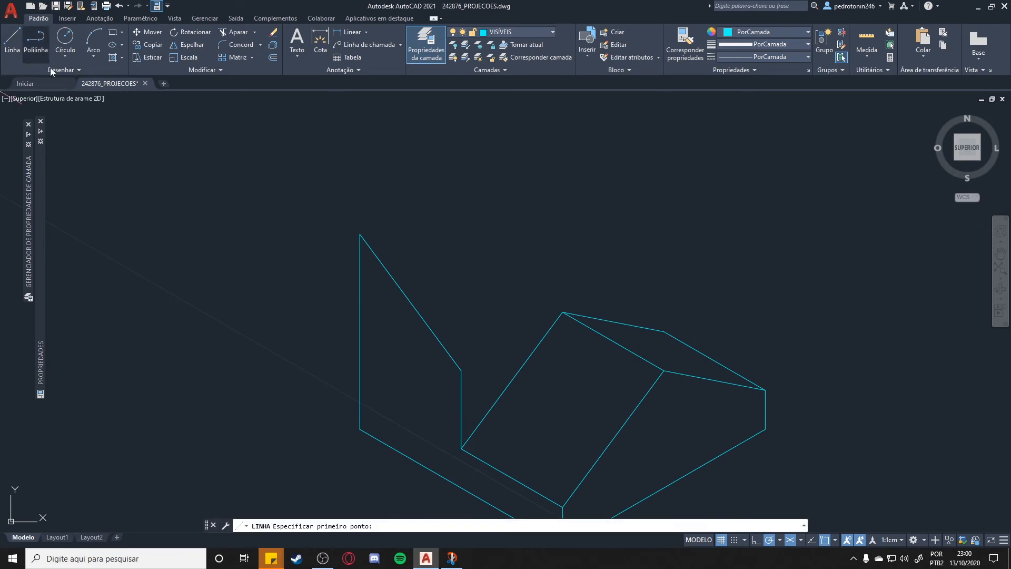
left_click(461, 370)
type("6")
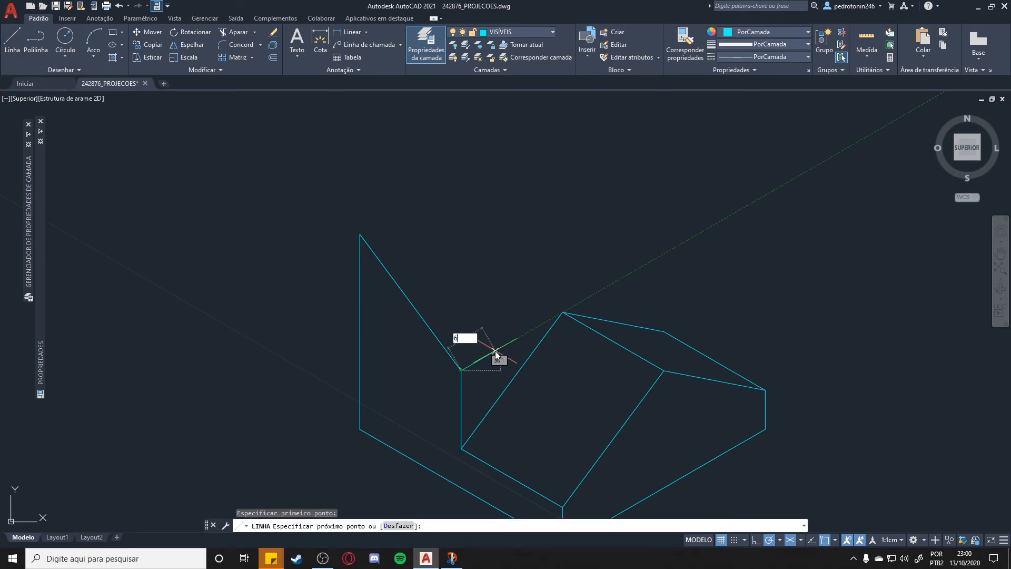
key("Return")
key("Escape")
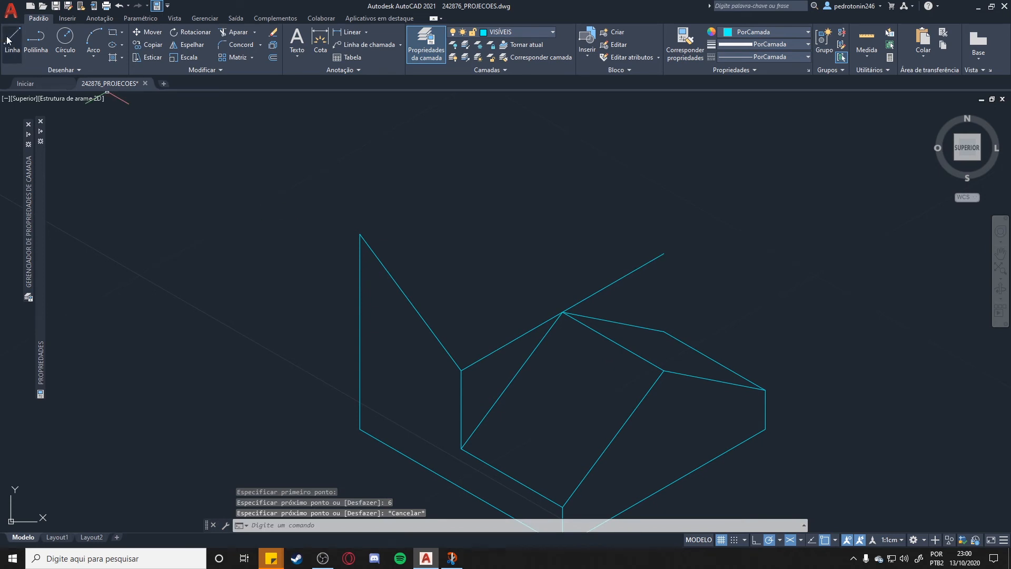
Step: Draw a 6-unit line at 30° from the left profile's top corner and connect its end to the far end of the lower 6-unit line
key("Return")
left_click(360, 234)
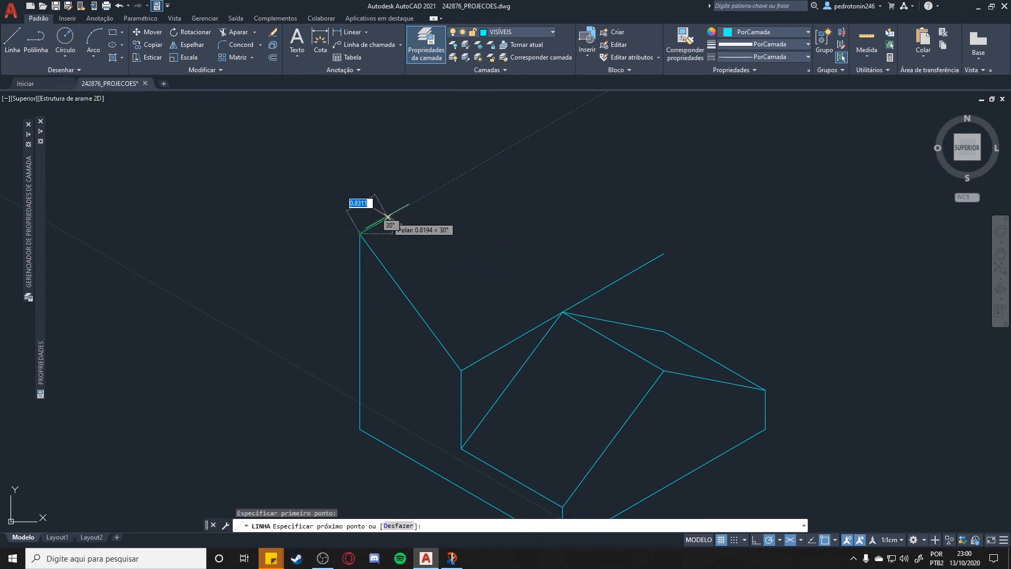
type("6")
key("Return")
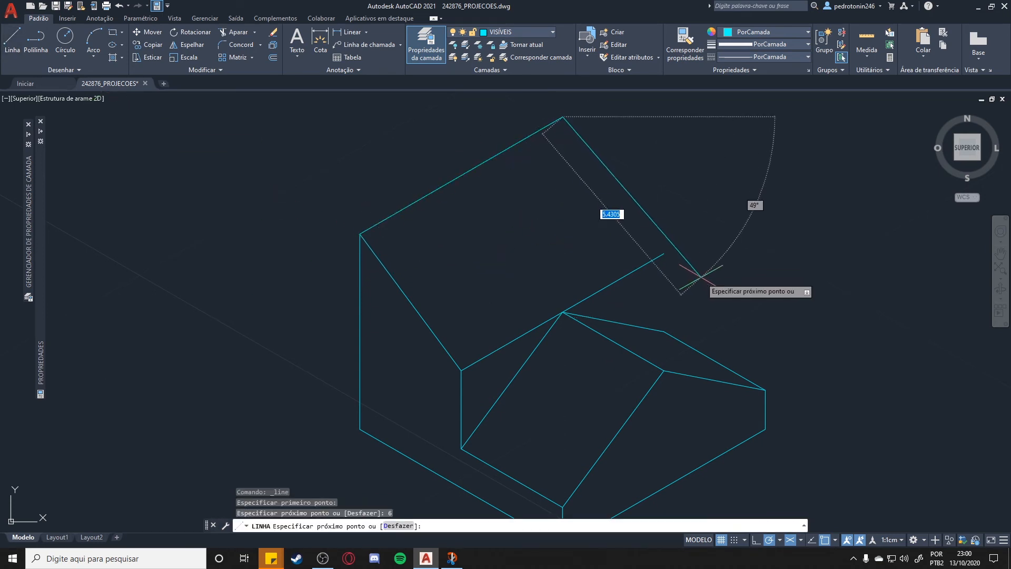
left_click(668, 252)
key("Escape")
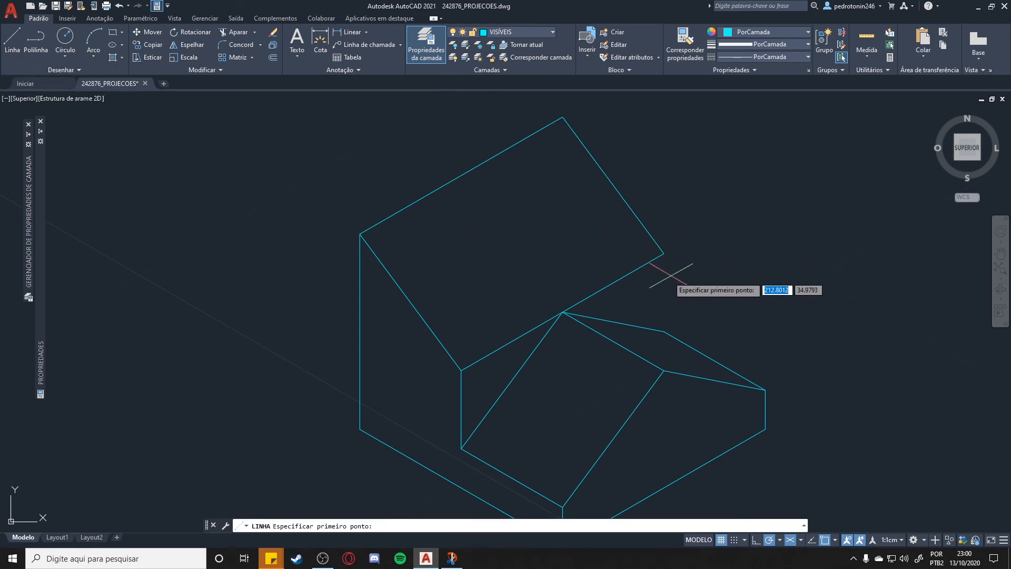
Step: Draw the vertical edge from the upper block's lower far corner down to the back corner of the lower ridge
left_click(662, 251)
left_click(665, 332)
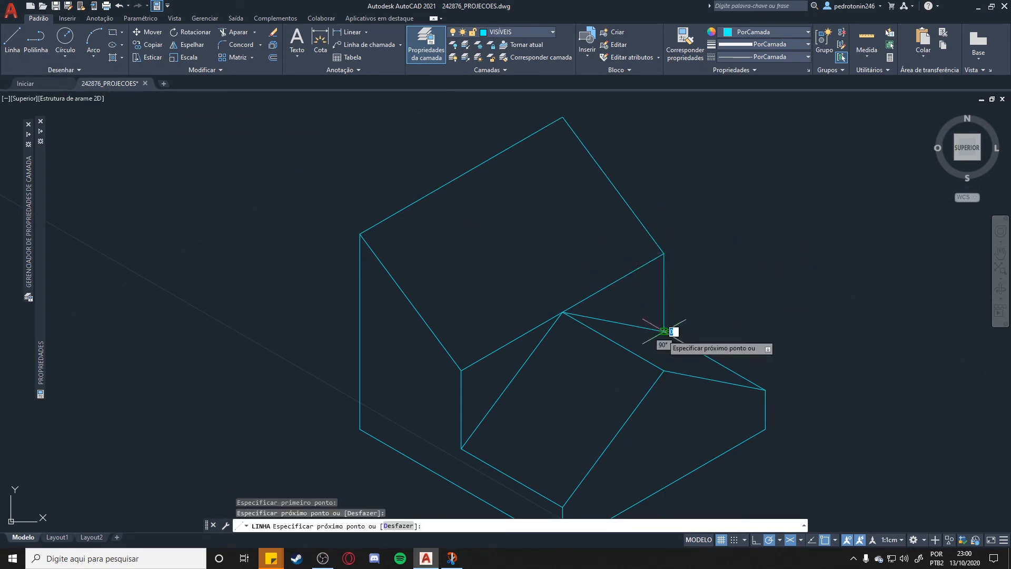
Step: End the line command, check the drawn part against the reference image in Captura e Esboço, and return to AutoCAD
key("Escape")
middle_click_drag(777, 323, 794, 279)
scroll(802, 276, "down", 2)
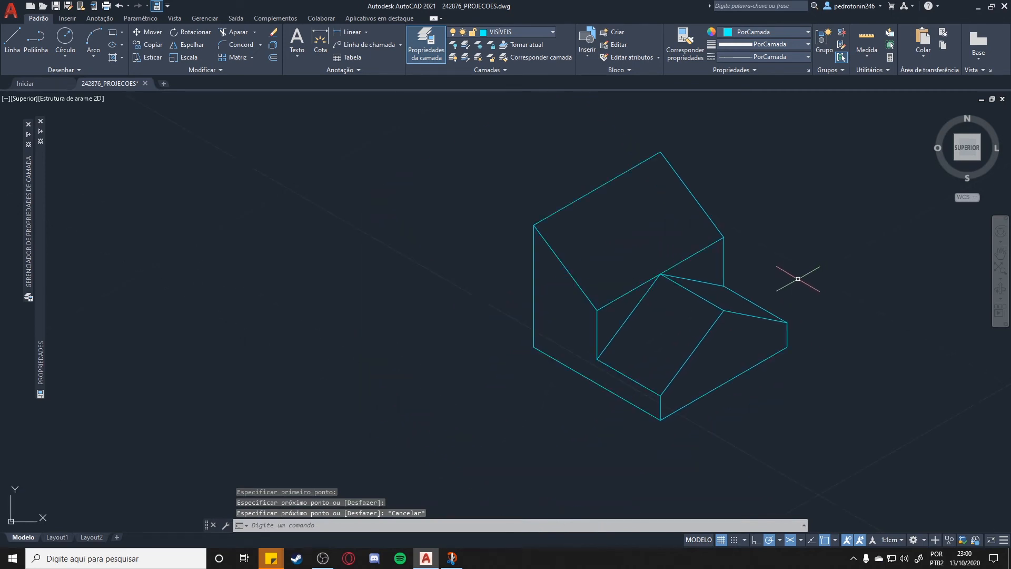
scroll(796, 280, "up", 2)
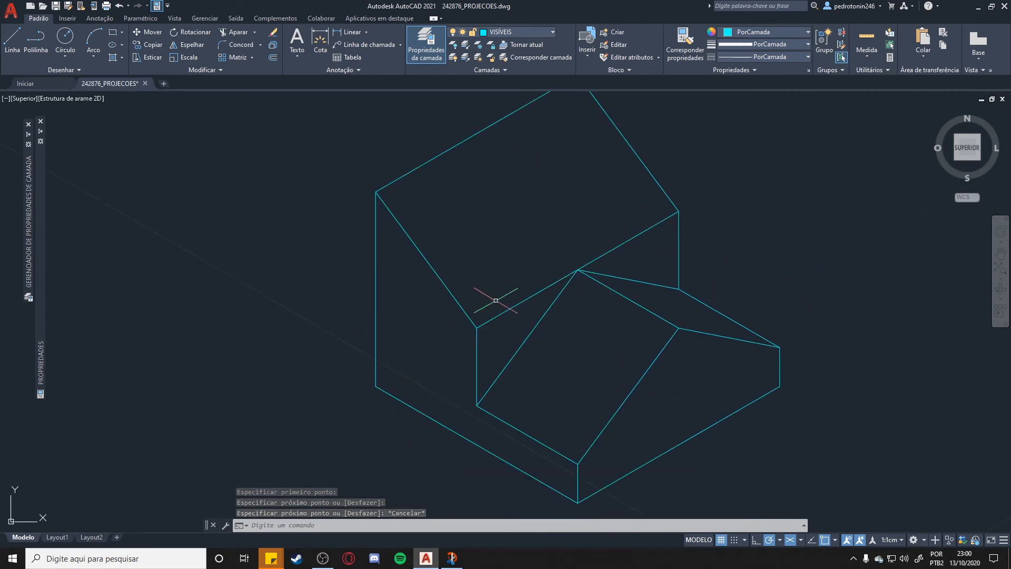
left_click(452, 558)
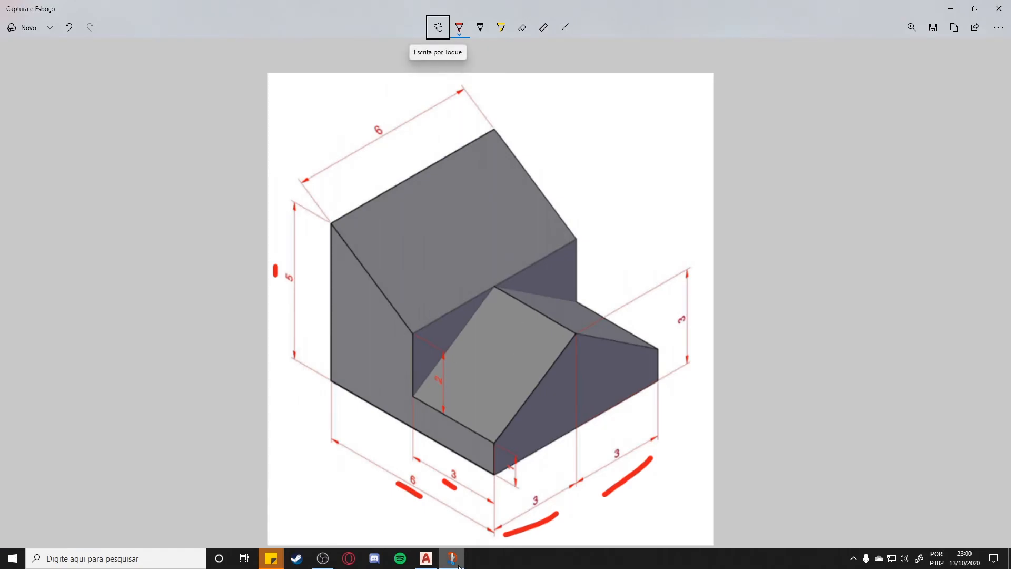
left_click(453, 560)
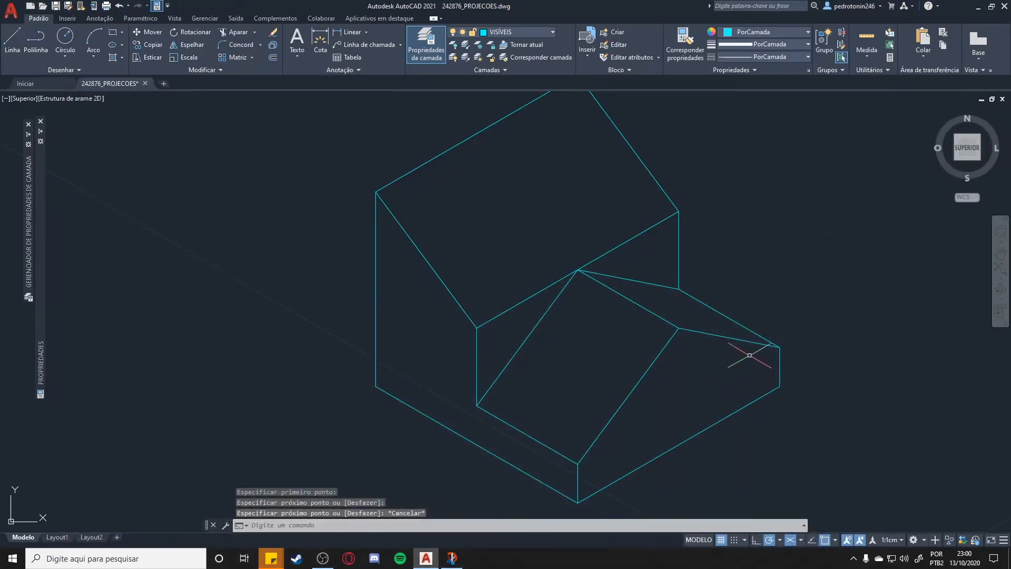
middle_click_drag(750, 355, 748, 388)
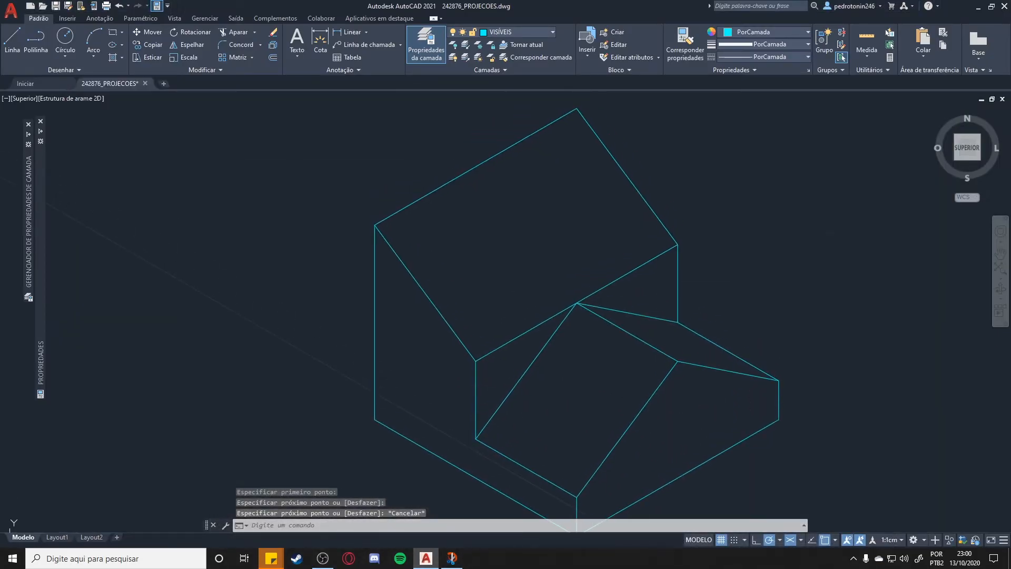
Step: Make INVISÍVEIS the current layer and draw a 5-unit vertical line down from the upper block's rear top corner
left_click(548, 32)
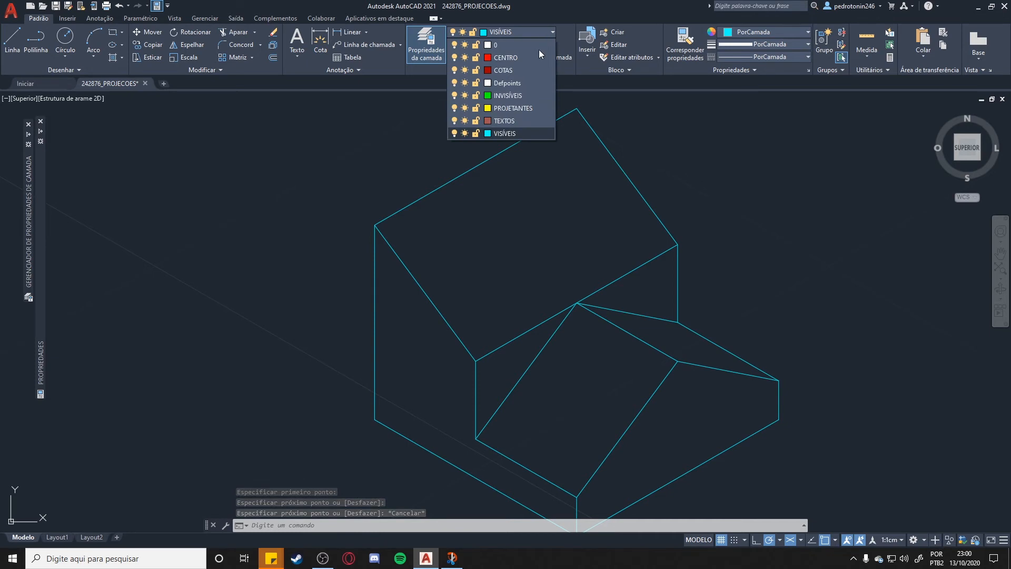
left_click(531, 96)
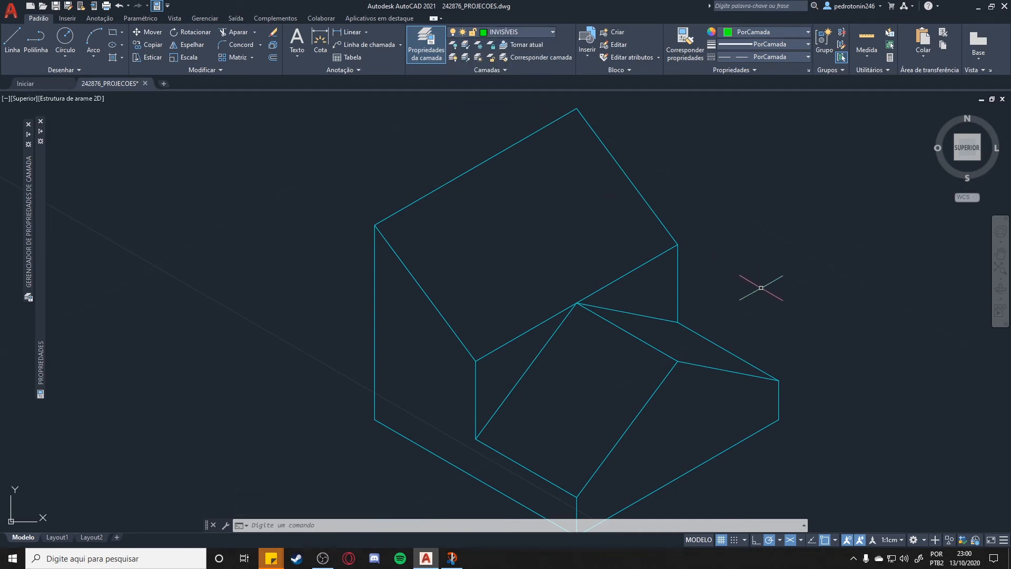
left_click(12, 40)
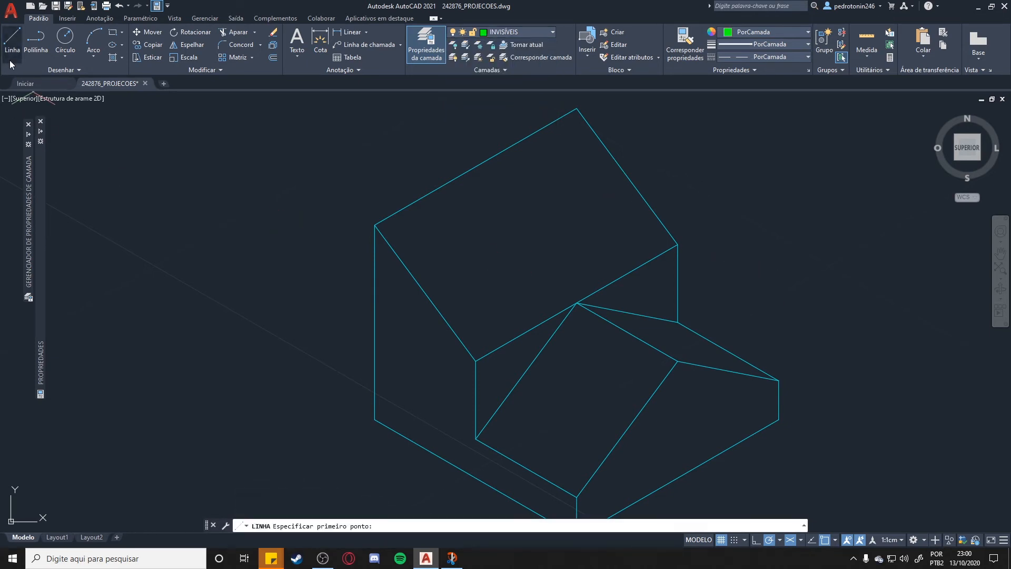
left_click(577, 109)
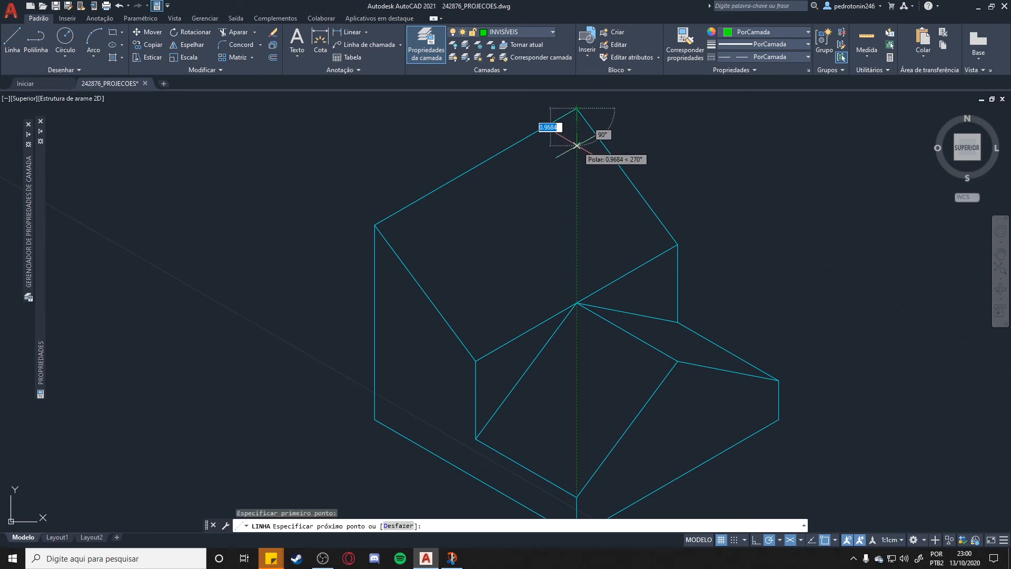
type("5")
key("Return")
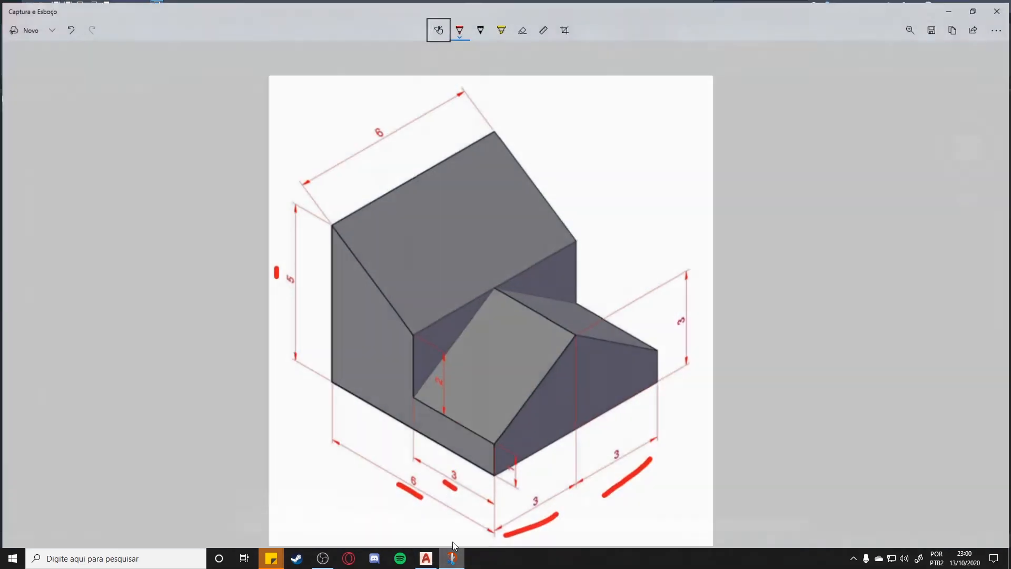
Step: Check the reference image and draw a 6-unit hidden line at 30° from the left face's bottom outer corner
left_click(452, 558)
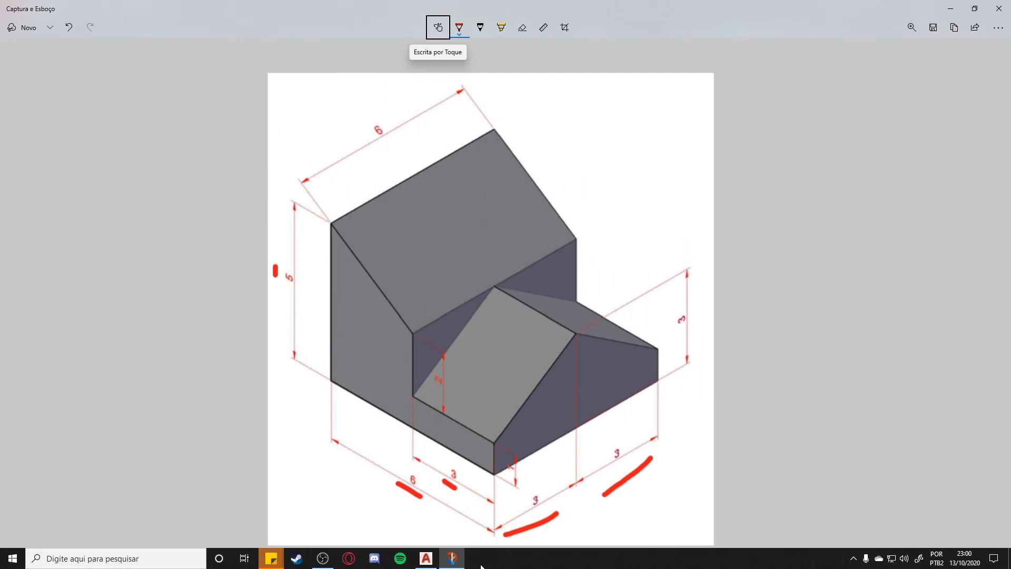
left_click(452, 558)
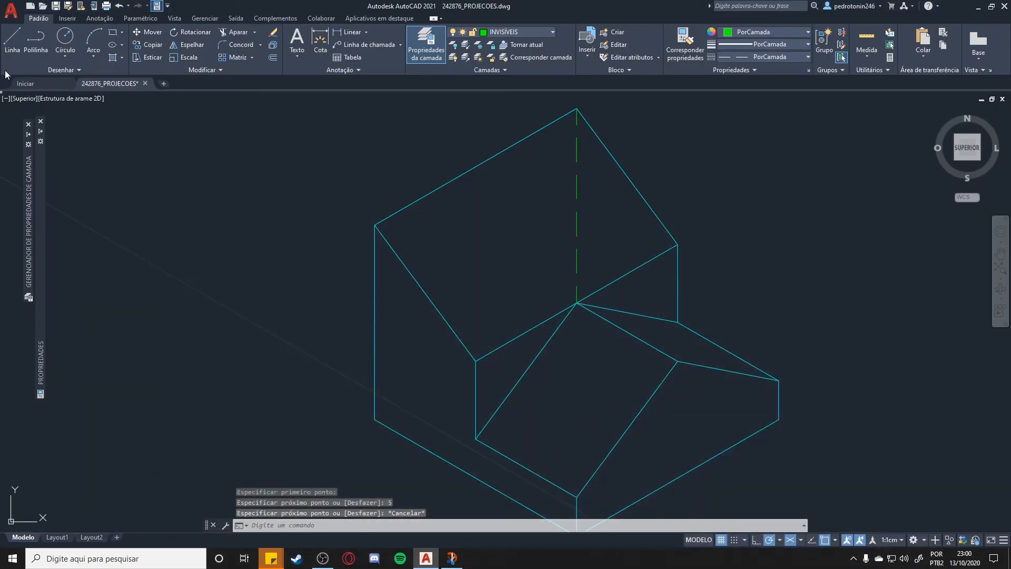
left_click(12, 41)
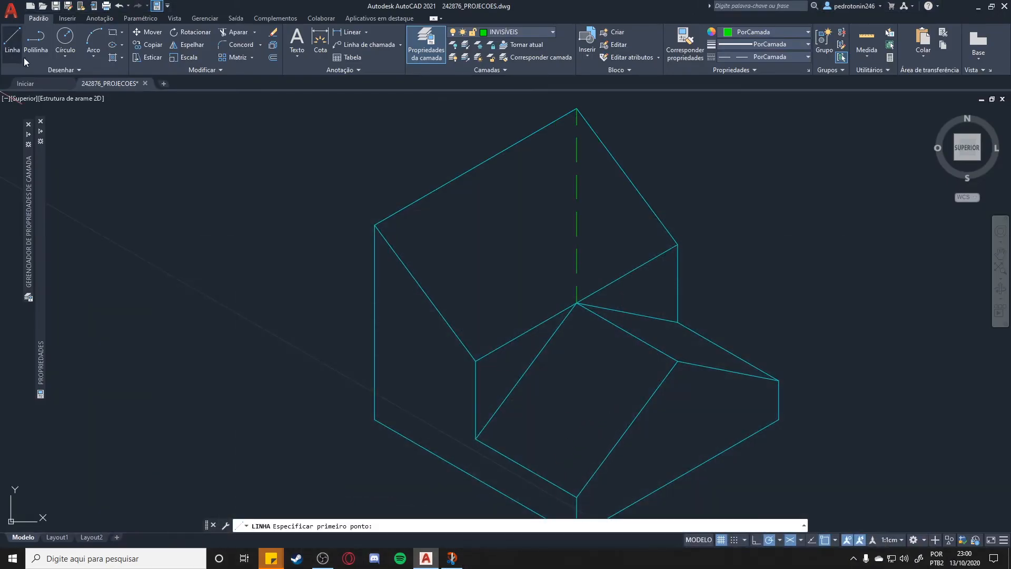
left_click(375, 418)
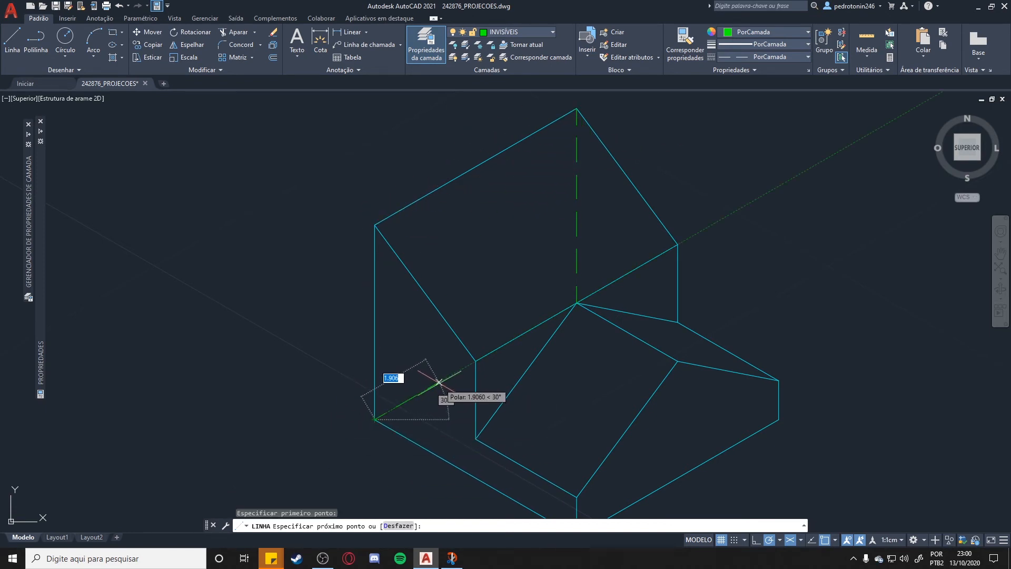
type("6")
key("Return")
key("Escape")
middle_click_drag(769, 296, 773, 253)
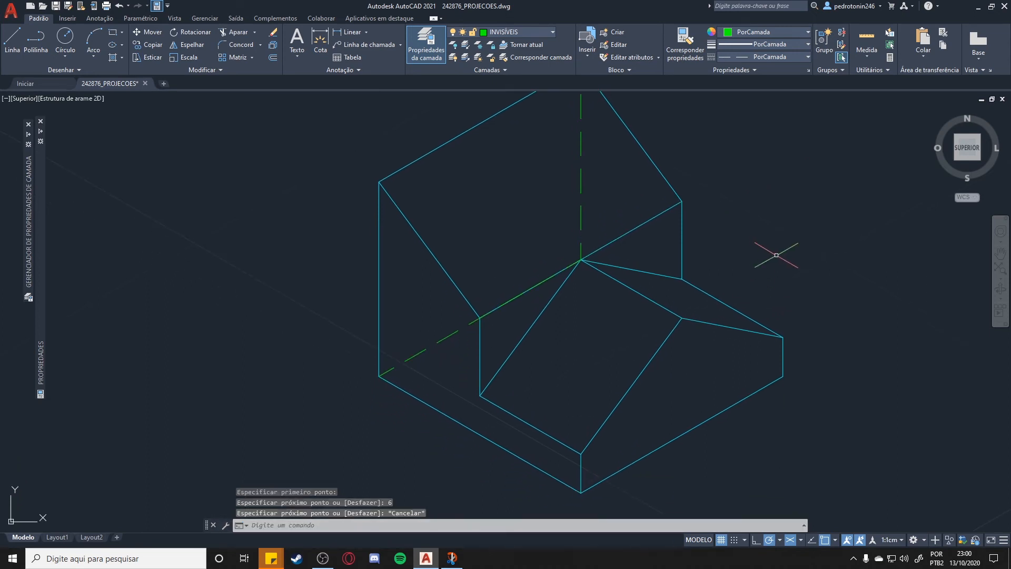
Step: Bring the upper block's lower visible edge to the front of the draw order, over the overlapping hidden line
scroll(583, 305, "up", 4)
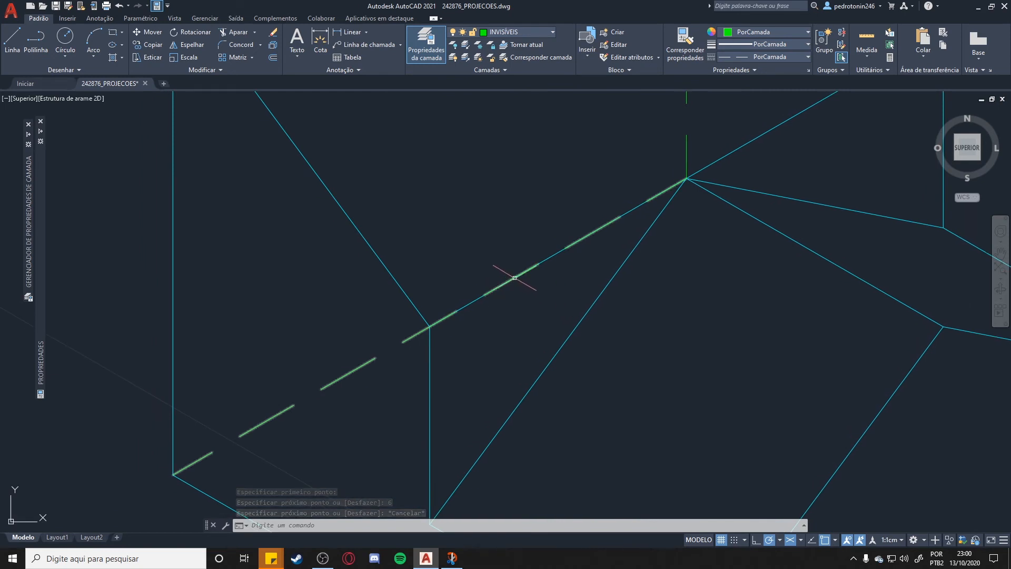
scroll(488, 335, "down", 2)
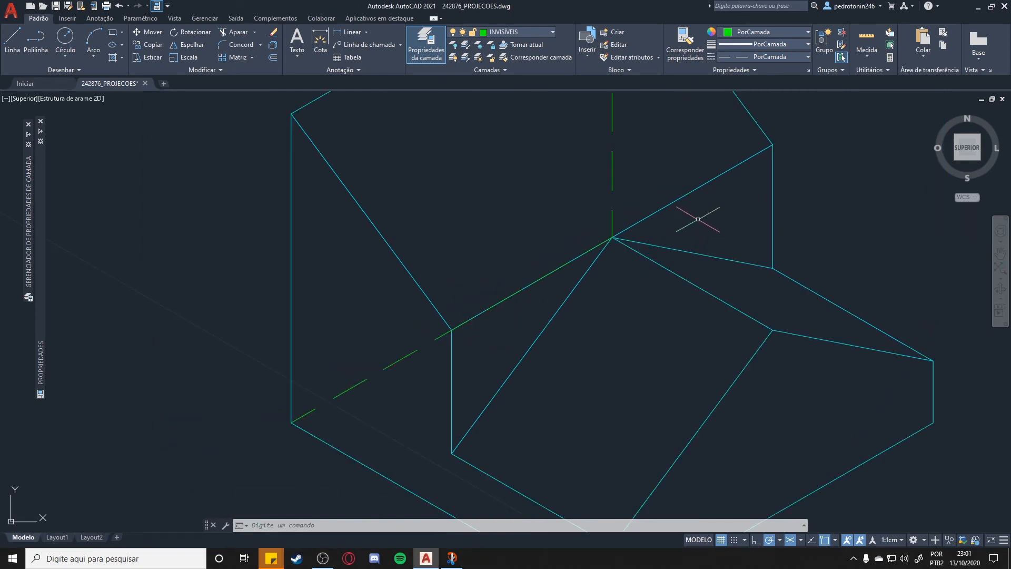
left_click(679, 197)
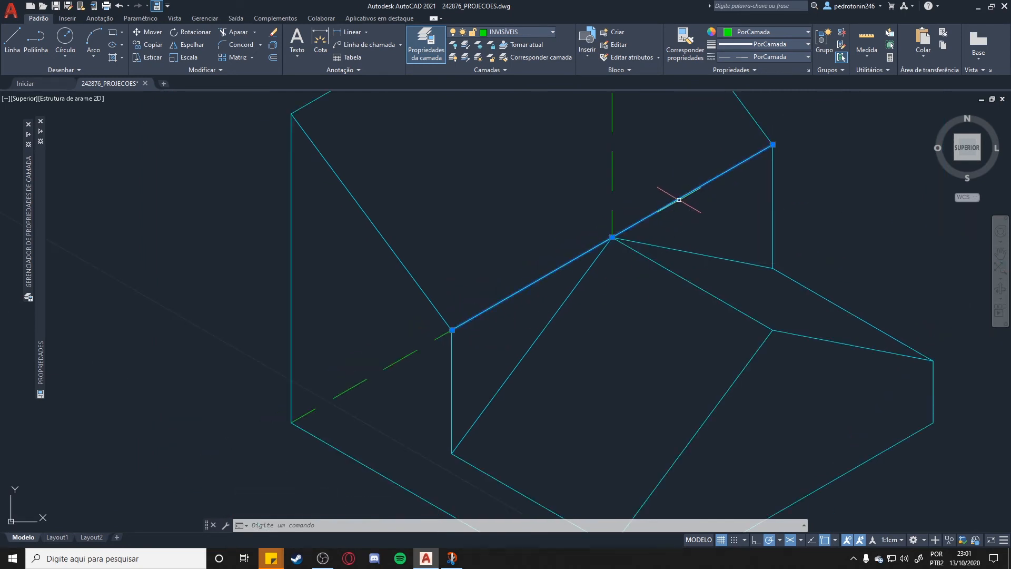
right_click(707, 227)
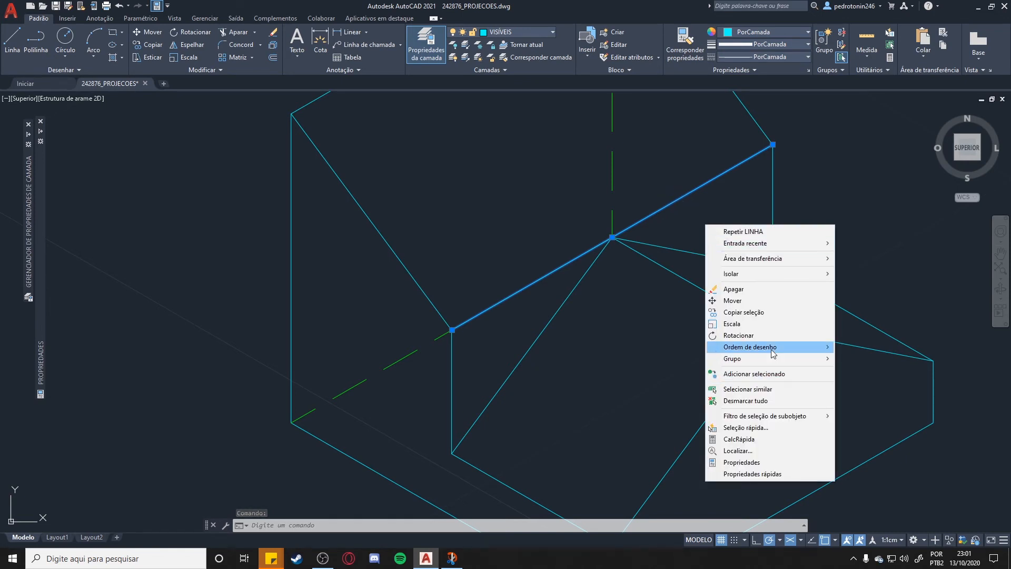
mouse_move(774, 350)
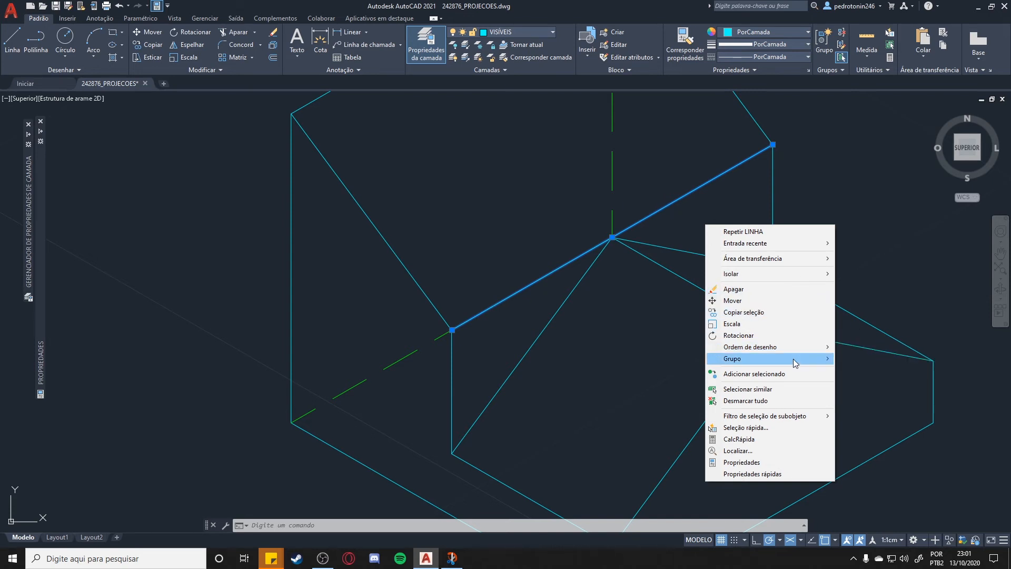
left_click(865, 347)
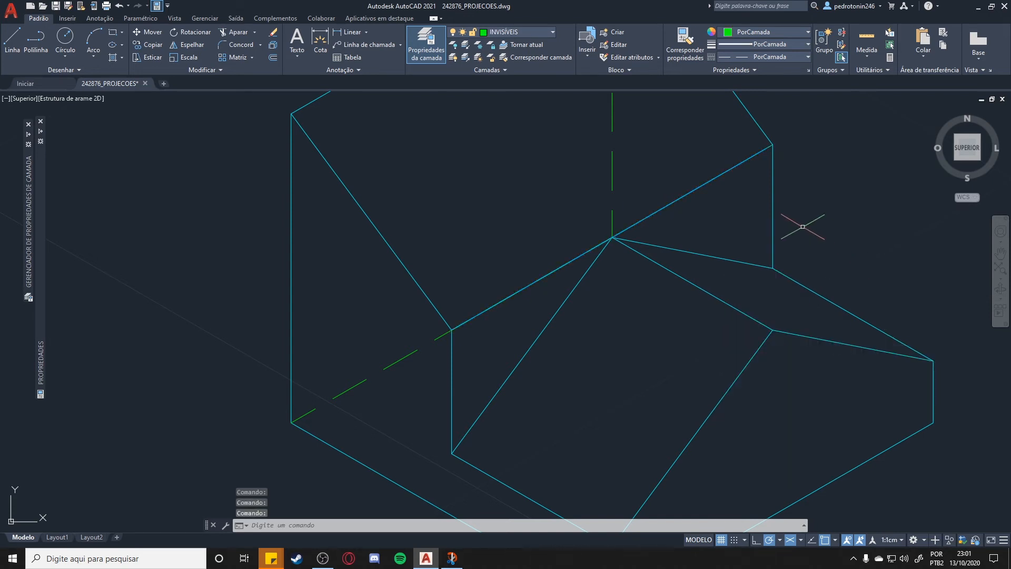
scroll(630, 286, "up", 2)
scroll(679, 214, "down", 4)
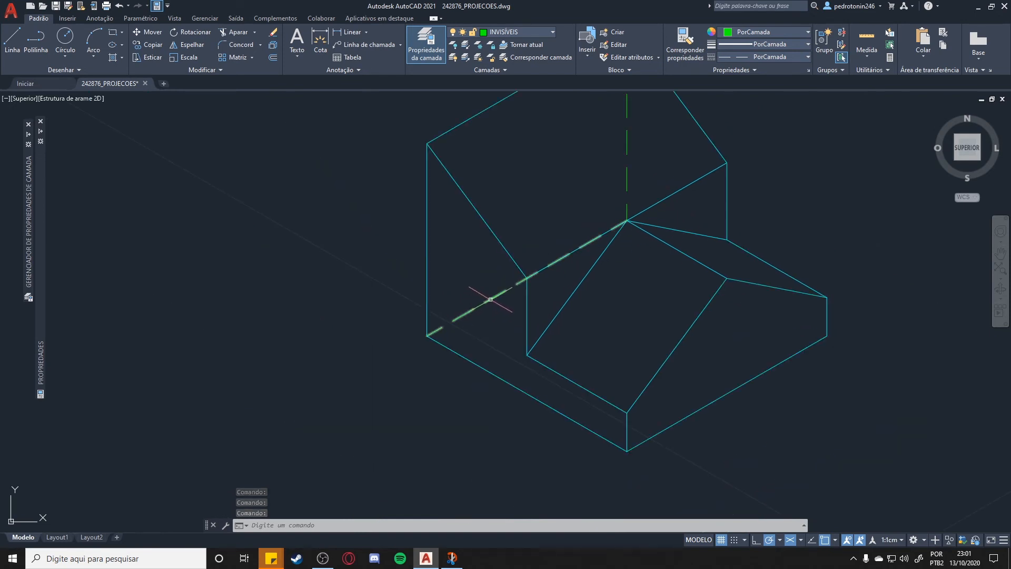
middle_click_drag(875, 213, 853, 267)
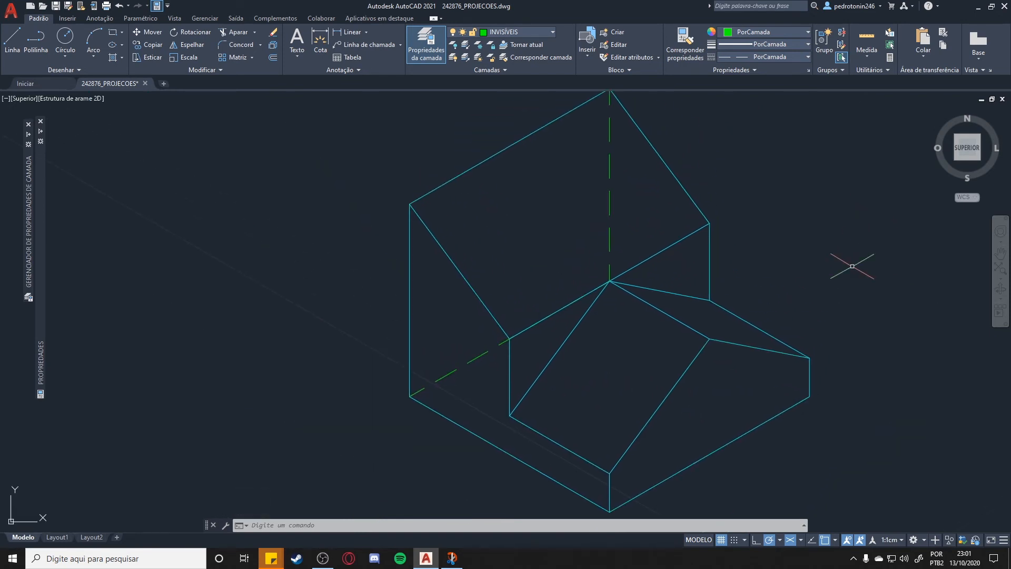
Step: Check the reference image and draw a 6-unit hidden line from the base's far right corner to the hidden rear corner
mouse_move(815, 301)
middle_mouse_down()
mouse_move(806, 268)
mouse_move(700, 279)
middle_mouse_up()
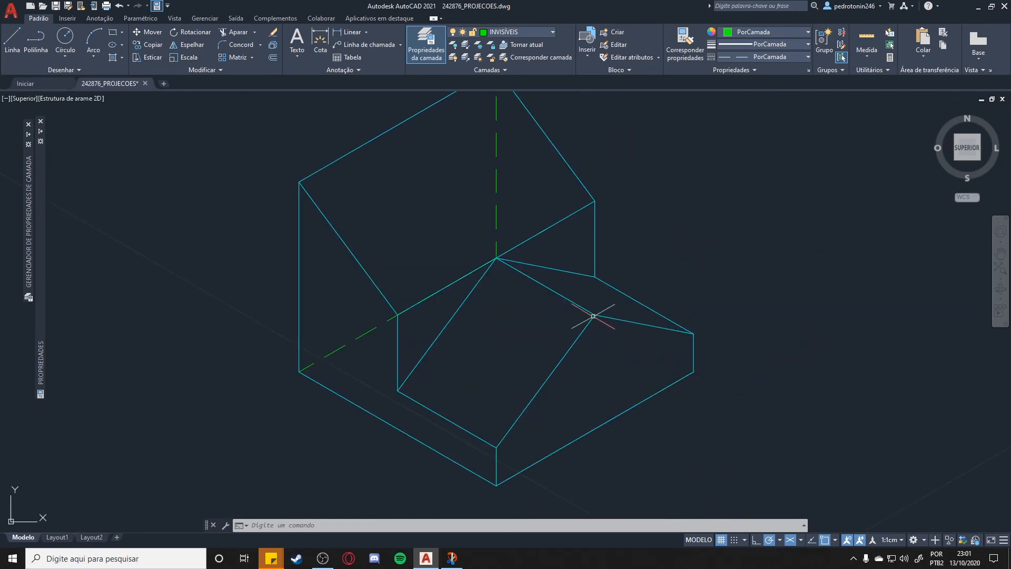
left_click(457, 560)
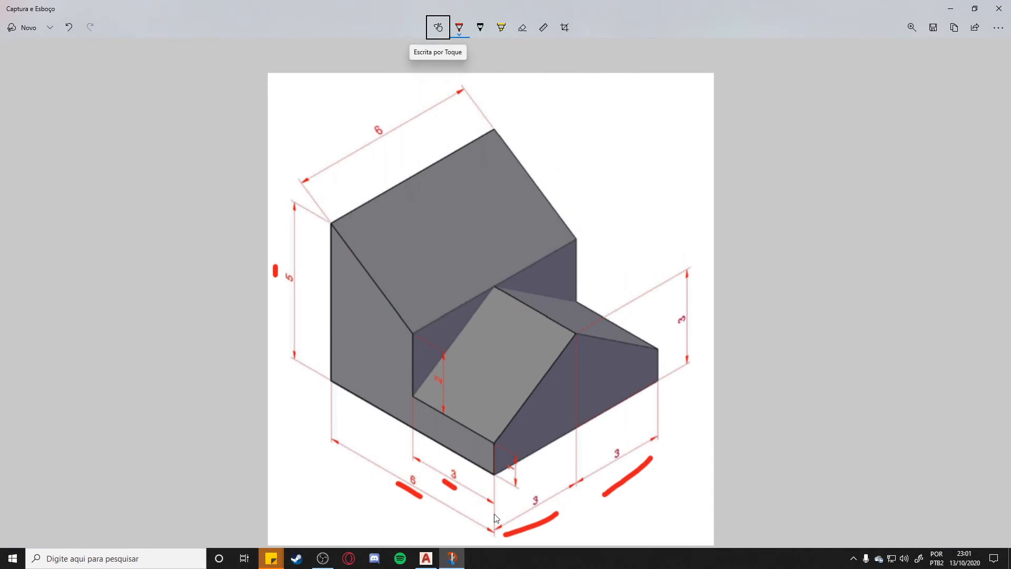
left_click(452, 558)
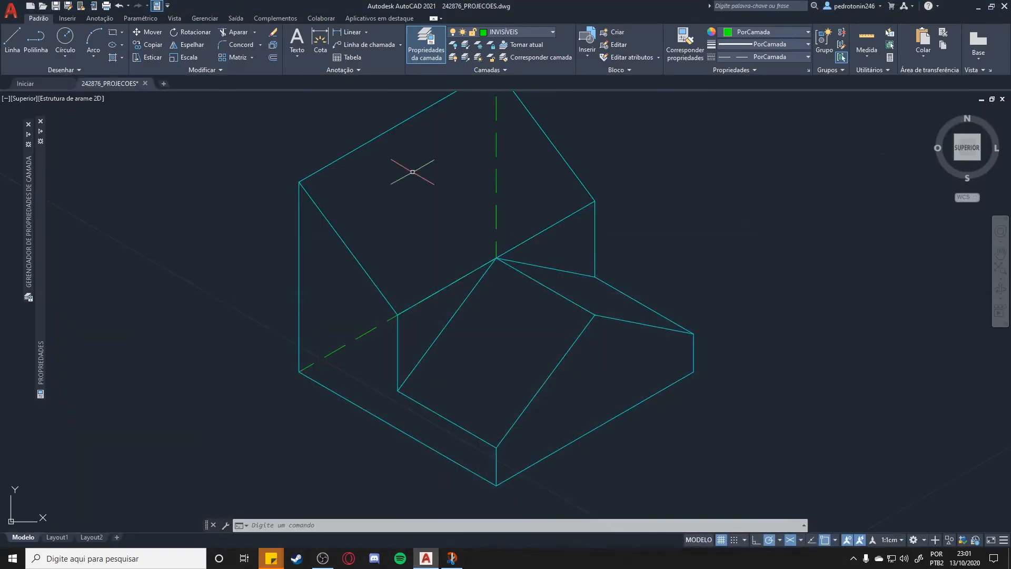
left_click(13, 40)
left_click(693, 371)
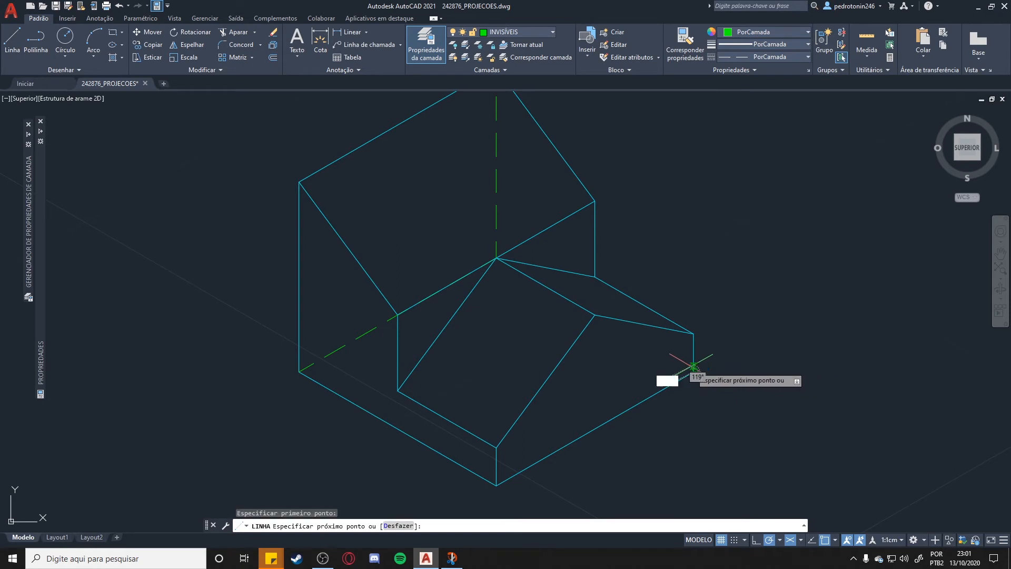
type("6")
key("Return")
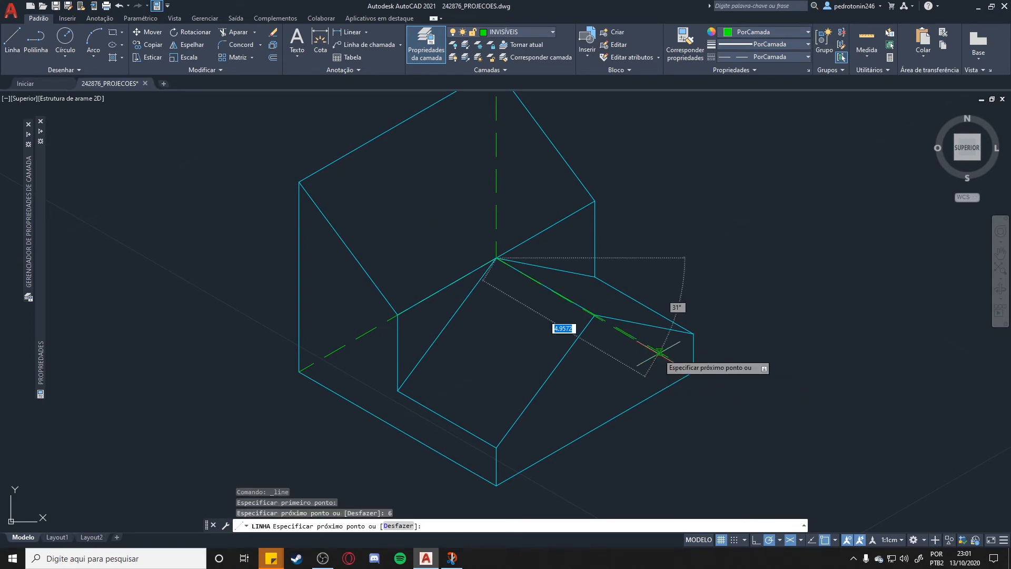
key("Escape")
Step: Send the hidden line from the base's far right corner to the back of the draw order, behind the visible ridge edge
scroll(595, 316, "up", 4)
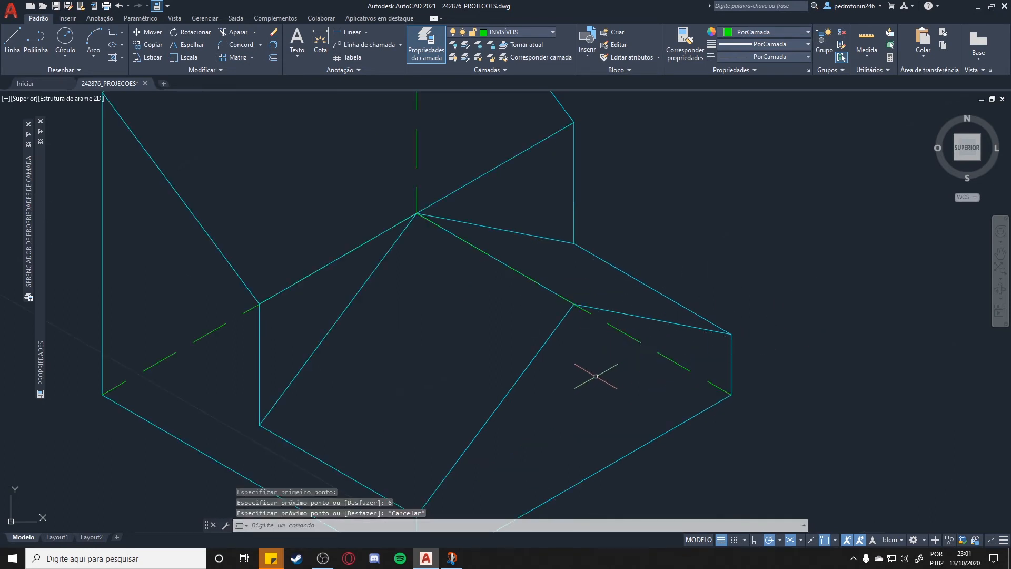
left_click(557, 288)
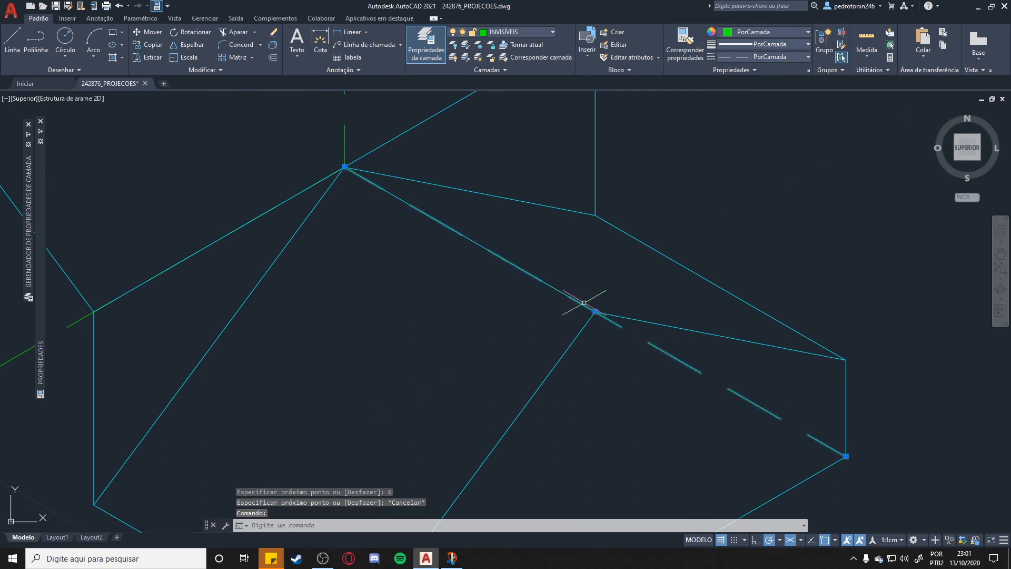
scroll(726, 400, "down", 2)
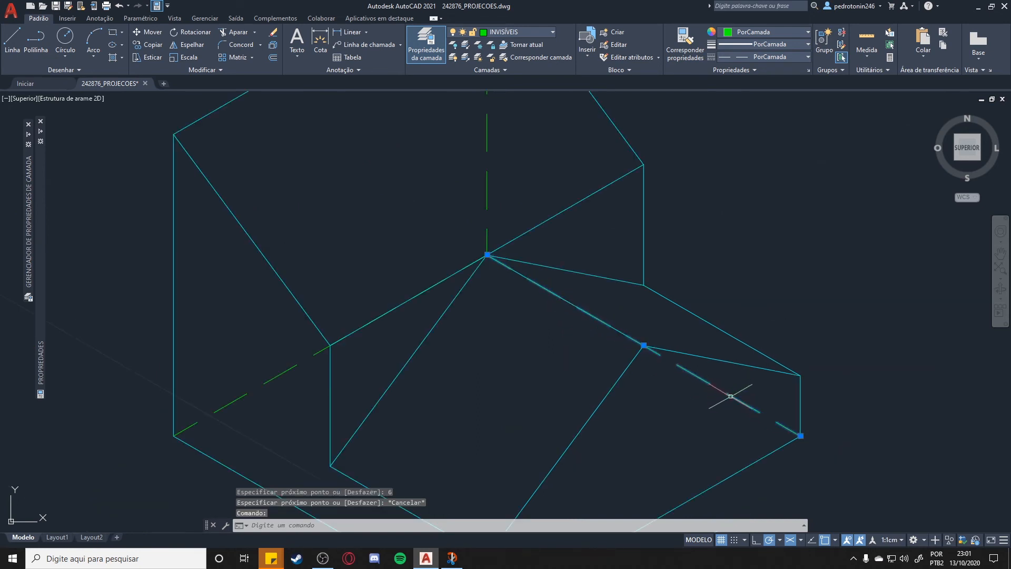
right_click(732, 399)
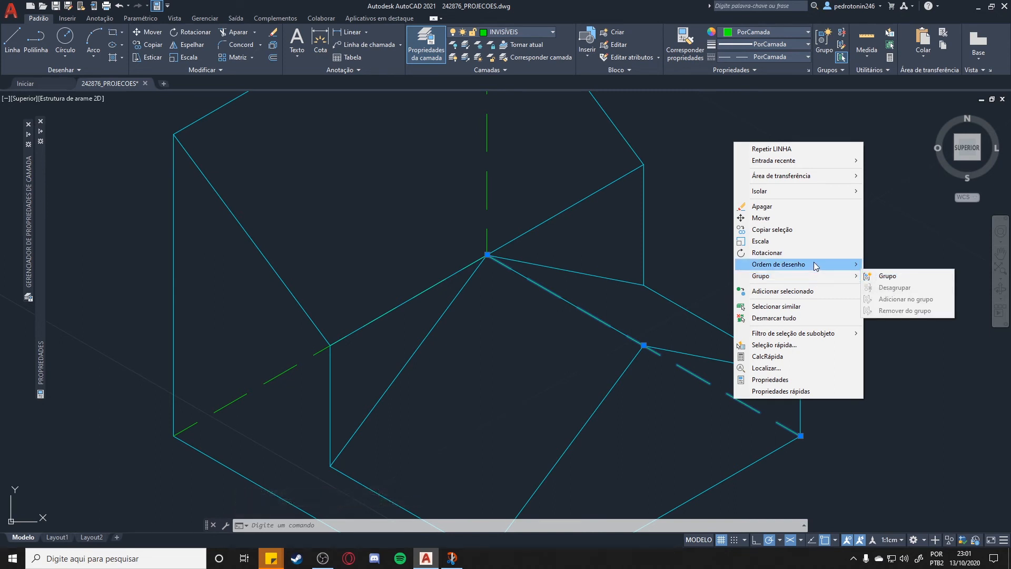
mouse_move(843, 265)
left_click(890, 274)
Step: View the whole isometric part and switch to Captura e Esboço to compare it with the reference image
scroll(727, 257, "down", 3)
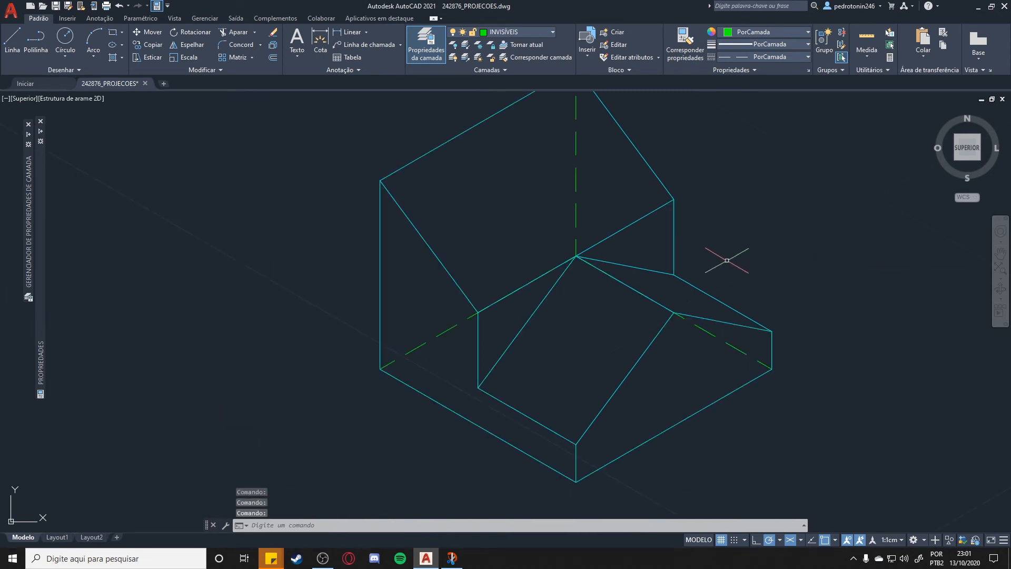
mouse_move(755, 254)
middle_mouse_down()
mouse_move(734, 295)
mouse_move(748, 280)
mouse_move(751, 231)
middle_mouse_up()
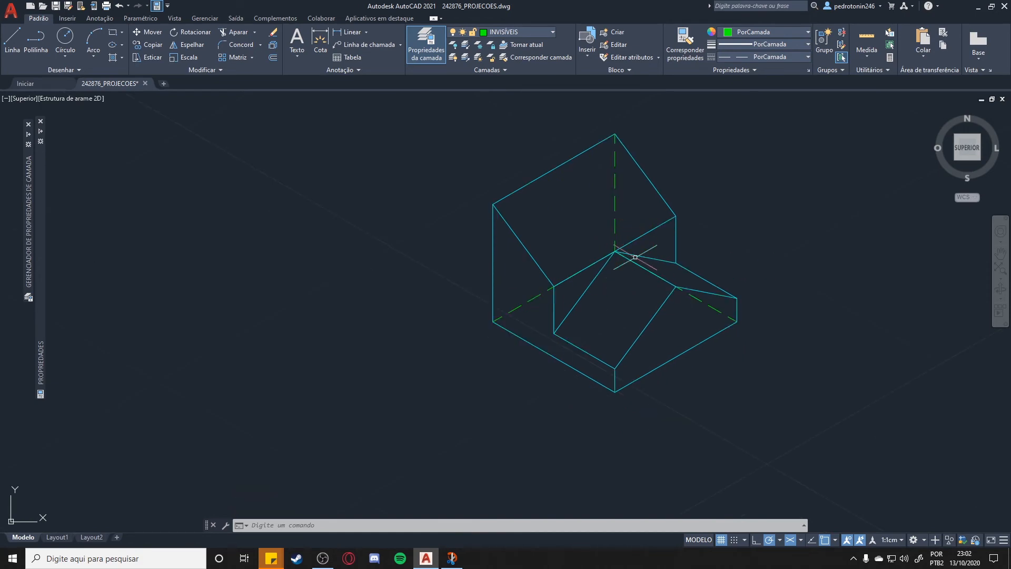
key("alt+Tab")
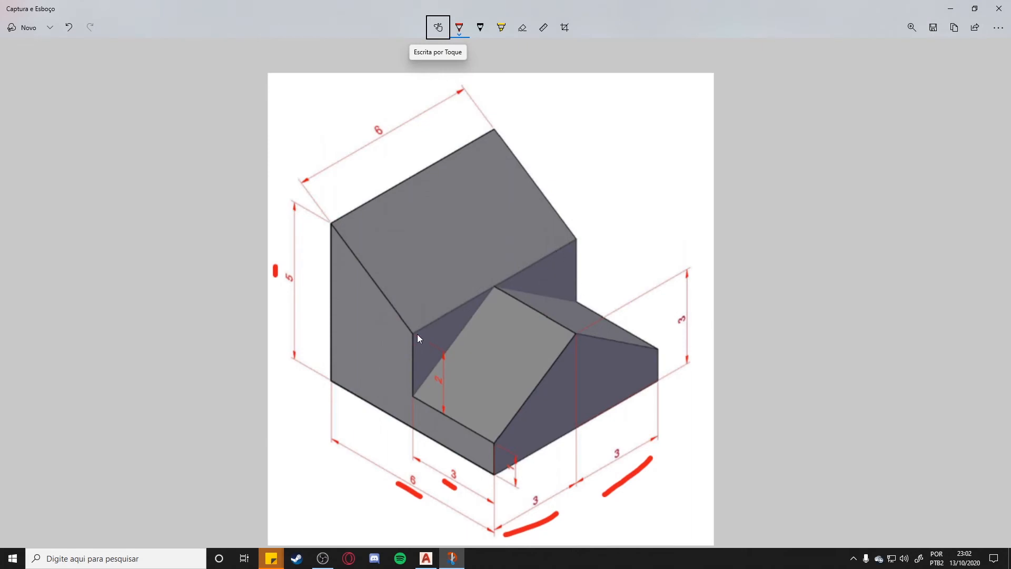
Step: Leave Captura e Esboço, switch back to AutoCAD and turn off isometric drafting to return to orthographic mode
left_click(451, 562)
left_click(450, 561)
left_click_drag(763, 5, 815, 78)
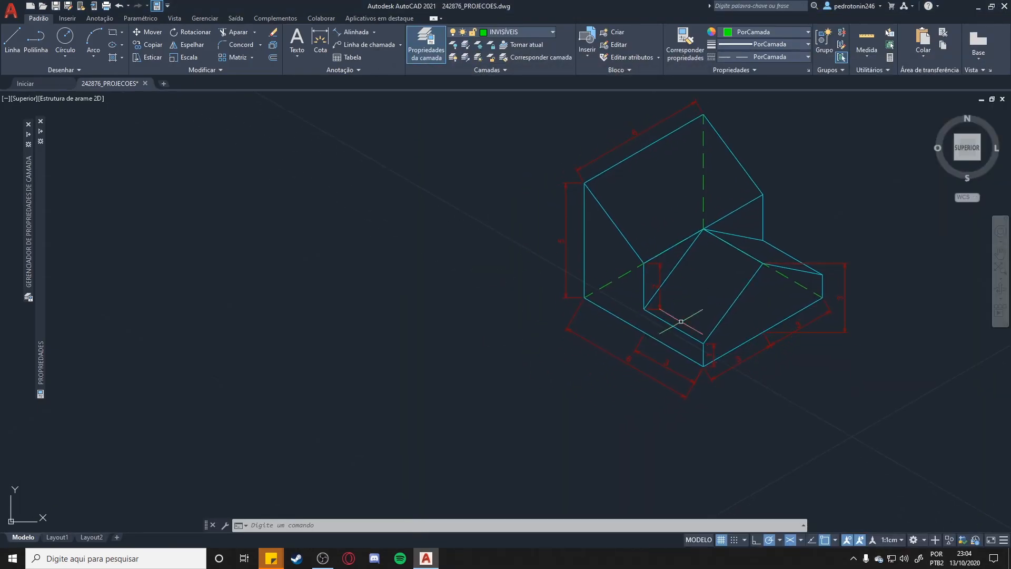
scroll(780, 363, "up", 1)
middle_click_drag(831, 313, 781, 403)
scroll(761, 339, "down", 1)
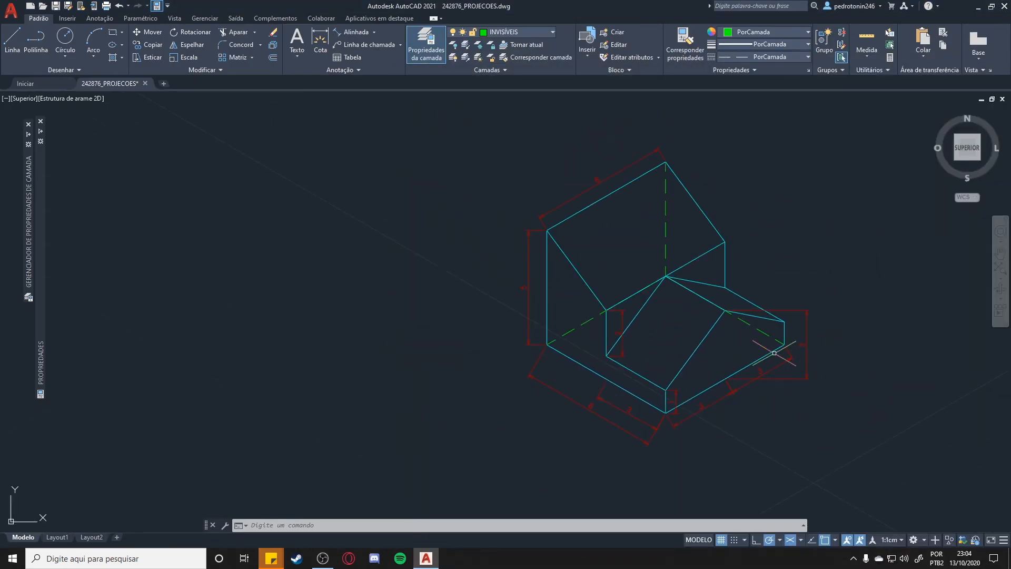
middle_click_drag(775, 353, 828, 308)
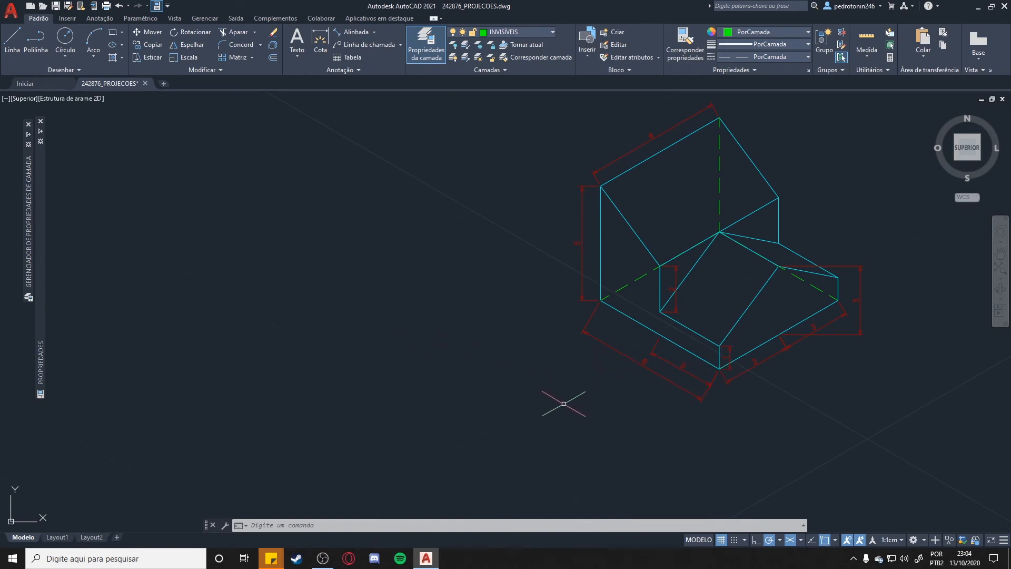
left_click(791, 539)
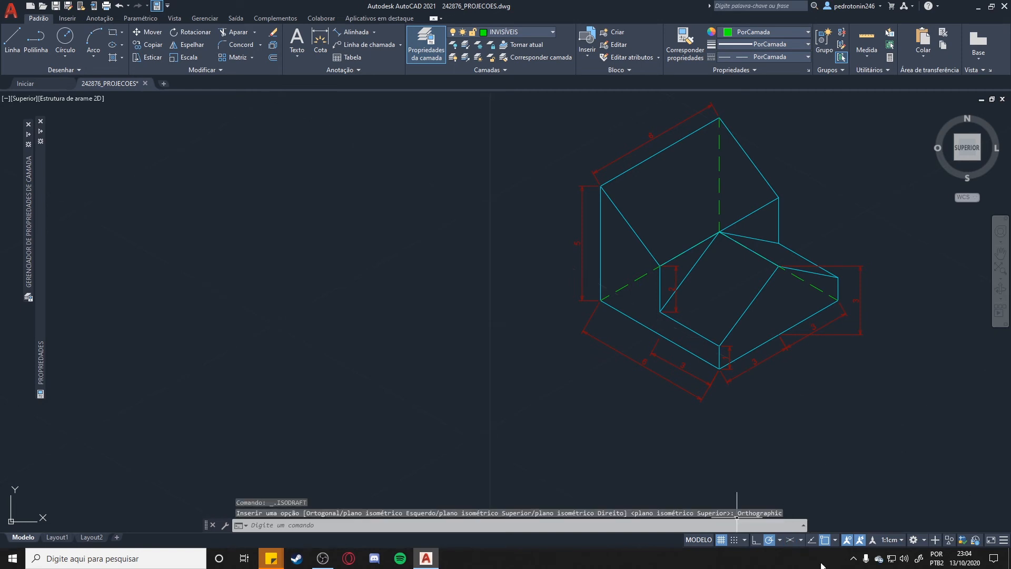
Step: Make VISÍVEIS the current layer, with free space in view beside the isometric part
middle_click_drag(625, 341, 774, 380)
scroll(781, 355, "down", 2)
middle_click_drag(694, 325, 657, 254)
scroll(865, 374, "up", 2)
middle_click_drag(865, 308, 821, 397)
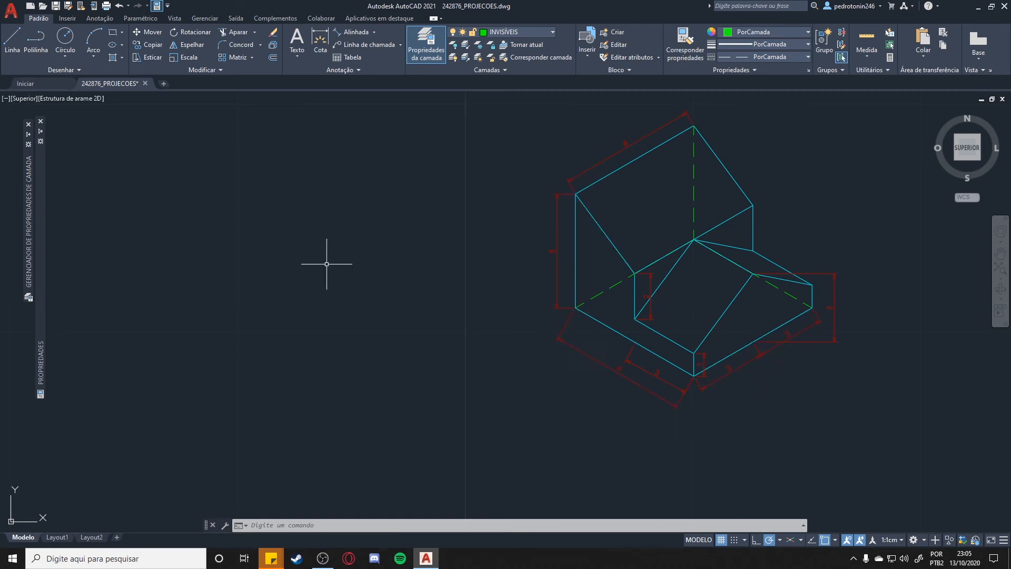
middle_click_drag(356, 203, 482, 204)
left_click(520, 30)
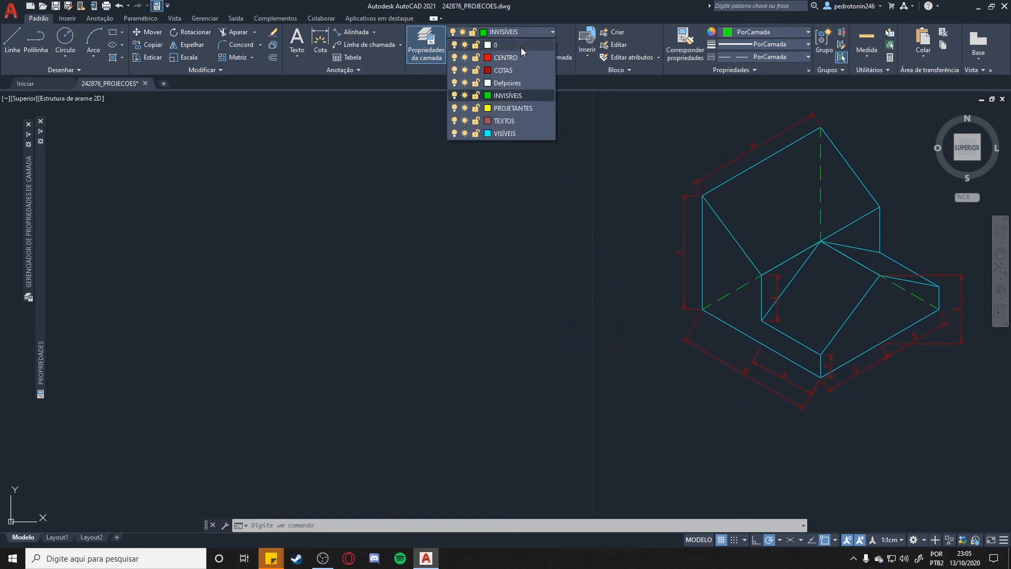
left_click(521, 127)
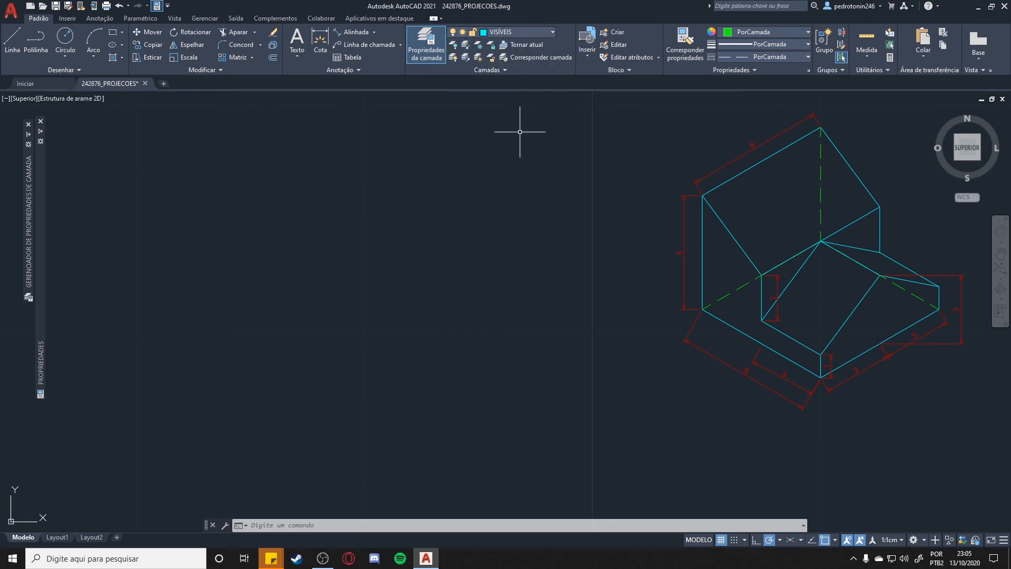
Step: Turn on ortho mode and draw a closed rectangle of lines, 6 wide and 5 high, in the empty area beside the isometric part
left_click(12, 39)
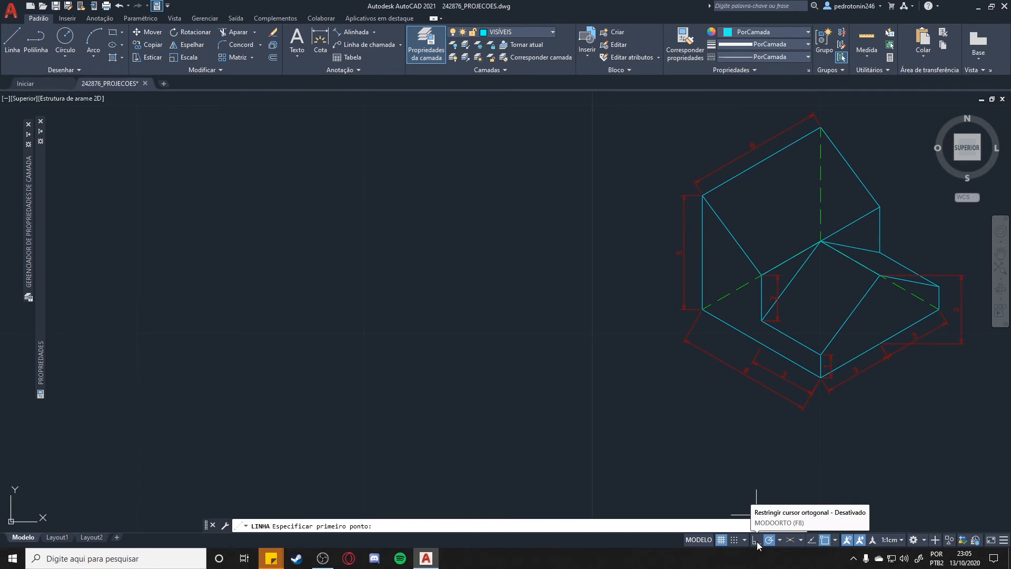
left_click(757, 545)
left_click(161, 176)
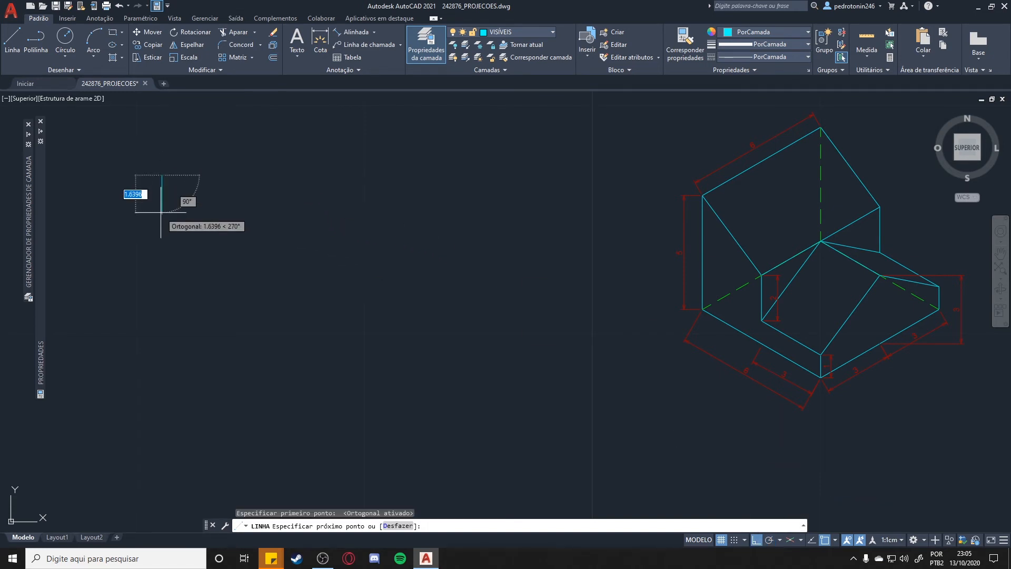
type("5")
key("Return")
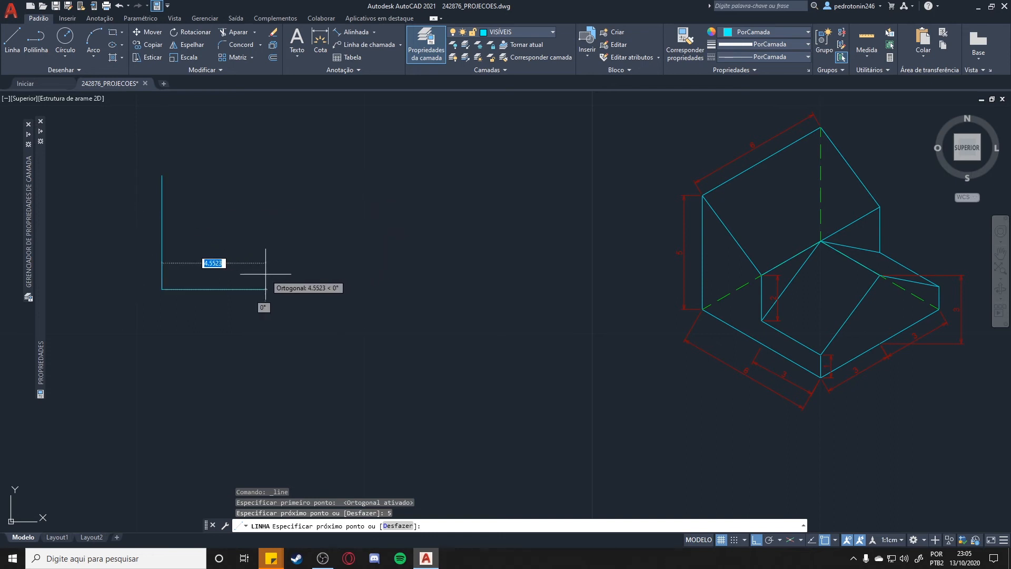
type("6")
key("Return")
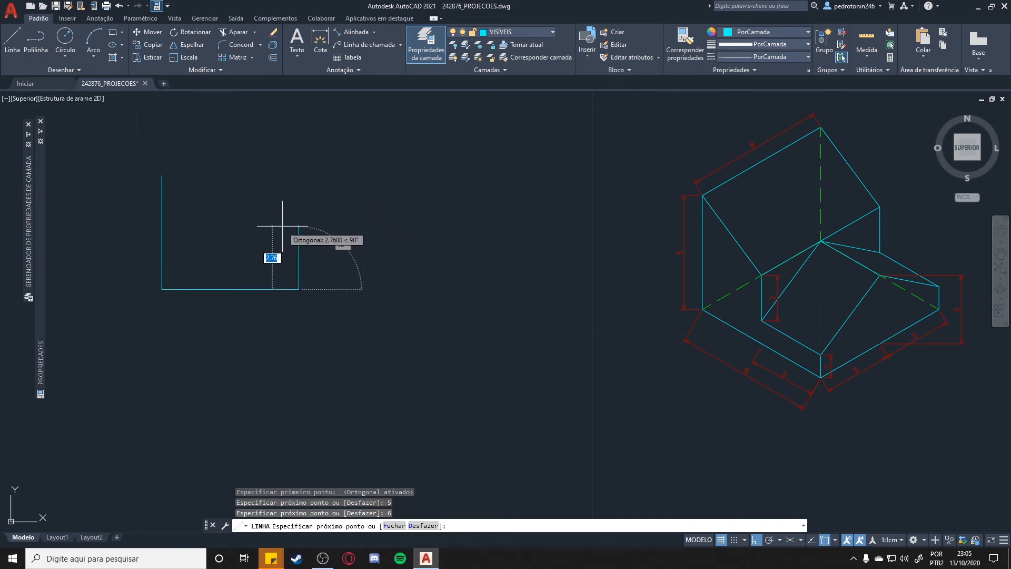
type("5")
key("Return")
type("6")
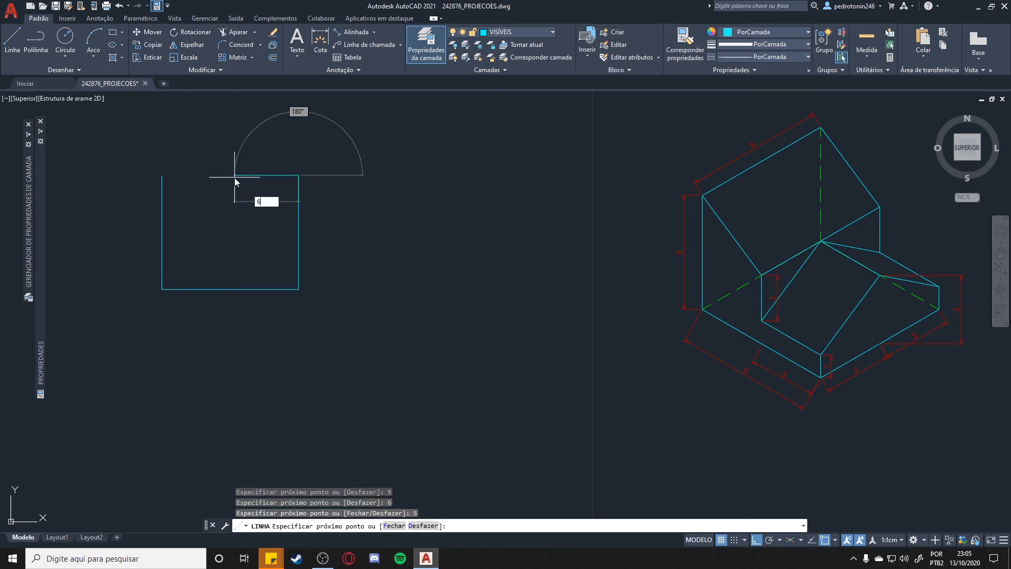
key("Return")
key("Escape")
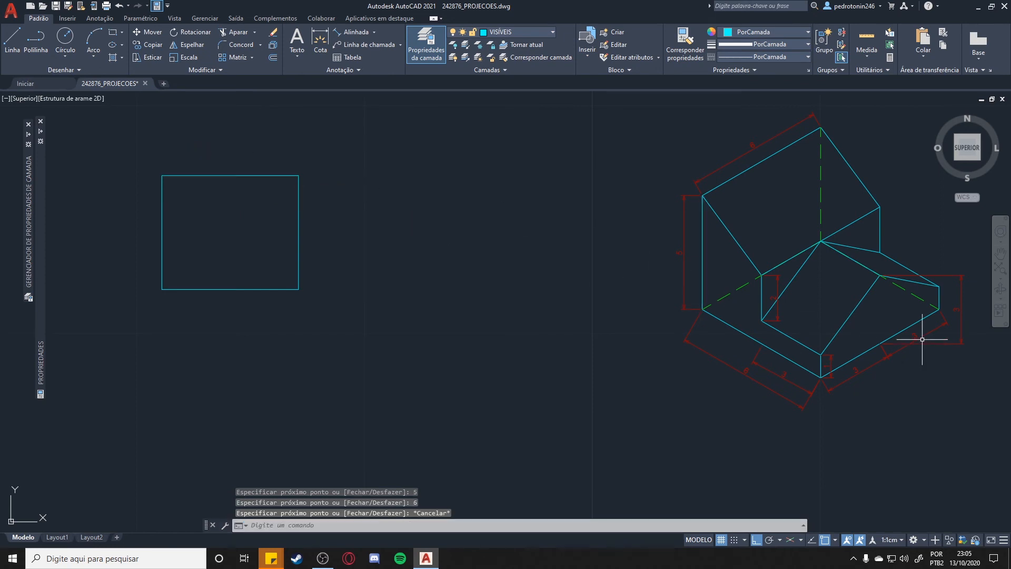
middle_click_drag(864, 354, 785, 342)
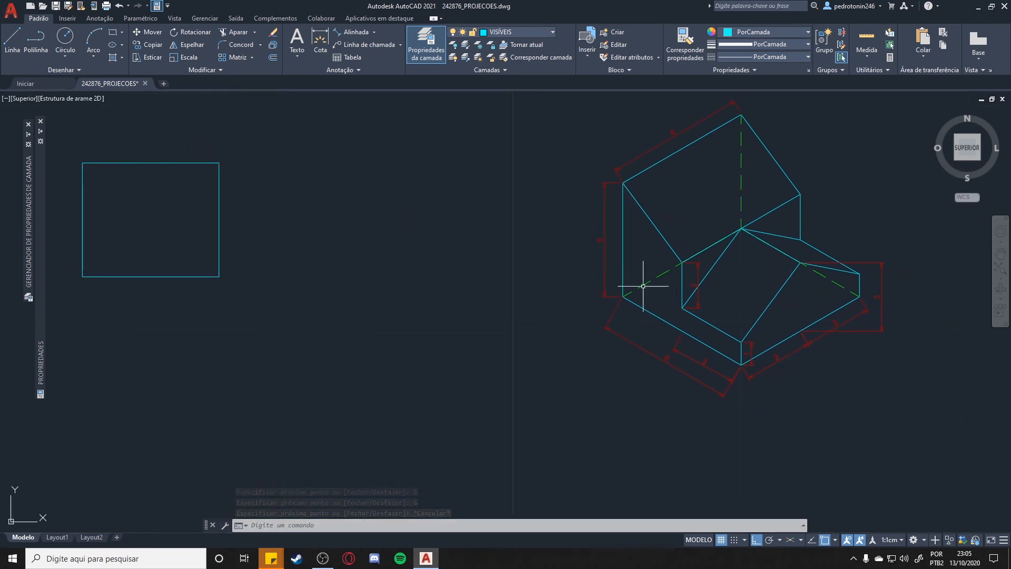
middle_click_drag(460, 254, 490, 253)
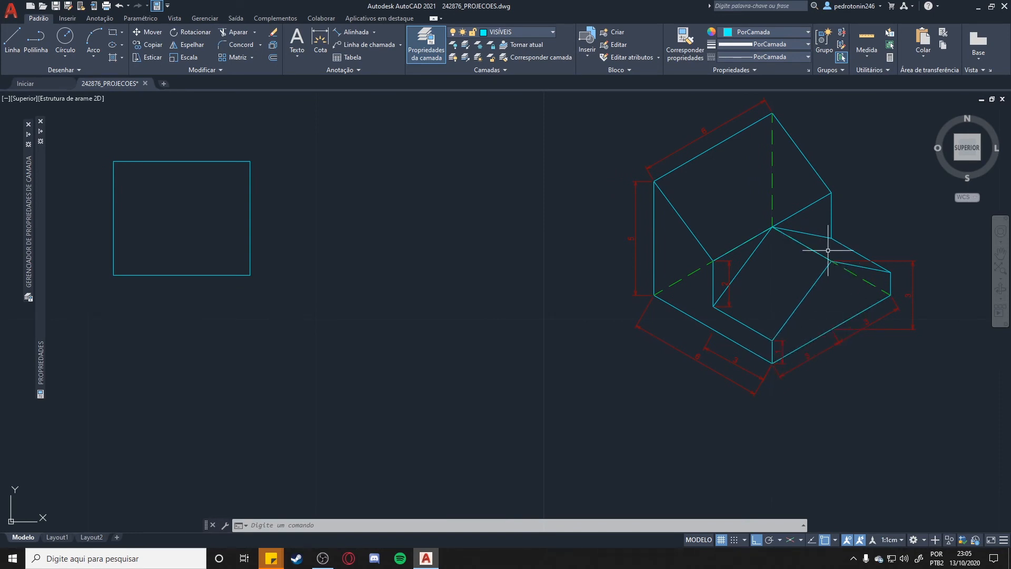
middle_click_drag(553, 255, 609, 271)
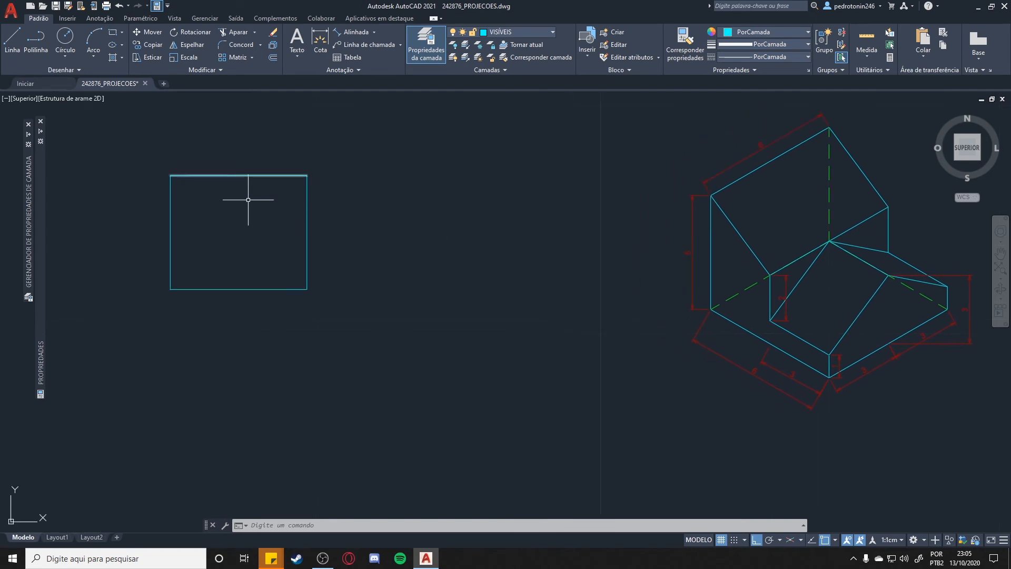
Step: Draw a vertical line 3 units long upward from the midpoint of the rectangle's bottom edge
left_click(14, 49)
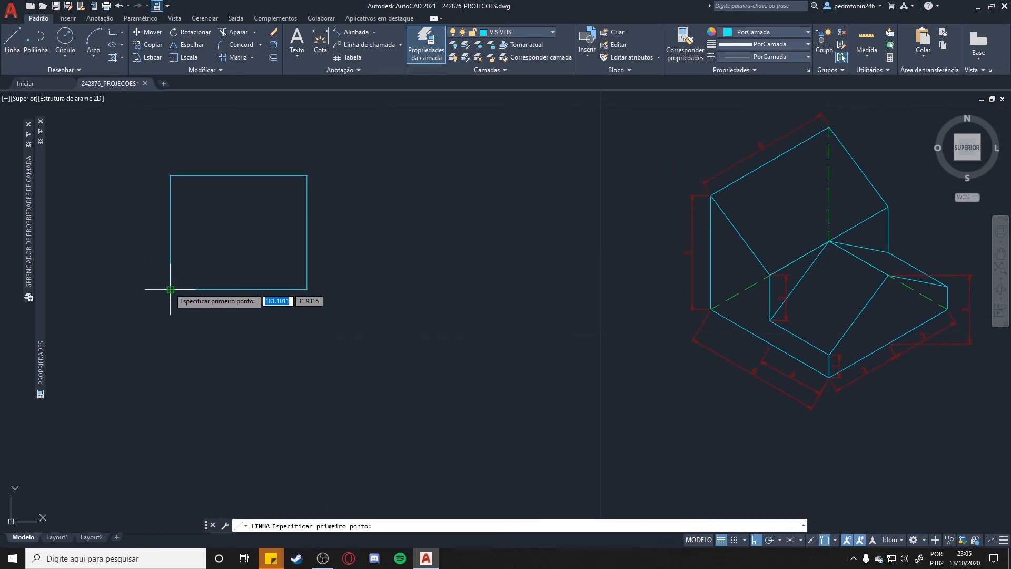
left_click(238, 289)
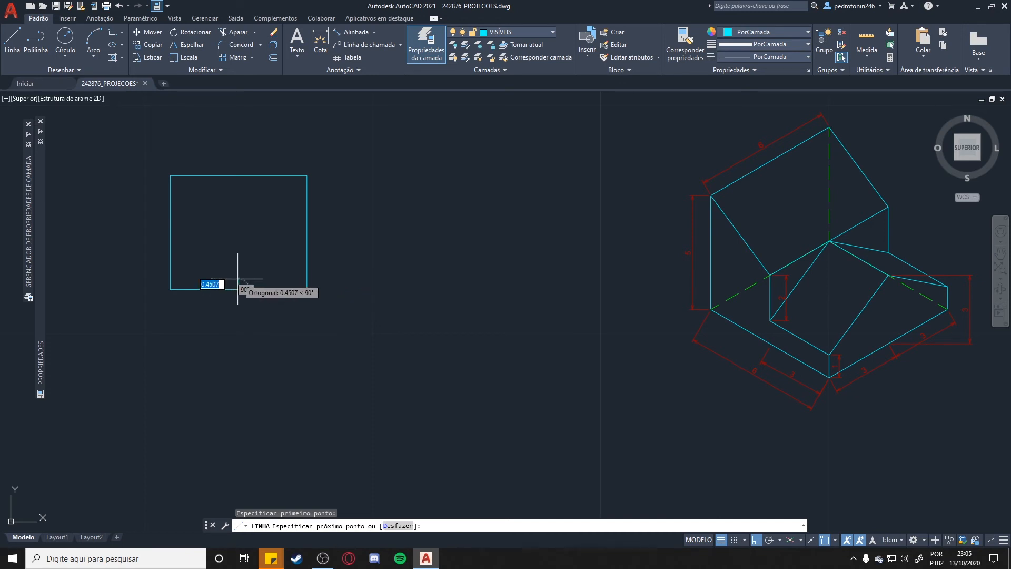
type("3")
key("Return")
key("Escape")
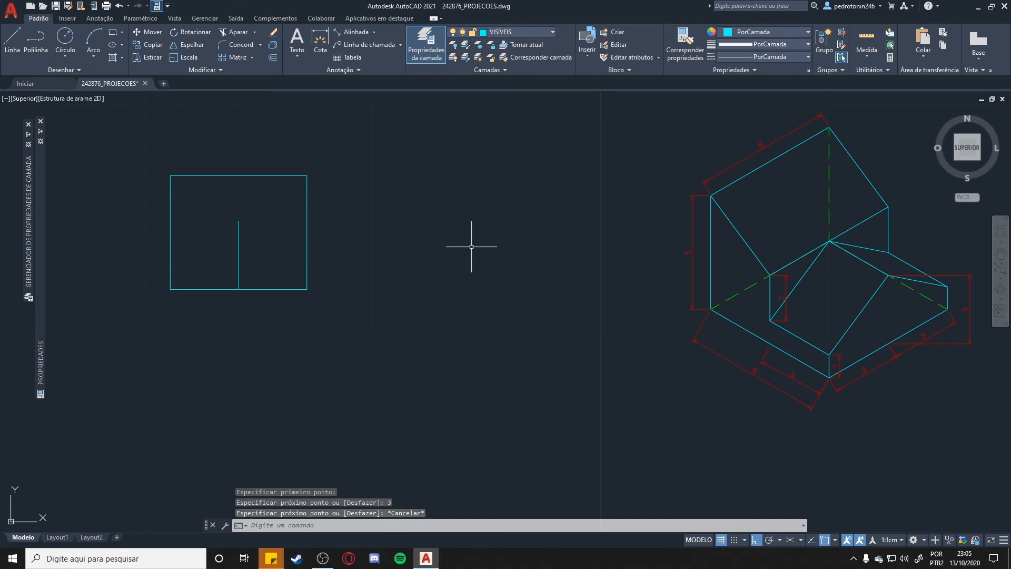
Step: Draw a line 1 unit up from the rectangle's bottom-left corner and continue it diagonally to the top of the centre line
middle_click_drag(837, 362, 857, 332)
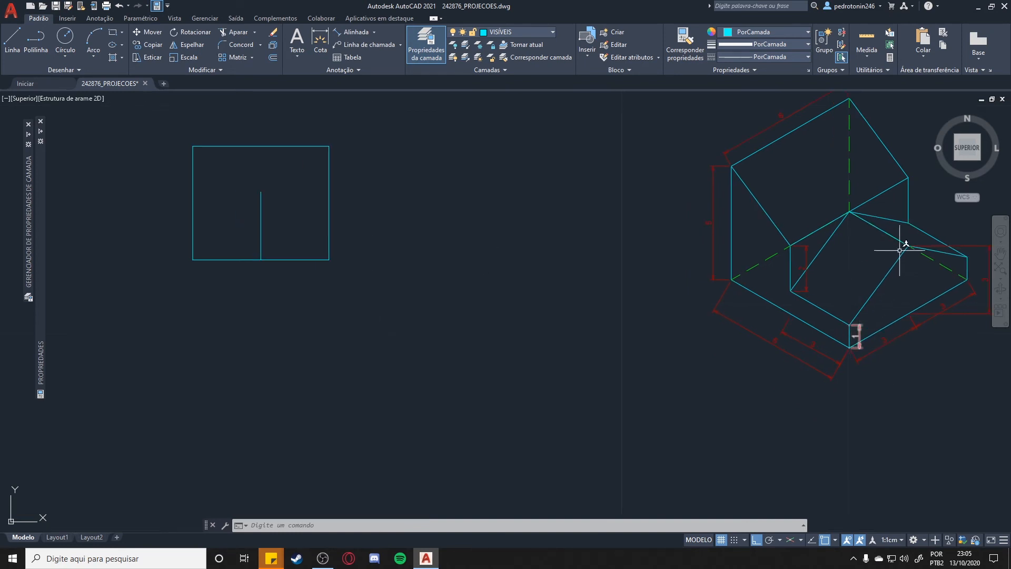
middle_click_drag(473, 247, 648, 316)
scroll(648, 316, "up", 2)
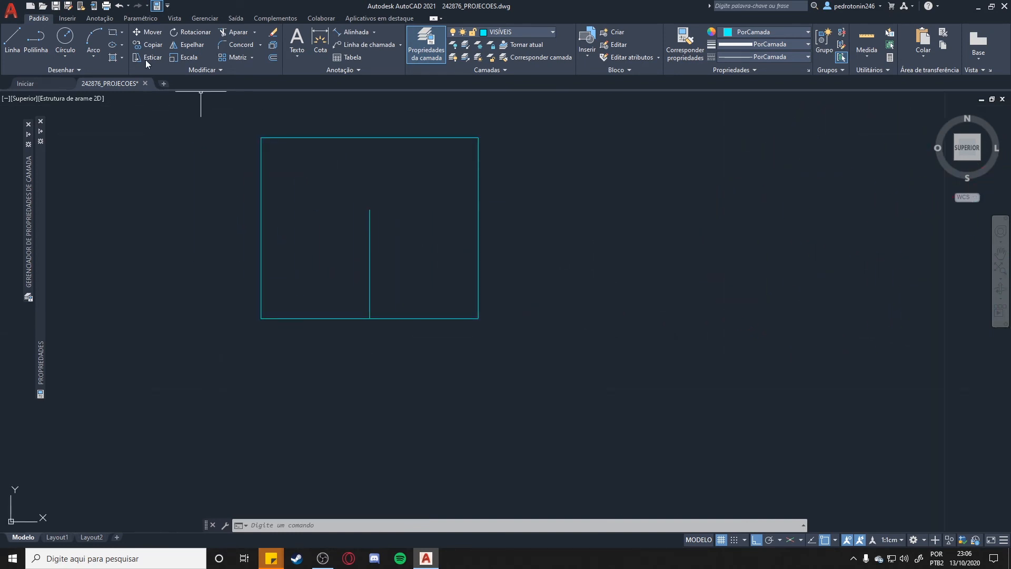
left_click(12, 39)
left_click(261, 318)
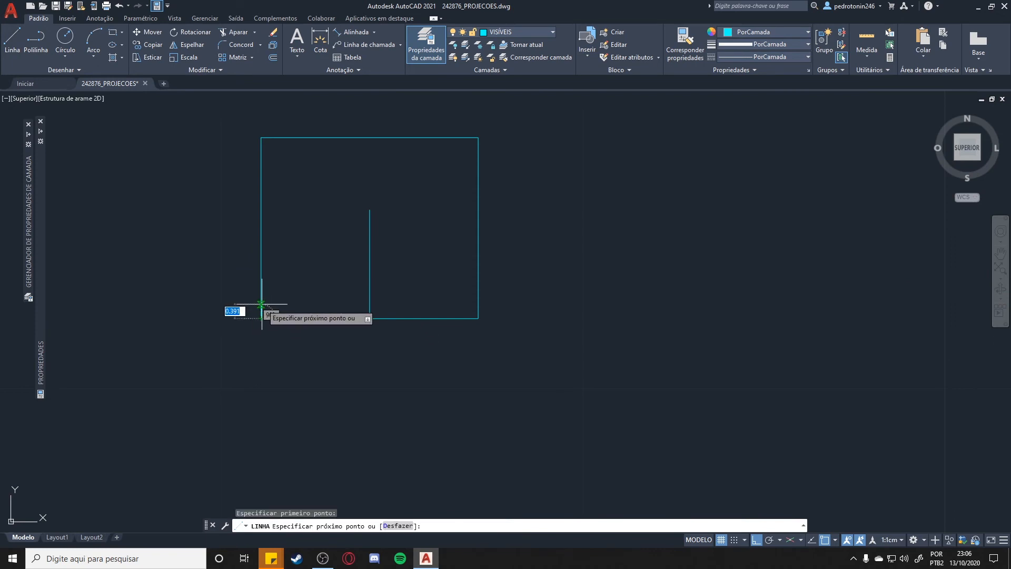
type("1")
key("Return")
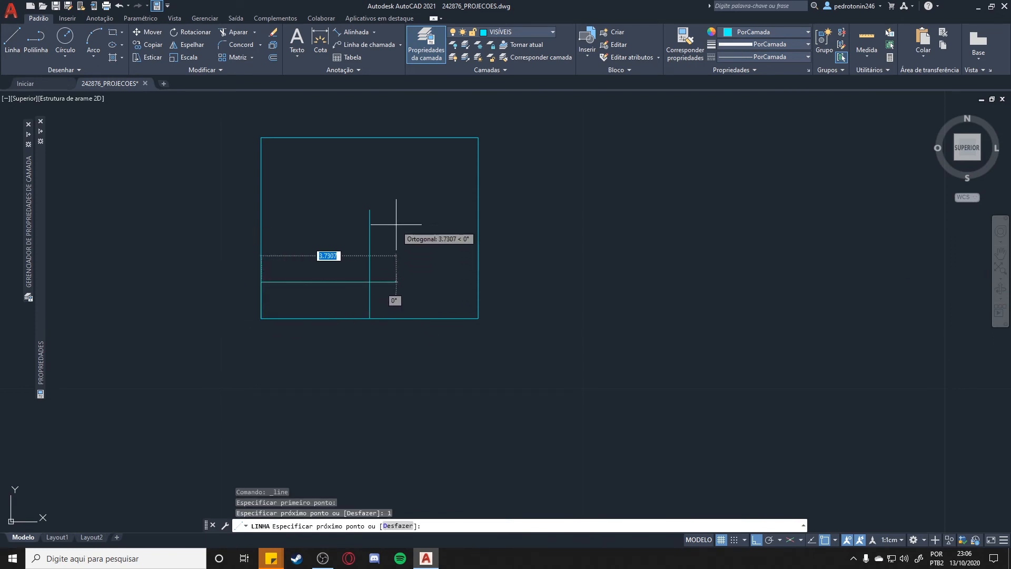
left_click(370, 209)
key("Escape")
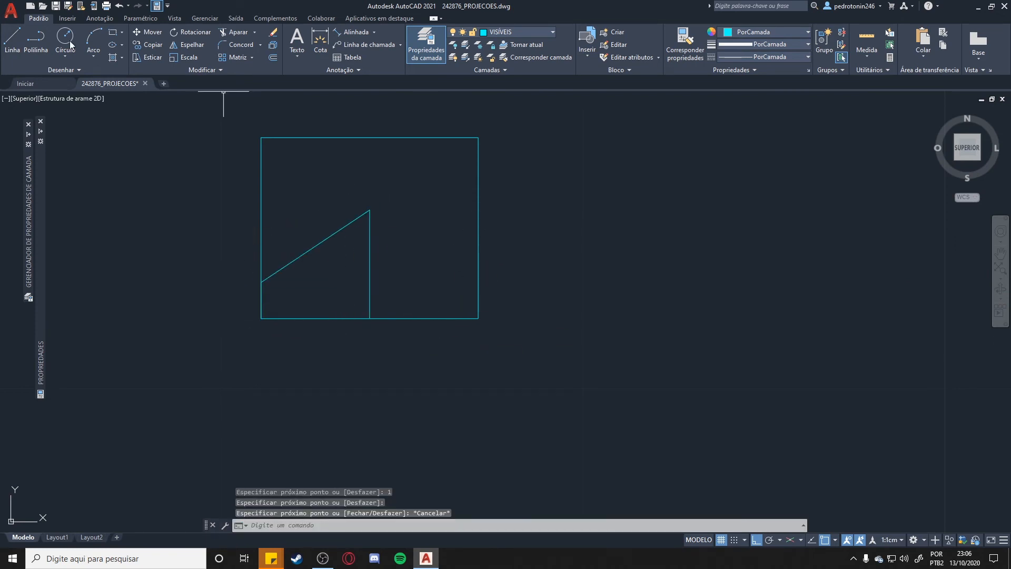
Step: Draw a line 1 unit up from the rectangle's bottom-right corner and continue it diagonally to the top of the centre line
left_click(12, 39)
left_click(478, 319)
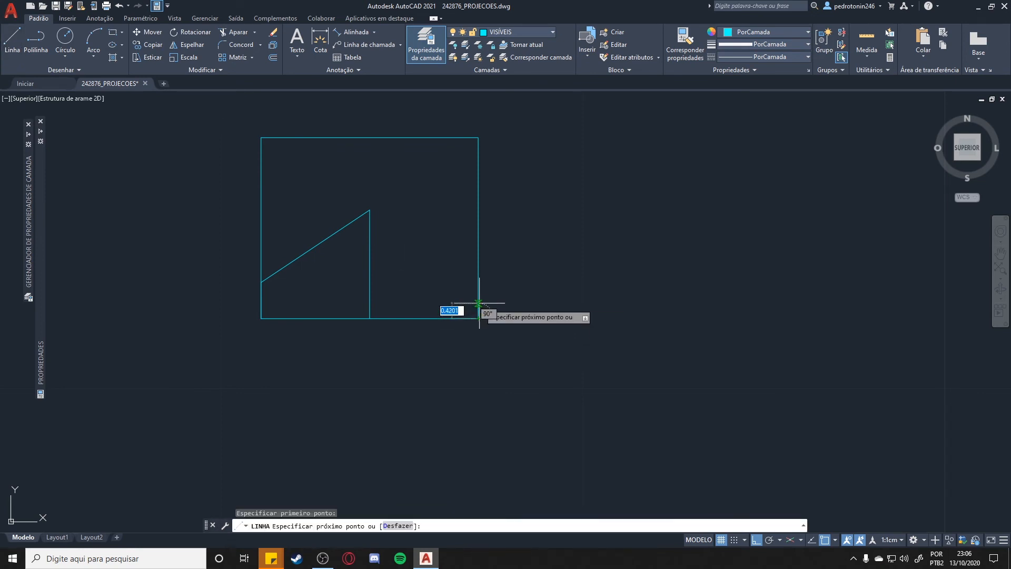
type("1")
key("Return")
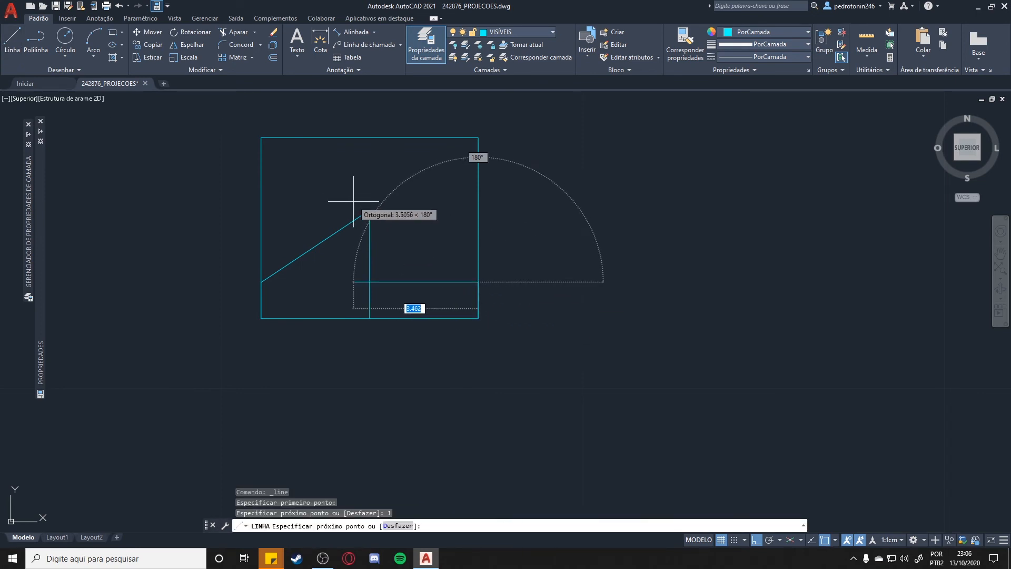
left_click(370, 210)
key("Escape")
Step: Delete the three vertical construction lines at the centre and both sides, keeping the two sloped lines
left_click(479, 298)
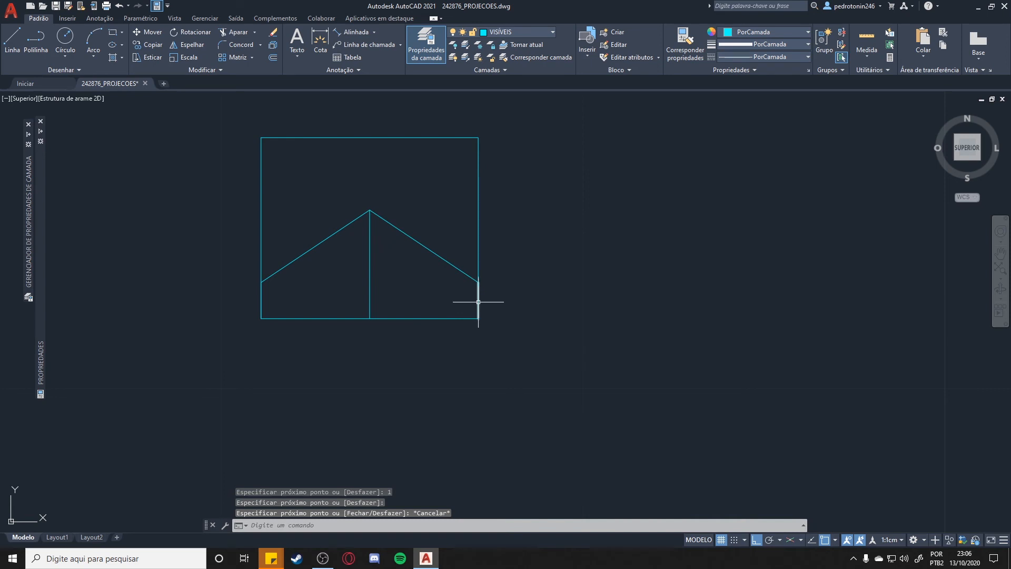
left_click(372, 290)
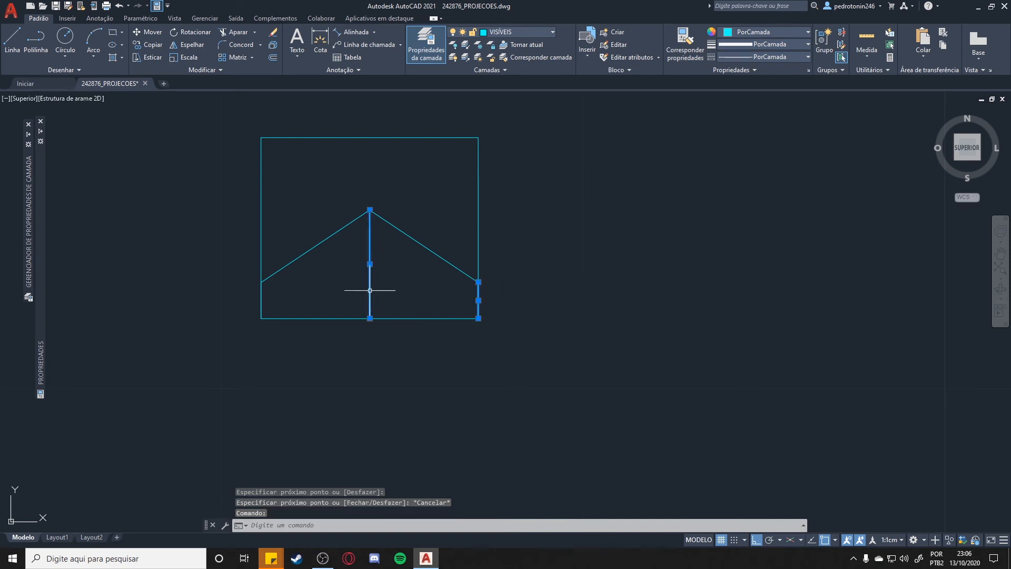
left_click(261, 290)
key("Delete")
Step: Draw a horizontal edge across the rectangle at apex height as two lines, from the left side to the apex and on to the right side
scroll(701, 318, "down", 2)
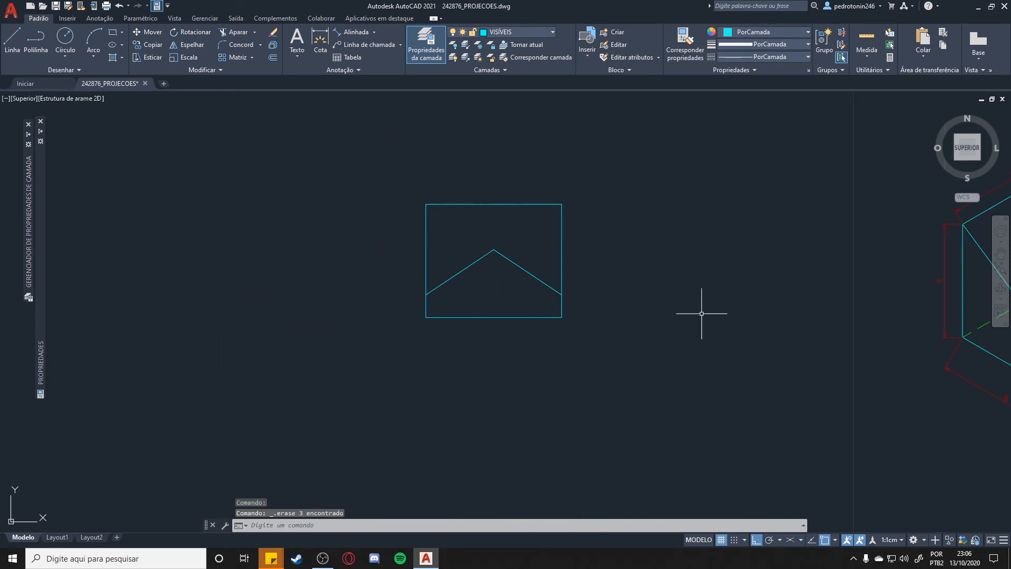
middle_click_drag(704, 316, 376, 281)
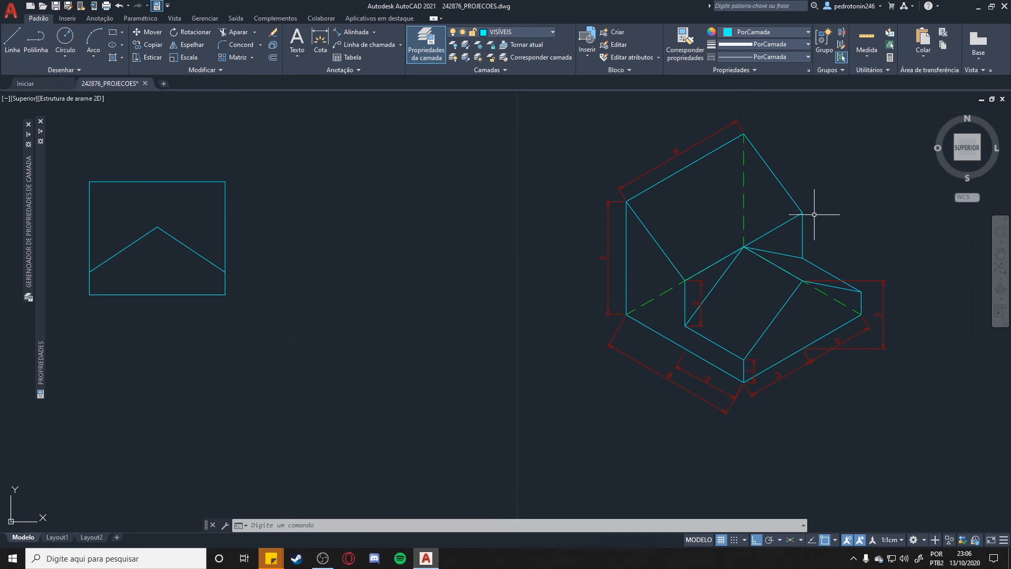
left_click(12, 40)
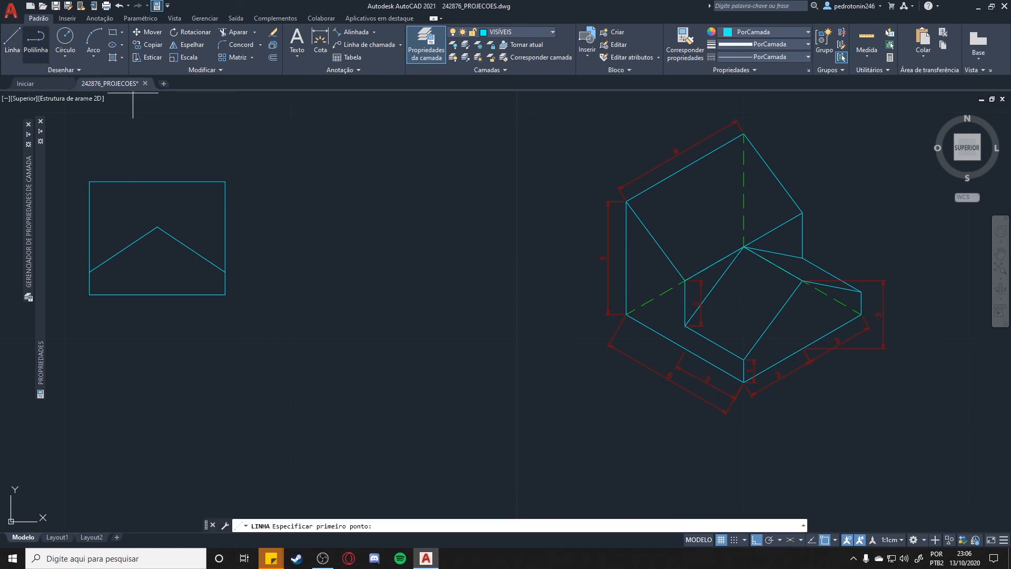
left_click(89, 227)
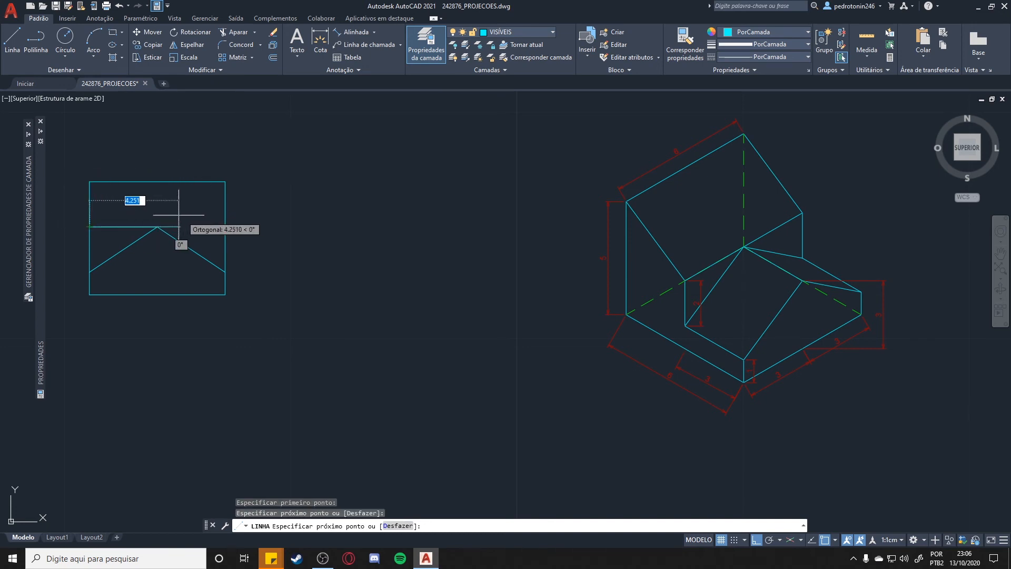
left_click(157, 227)
key("Return")
key("Return")
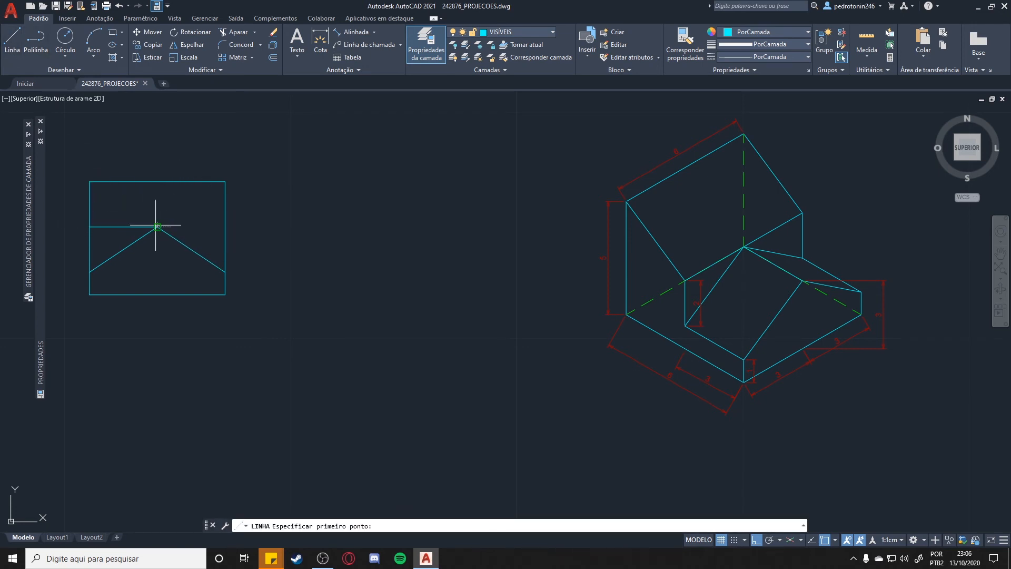
left_click(157, 227)
left_click(225, 227)
key("Escape")
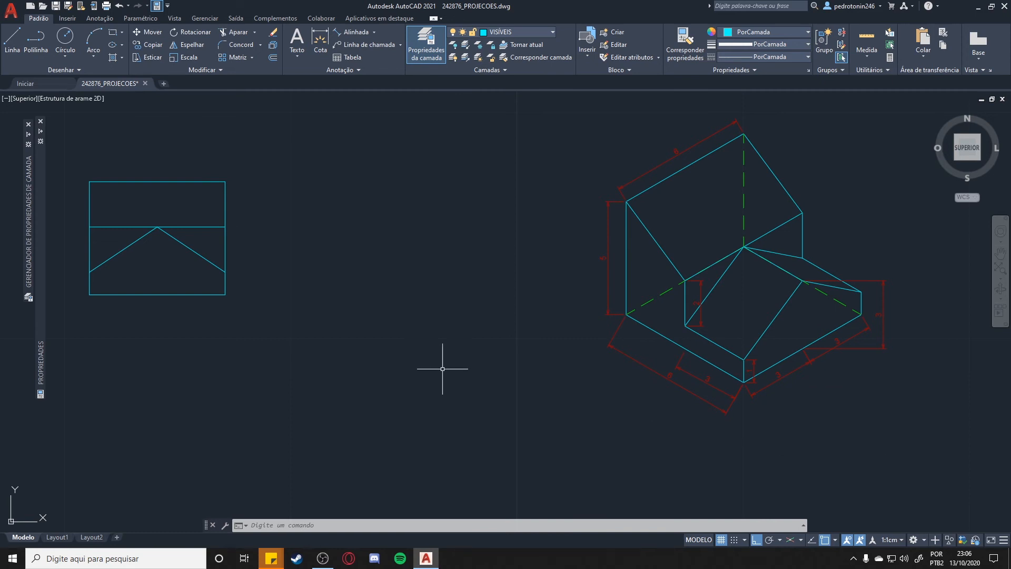
Step: Make PROJETANTES the current layer for drawing the projection lines
scroll(694, 140, "down", 2)
scroll(635, 258, "up", 2)
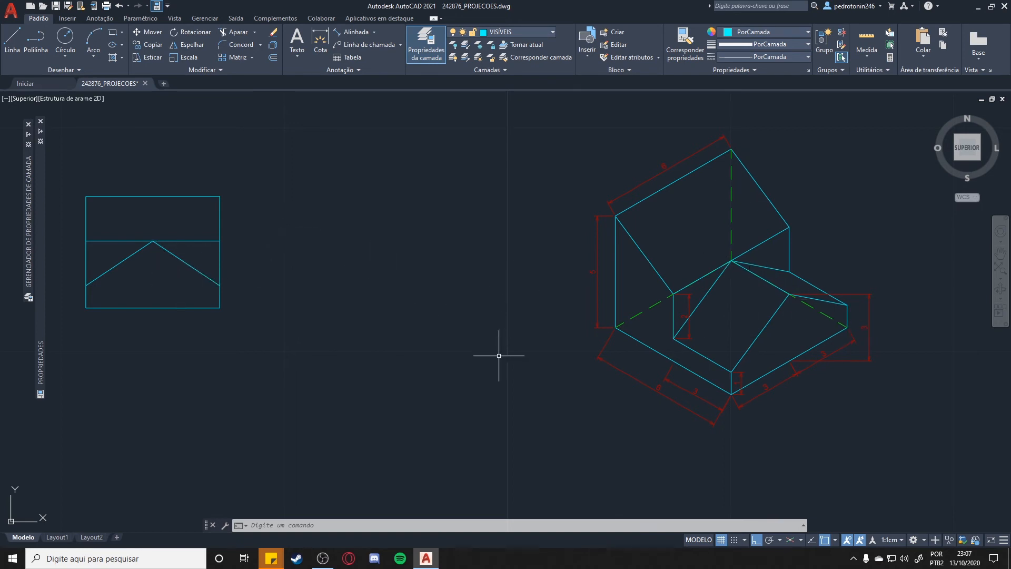
left_click(526, 31)
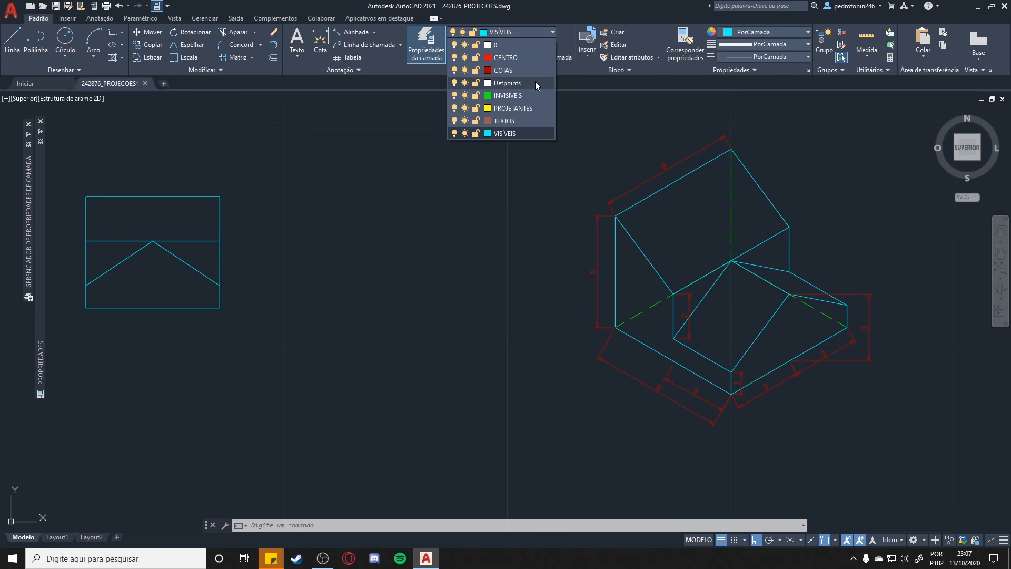
left_click(529, 110)
middle_click_drag(369, 181, 427, 180)
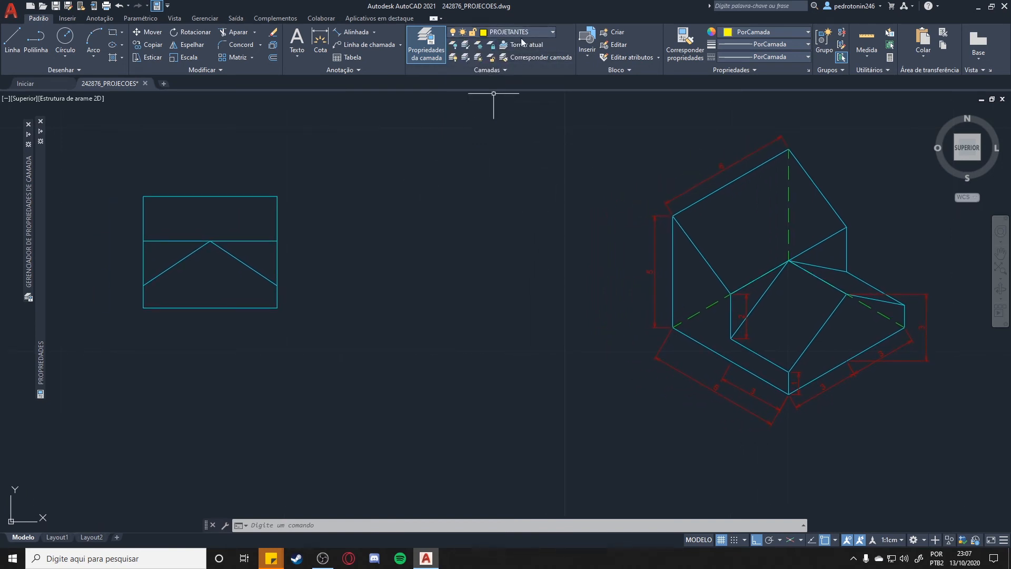
Step: Examine how the projection lines are laid out around the views of the finished three-view drawing
middle_click_drag(225, 297, 895, 253)
scroll(896, 253, "down", 1)
scroll(563, 281, "down", 1)
mouse_move(384, 274)
middle_mouse_down()
mouse_move(506, 265)
mouse_move(663, 231)
middle_mouse_up()
scroll(384, 315, "up", 2)
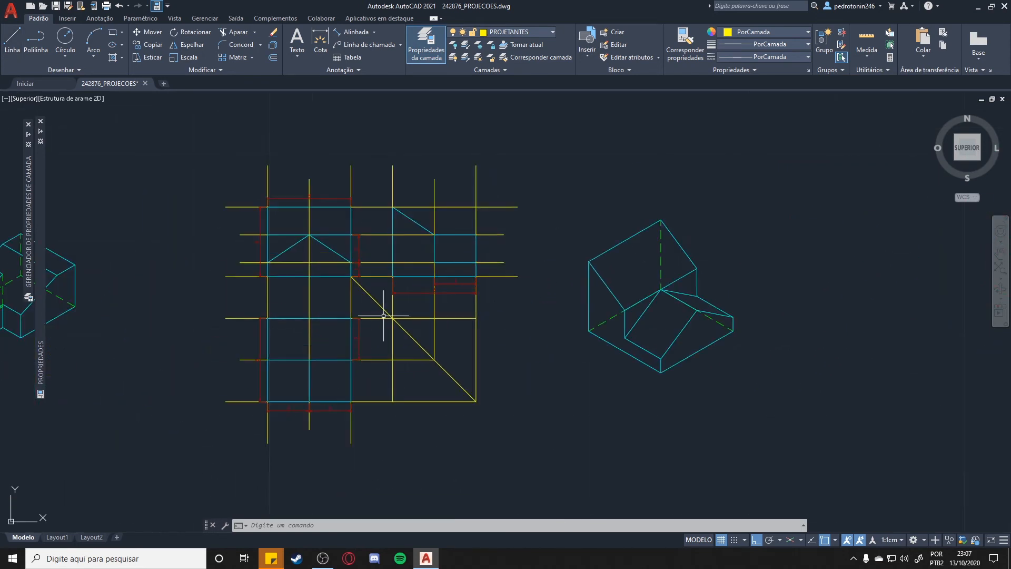
scroll(650, 221, "down", 1)
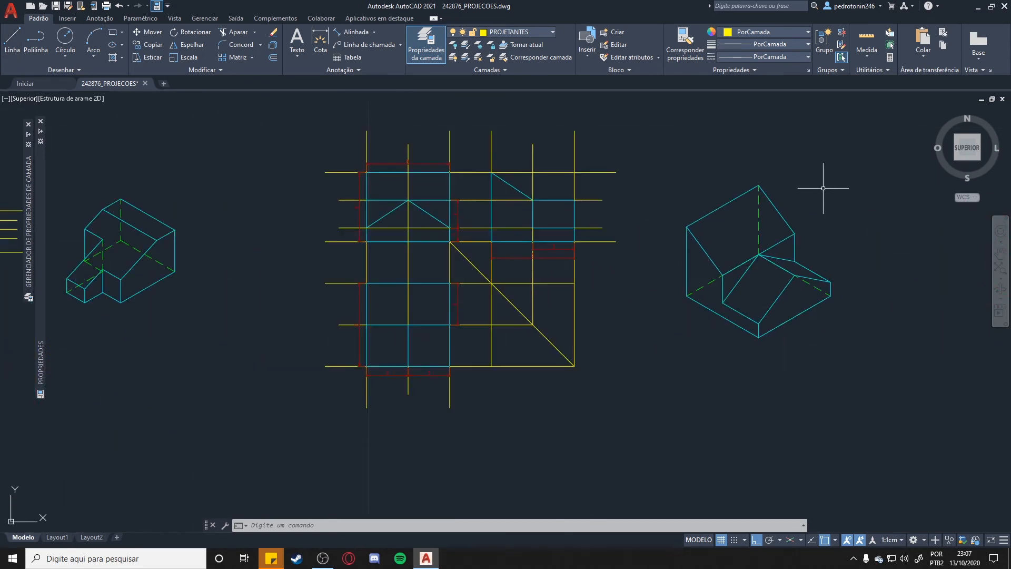
middle_click_drag(824, 187, 287, 226)
middle_click_drag(843, 221, 372, 216)
mouse_move(627, 241)
middle_mouse_down()
mouse_move(516, 283)
mouse_move(571, 363)
middle_mouse_up()
scroll(574, 363, "up", 2)
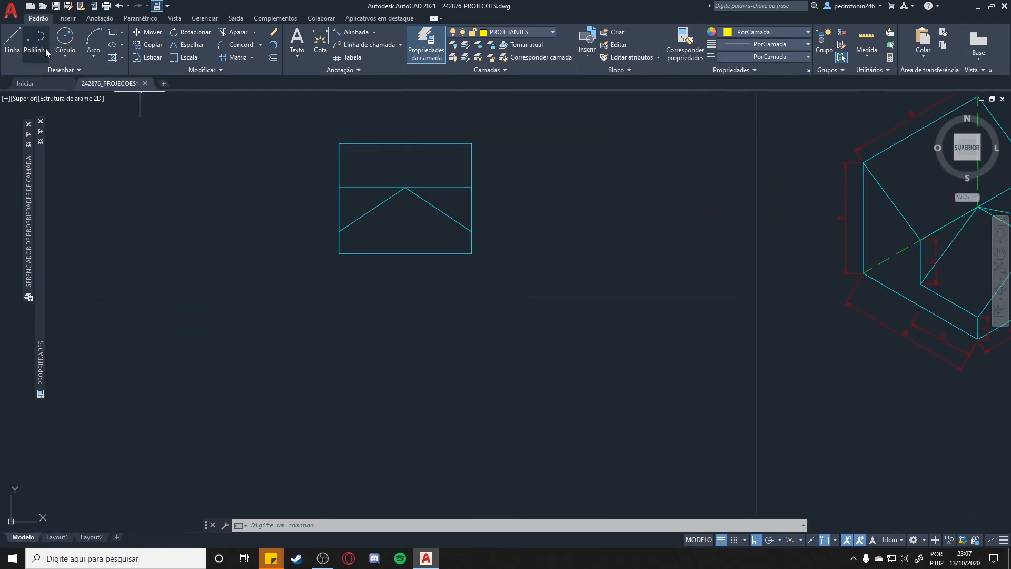
Step: Draw 3-unit horizontal projection lines to the right from the rectangle's bottom-right and top-right corners
left_click(12, 38)
left_click(473, 254)
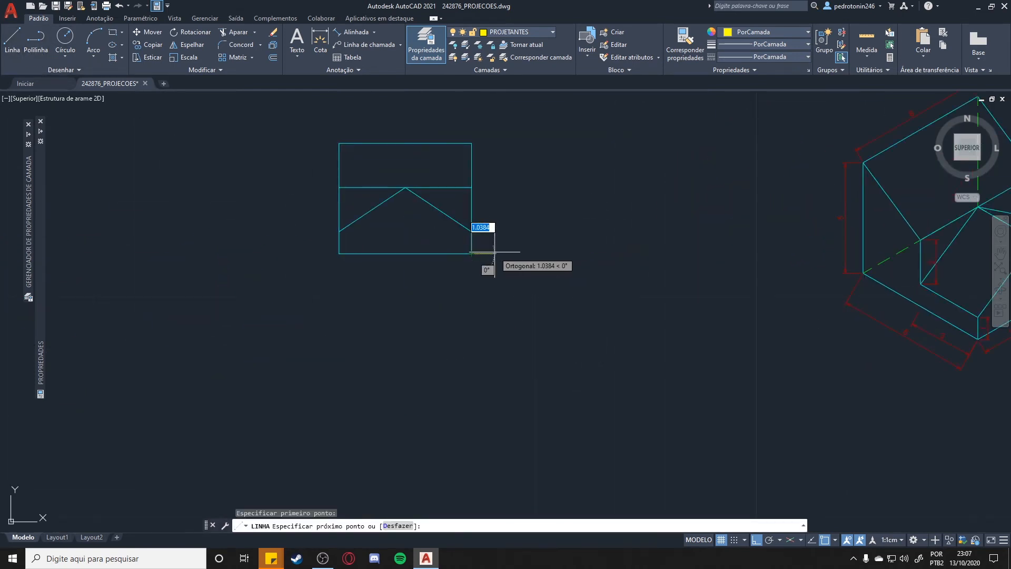
type("3")
key("Return")
key("Escape")
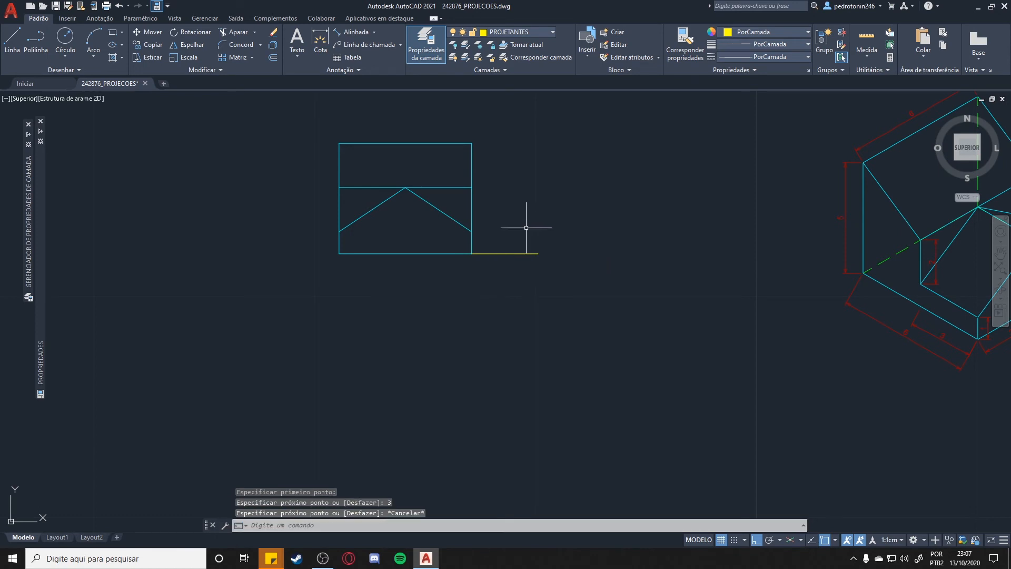
left_click(19, 40)
left_click(472, 143)
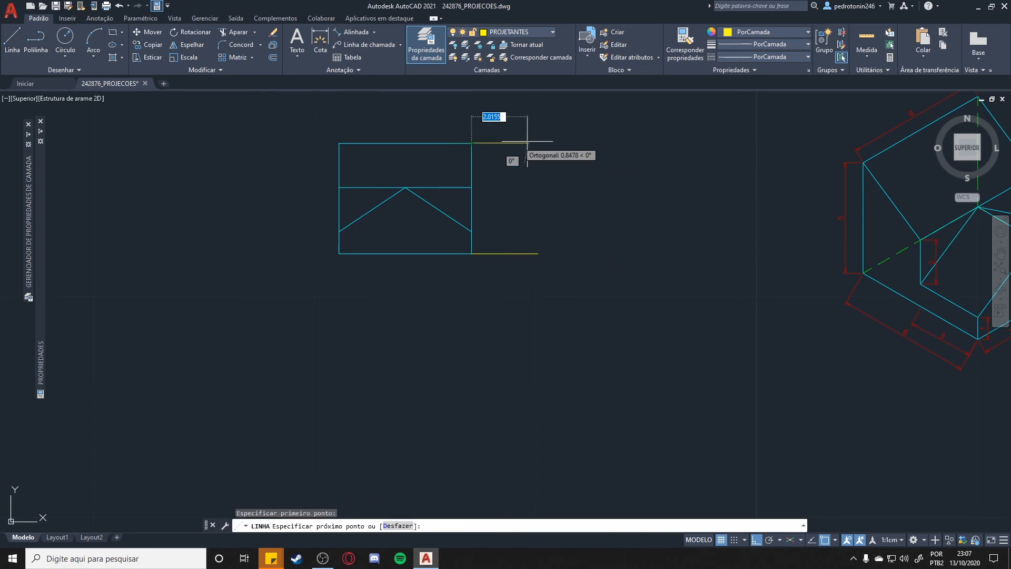
key("Escape")
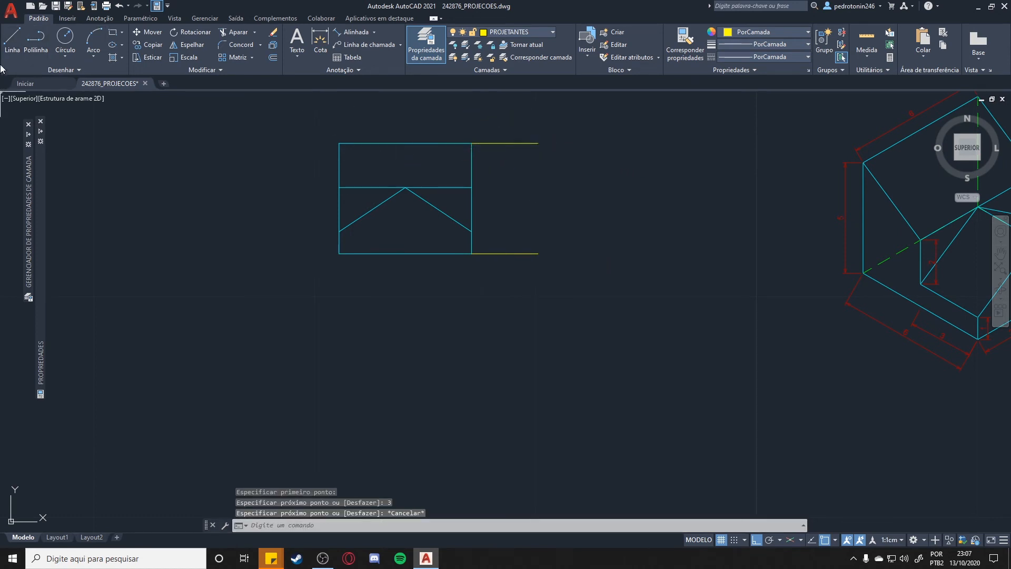
Step: Draw the remaining 3-unit projection lines outward from the rectangle's corners: downward, upward and to the left
left_click(339, 253)
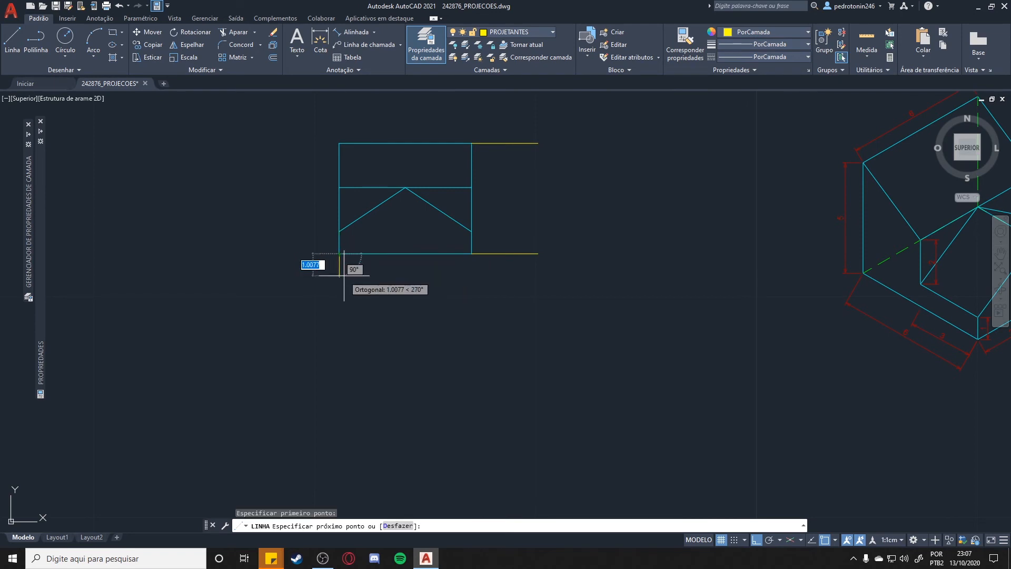
type("3")
key("Return")
key("Escape")
left_click(4, 39)
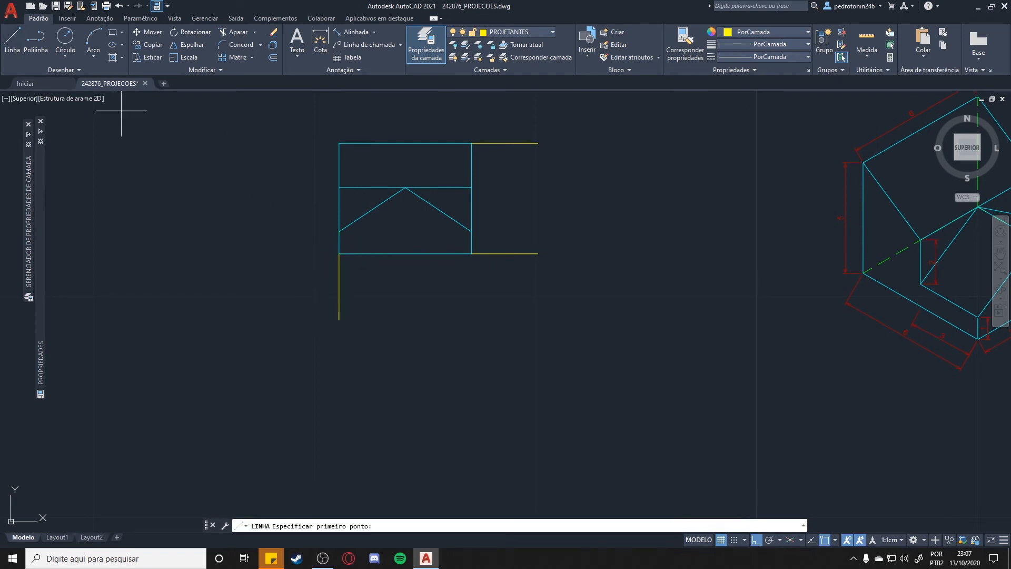
left_click(471, 253)
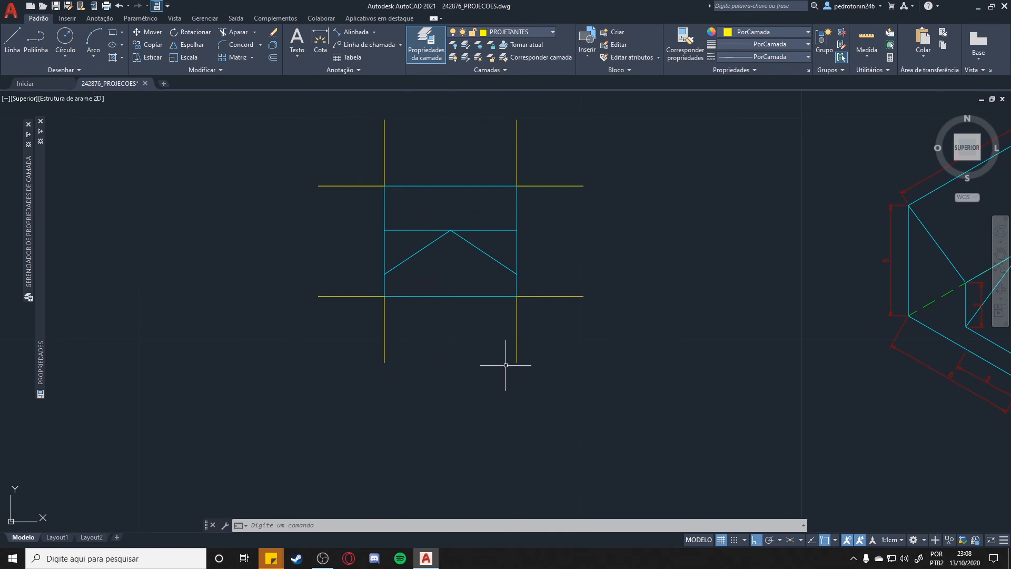
middle_click_drag(723, 365, 475, 355)
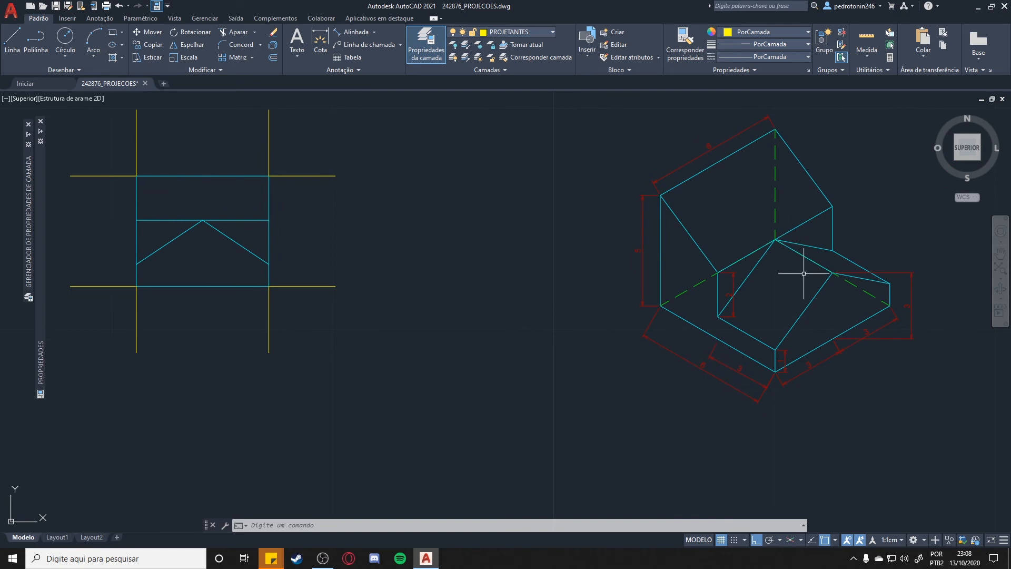
middle_click_drag(421, 317, 468, 302)
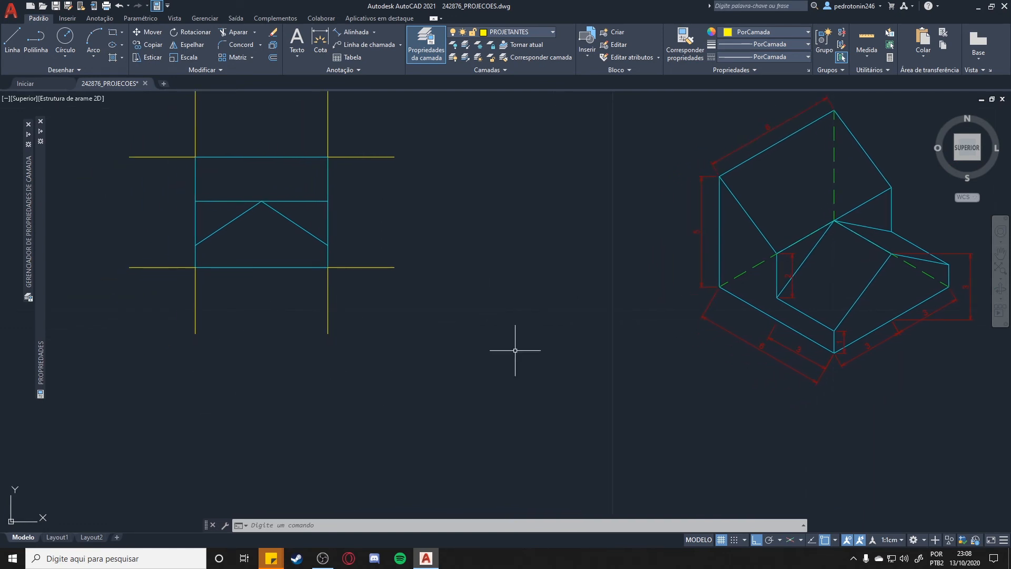
middle_click_drag(595, 305, 504, 328)
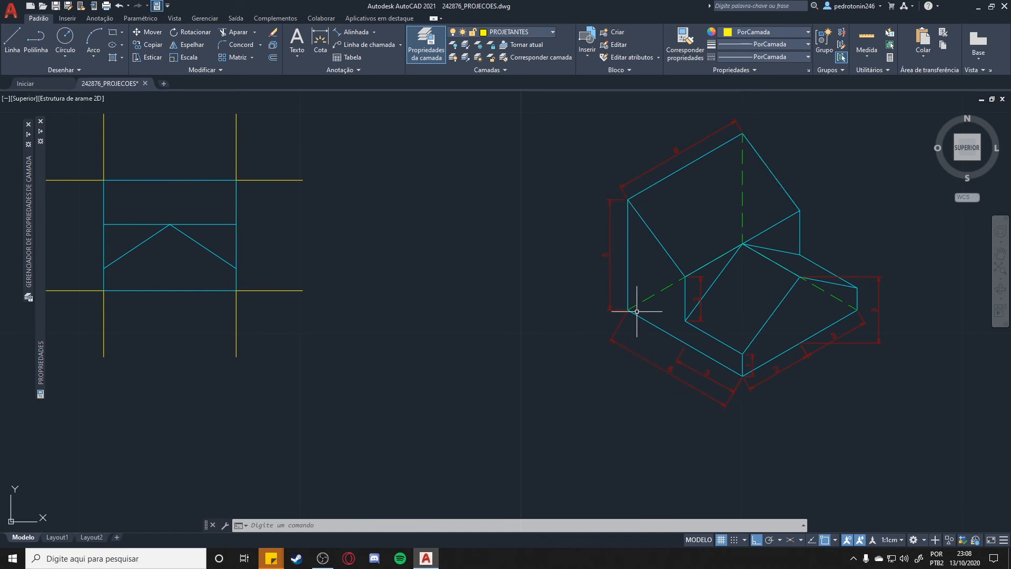
middle_click_drag(362, 247, 551, 219)
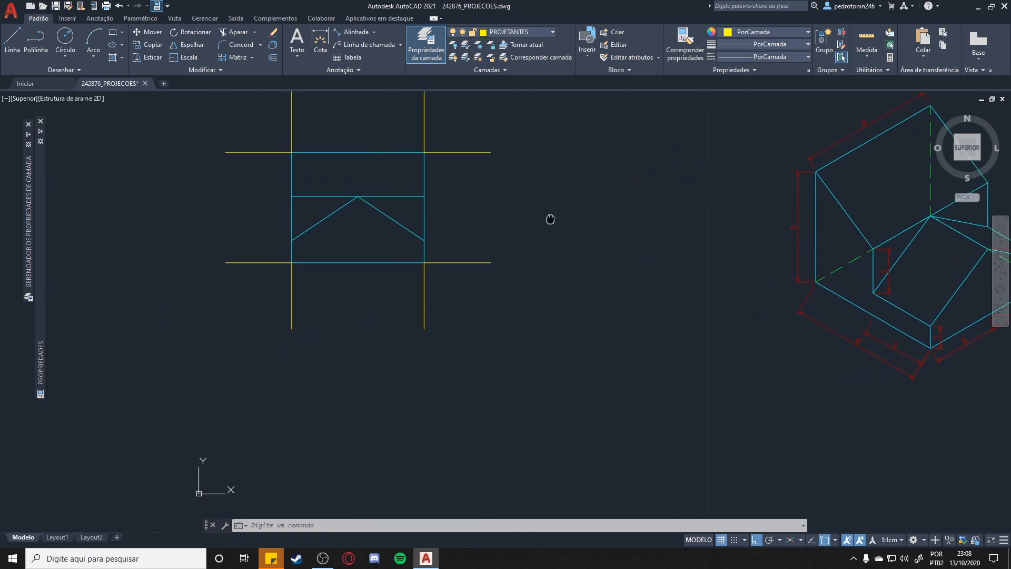
Step: On the VISÍVEIS layer, draw a 6 by 6 square for the top view at the lower ends of the front view's downward projection lines
left_click(528, 32)
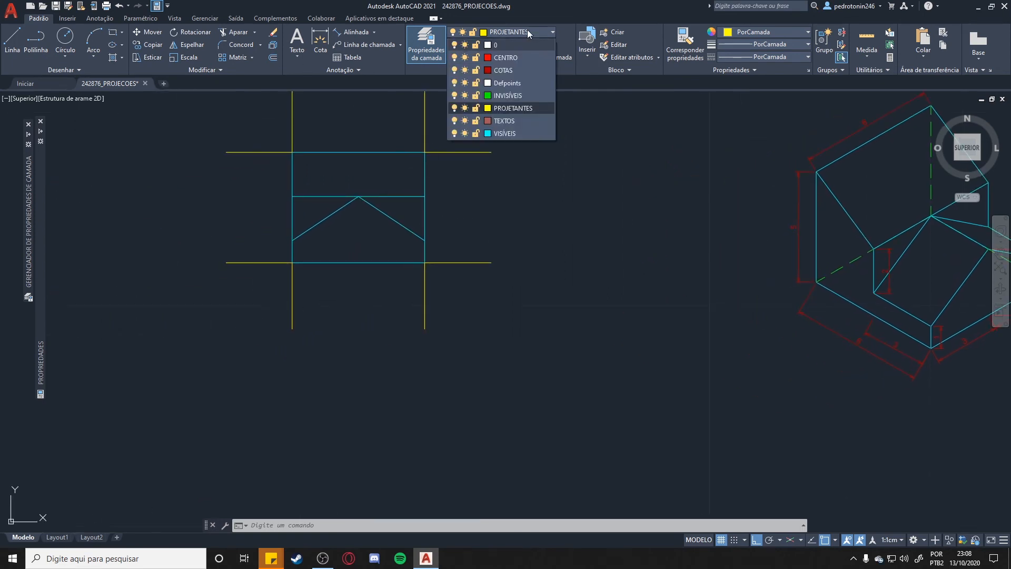
left_click(514, 134)
left_click(12, 40)
left_click(293, 328)
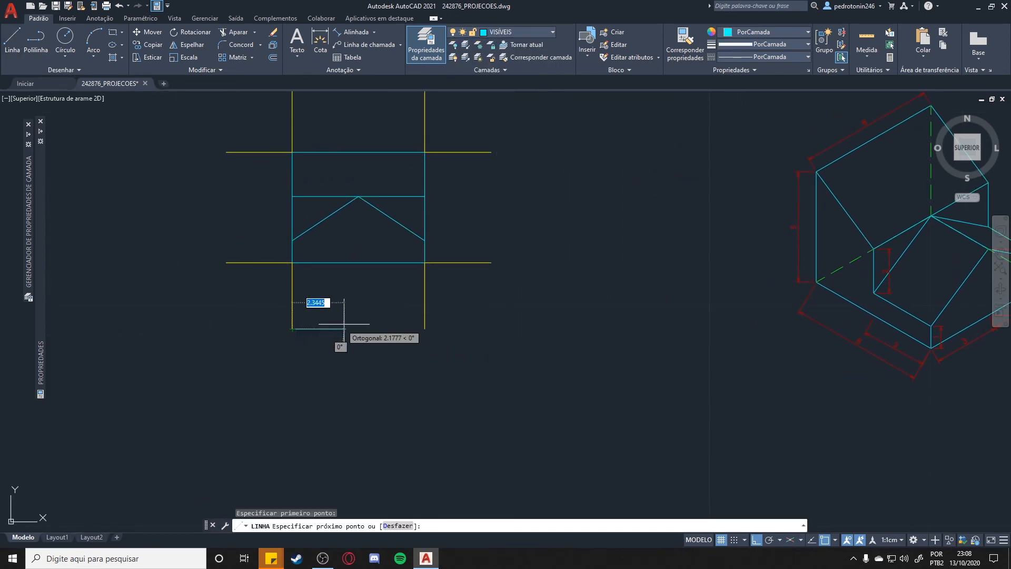
type("6")
key("Return")
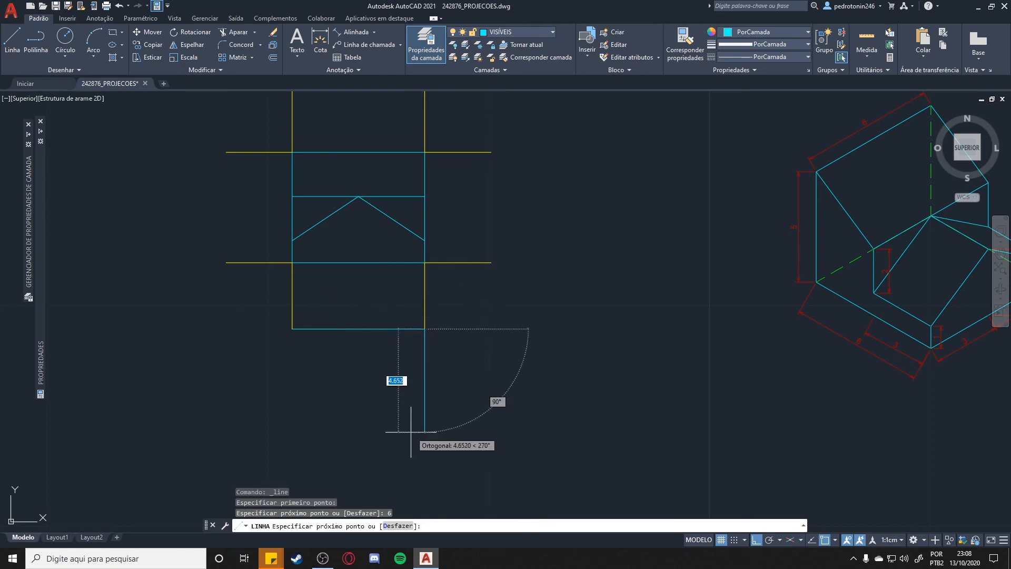
type("6")
key("Return")
scroll(398, 430, "up", 2)
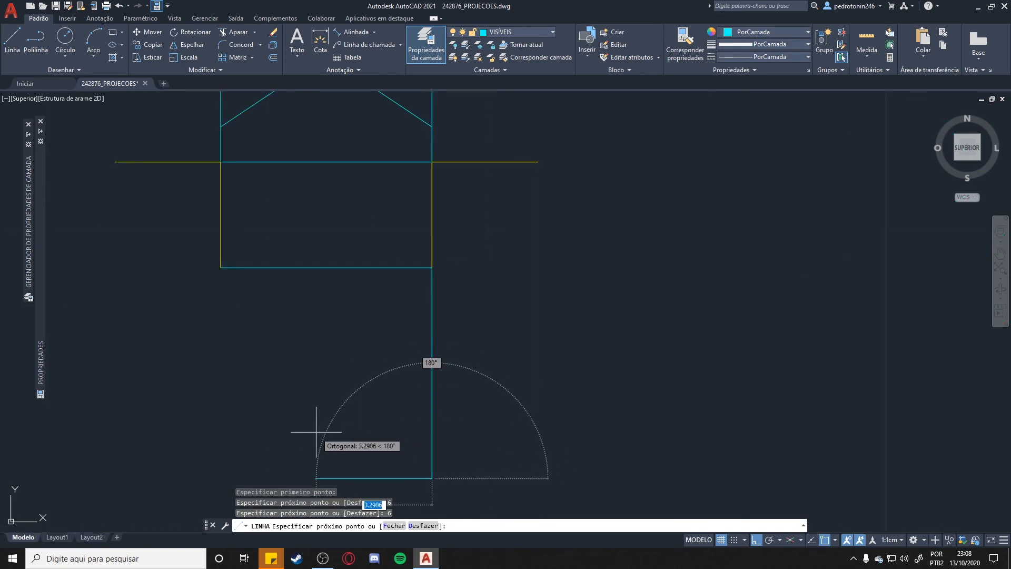
type("6")
key("Return")
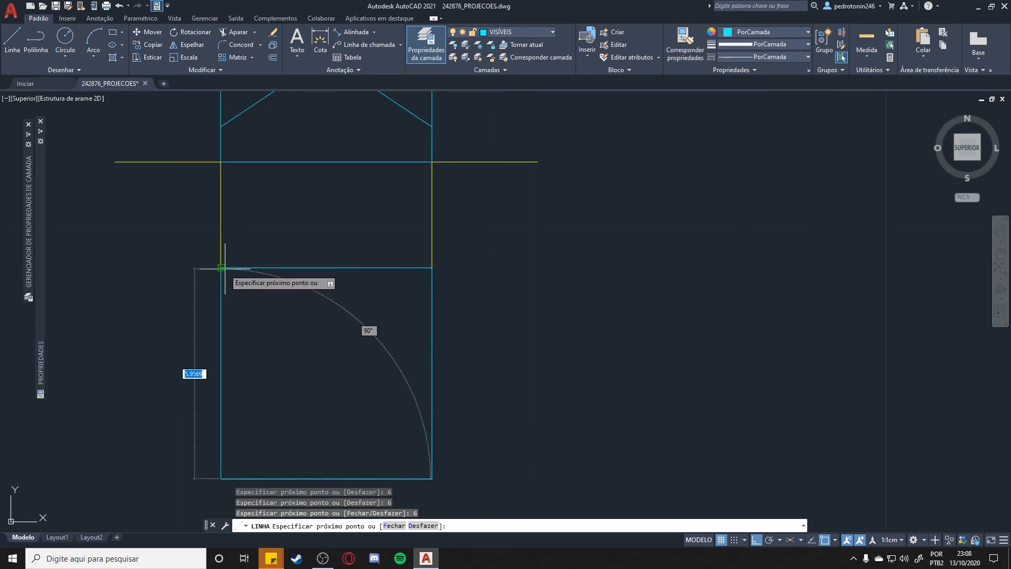
scroll(349, 337, "down", 2)
key("Escape")
Step: Draw a horizontal line across the 6 by 6 square between the midpoints of its vertical sides
middle_click_drag(851, 279, 795, 318)
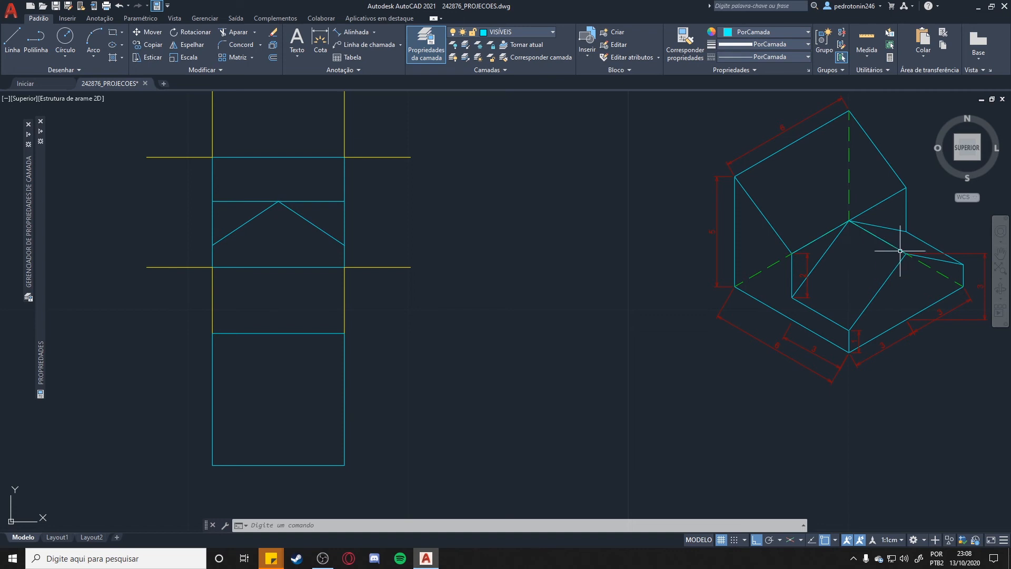
middle_click_drag(617, 330, 650, 308)
left_click(13, 39)
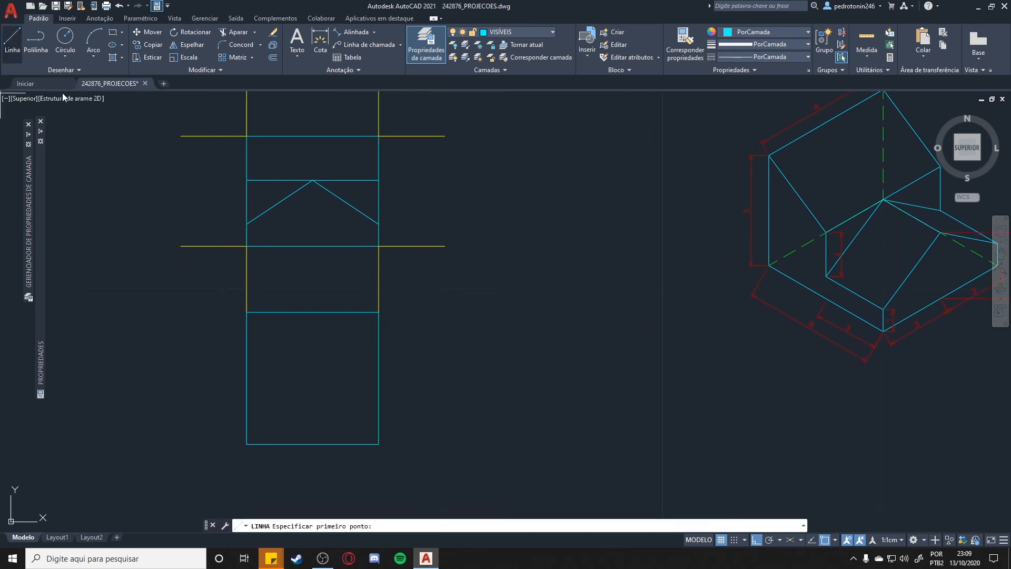
left_click(247, 378)
left_click(379, 377)
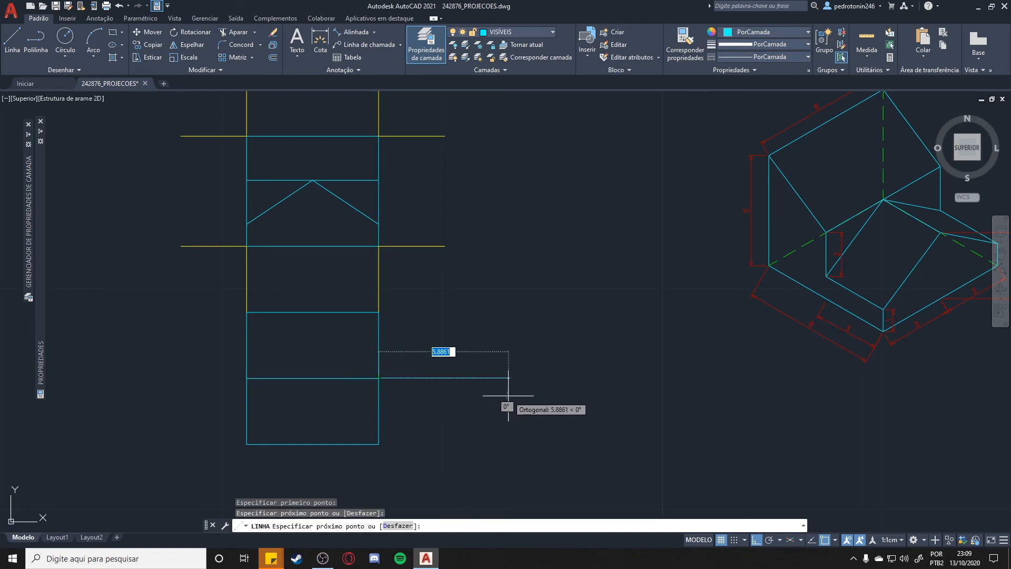
key("Escape")
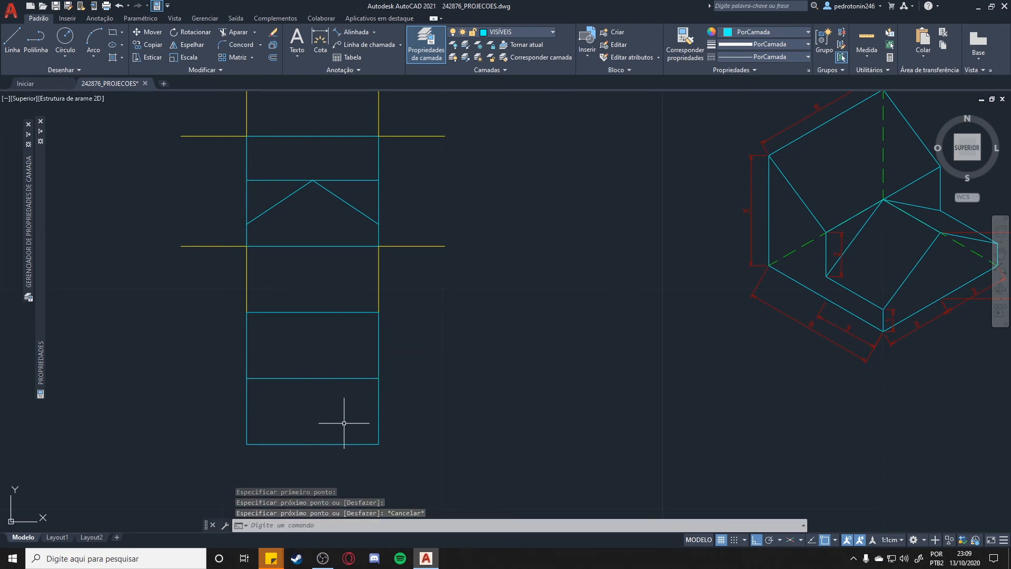
Step: Draw a vertical line from the midpoint of the square's horizontal dividing line down to the midpoint of its bottom edge
middle_click_drag(941, 273, 896, 286)
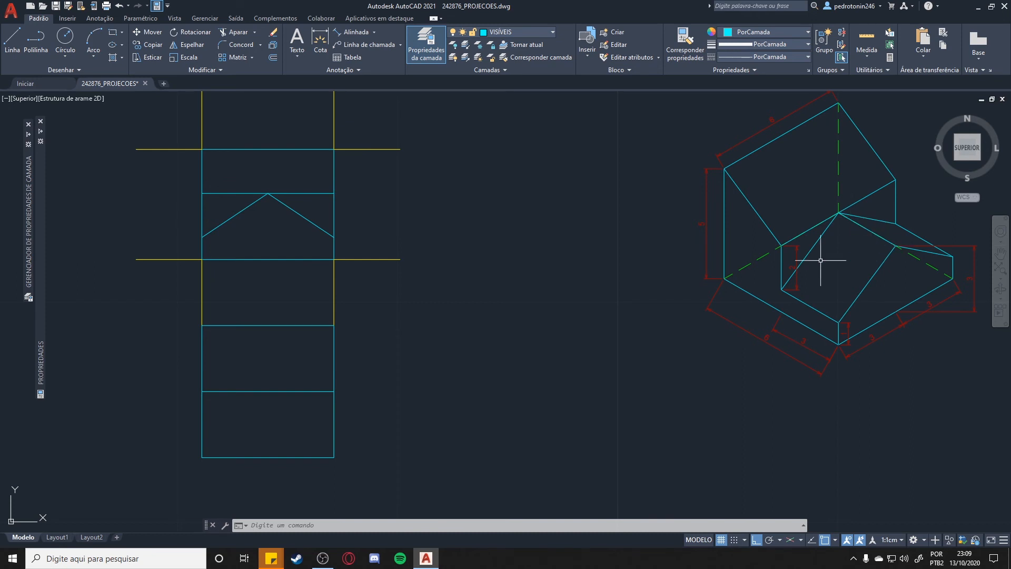
middle_click_drag(620, 296, 691, 273)
left_click(13, 40)
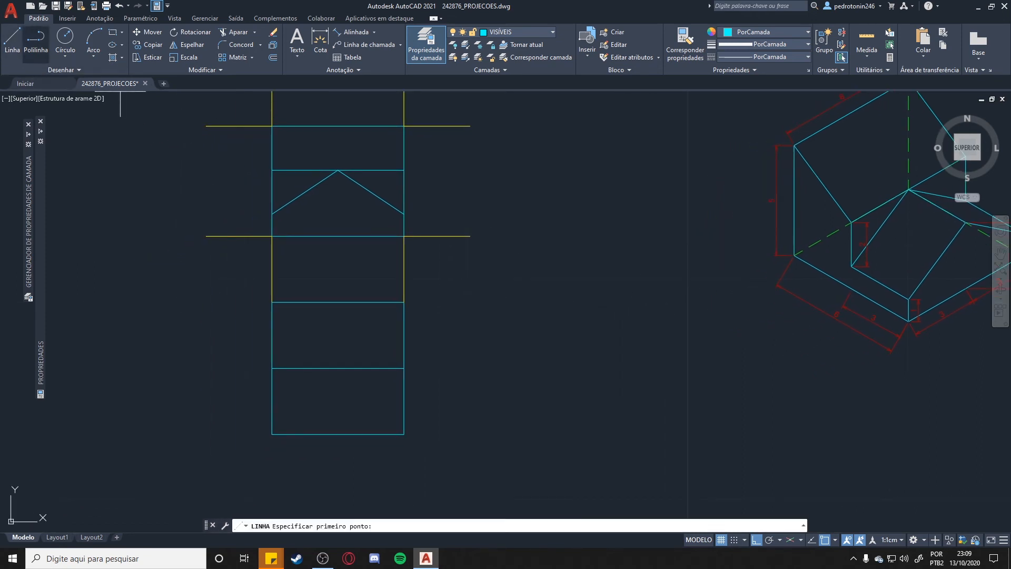
left_click(338, 368)
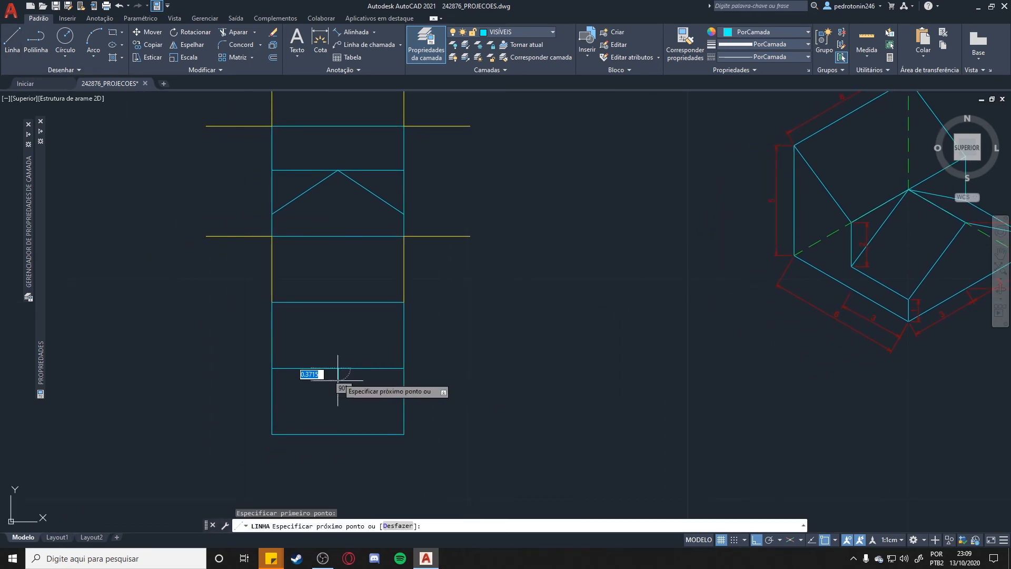
left_click(338, 435)
key("Escape")
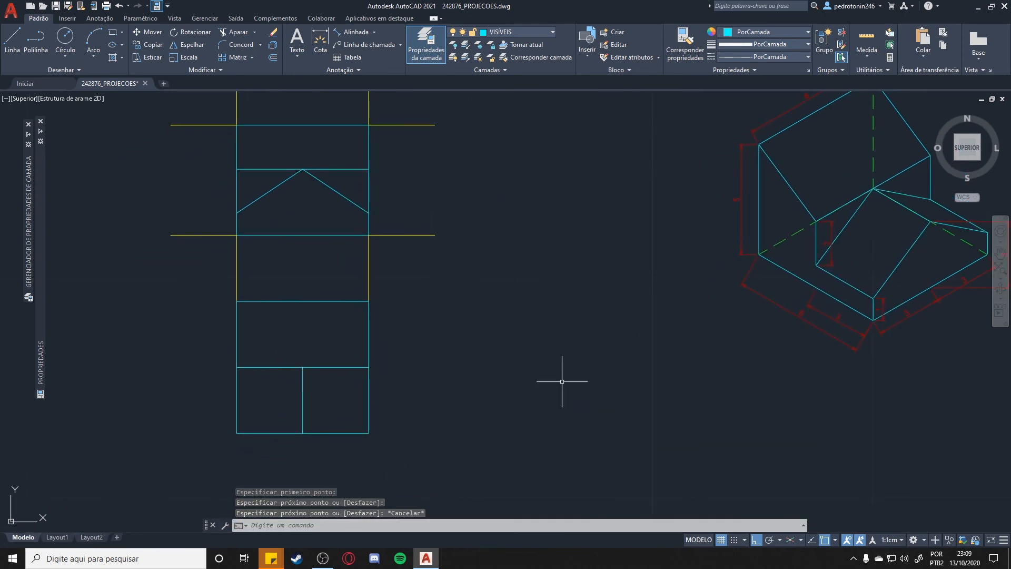
Step: On the PROJETANTES layer, draw a 3-unit projection line downward from the bottom-right corner of the top view
middle_click_drag(914, 206, 812, 242)
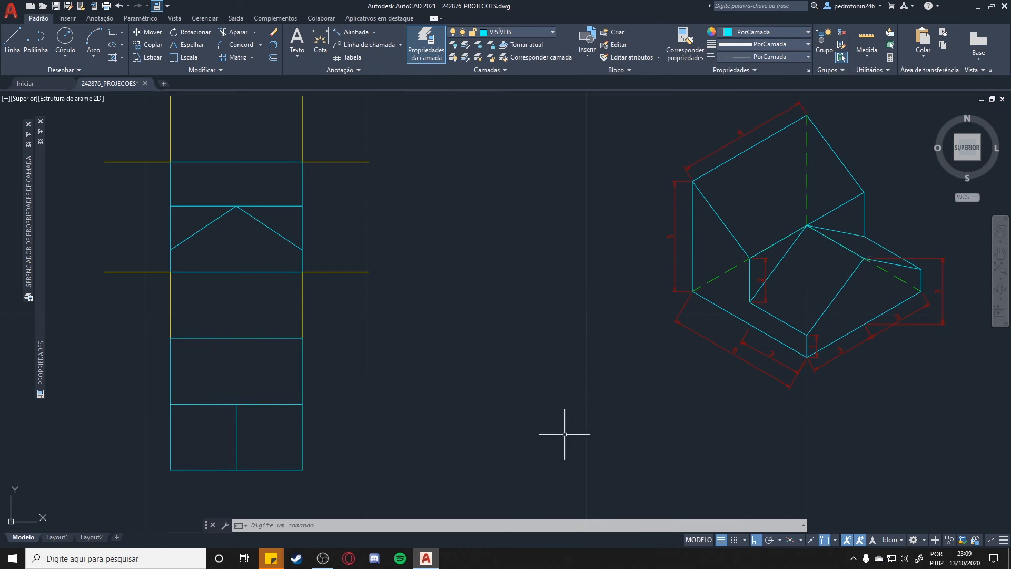
middle_click_drag(565, 434, 596, 389)
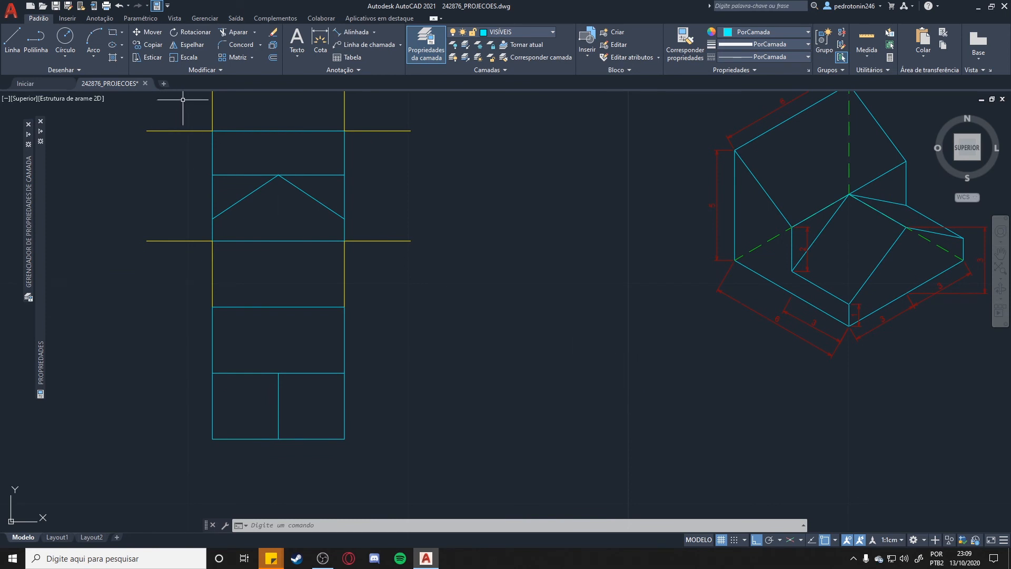
left_click(12, 42)
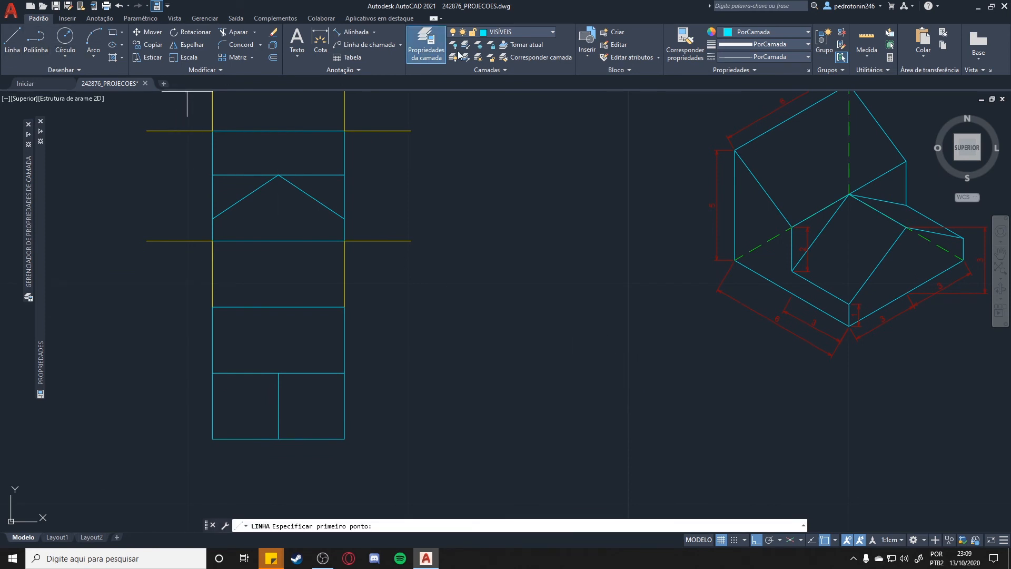
left_click(514, 33)
left_click(527, 108)
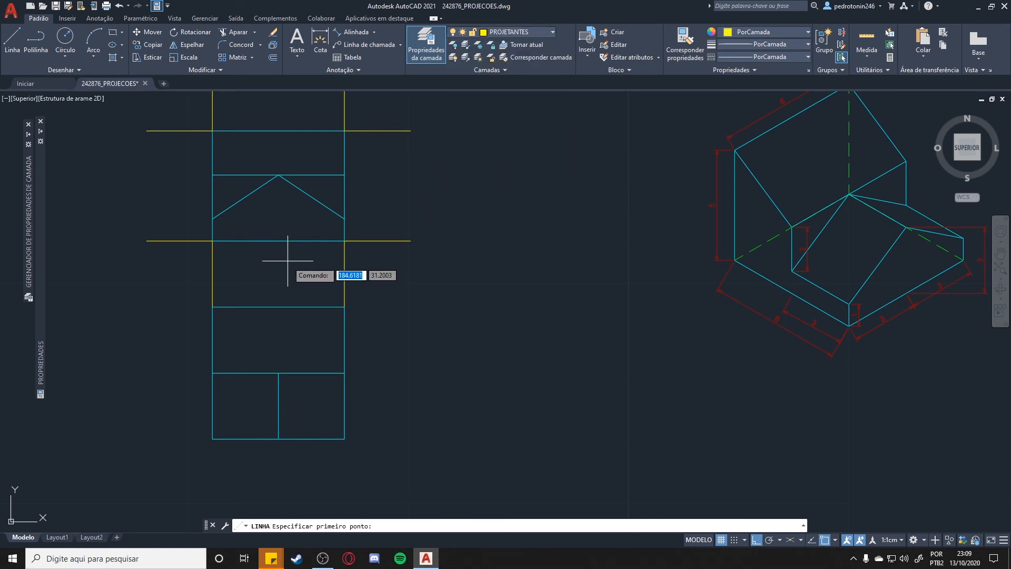
middle_click_drag(398, 306, 473, 183)
left_click(421, 320)
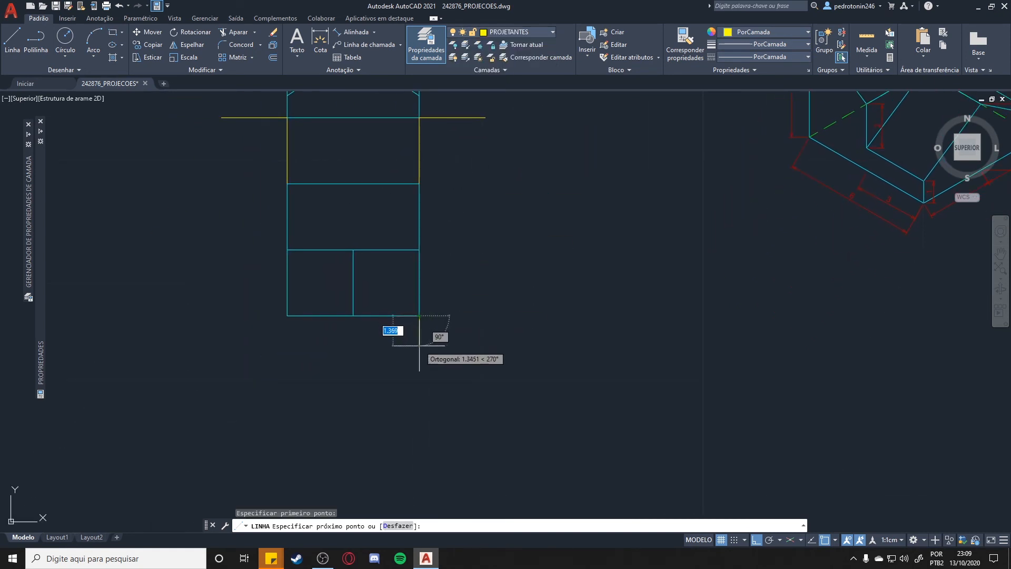
type("3")
key("Return")
key("Escape")
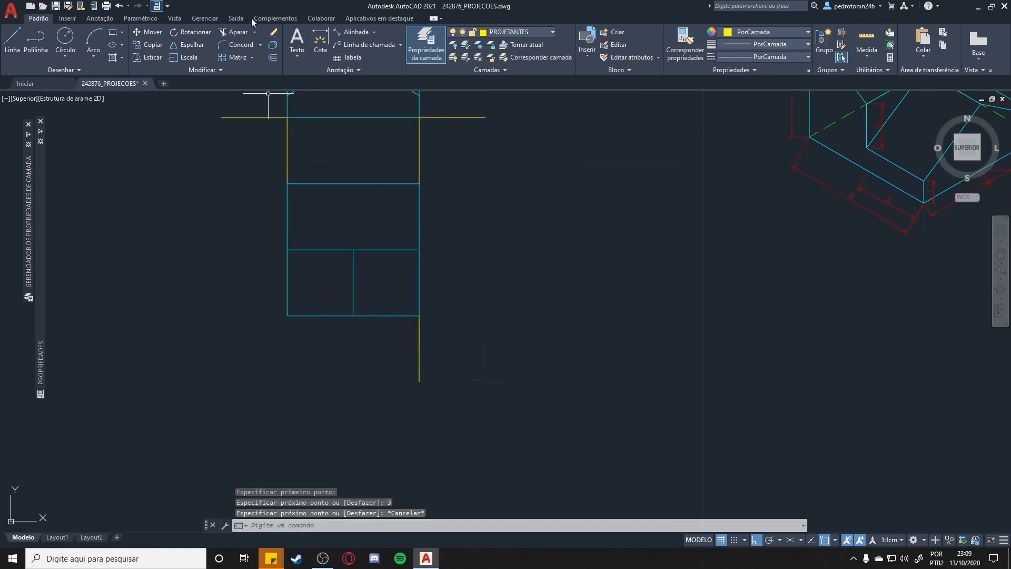
Step: Draw a 3-unit projection line to the right from the top view's bottom-right corner and the remaining outward projection lines from its other corners
left_click(15, 43)
left_click(420, 316)
type("3")
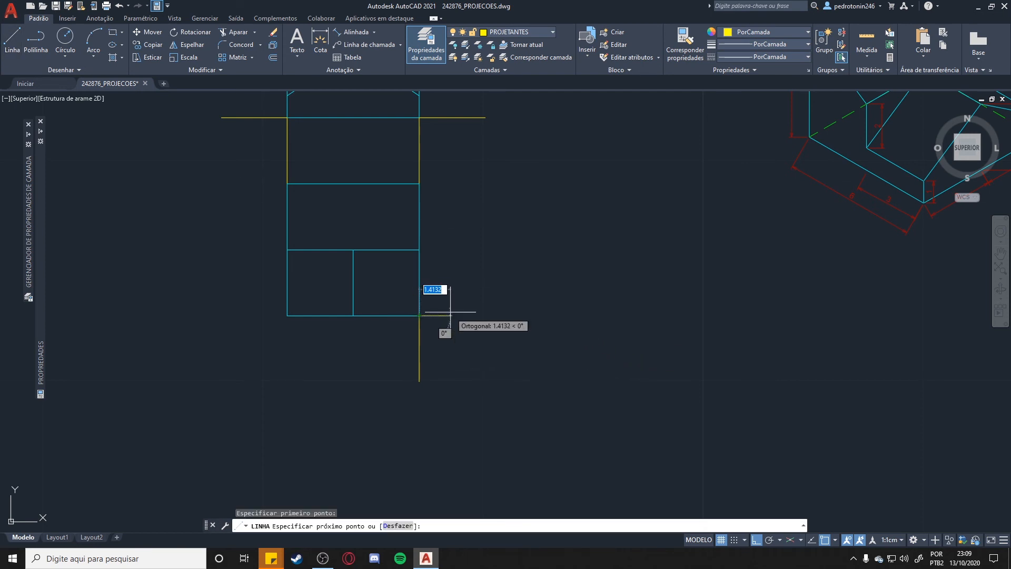
key("Return")
key("Escape")
left_click(12, 38)
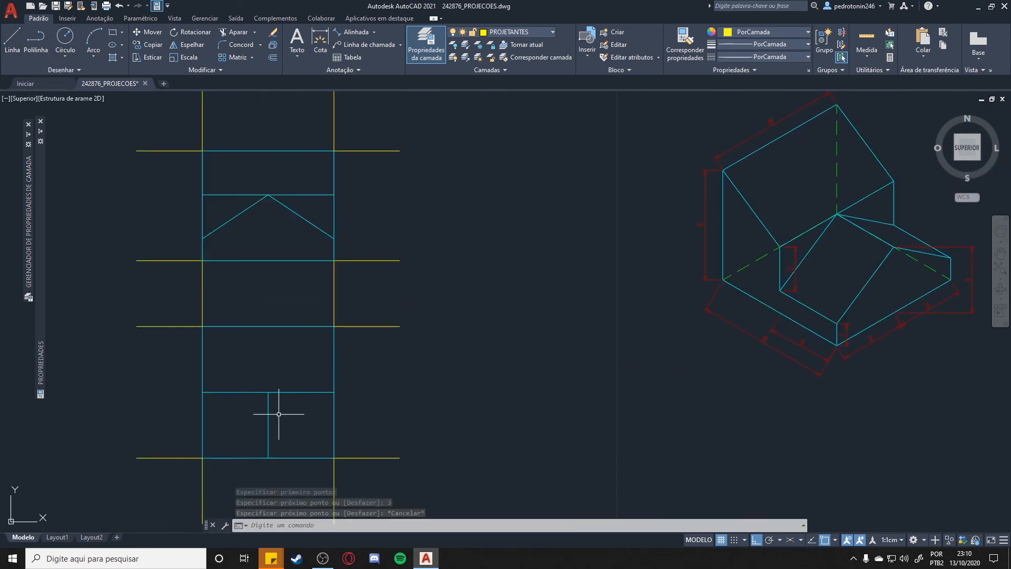
Step: On the VISÍVEIS layer, draw a 6 by 5 rectangle for the side view at the ends of the front view's right-hand projection lines
middle_click_drag(512, 359, 574, 328)
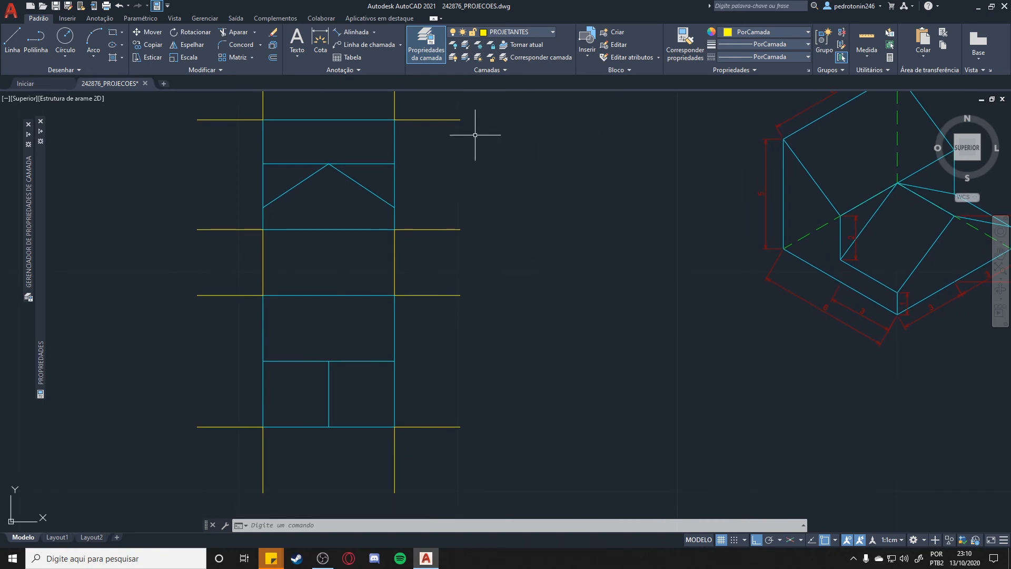
middle_click_drag(659, 229, 594, 244)
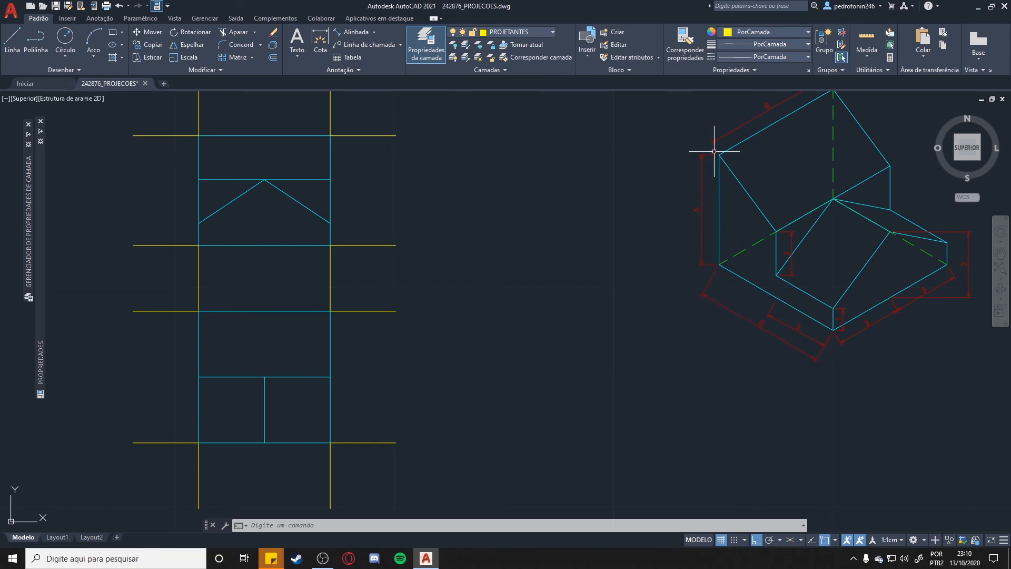
left_click(10, 42)
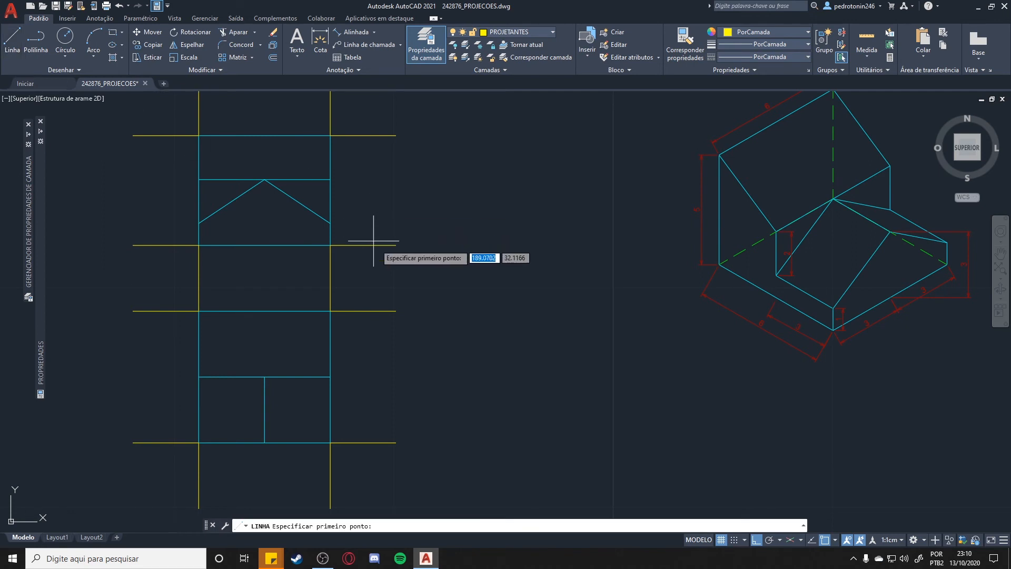
left_click(494, 39)
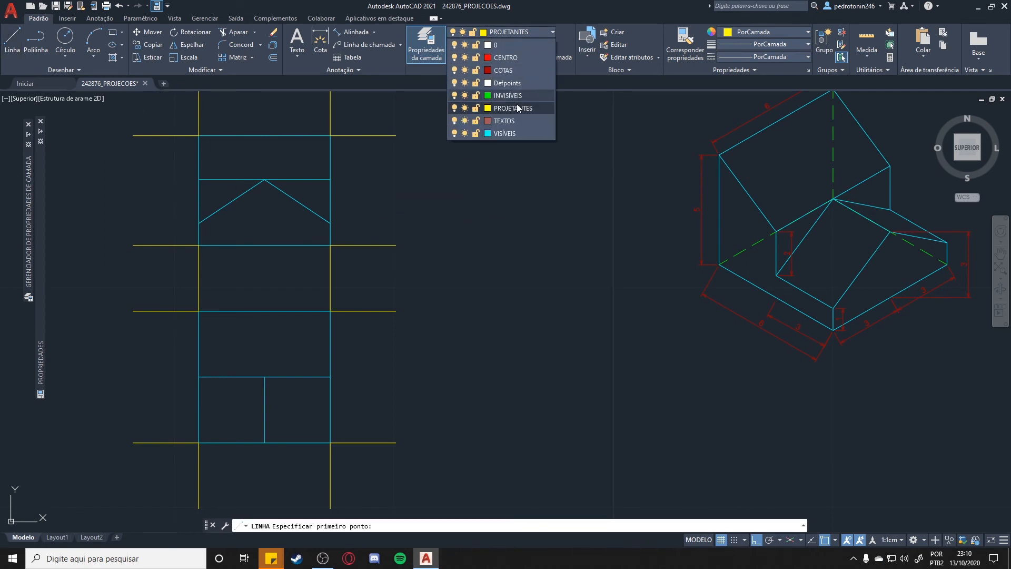
left_click(513, 134)
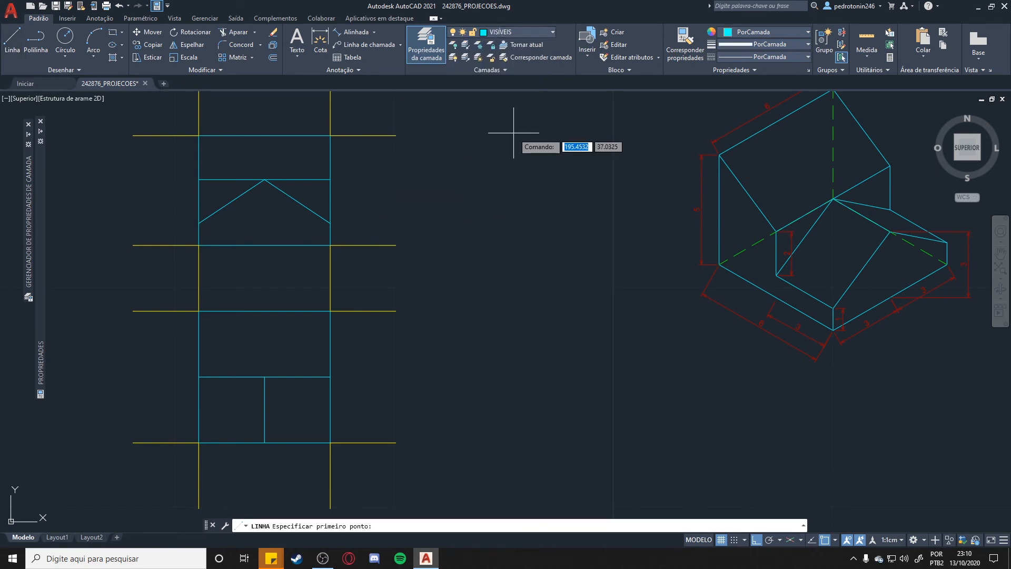
left_click(397, 245)
type("6")
key("Return")
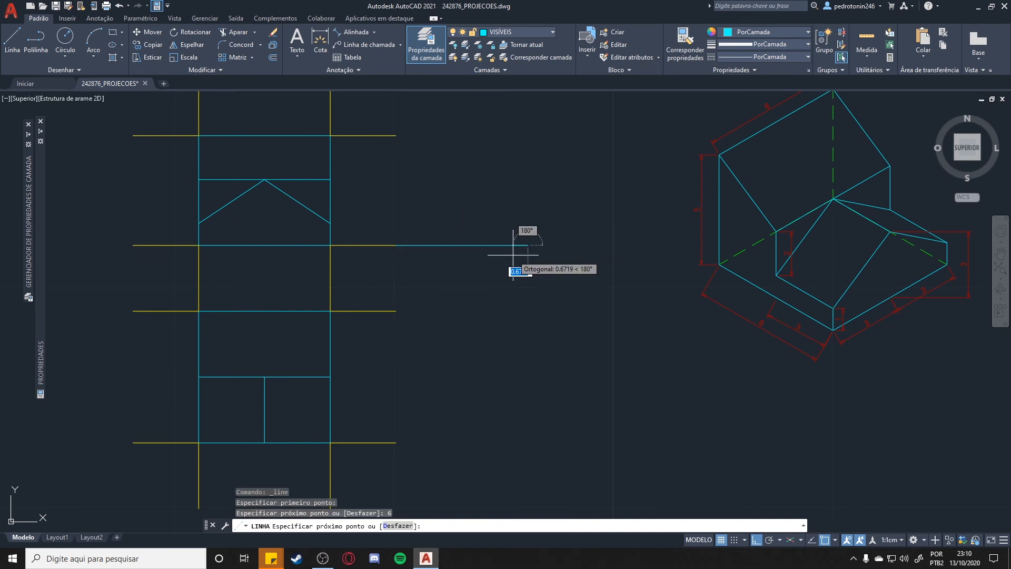
type("5")
key("Return")
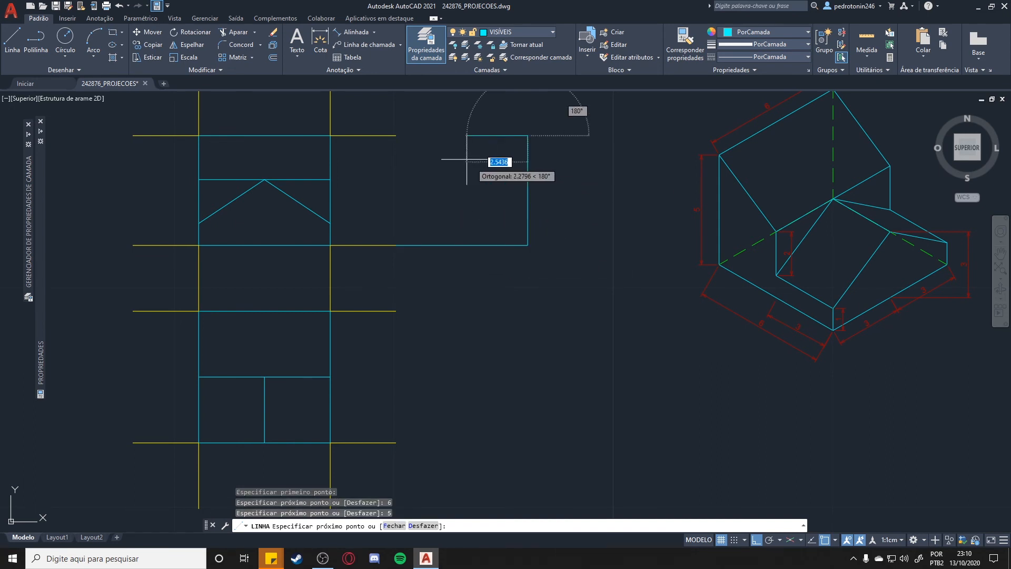
type("6")
key("Return")
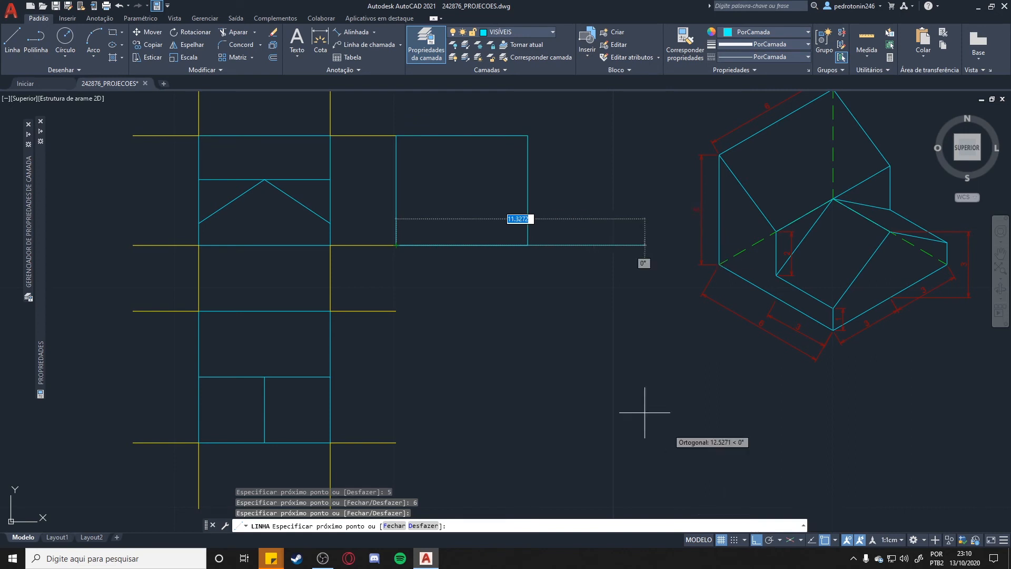
key("Escape")
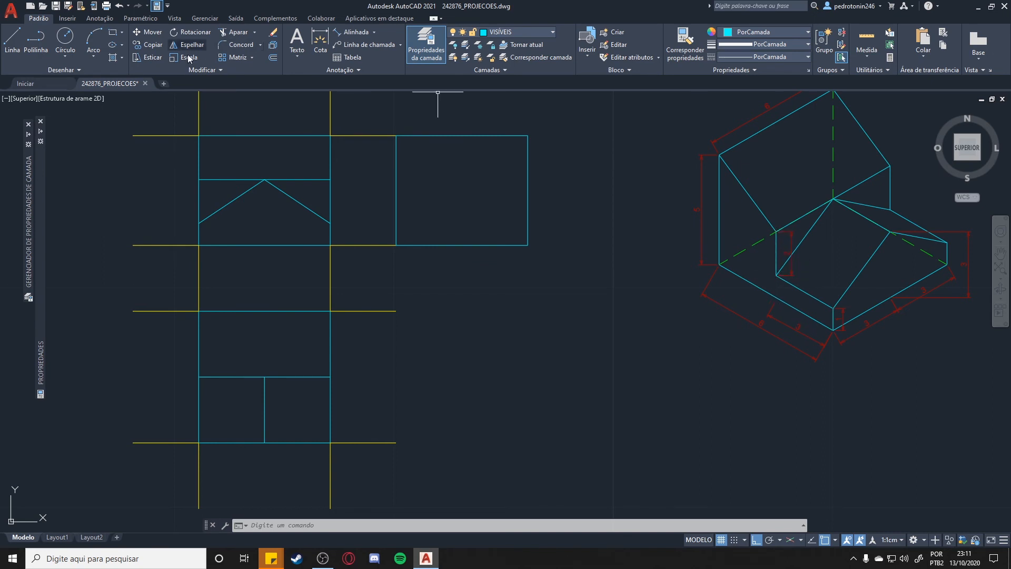
Step: From the side view's bottom-right corner, draw connected lines 1 unit up, 3 left and 2 up, and delete the 1-unit segment
left_click(12, 39)
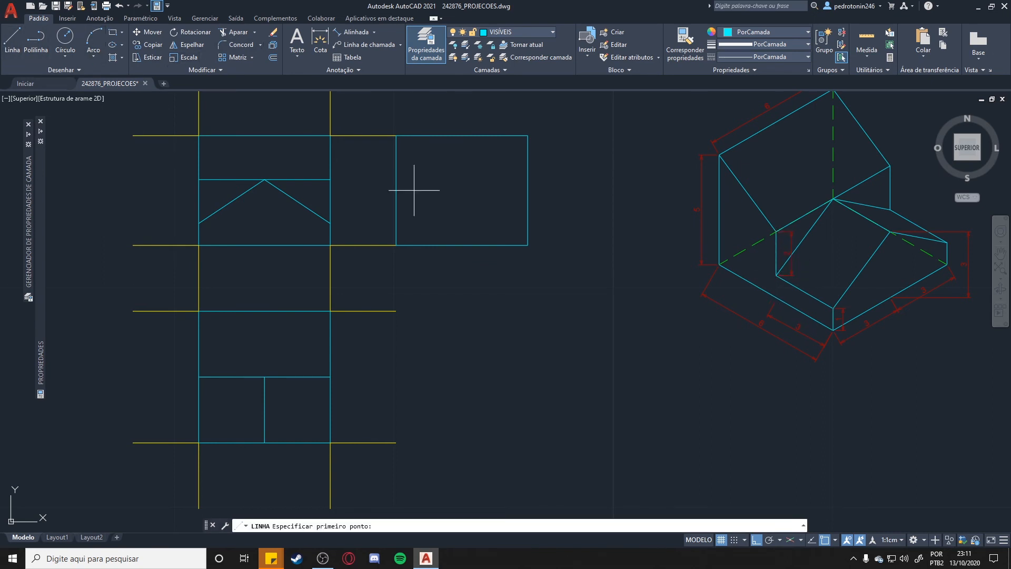
left_click(528, 245)
type("1")
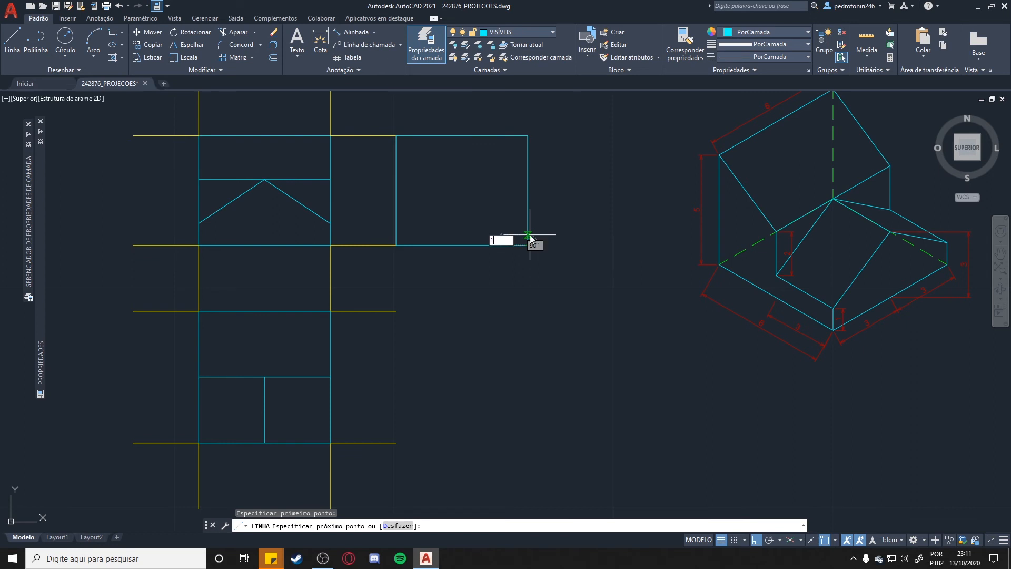
key("Return")
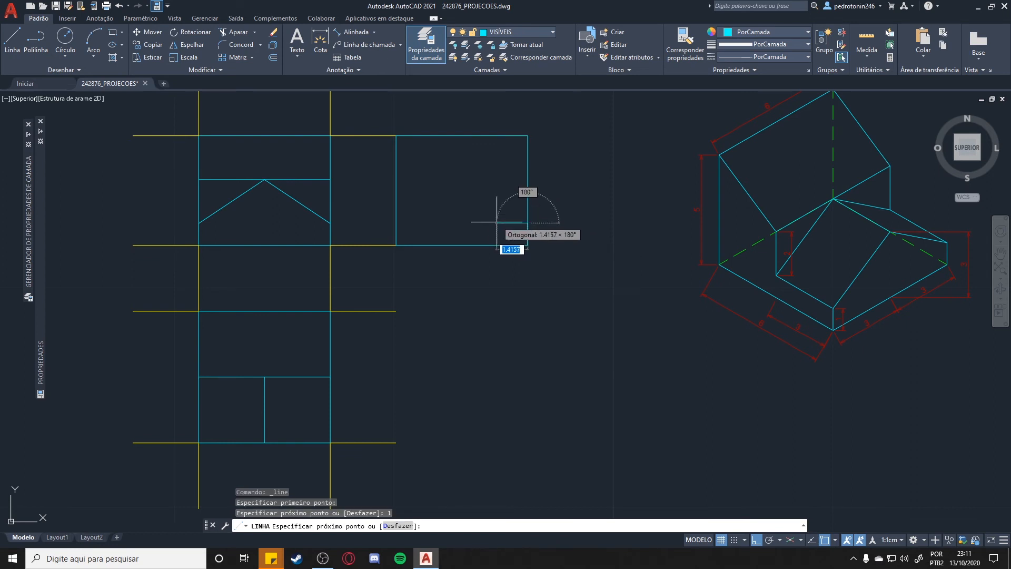
type("3")
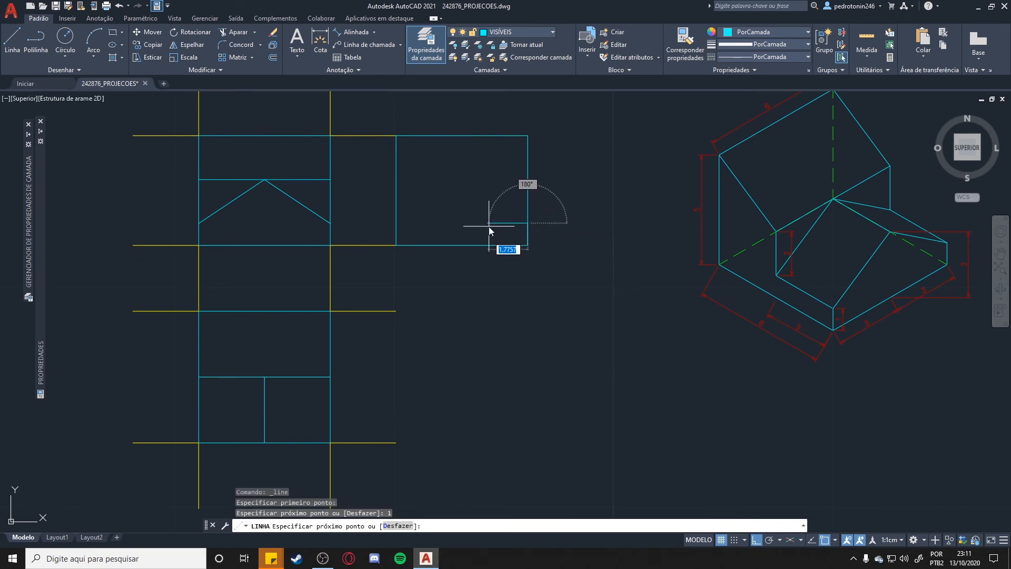
key("Return")
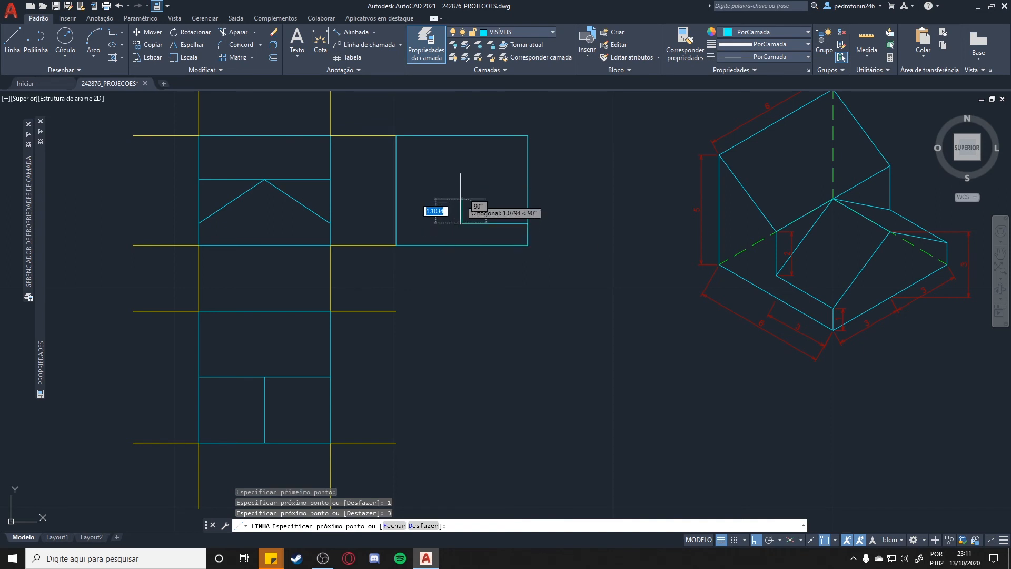
type("2")
key("Return")
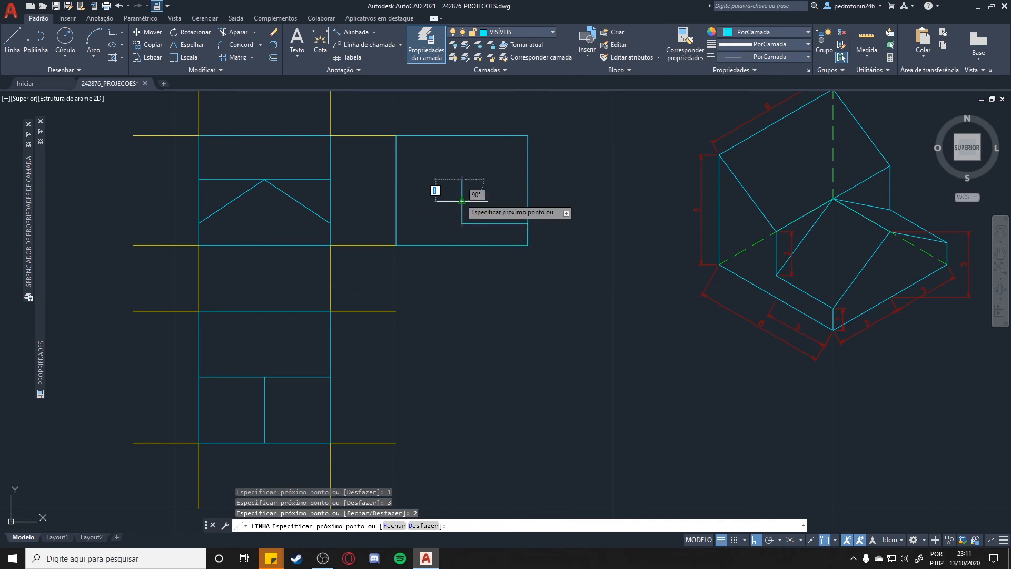
key("Escape")
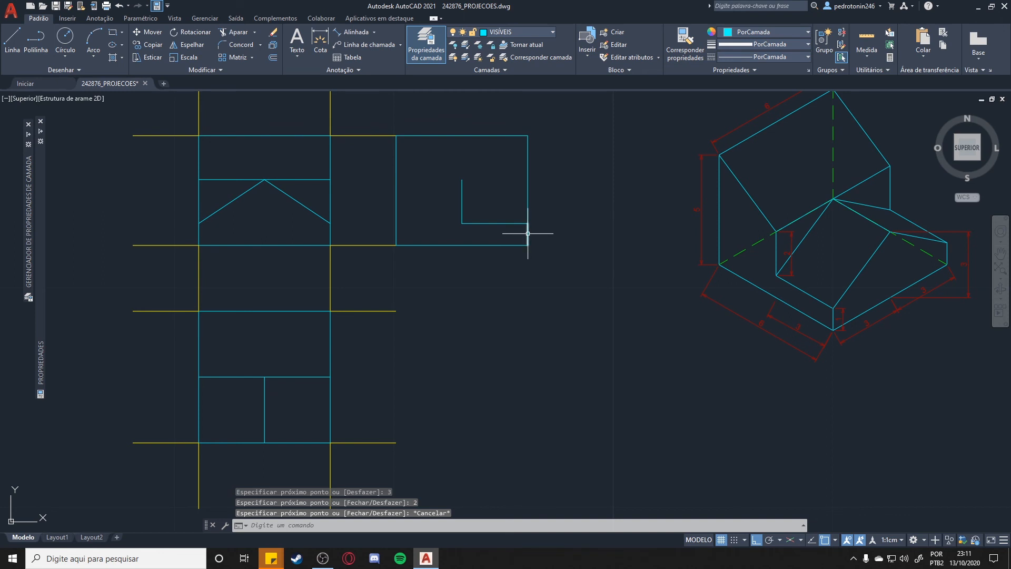
left_click(528, 234)
key("Delete")
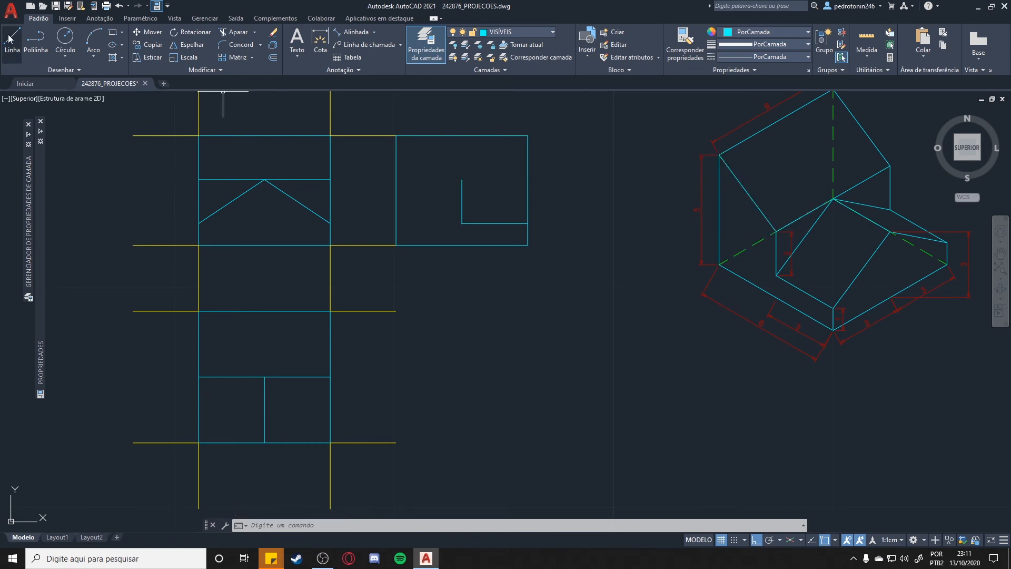
Step: Draw a sloping line from the upper end of the side view's stepped line to its top-left corner
key("l")
key("Return")
left_click(462, 180)
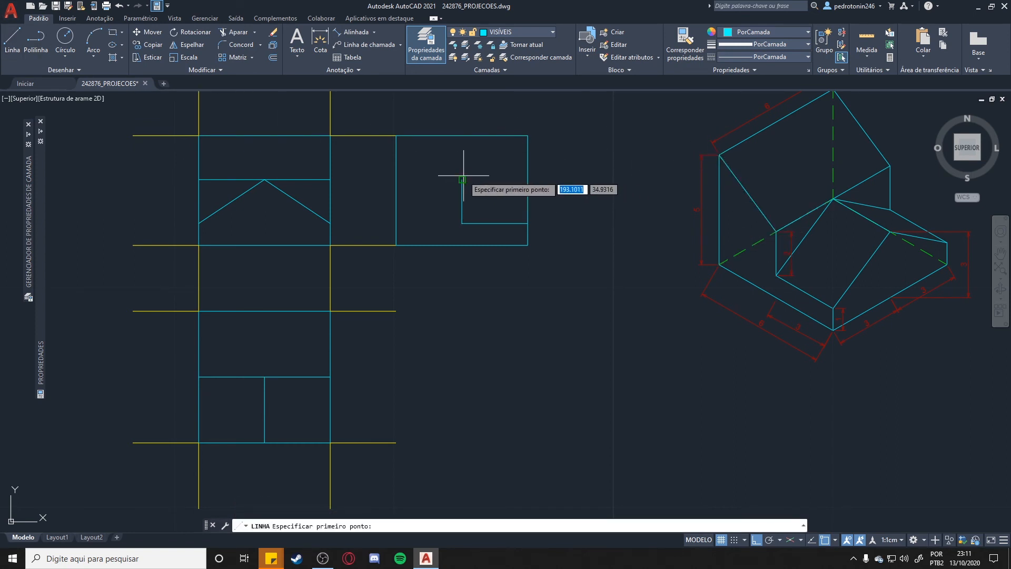
left_click(396, 136)
key("Escape")
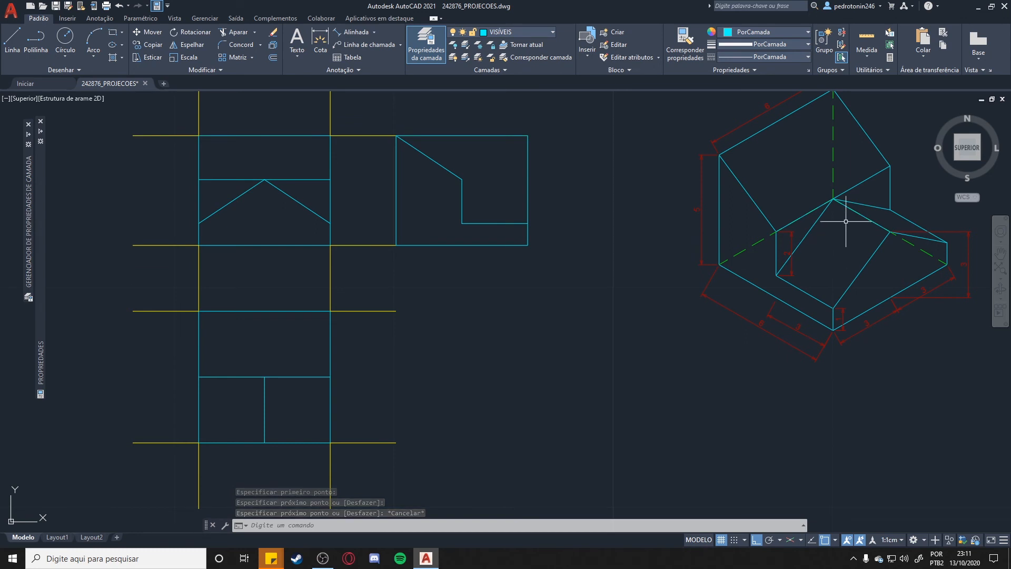
Step: Delete the top and right edges of the side view's rectangle
left_click(483, 135)
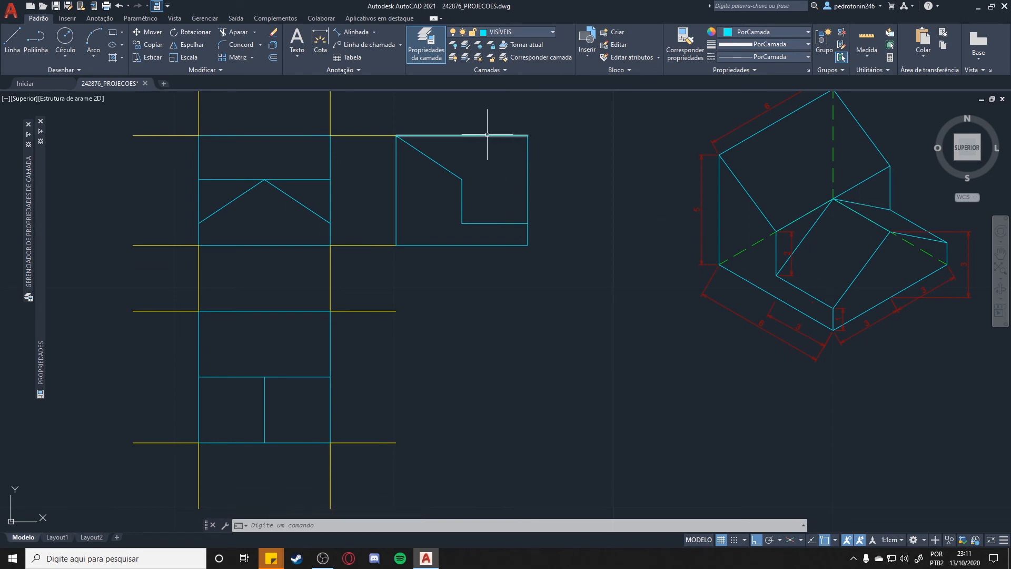
key("Delete")
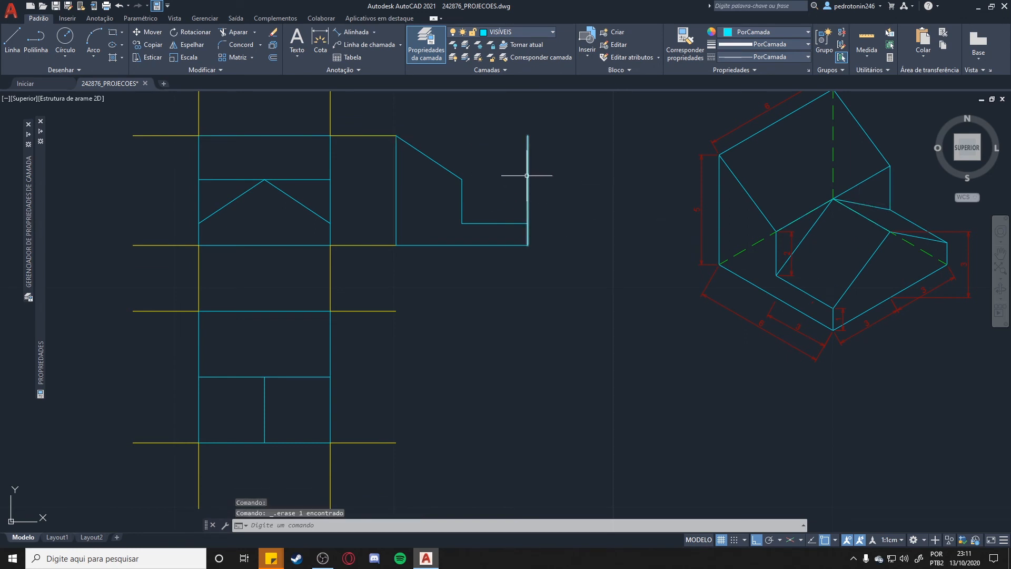
left_click(527, 176)
key("Delete")
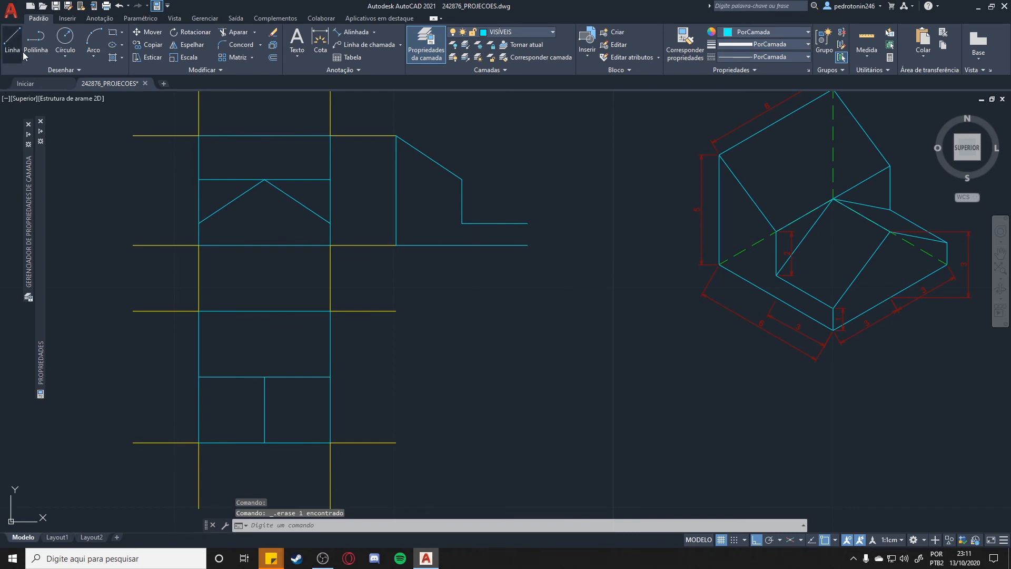
Step: Close the side view's right end with a vertical line from the bottom-right corner up to the end of the step
left_click(12, 39)
left_click(527, 245)
left_click(527, 223)
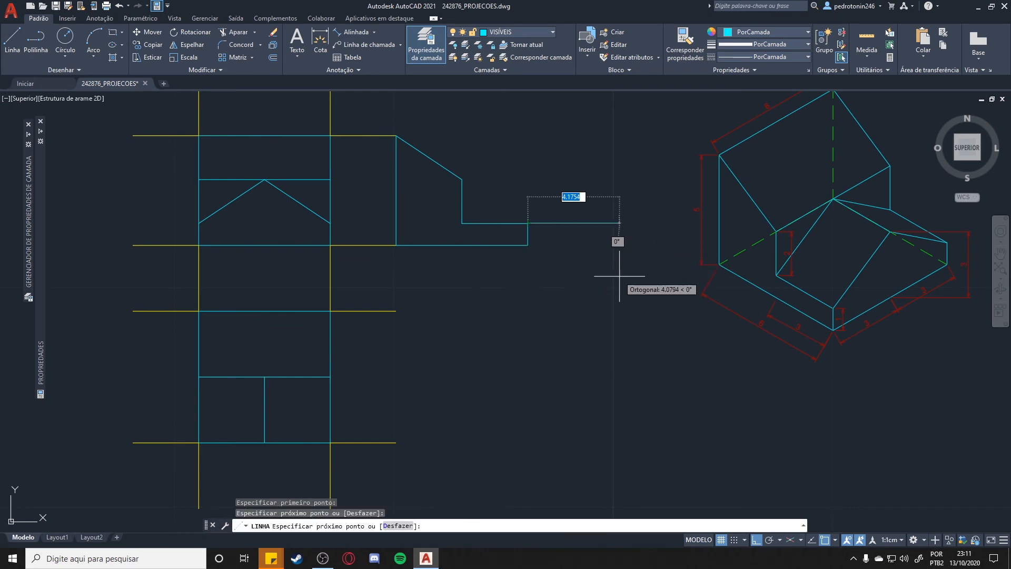
key("Escape")
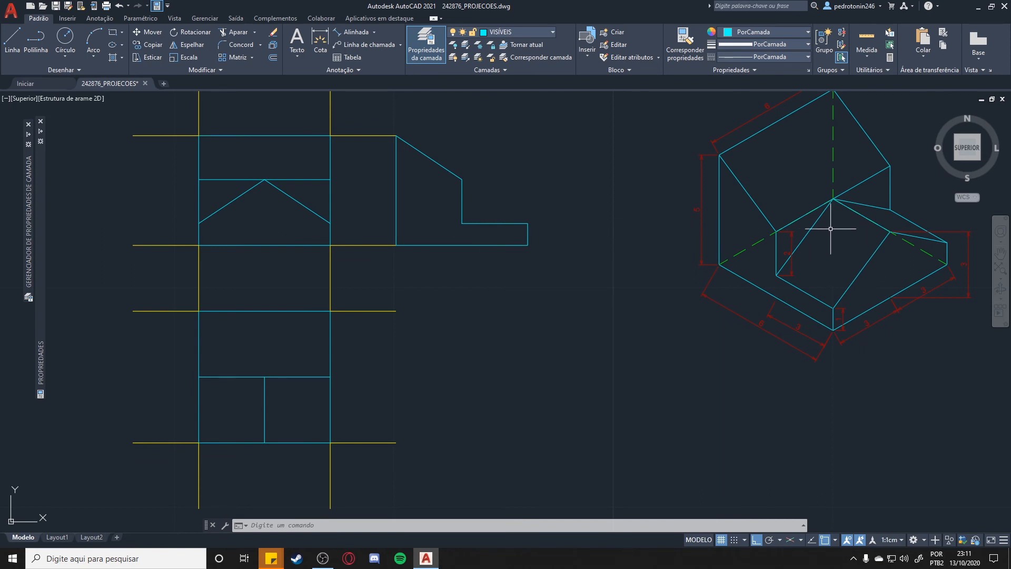
Step: Draw a 3-unit horizontal line right from the lower end of the side view's slope, and a vertical line down to the step's right corner
left_click(778, 275)
left_click(12, 39)
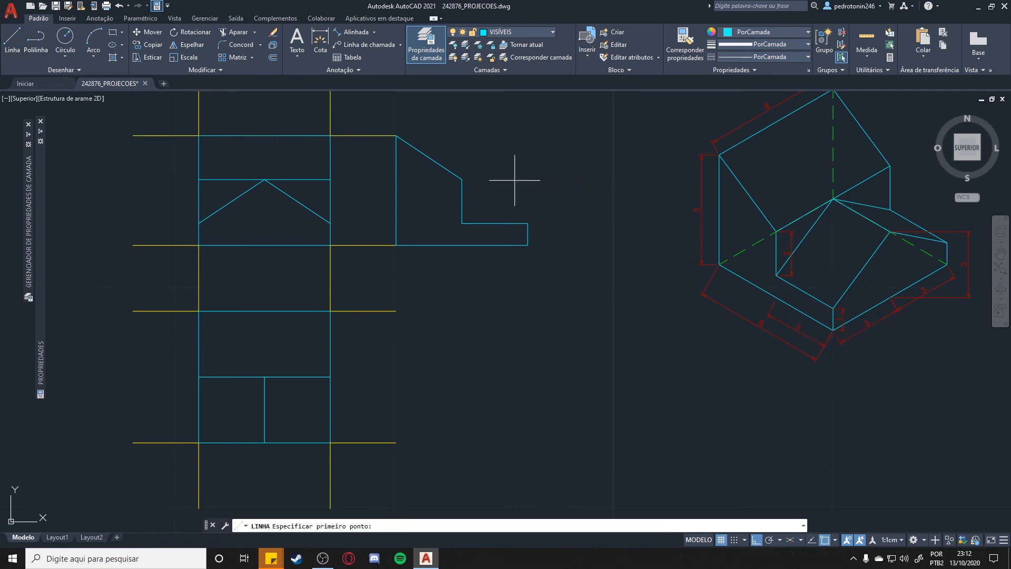
left_click(462, 179)
type("3")
key("Return")
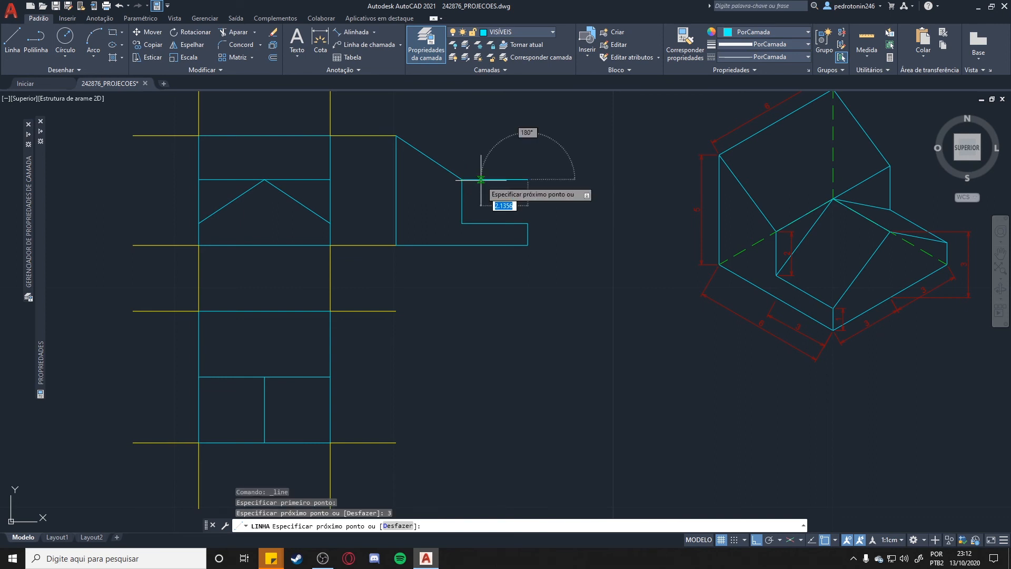
left_click(529, 221)
key("Escape")
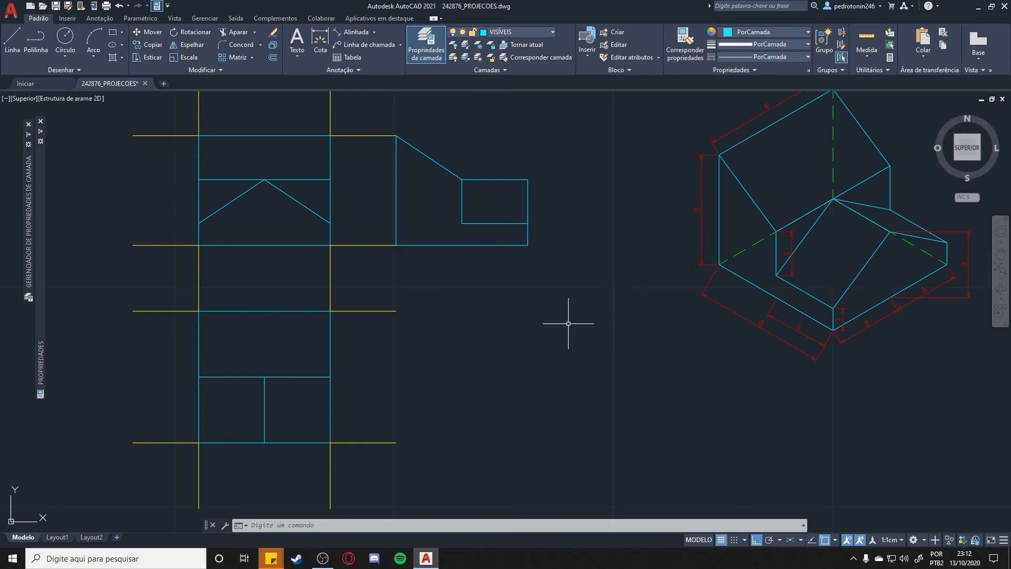
Step: On the PROJETANTES layer, draw 3-unit projection lines downward from both bottom corners of the side view
mouse_move(569, 279)
middle_mouse_down()
mouse_move(587, 291)
mouse_move(629, 286)
middle_mouse_up()
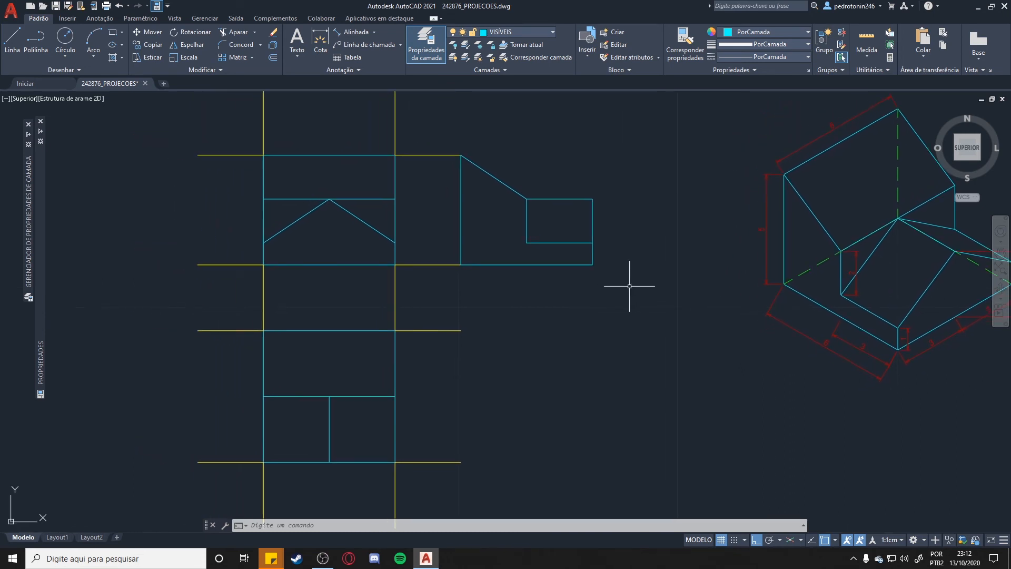
left_click(548, 31)
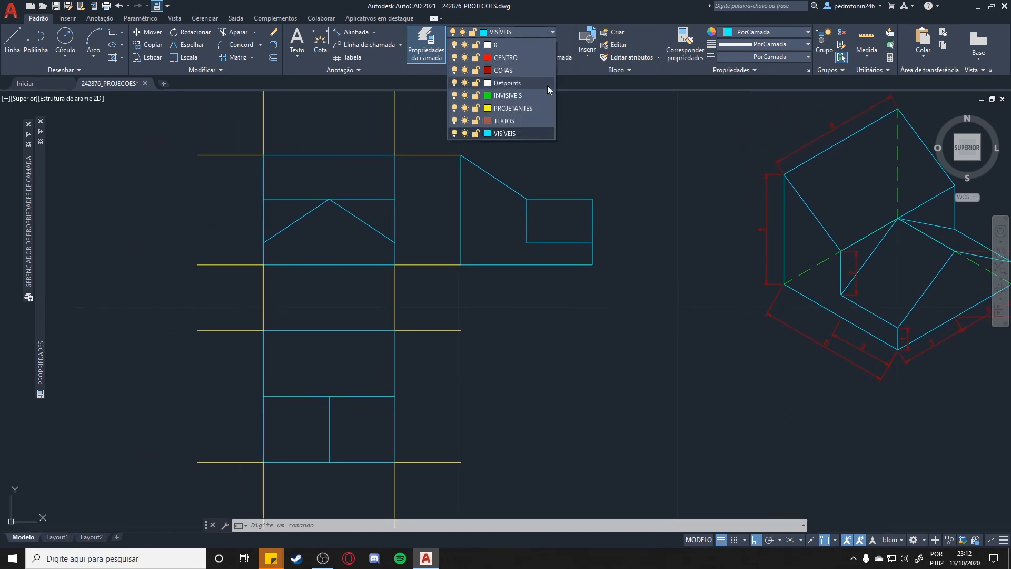
left_click(513, 107)
left_click(11, 42)
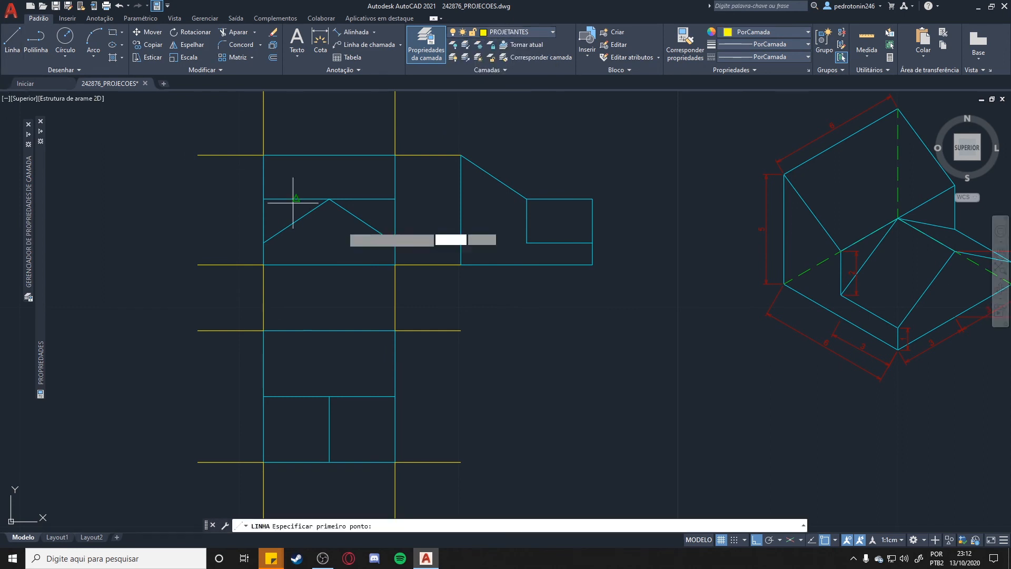
left_click(461, 265)
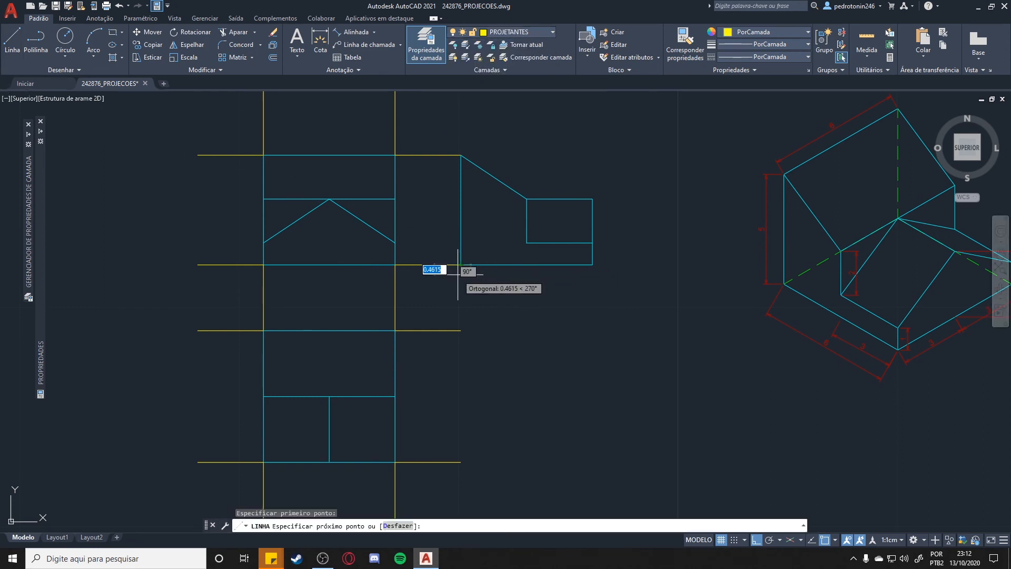
type("3")
key("Return")
key("Escape")
left_click(13, 41)
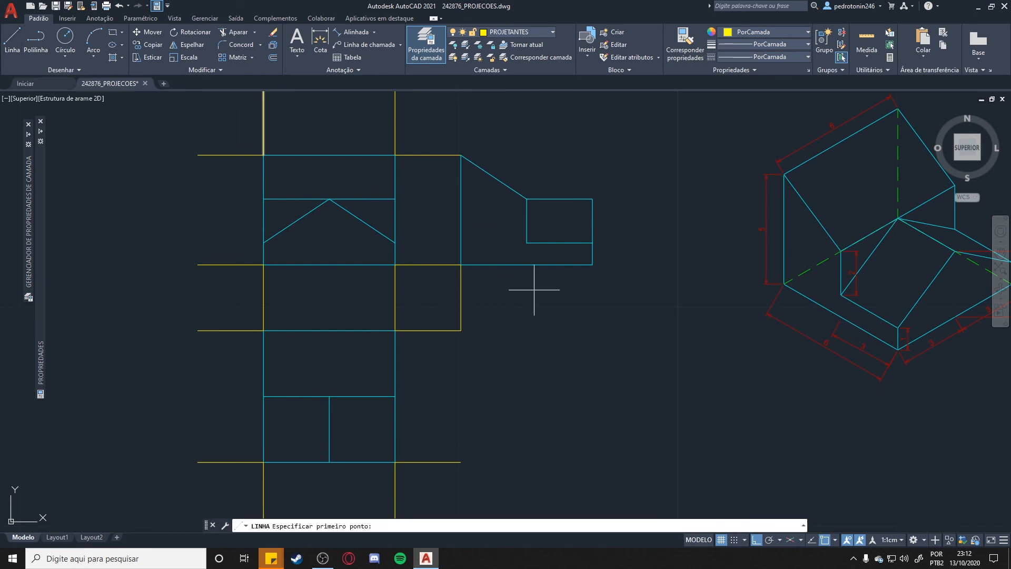
left_click(593, 264)
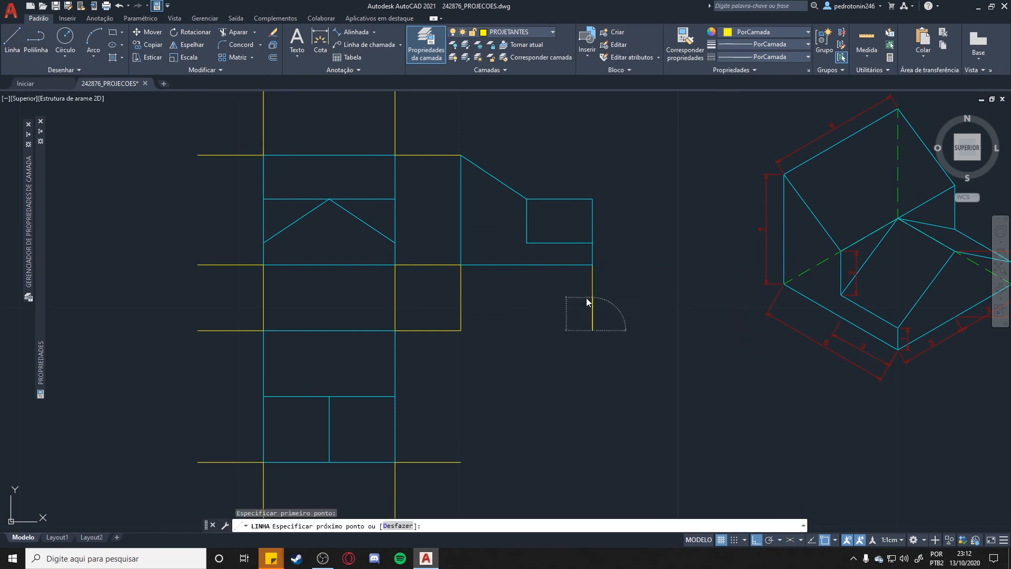
key("Escape")
Step: Draw a 3-unit projection line to the right from the side view's bottom-right corner
left_click(12, 43)
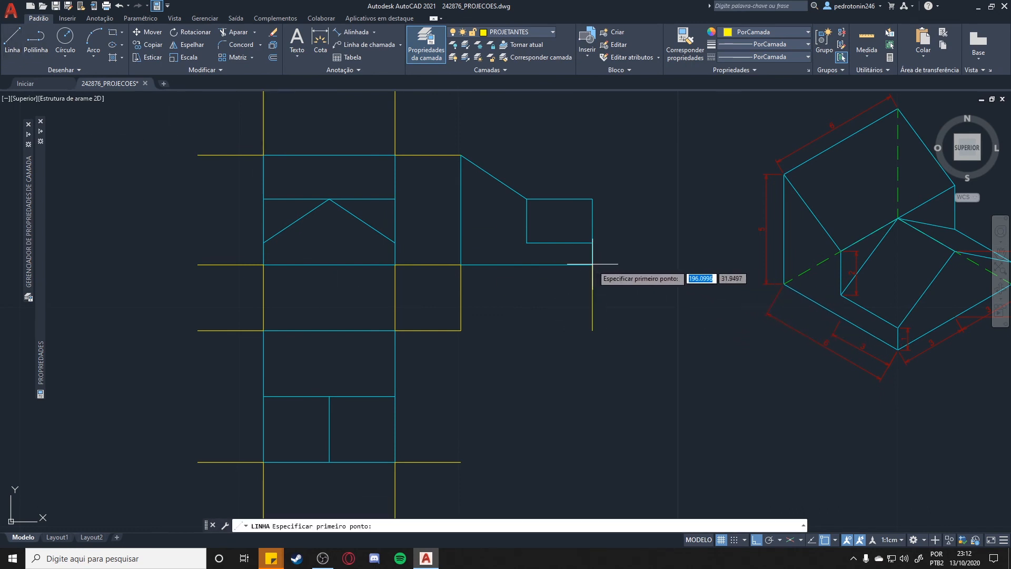
left_click(593, 265)
type("3")
key("Return")
key("Return")
Step: Draw projection lines to the right from the side view's top-left corner, 6 units and a further 3 units
key("Return")
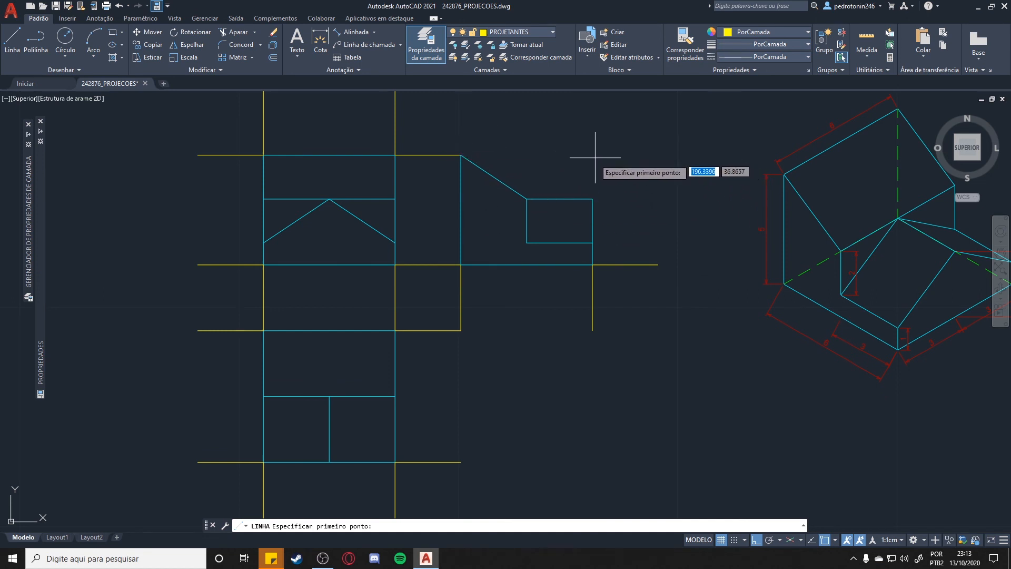
left_click(461, 155)
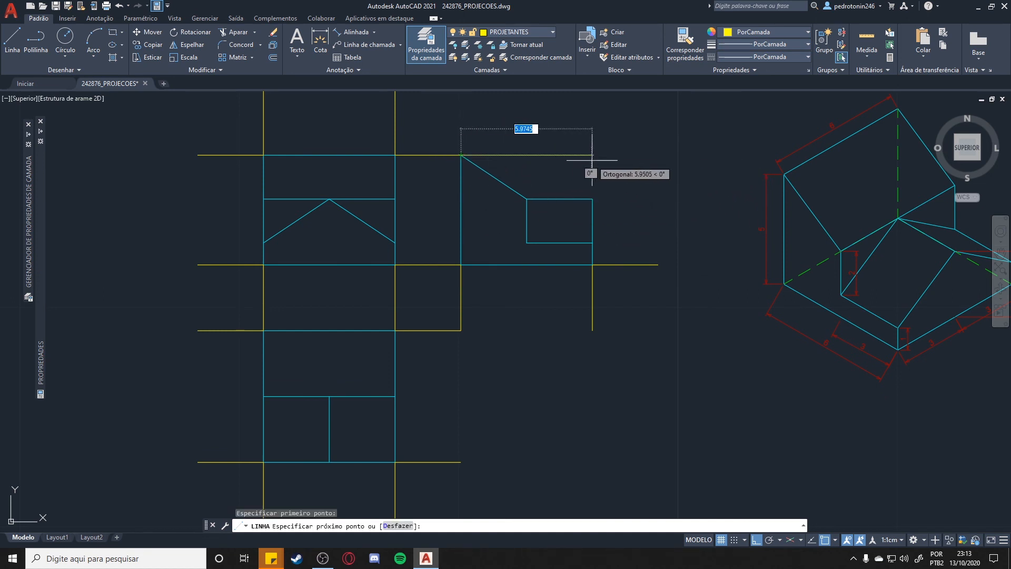
type("6")
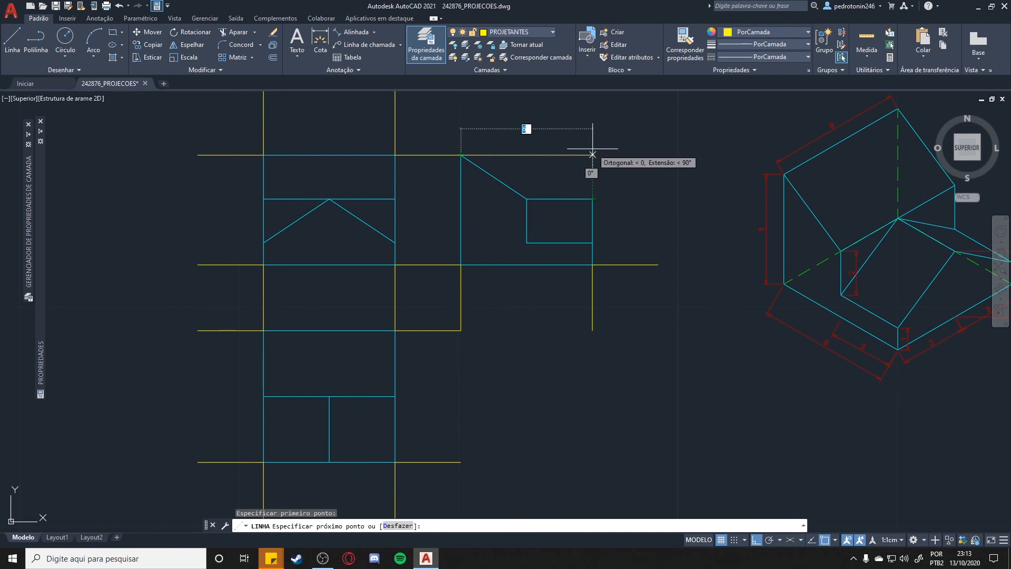
key("Return")
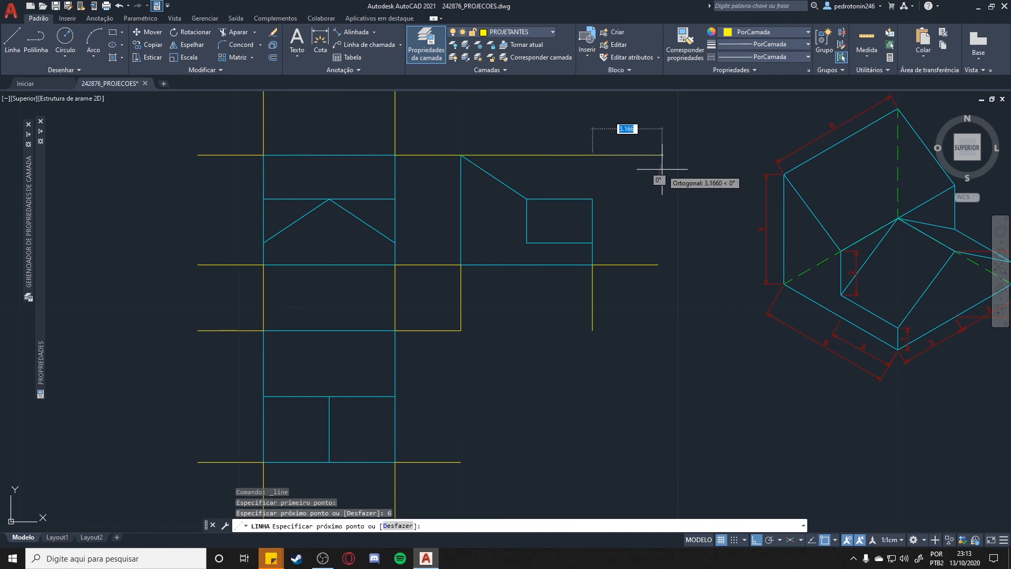
type("3")
key("Return")
key("Escape")
Step: Draw a 3-unit projection line upward from the joint of the 6-unit and 3-unit projection lines above the side view's right edge
middle_click_drag(643, 142, 640, 190)
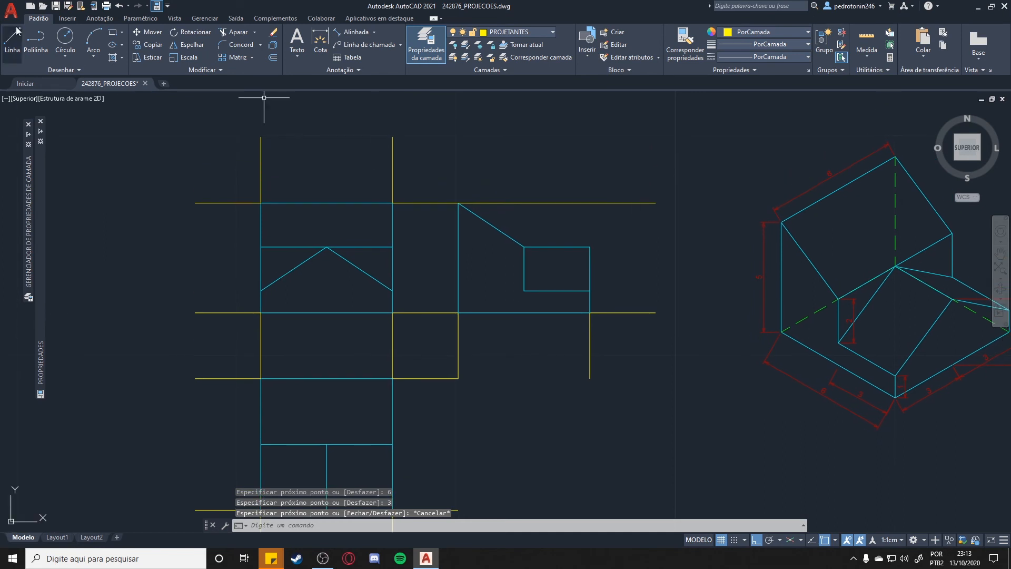
left_click(12, 39)
left_click(590, 203)
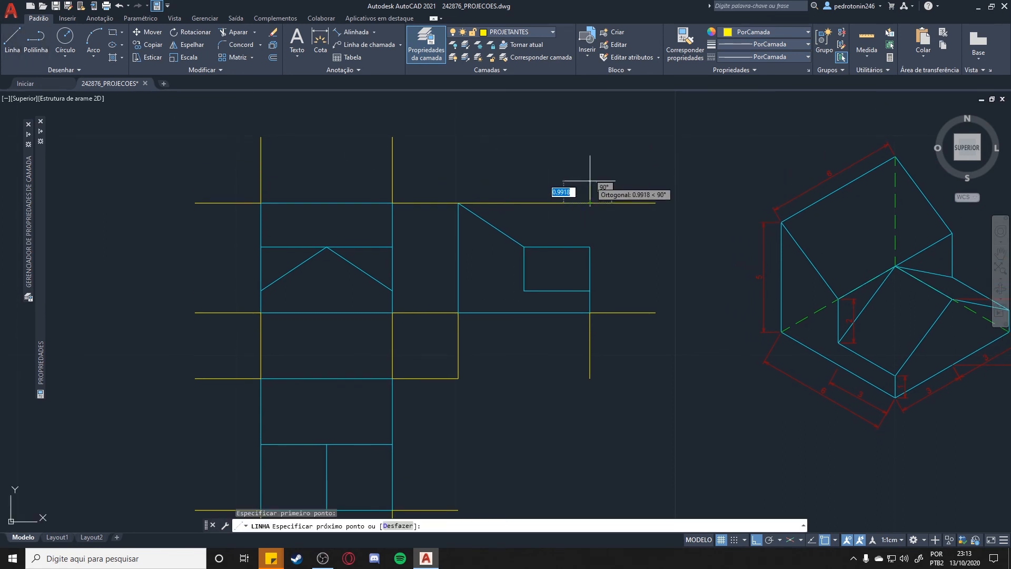
type("3")
key("Return")
key("Escape")
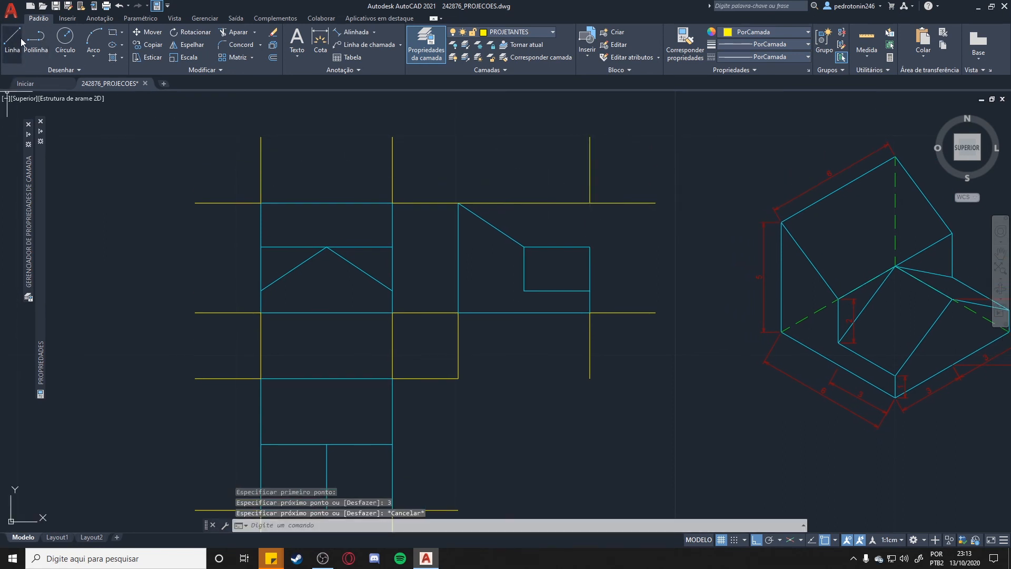
Step: Draw a 3-unit projection line upward from the side view's top-left corner
left_click(12, 39)
left_click(459, 203)
type("3")
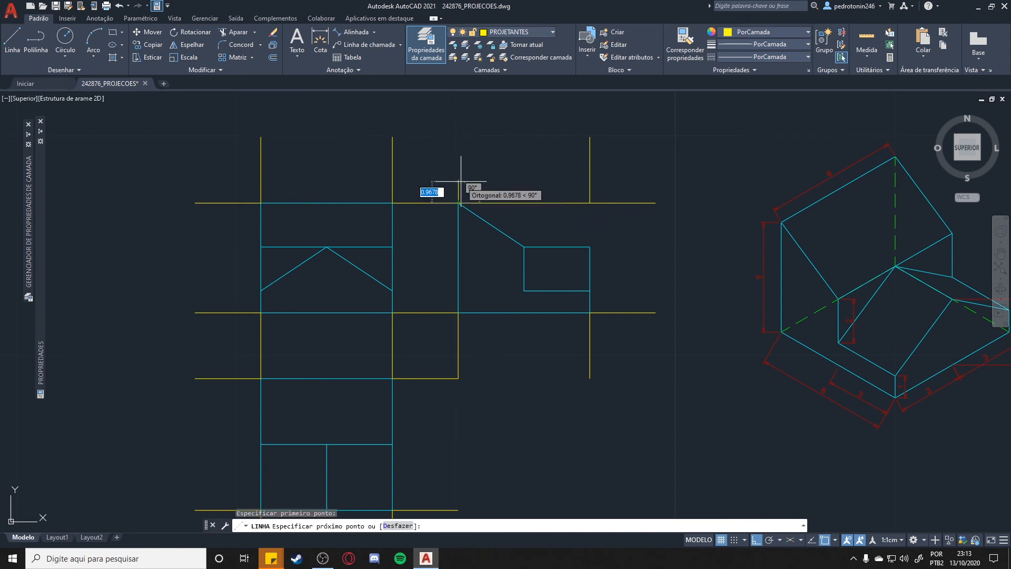
key("Return")
key("Escape")
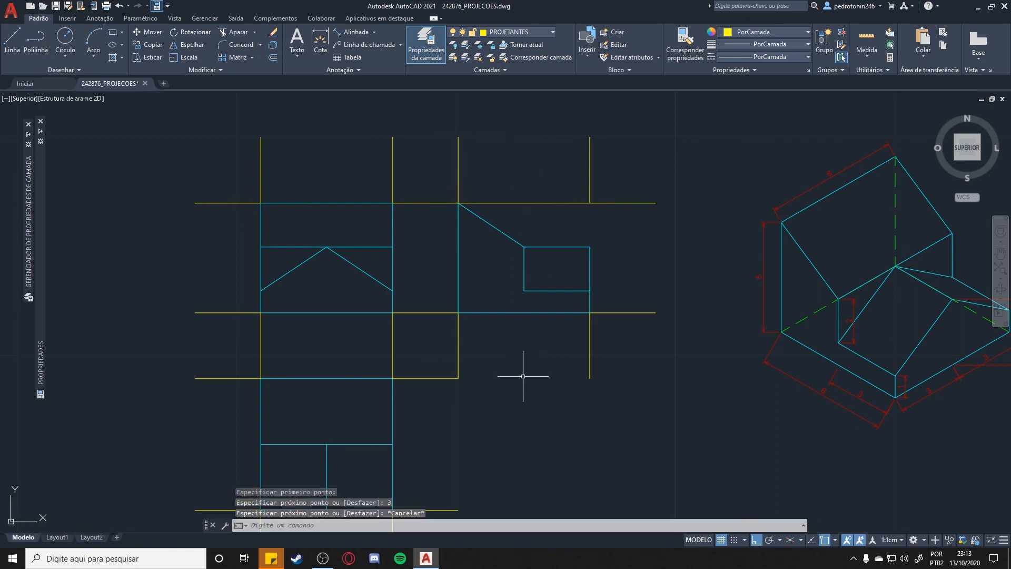
key("space")
left_click(590, 246)
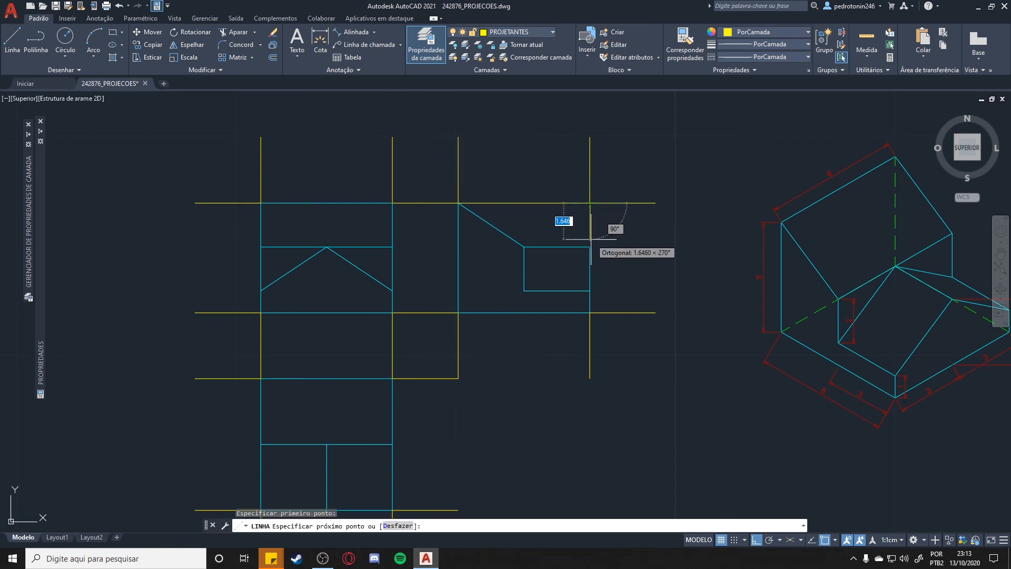
key("Escape")
Step: Draw a 2-unit projection line to the left from the front view's left edge, level with the peak of the inverted V
middle_click_drag(669, 275, 702, 212)
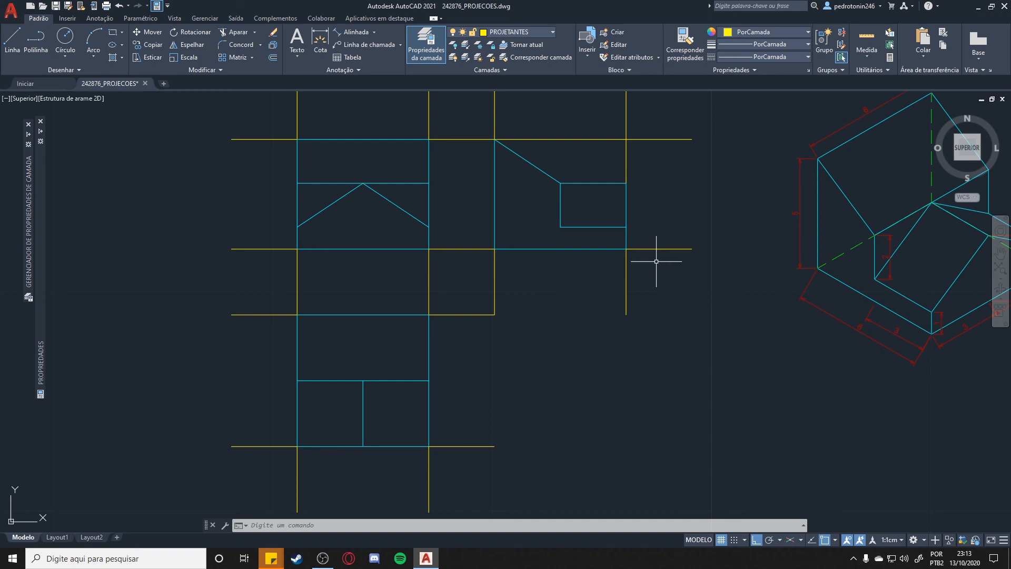
left_click(9, 50)
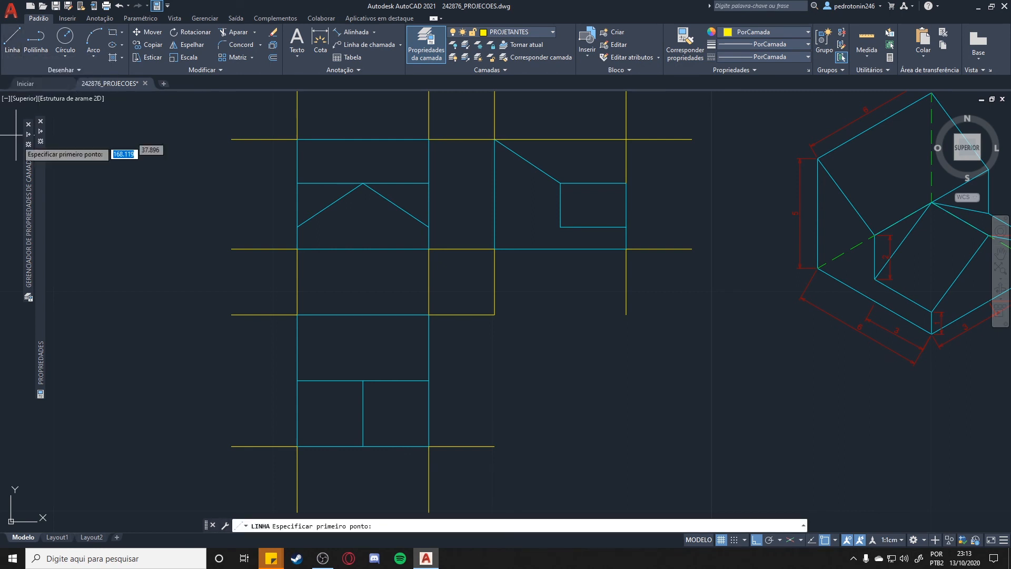
left_click(297, 183)
type("2")
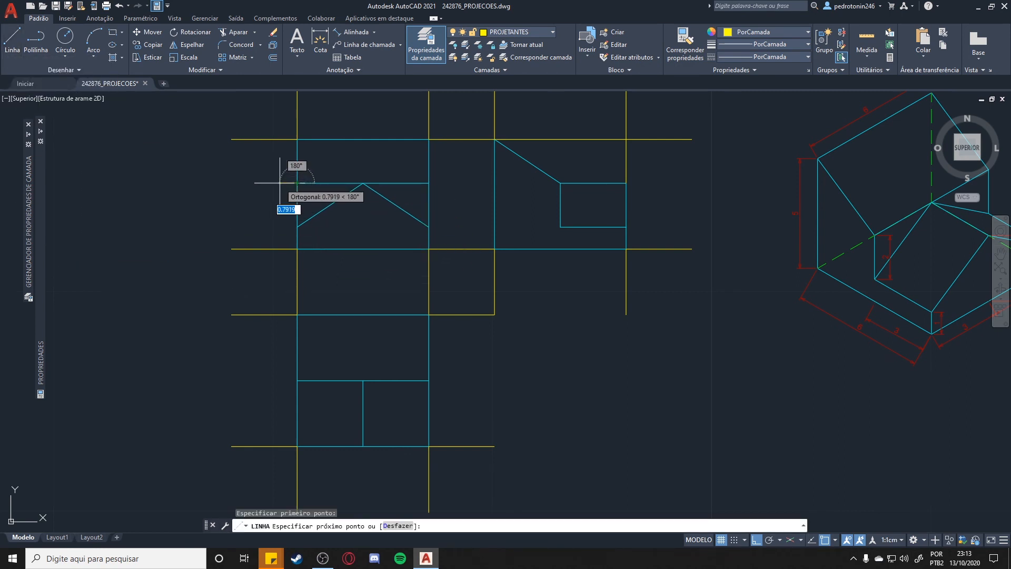
key("Return")
key("Escape")
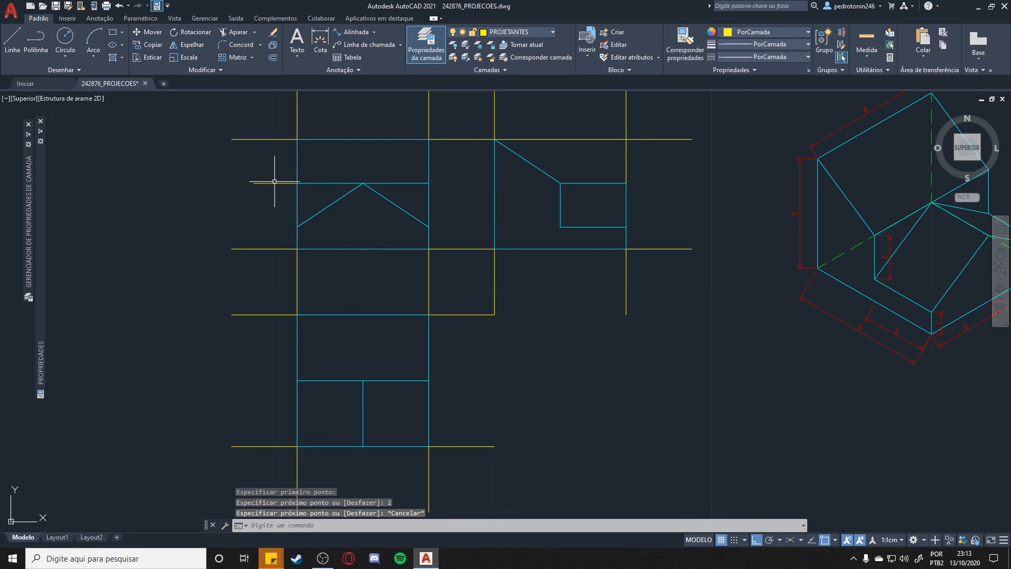
Step: Draw a projection line from the front view's right edge at peak level to the lower end of the side view's slanted edge
left_click(12, 39)
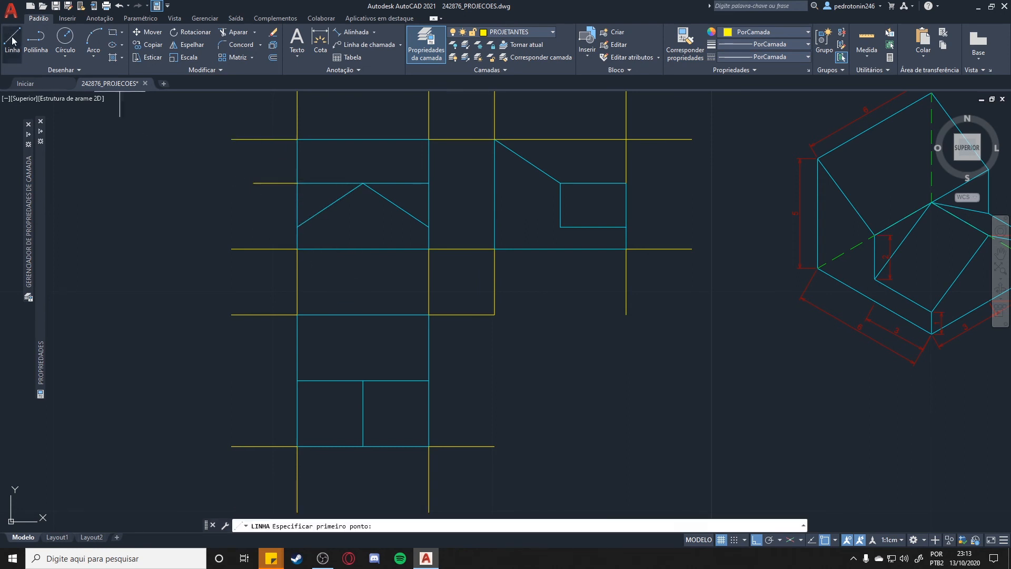
left_click(429, 183)
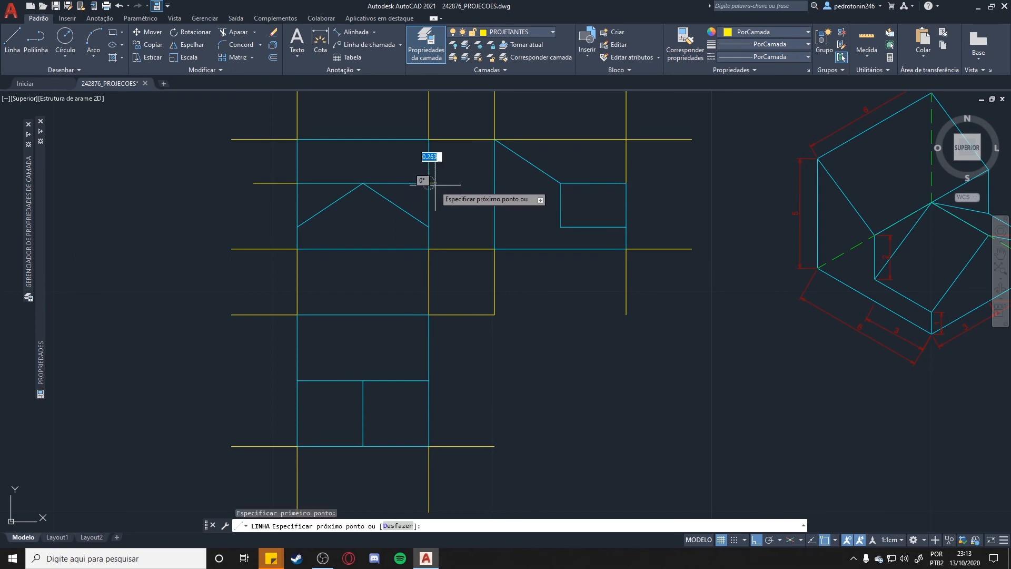
left_click(560, 183)
key("Escape")
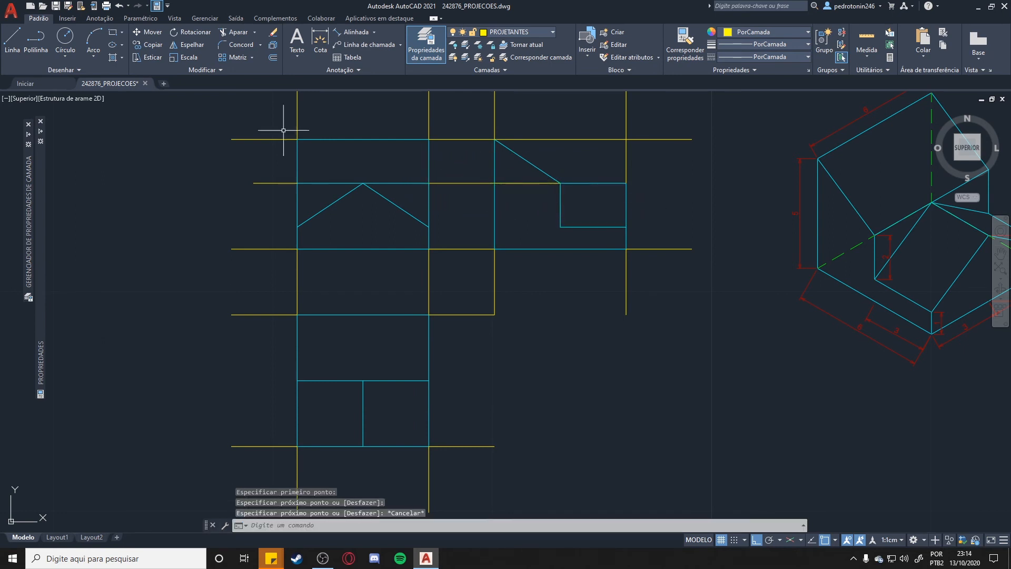
Step: Draw a 2-unit projection line to the right from the upper-right corner of the side view's small rectangle
left_click(16, 52)
left_click(627, 183)
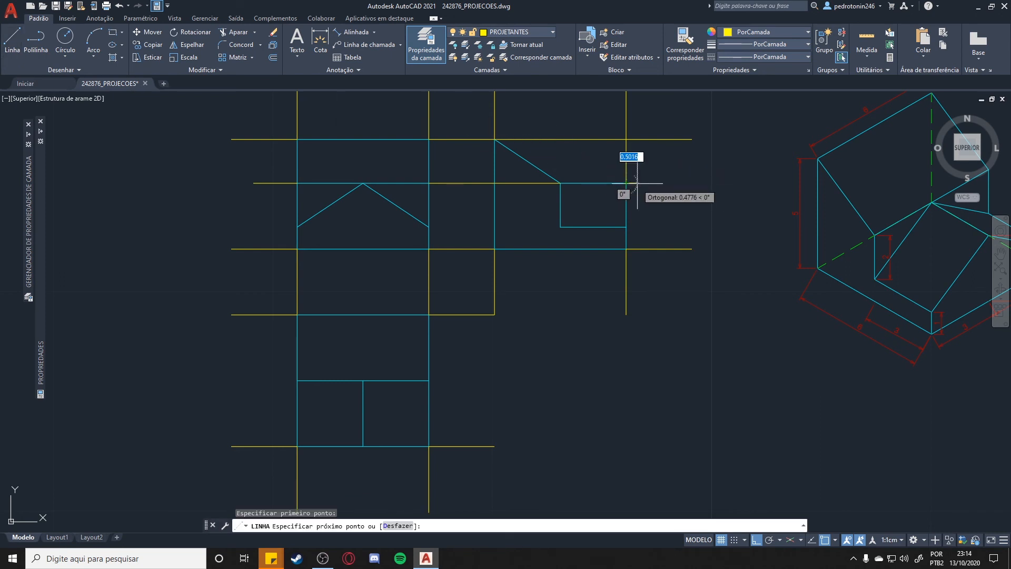
type("2")
key("Return")
key("Escape")
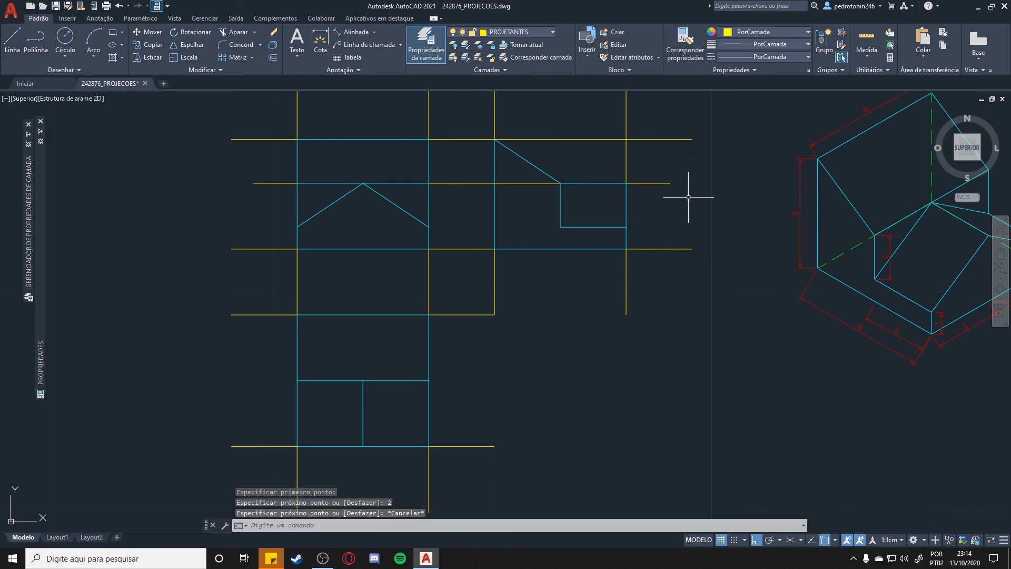
Step: Draw a projection line from the right foot of the front view's inverted V to the lower-left corner of the side view's small rectangle
middle_click_drag(689, 204, 679, 231)
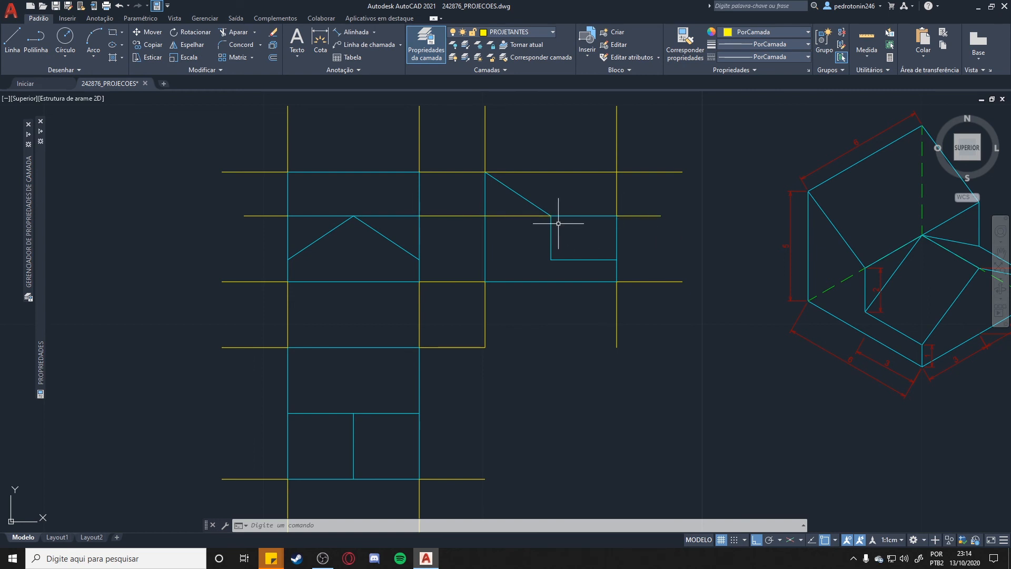
left_click(11, 42)
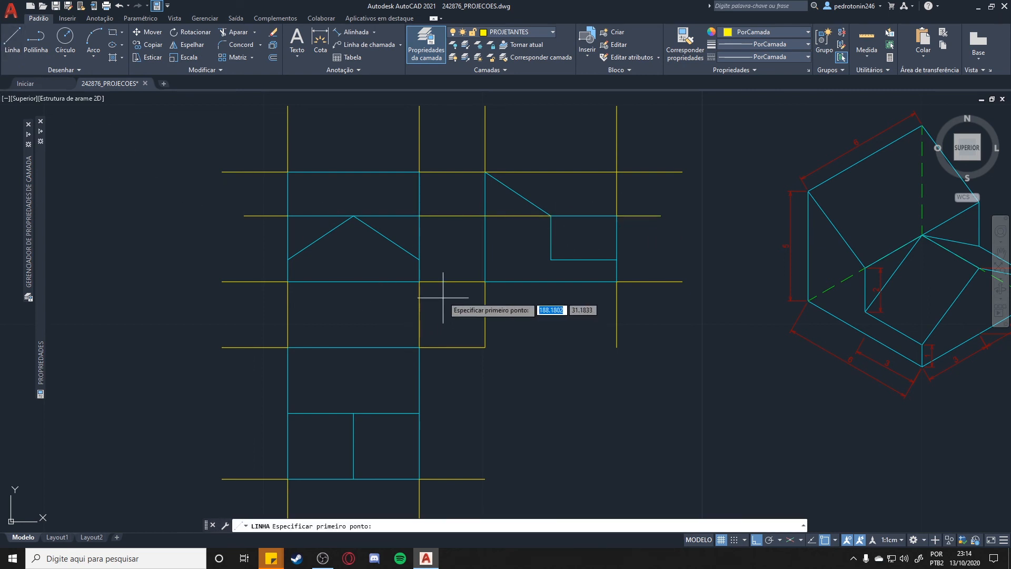
left_click(421, 258)
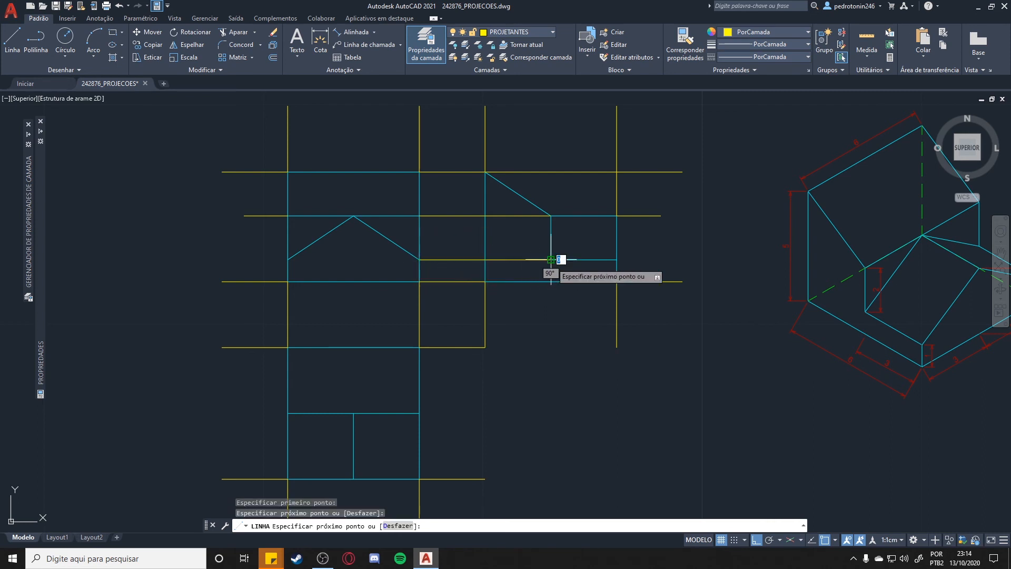
key("Escape")
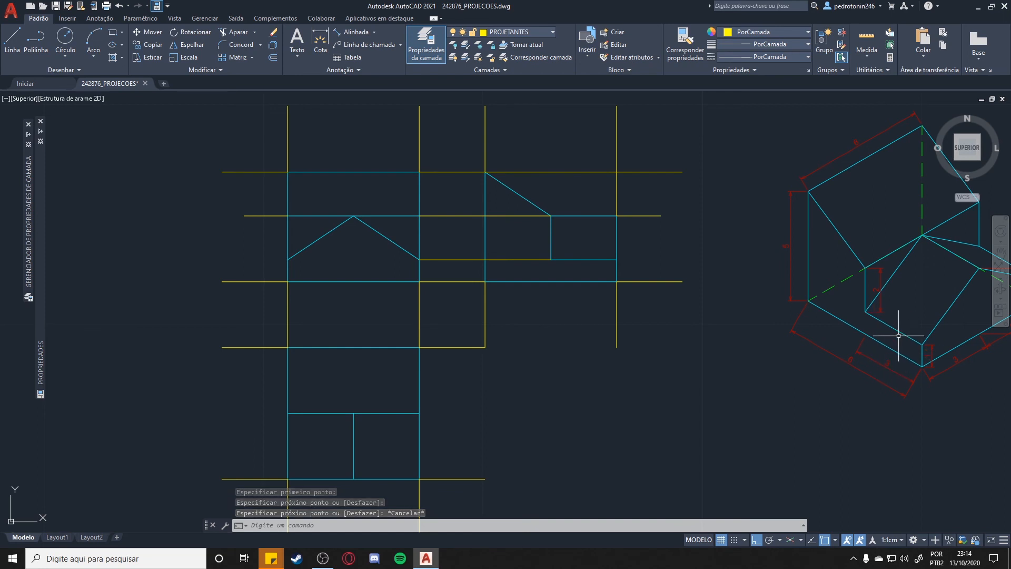
Step: Draw a projection line across the front view between the feet of the inverted V and extend it 2 units to the left
left_click(14, 54)
left_click(419, 259)
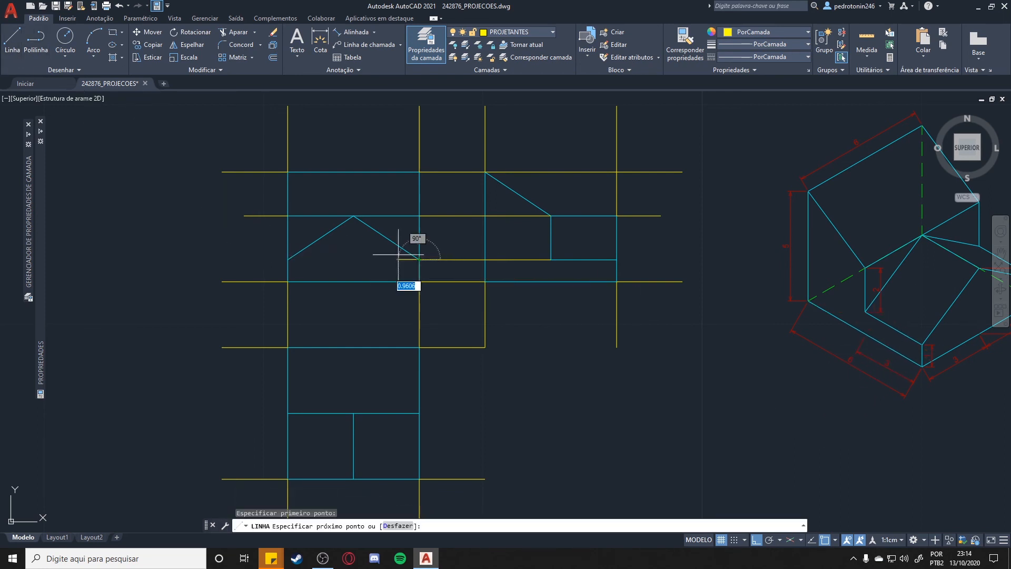
left_click(288, 260)
left_click(288, 282)
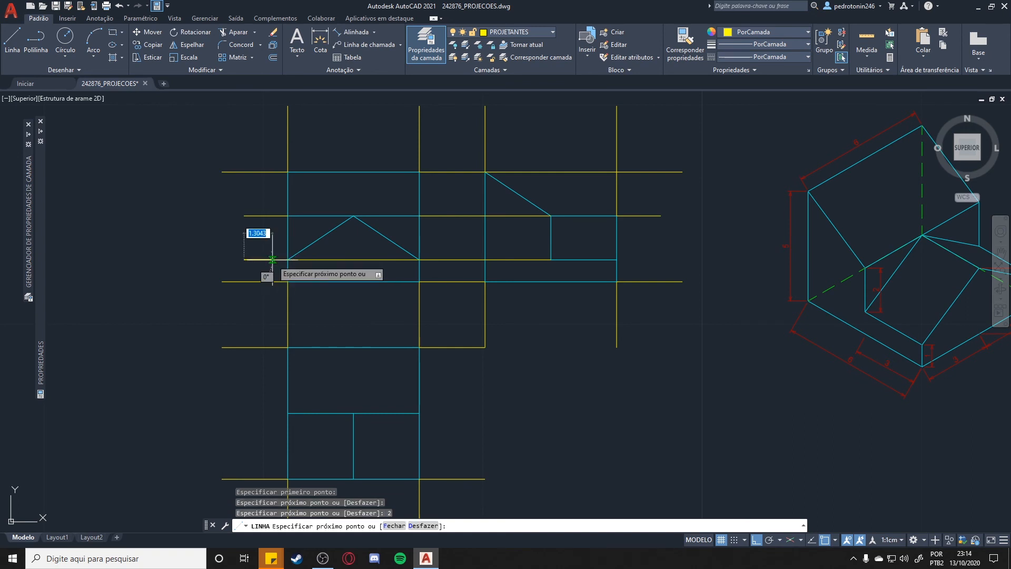
key("Escape")
Step: Draw a 2-unit projection line to the right from the lower-right corner of the side view's small rectangle
left_click(12, 42)
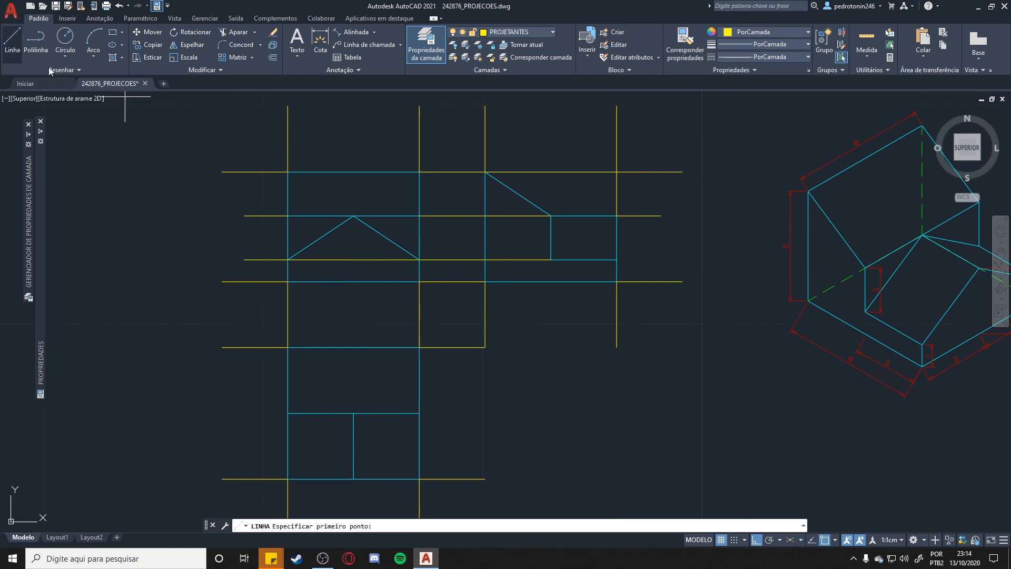
left_click(617, 259)
type("2")
key("Return")
key("Escape")
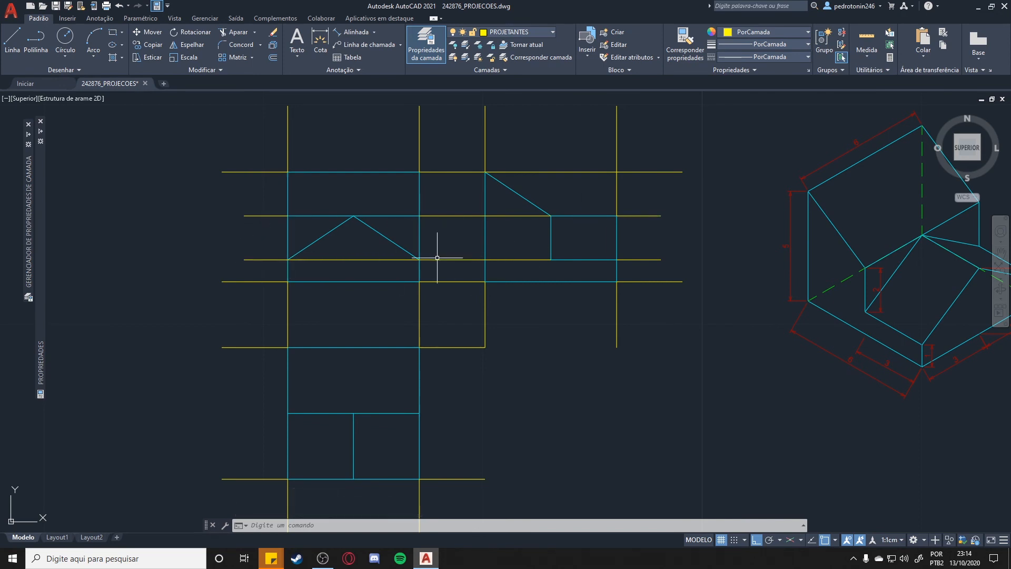
Step: Turn the PROJETANTES layer off to check the three views without projection lines, and turn it back on
left_click(519, 32)
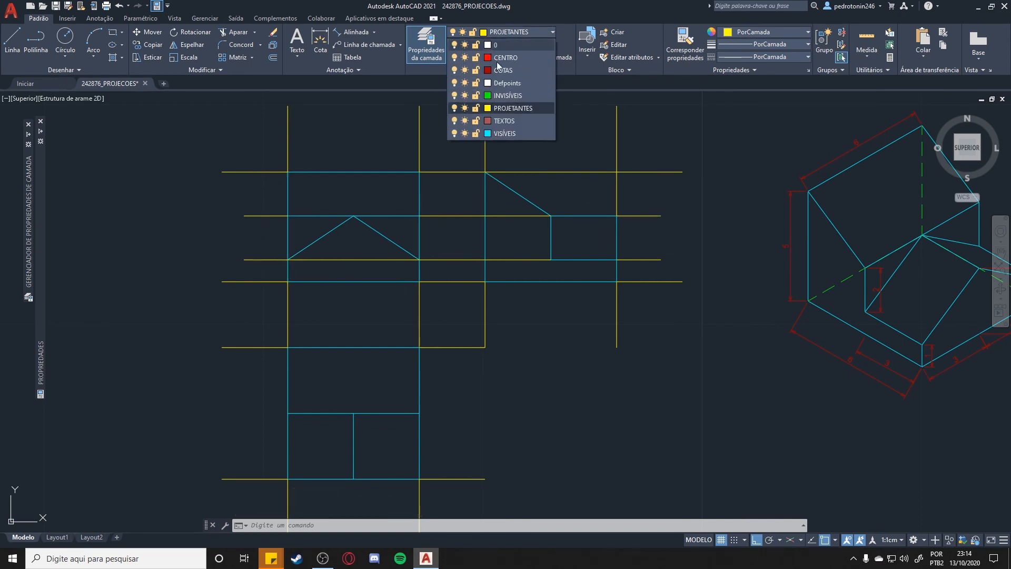
left_click(454, 109)
left_click(476, 258)
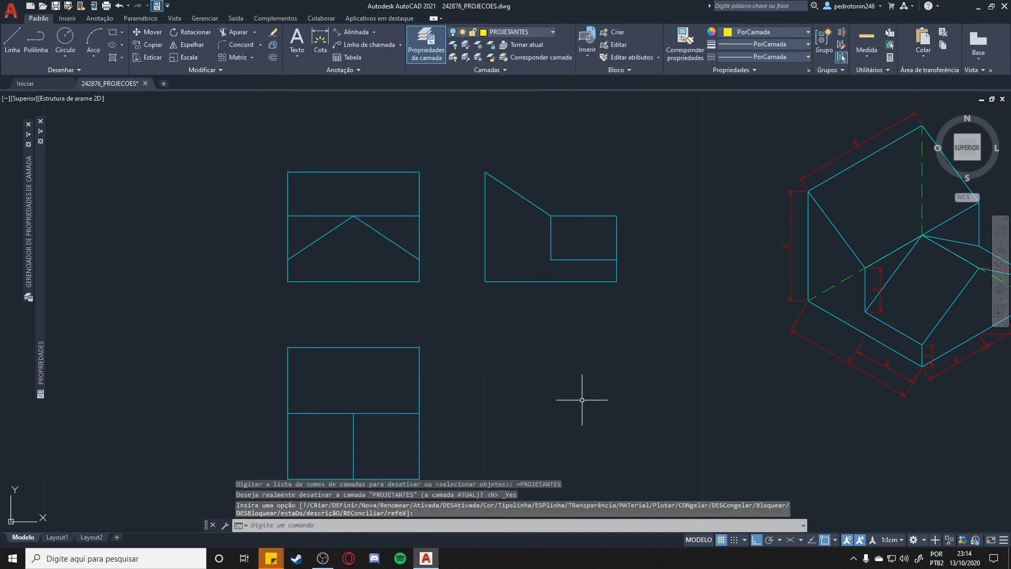
left_click(510, 32)
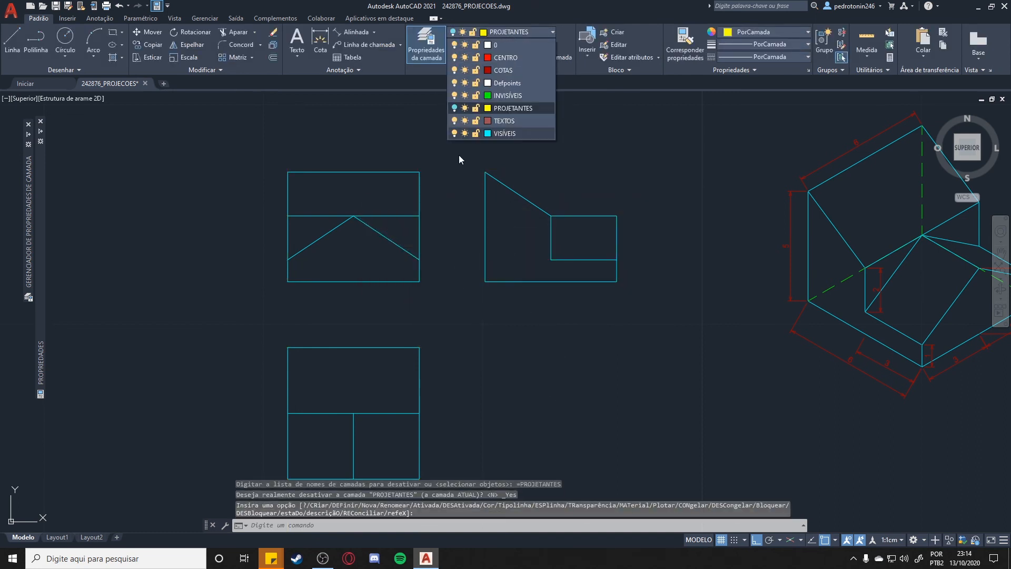
left_click(455, 108)
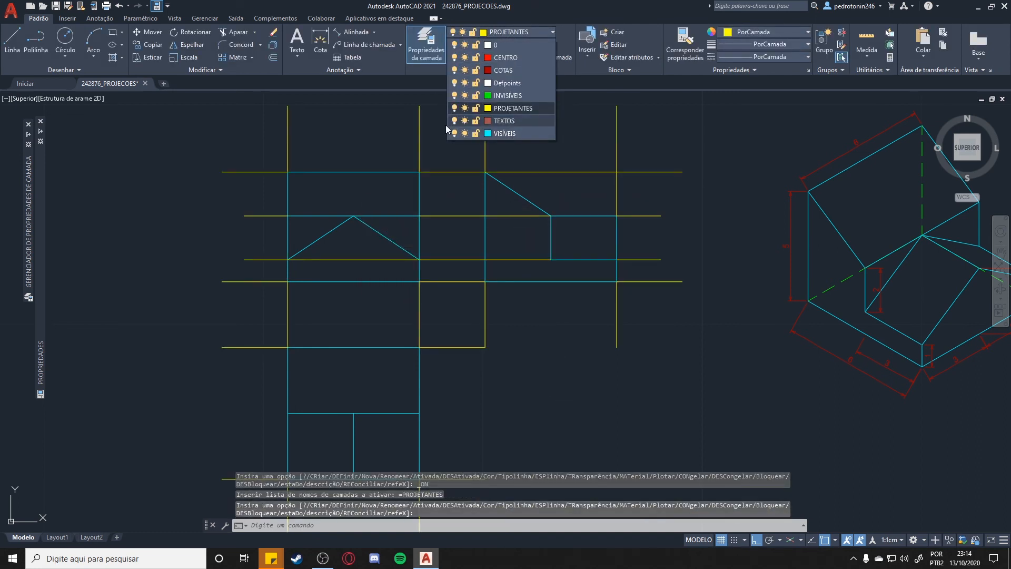
left_click(548, 392)
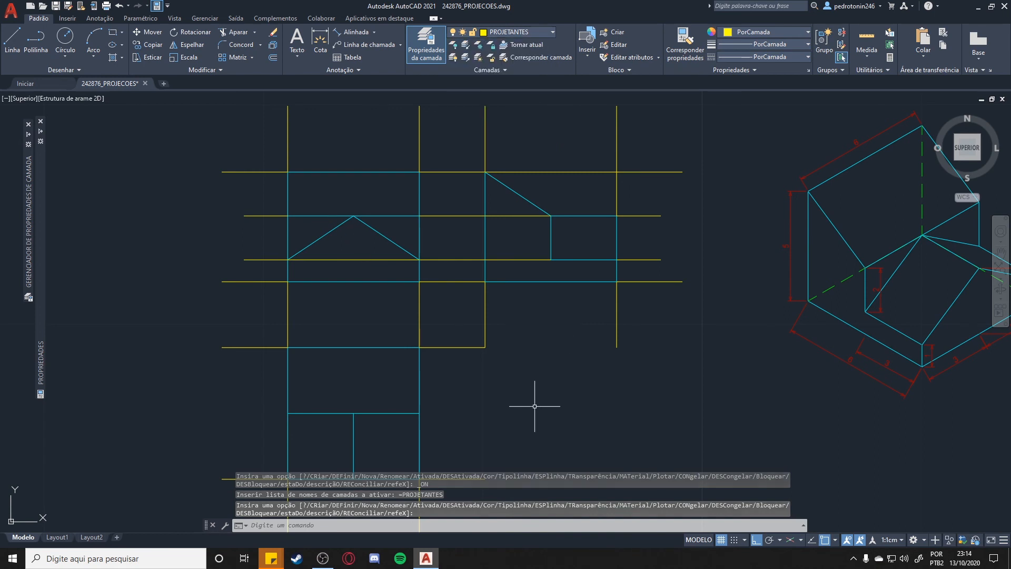
Step: Draw a vertical projection line from the front view's peak down to the upper end of the top view's centre line
middle_click_drag(535, 406, 609, 296)
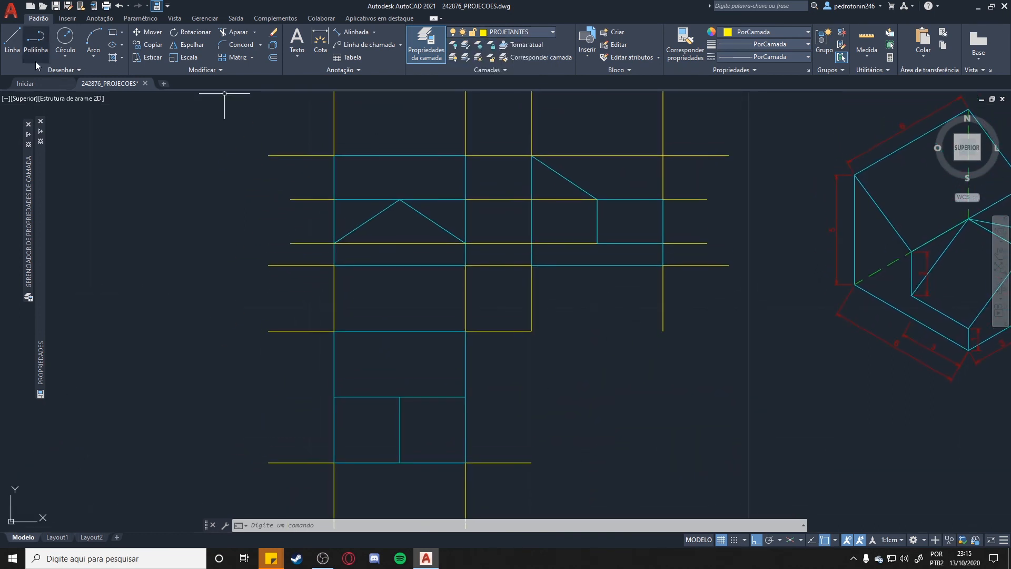
left_click(11, 42)
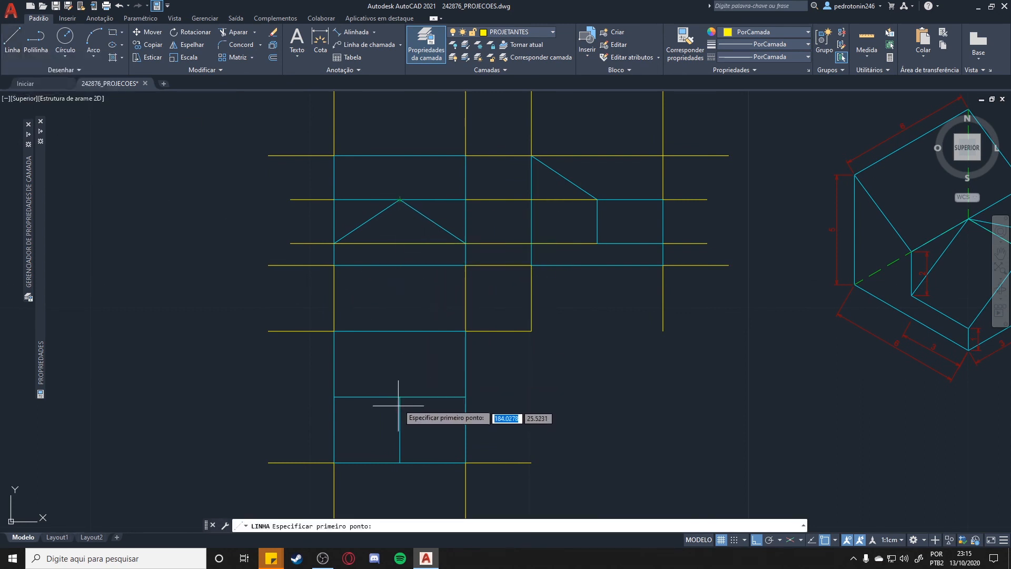
left_click(399, 199)
left_click(406, 397)
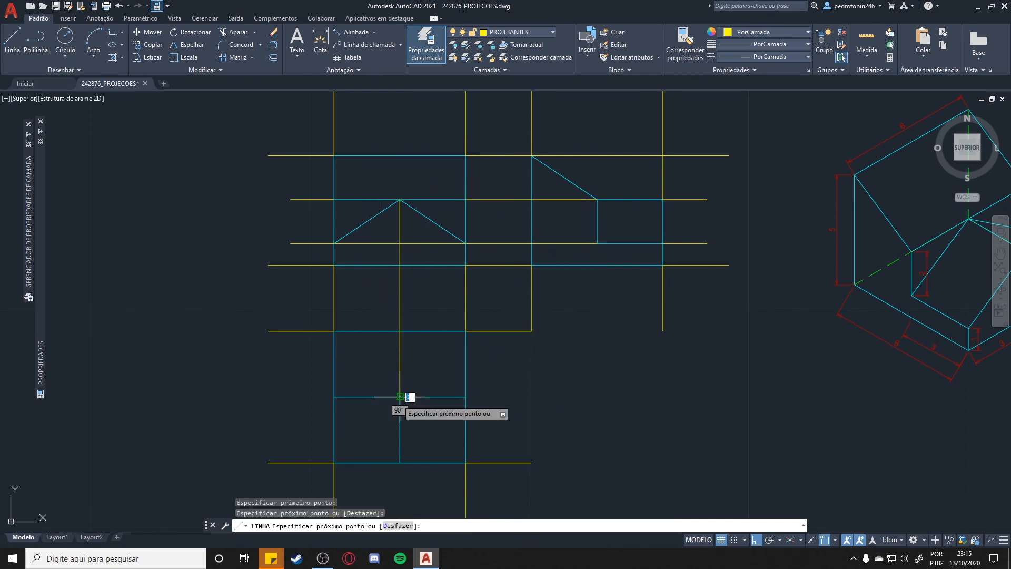
key("Escape")
Step: Draw a projection line from the front view's peak up to its top edge and a further 2 units upward
left_click(7, 27)
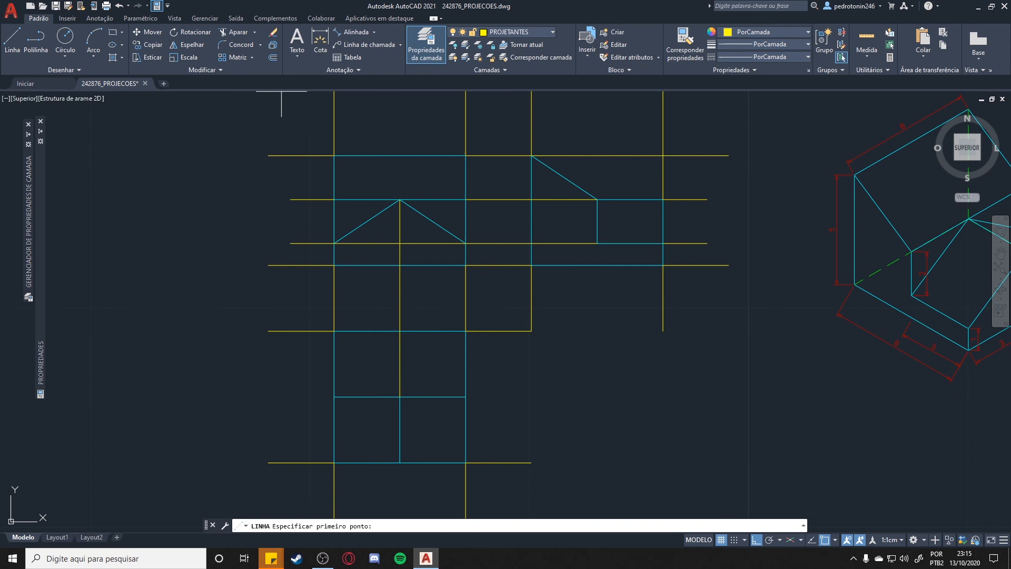
left_click(400, 199)
left_click(404, 156)
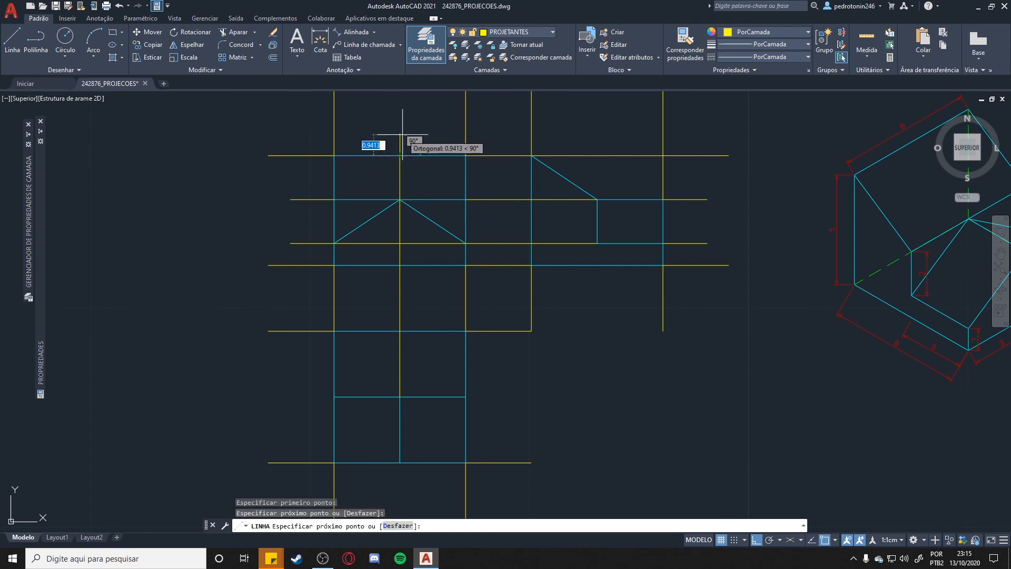
type("2")
key("Return")
key("Escape")
Step: Draw a 2-unit projection line downward from the lower end of the top view's centre line
middle_click_drag(551, 400, 569, 301)
left_click(11, 37)
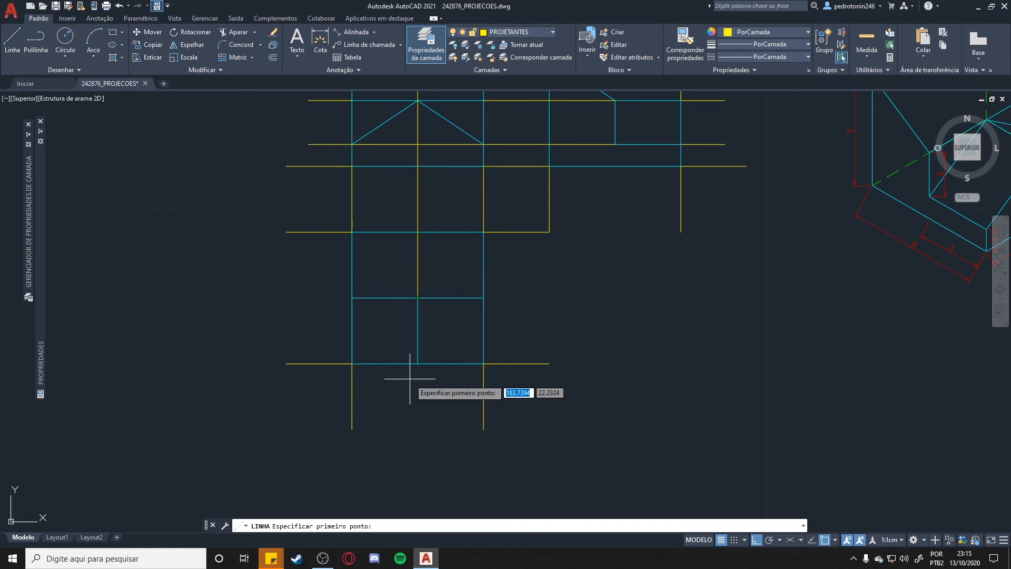
left_click(418, 364)
type("2")
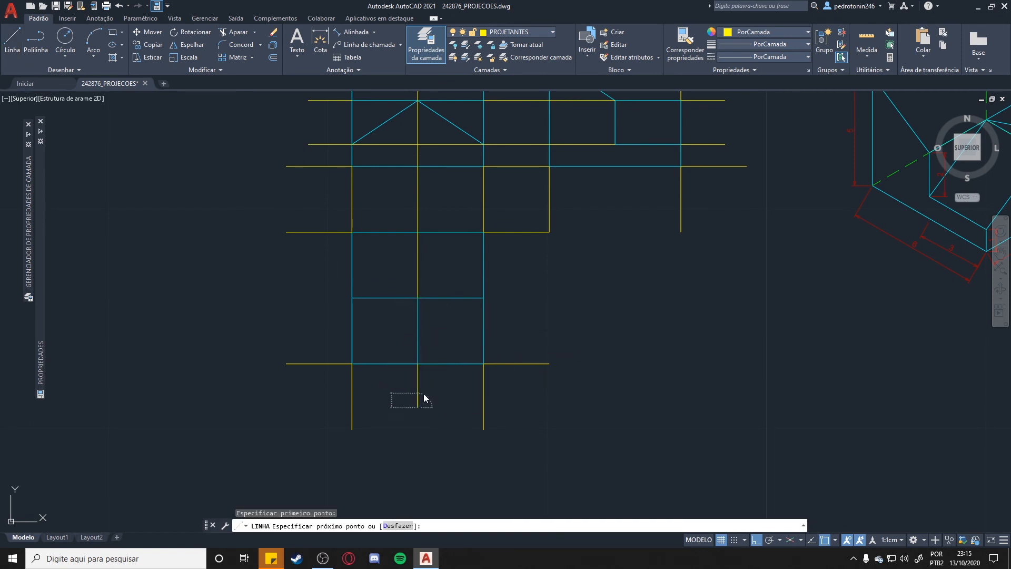
key("Return")
key("Escape")
mouse_move(483, 189)
middle_mouse_down()
mouse_move(488, 261)
mouse_move(464, 254)
middle_mouse_up()
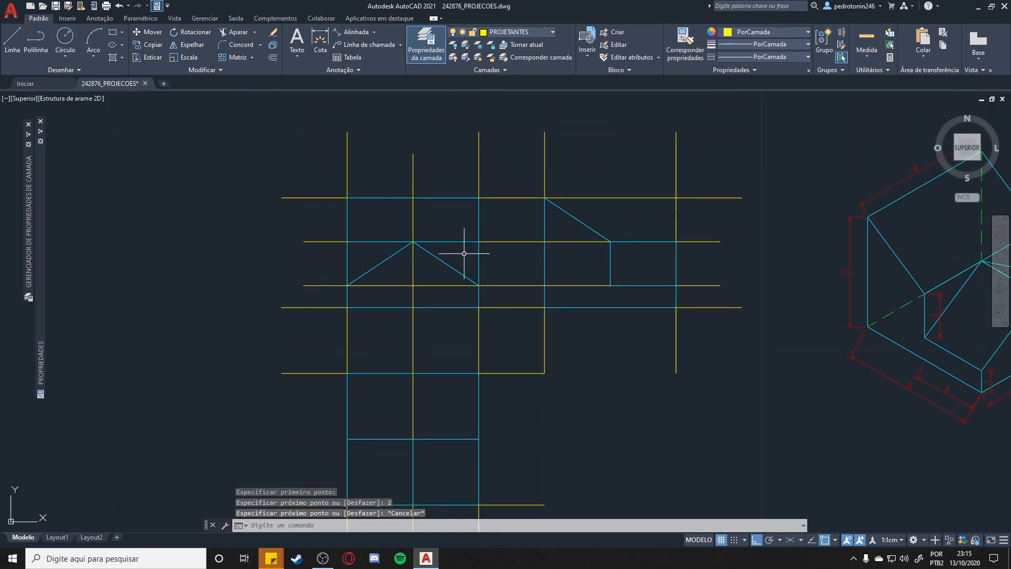
middle_click_drag(425, 224, 435, 189)
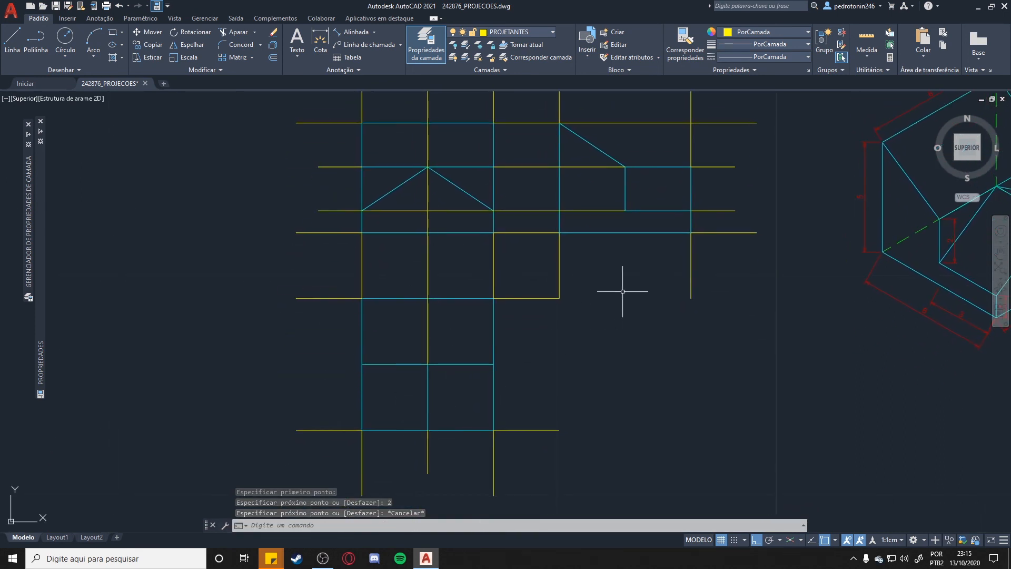
middle_click_drag(623, 287, 628, 276)
middle_click(618, 325)
middle_click(618, 324)
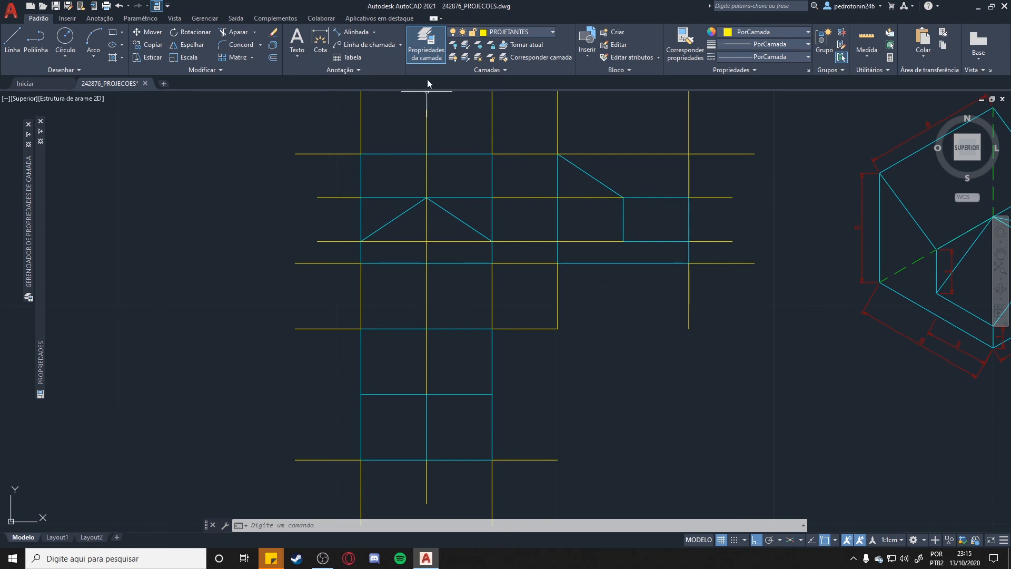
scroll(200, 321, "down", 2)
middle_click_drag(222, 271, 345, 262)
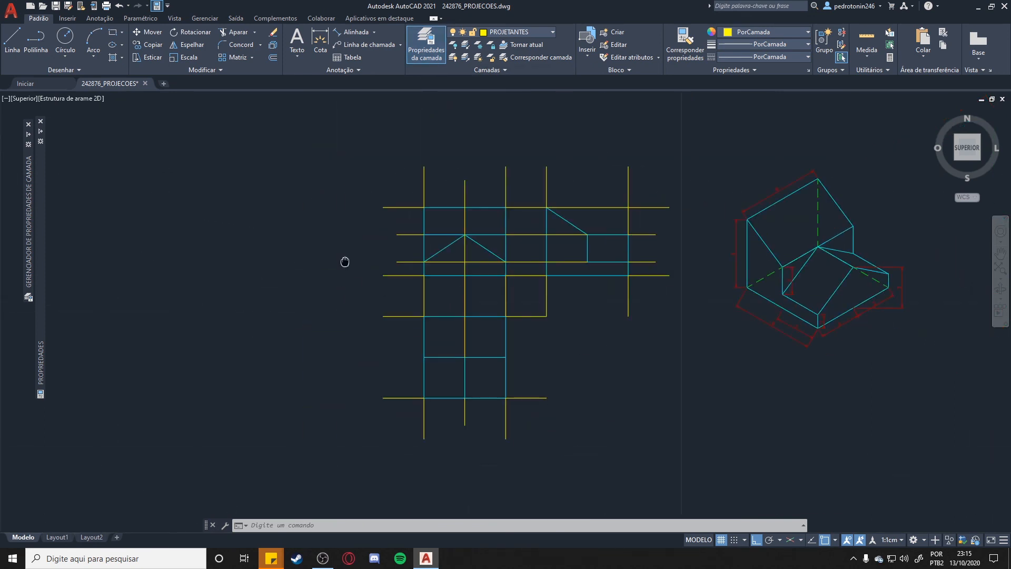
scroll(601, 330, "up", 2)
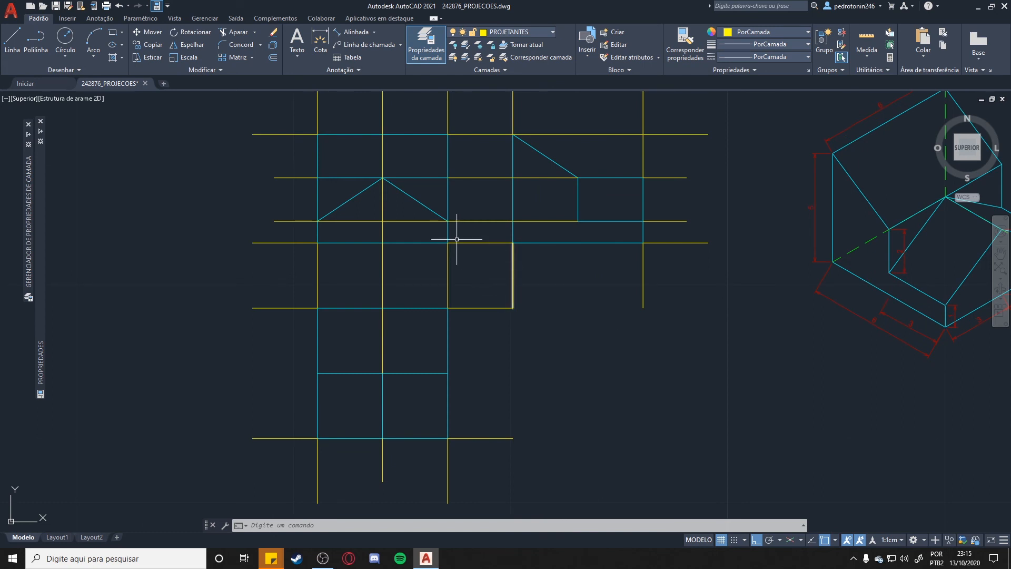
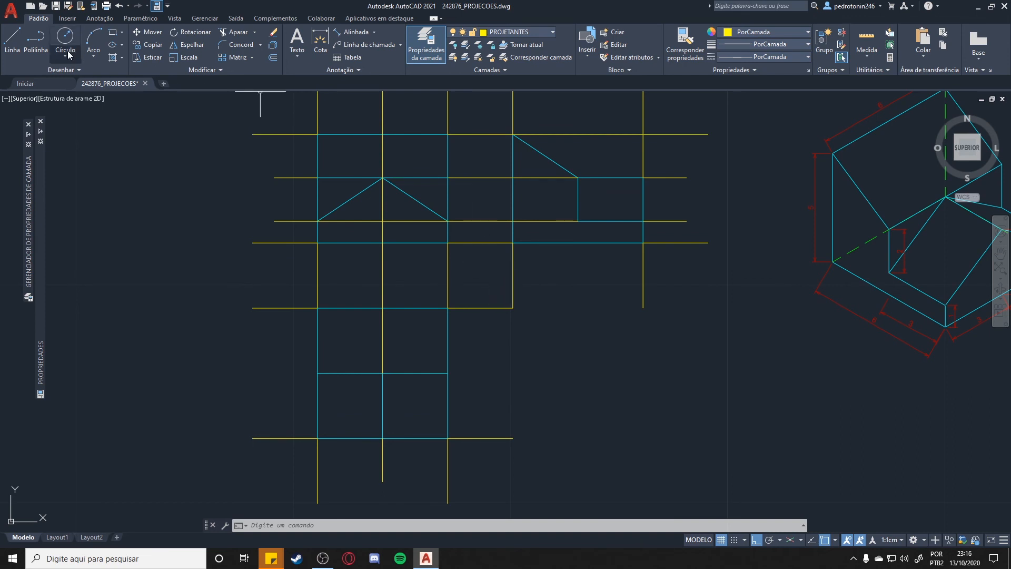
Step: Draw a diagonal projection line from the front view's lower-right corner to the nearest intersection of the top and side views' projection lines
left_click(12, 39)
left_click(448, 243)
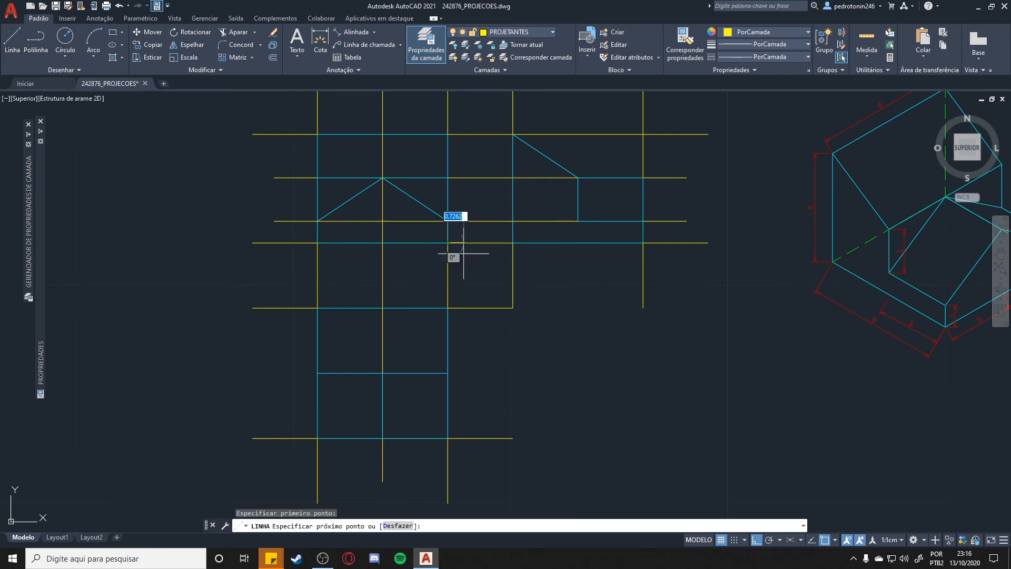
left_click(513, 308)
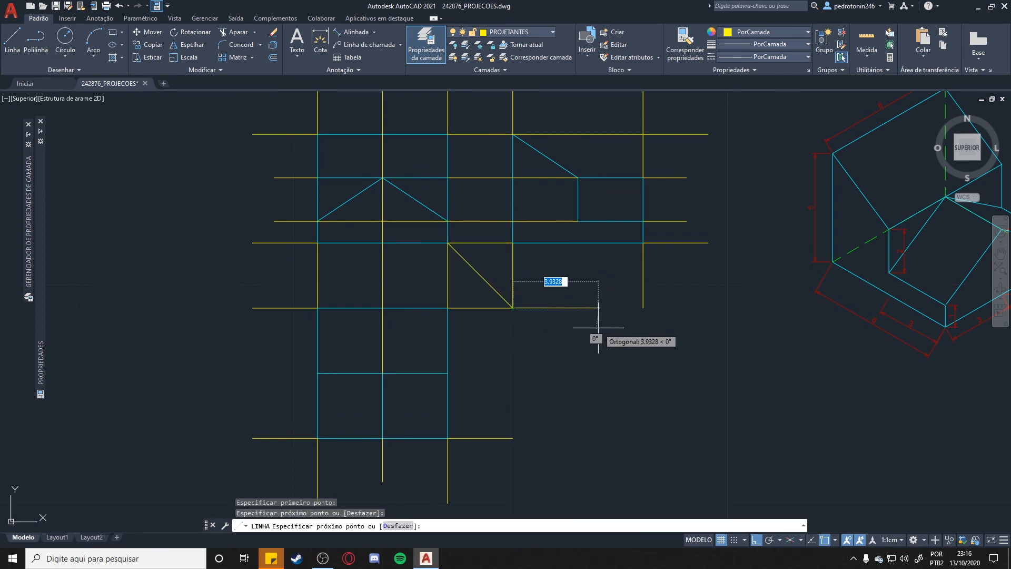
key("Escape")
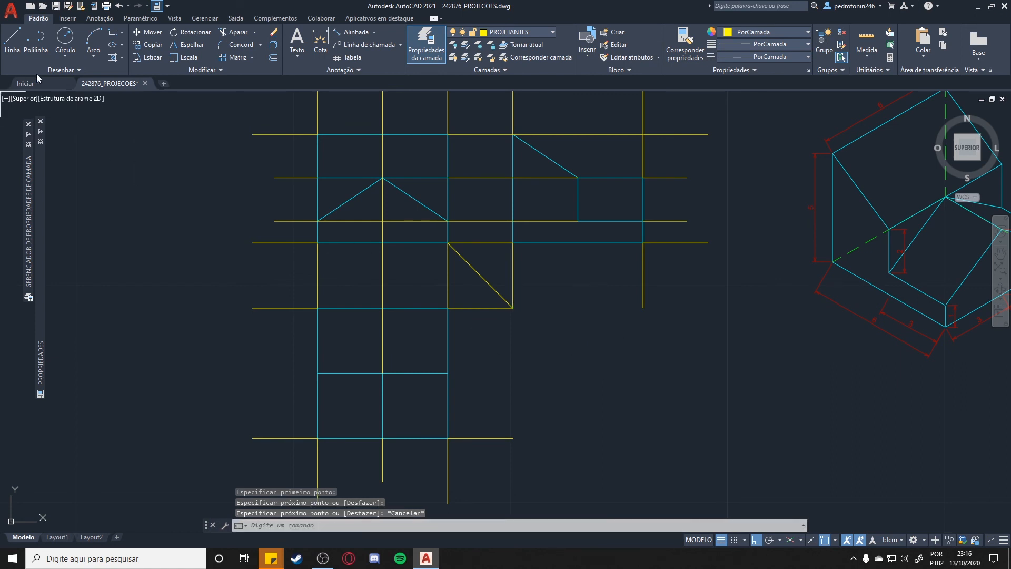
Step: Extend the side view's right-hand projection line 6 units downward and join it to the end of the top view's bottom projection line
left_click(12, 39)
left_click(643, 308)
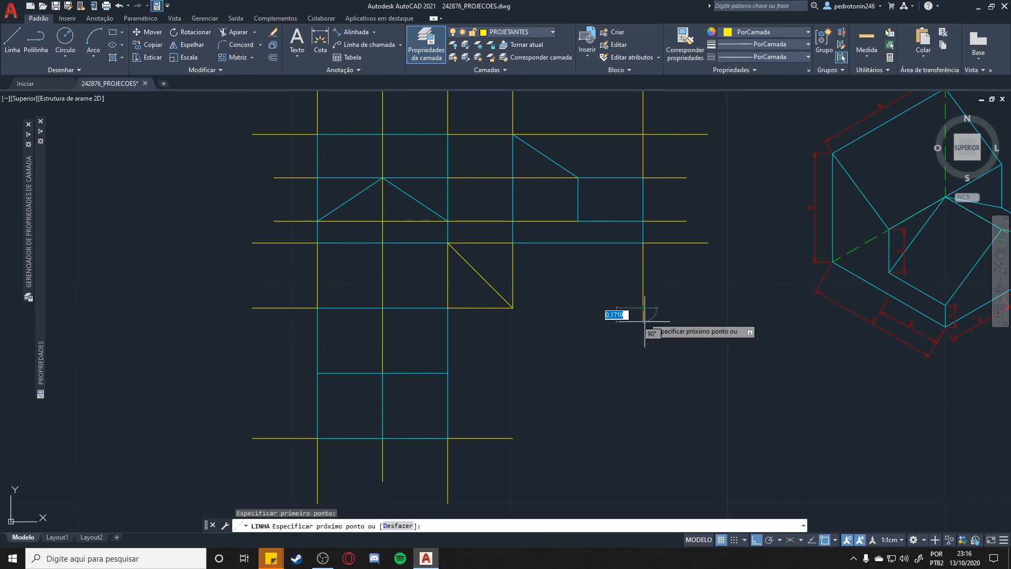
type("6")
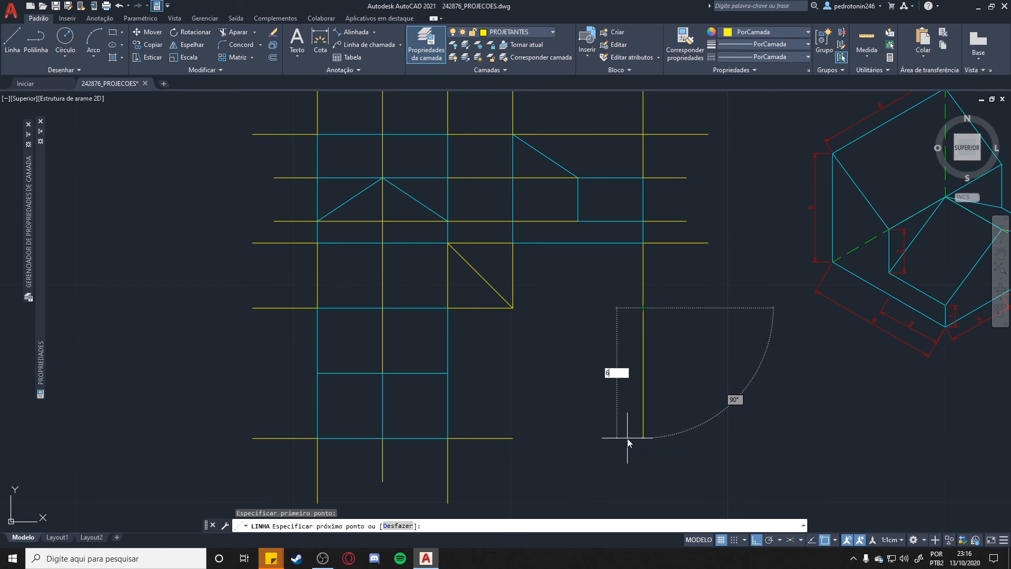
key("Return")
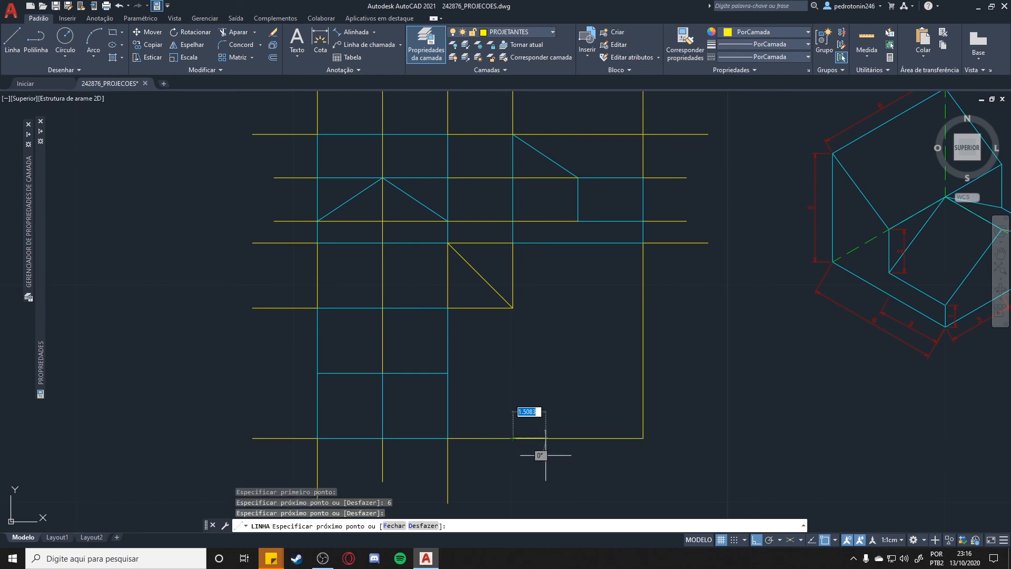
key("Escape")
Step: Continue the diagonal projection line to the outer corner where the side view's right and top view's bottom projection lines meet
left_click(8, 50)
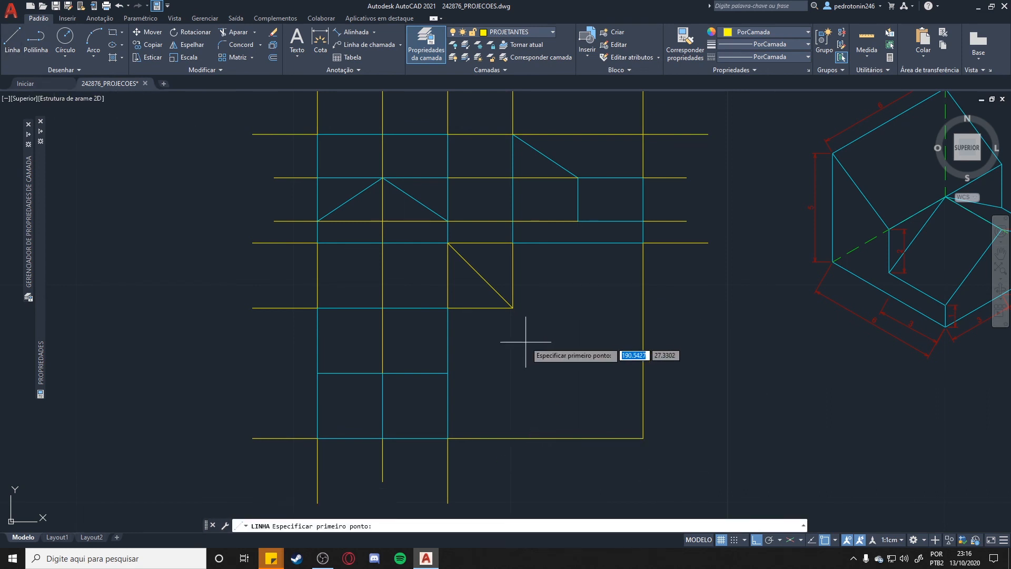
left_click(513, 308)
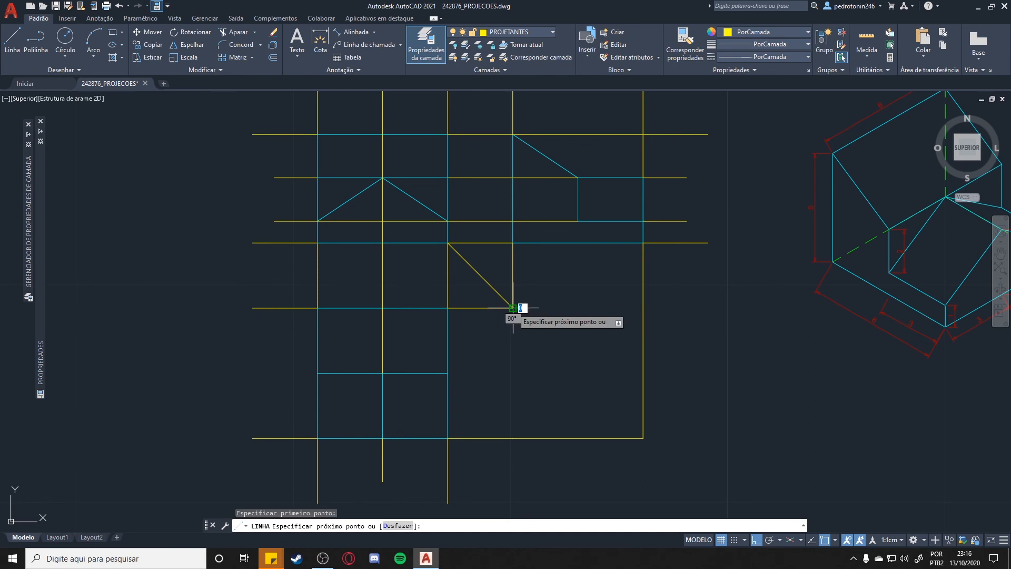
left_click(643, 437)
key("Escape")
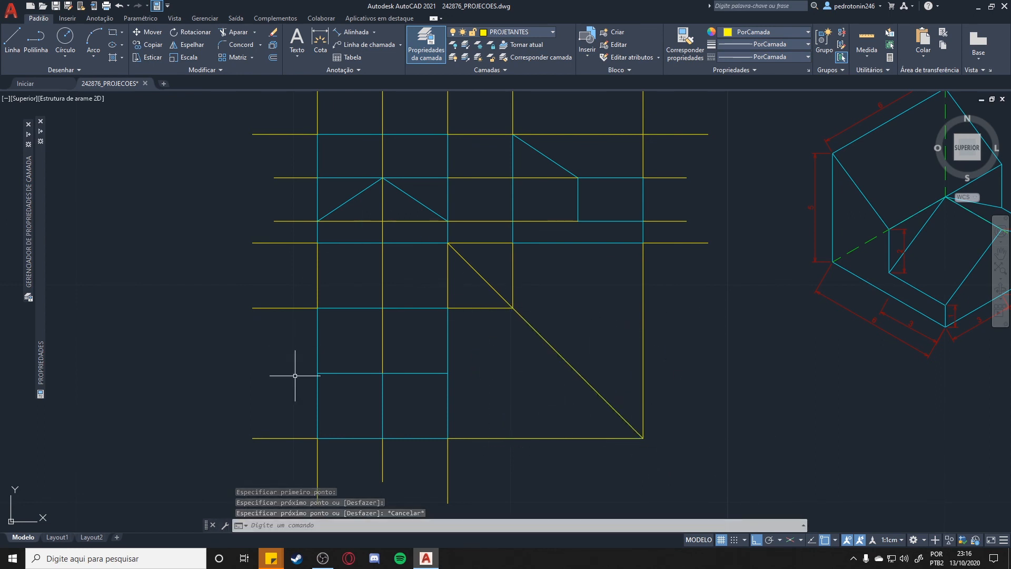
Step: Draw a 2-unit projection line to the left from the left end of the top view's horizontal middle line
left_click(12, 40)
left_click(318, 373)
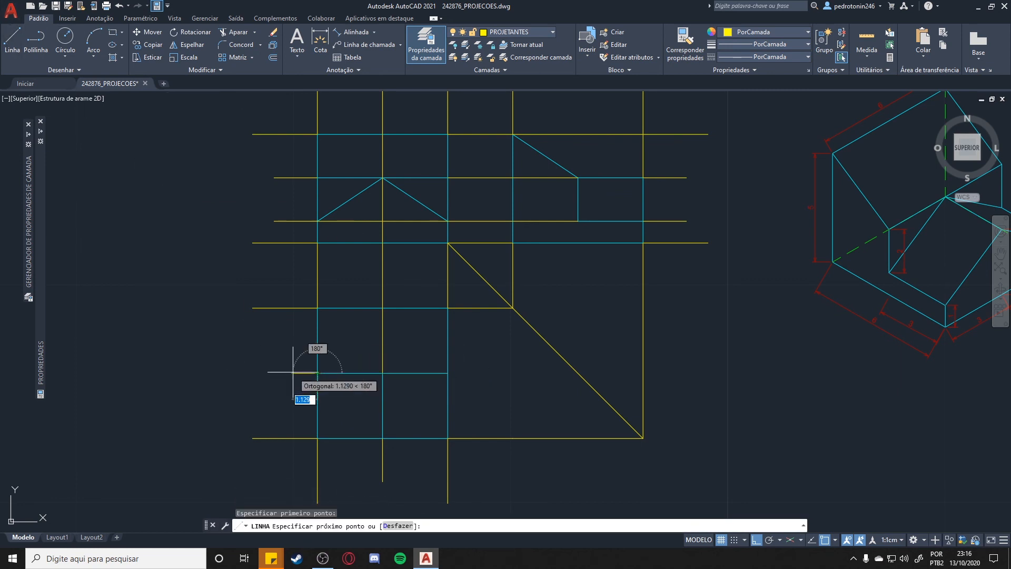
type("2")
key("Return")
key("Escape")
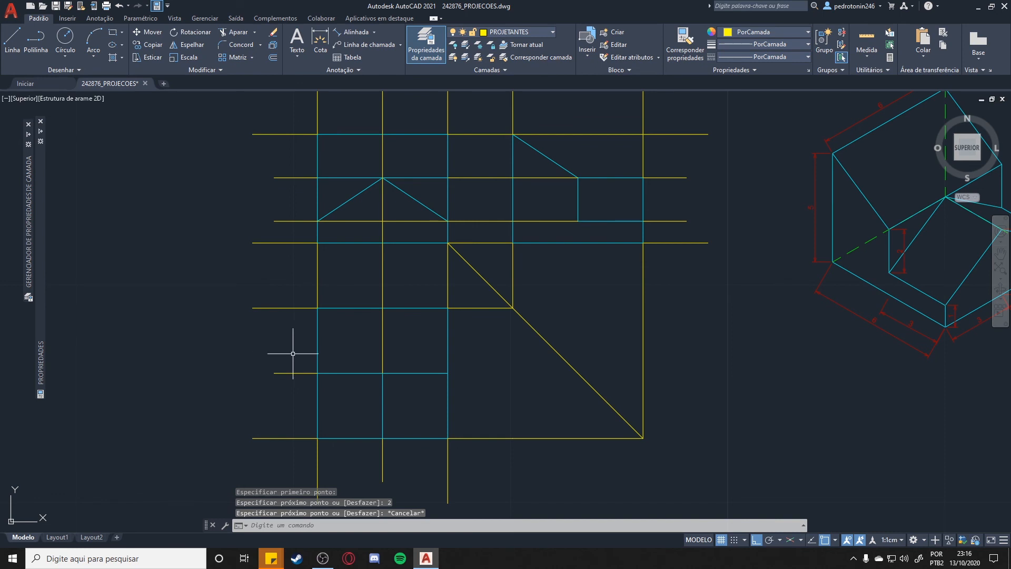
Step: Draw a projection line from the right end of the top view's middle line to the diagonal and up to the side view's inner vertical edge
left_click(3, 37)
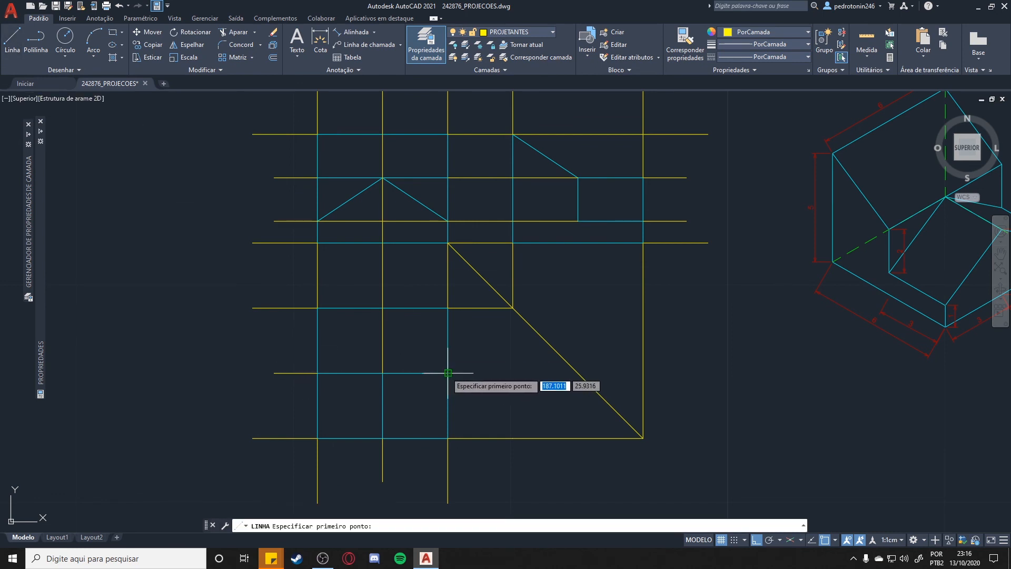
left_click(447, 373)
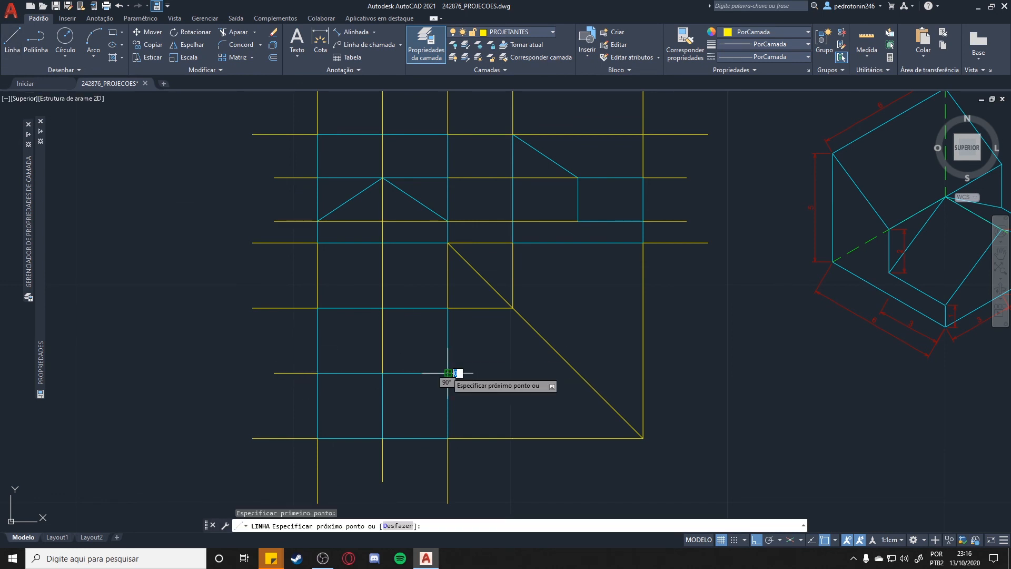
left_click(579, 373)
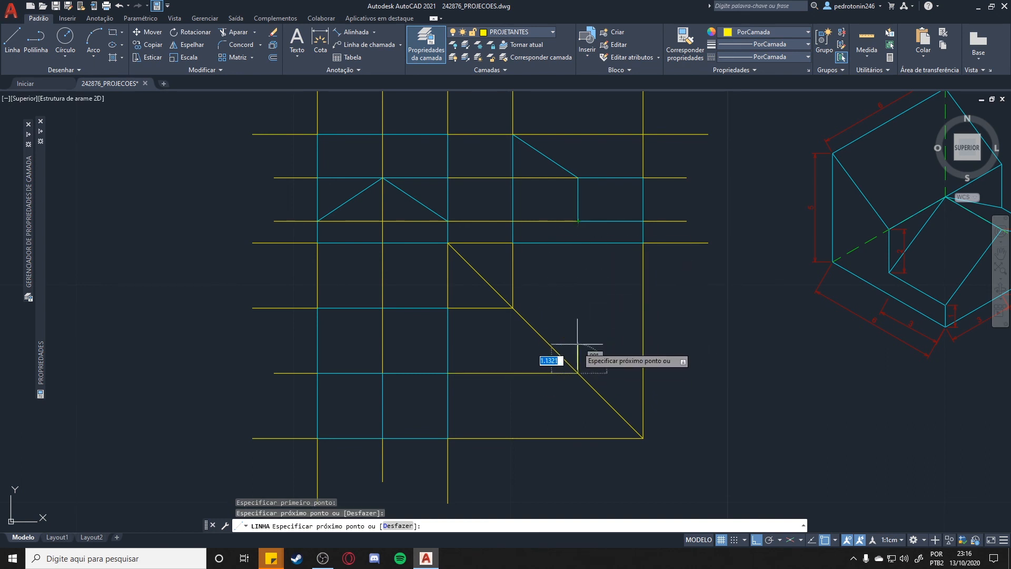
left_click(579, 221)
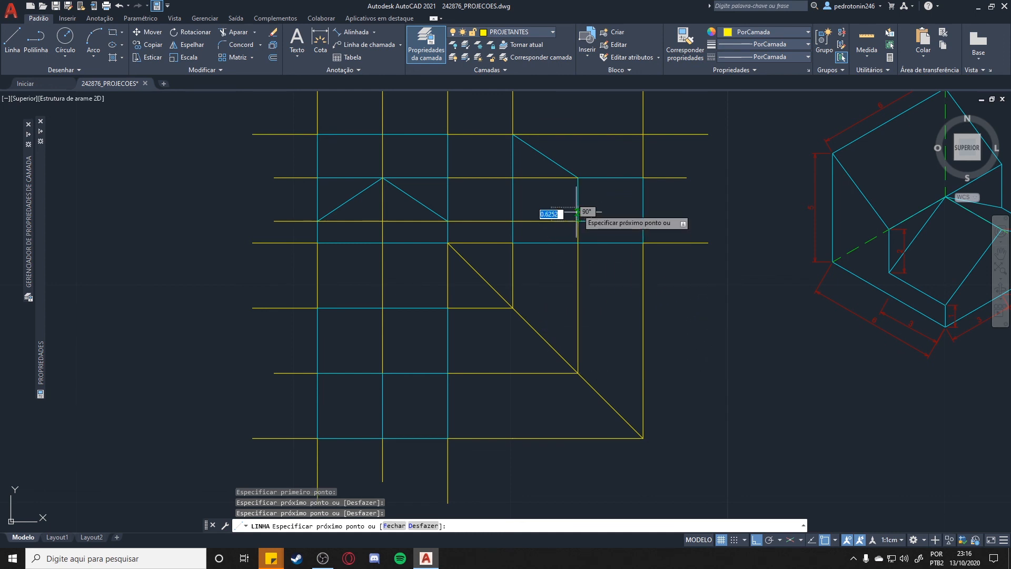
key("Escape")
Step: Draw a projection line from the foot of the side view's slope up to its top level and a further 2 units upward
left_click(12, 39)
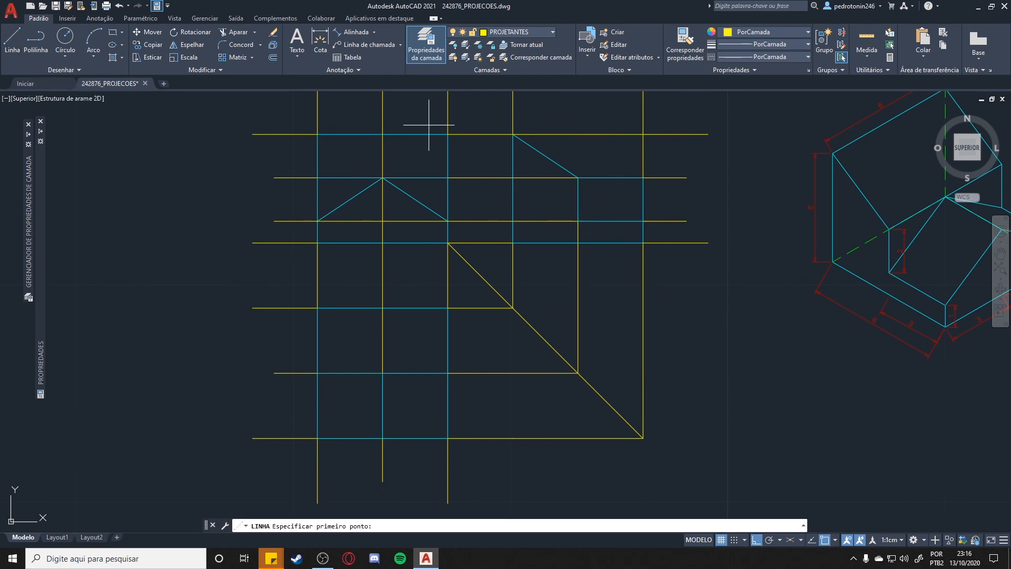
left_click(578, 177)
type("2")
key("Return")
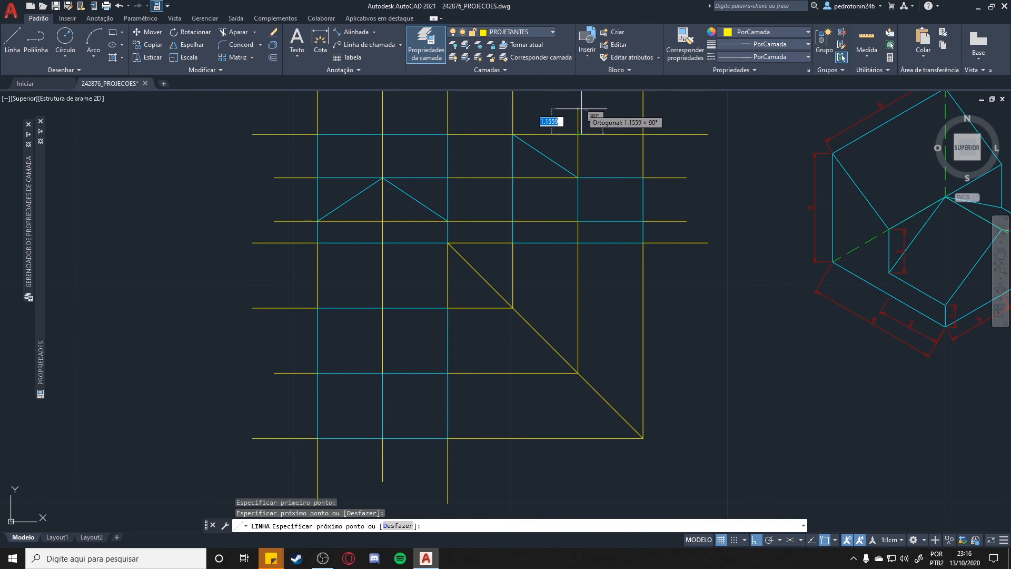
key("Escape")
Step: Turn the PROJETANTES layer off to examine the three views without projection lines, and turn it back on
middle_click_drag(631, 286, 642, 323)
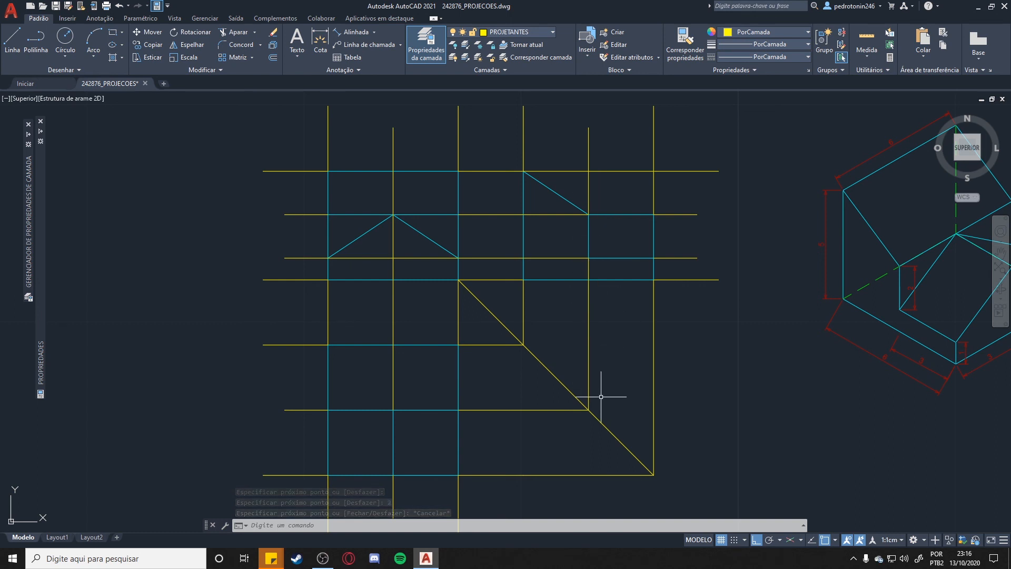
left_click(534, 34)
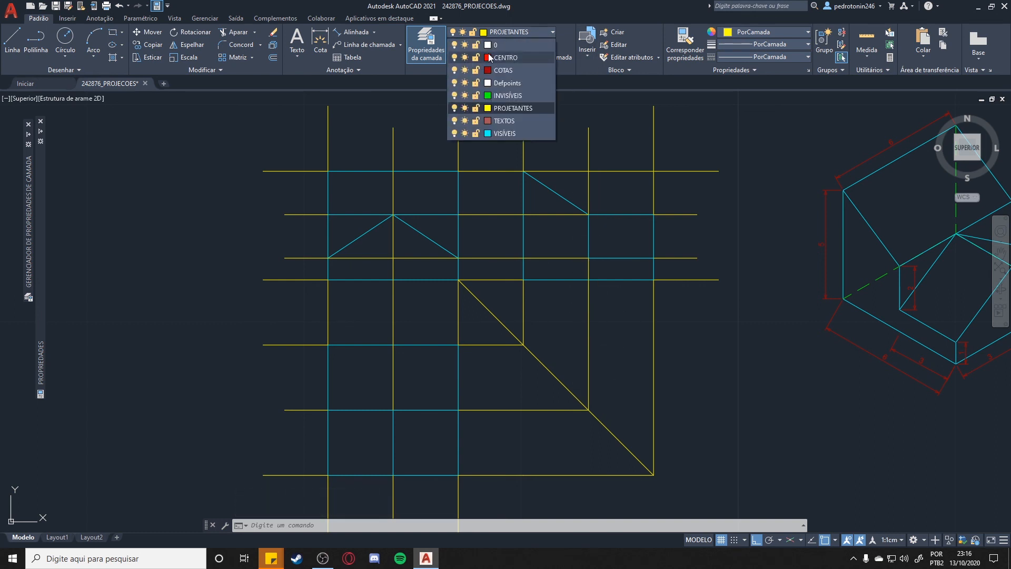
left_click(453, 107)
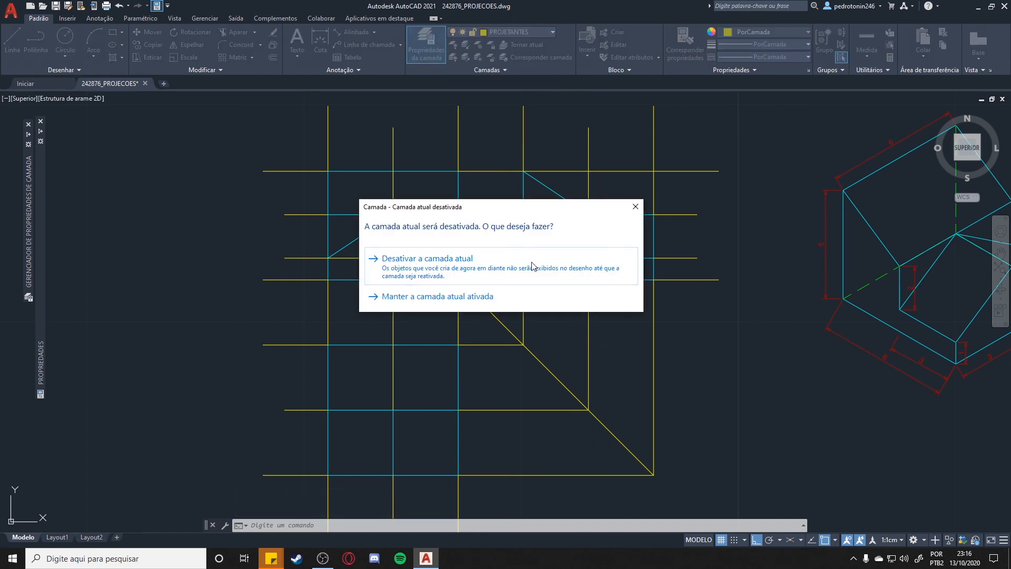
left_click(594, 264)
middle_click_drag(756, 373, 626, 305)
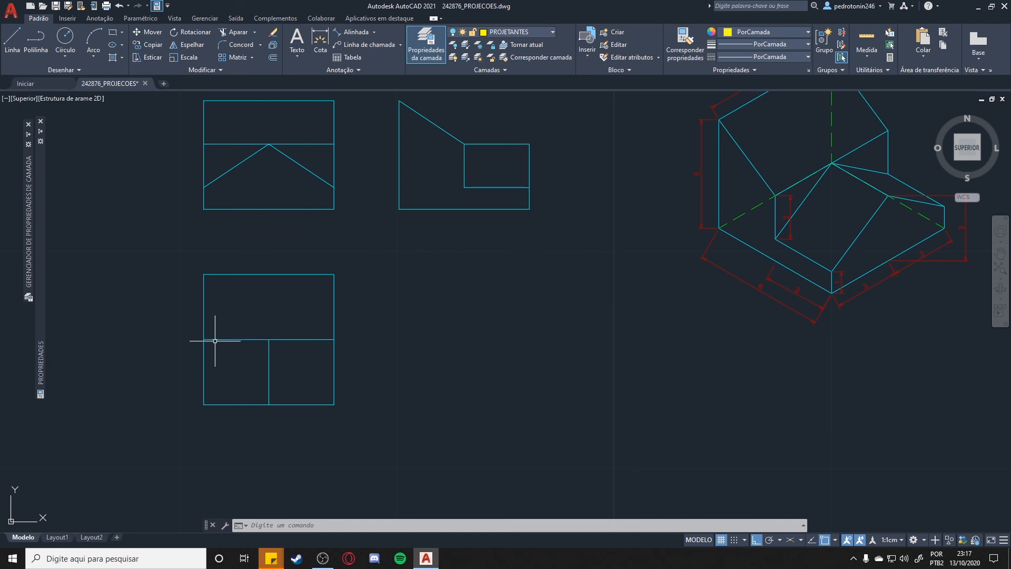
left_click(468, 145)
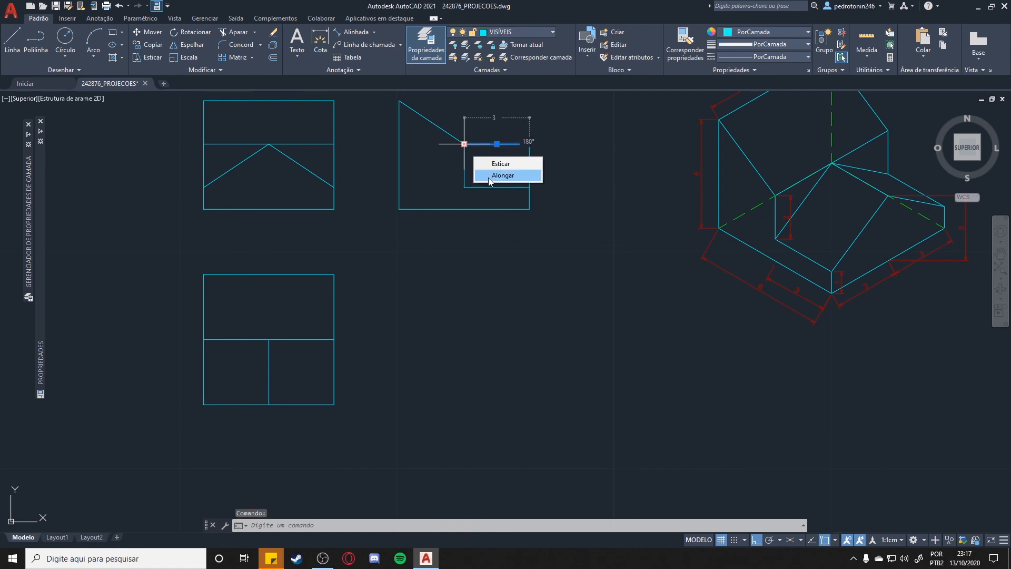
key("Escape")
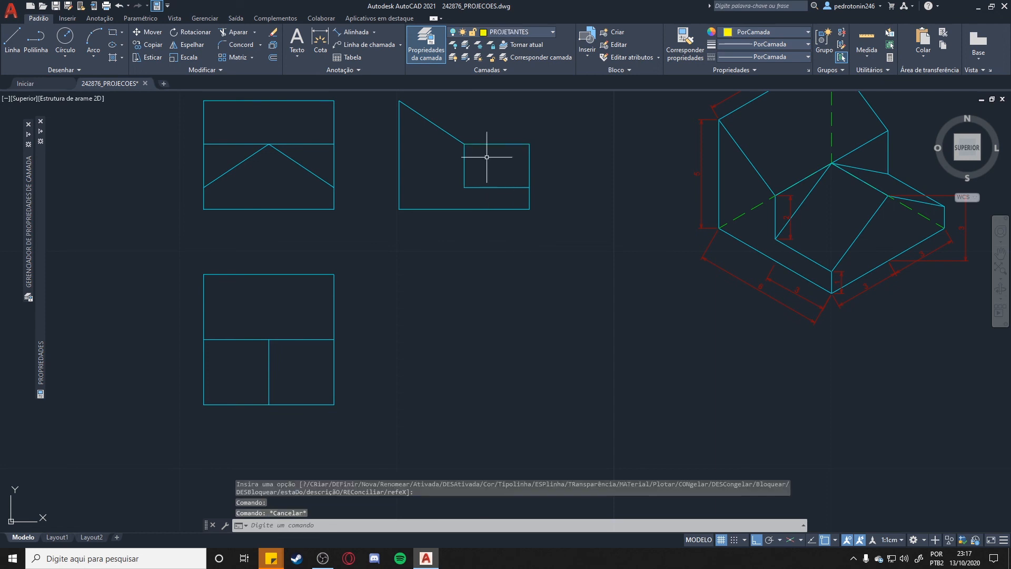
left_click(527, 32)
left_click(454, 108)
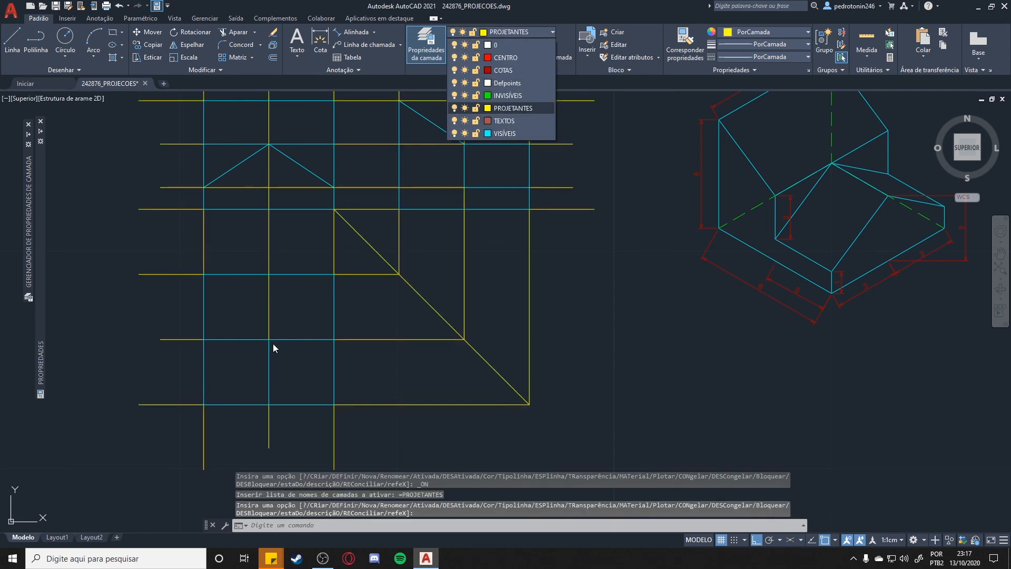
left_click(653, 334)
middle_click_drag(641, 297, 656, 319)
scroll(669, 326, "down", 3)
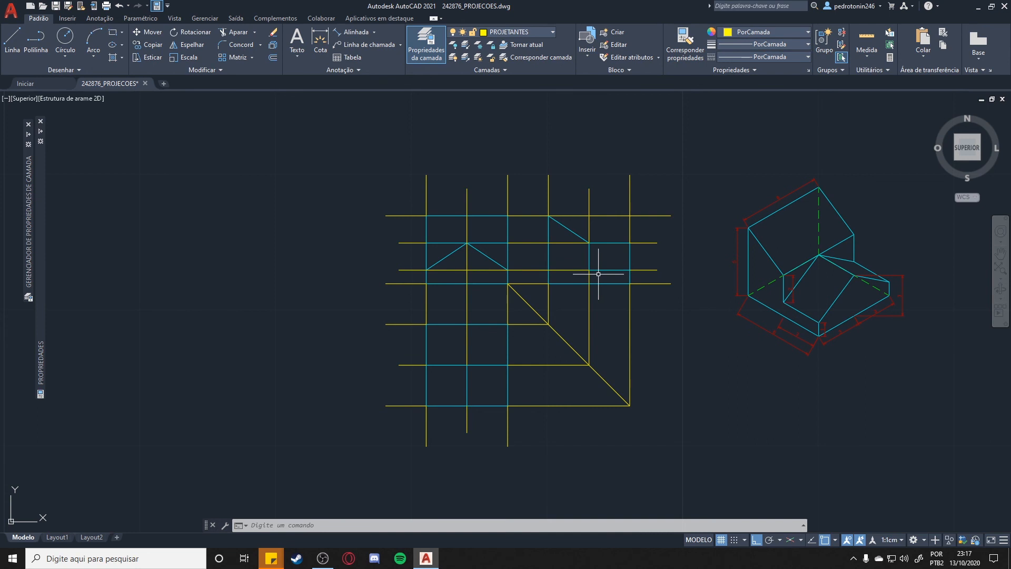
Step: Turn the PROJETANTES layer off and make COTAS the current layer
left_click(521, 33)
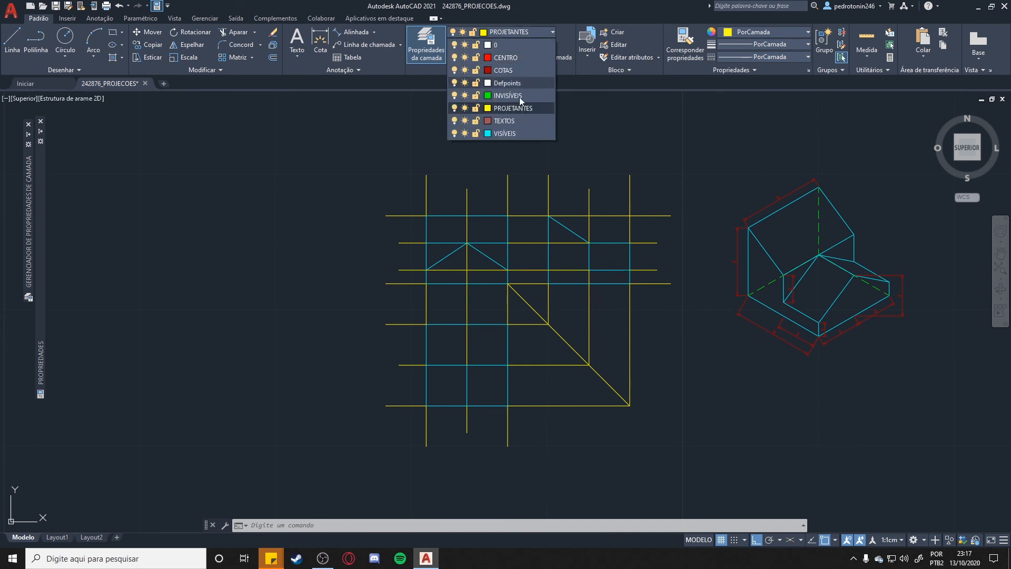
left_click(456, 108)
left_click(507, 268)
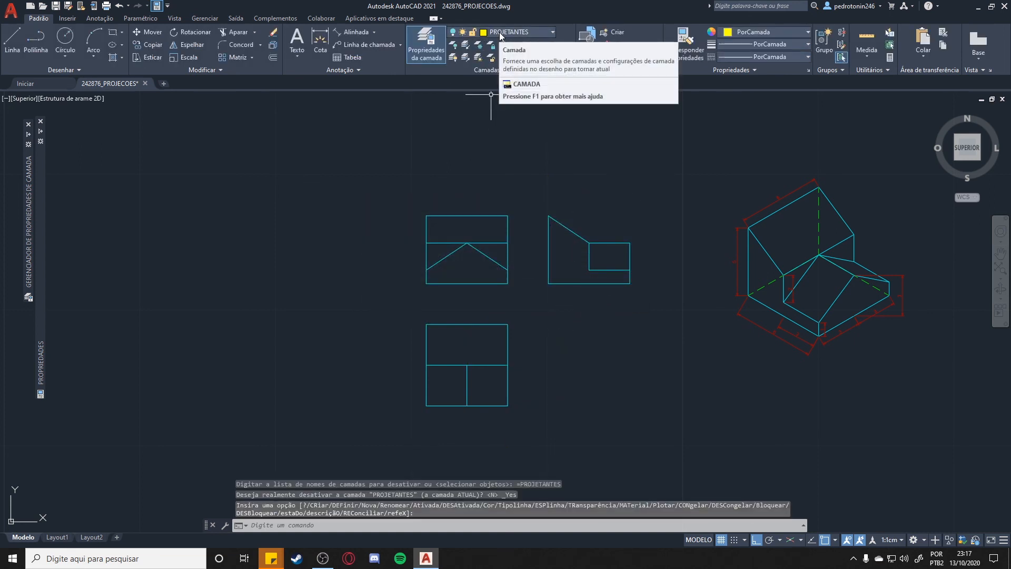
left_click(499, 34)
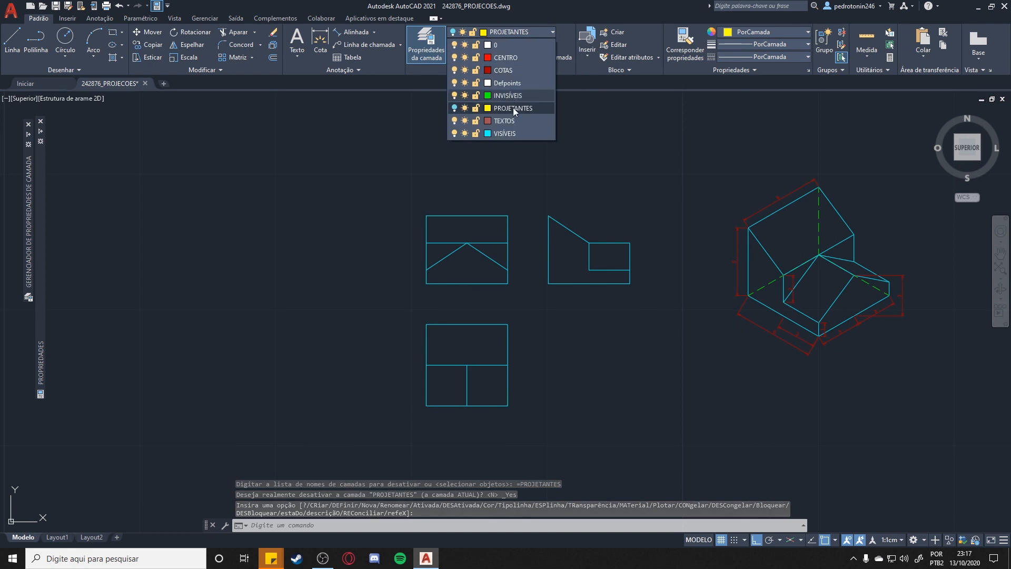
left_click(511, 70)
middle_click_drag(522, 196, 512, 99)
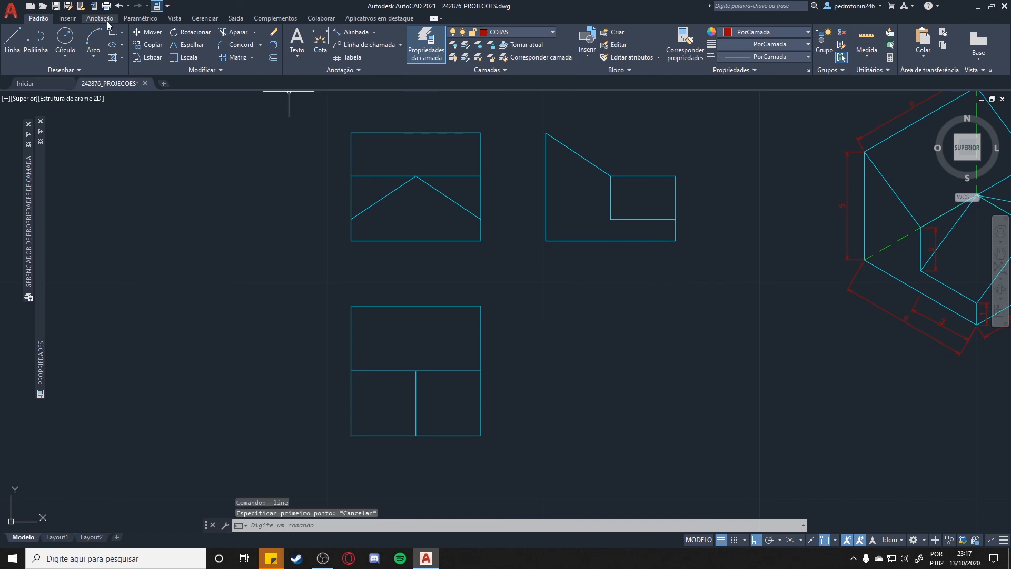
Step: Add a linear dimension for the front view's overall width, placed above its top edge
left_click(100, 18)
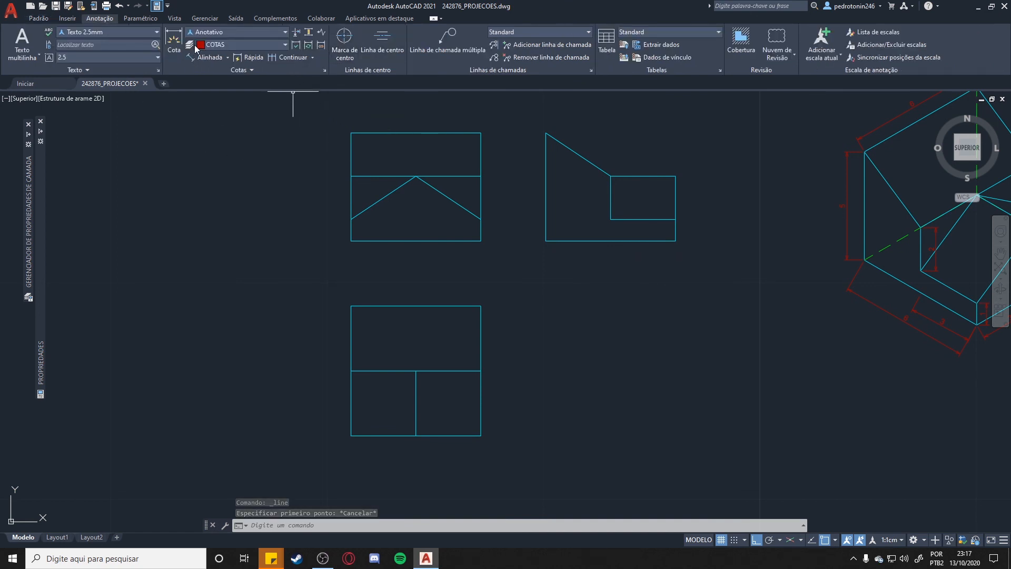
left_click(215, 59)
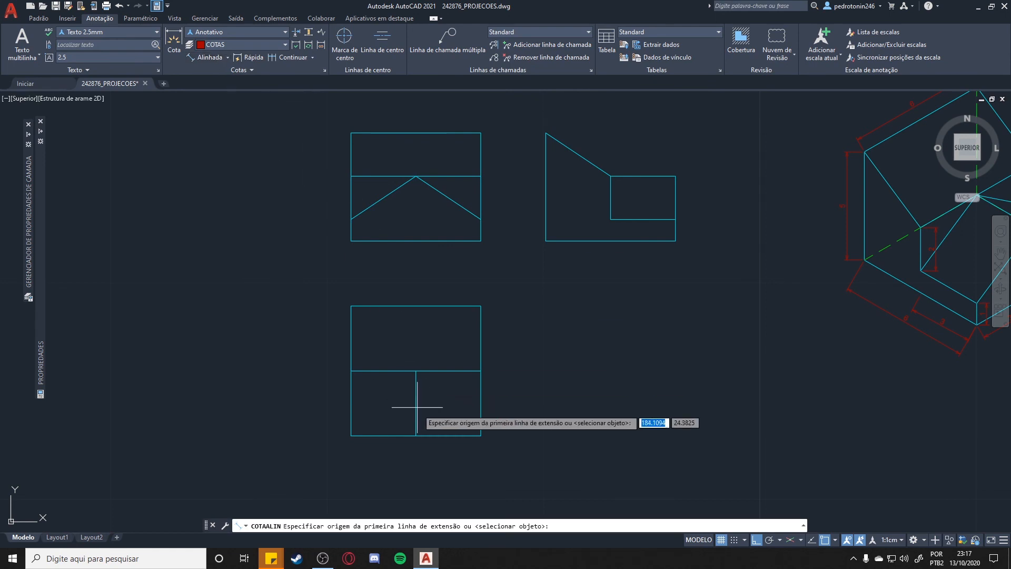
left_click(228, 57)
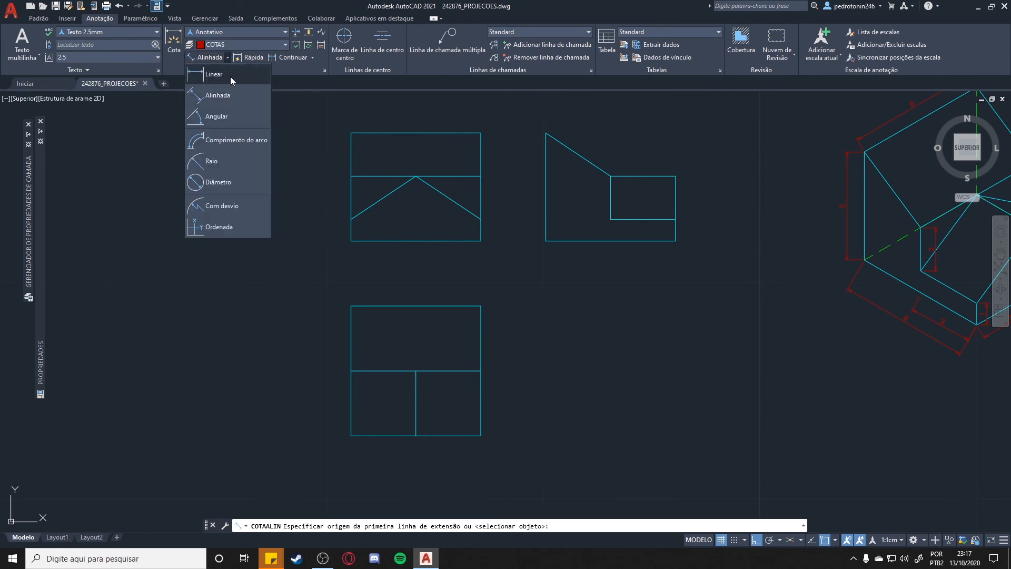
left_click(229, 77)
middle_click_drag(415, 391, 388, 351)
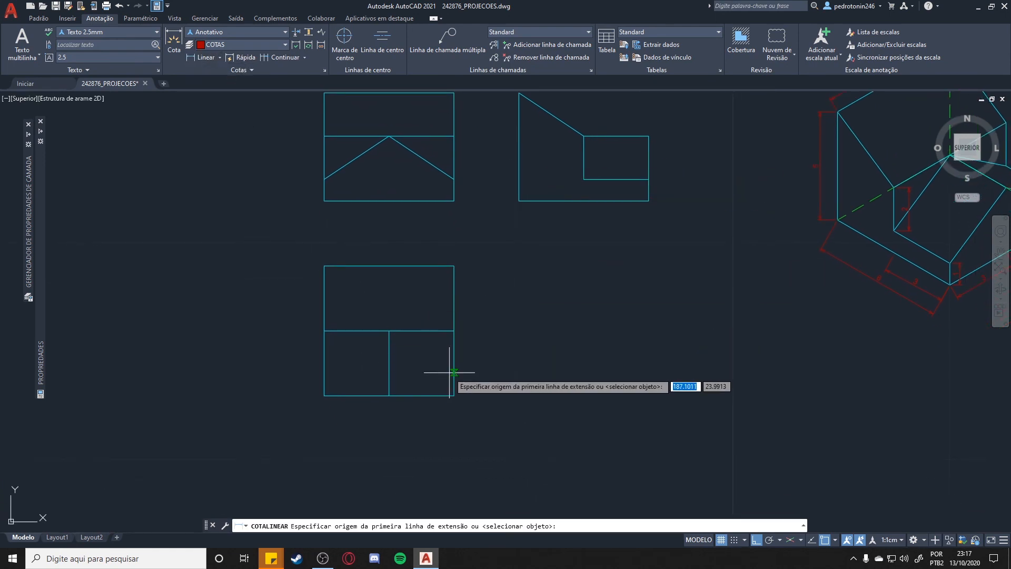
middle_click_drag(486, 278, 518, 372)
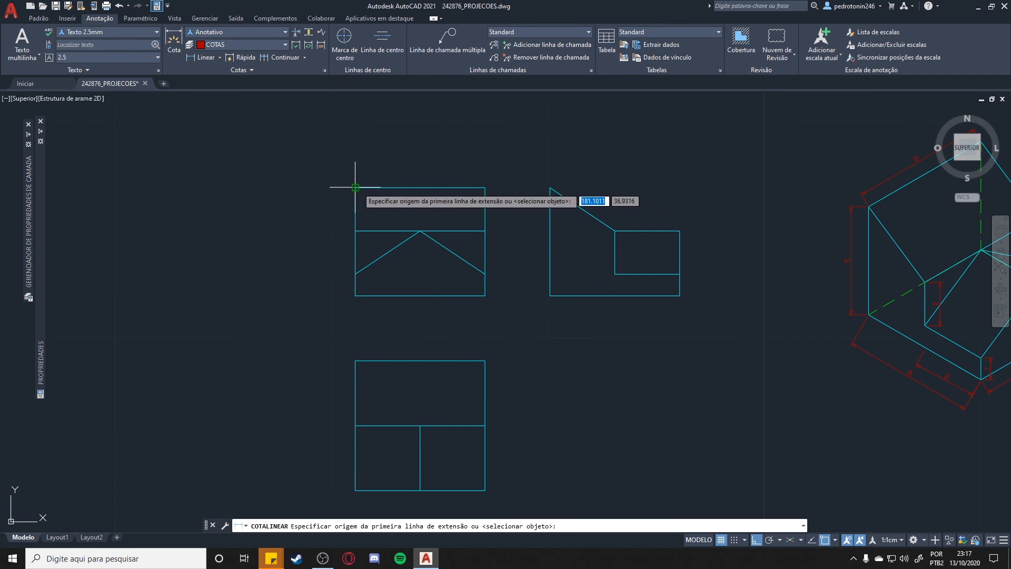
left_click(356, 188)
left_click(485, 188)
left_click(481, 168)
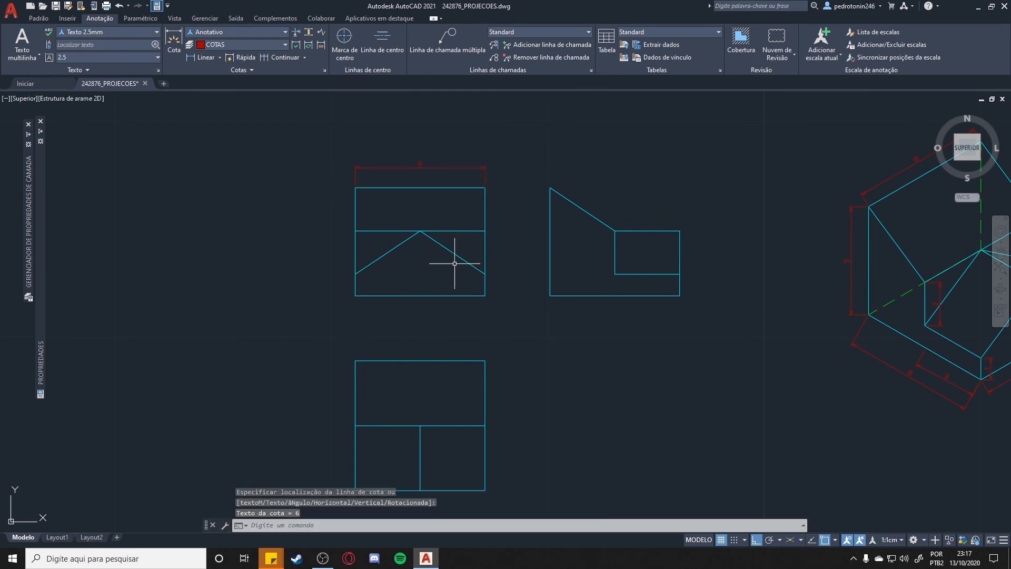
Step: Add a linear dimension for the front view's overall height, placed to the left of the view
middle_click_drag(454, 264, 463, 238)
left_click(196, 60)
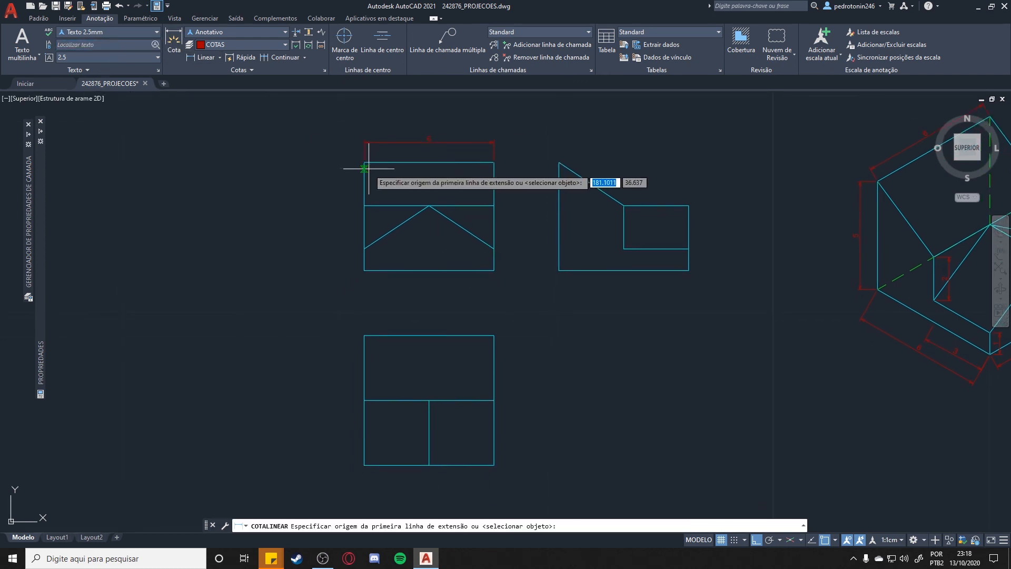
left_click(364, 162)
left_click(364, 270)
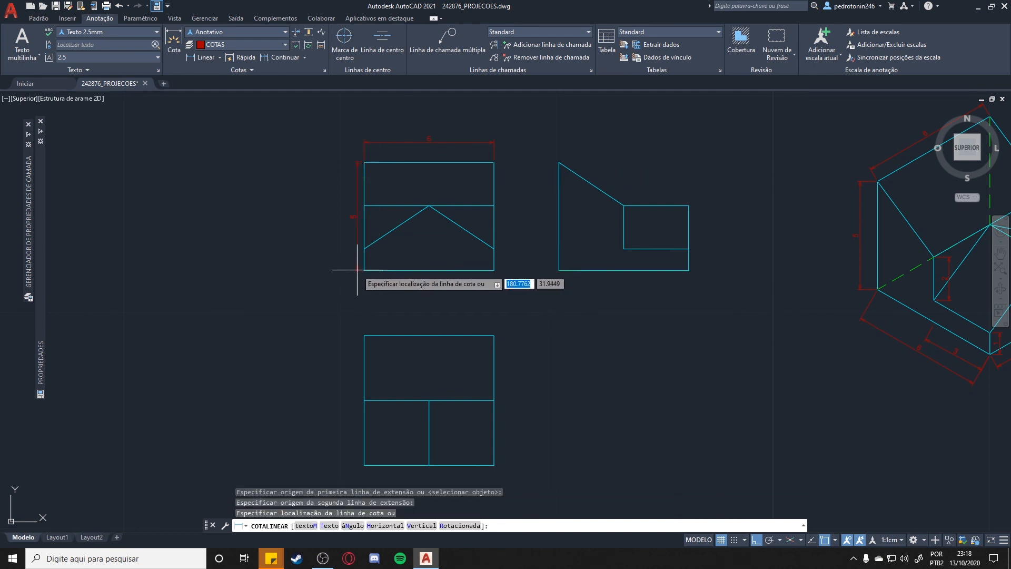
left_click(352, 270)
Step: Add a linear dimension for the height of the side view's base below the ledge, placed to its right
mouse_move(482, 321)
middle_mouse_down()
mouse_move(487, 299)
mouse_move(475, 283)
middle_mouse_up()
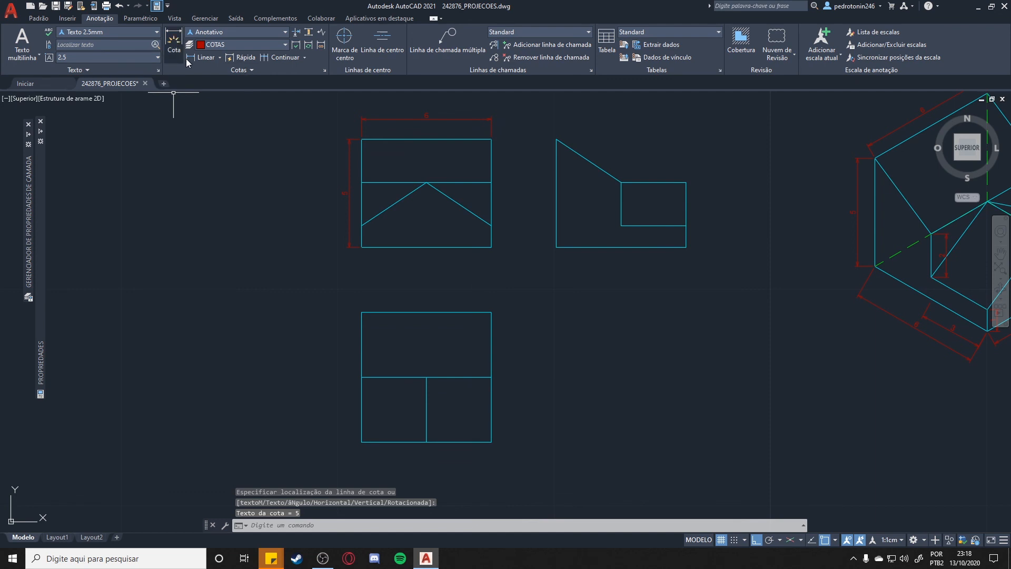
left_click(200, 59)
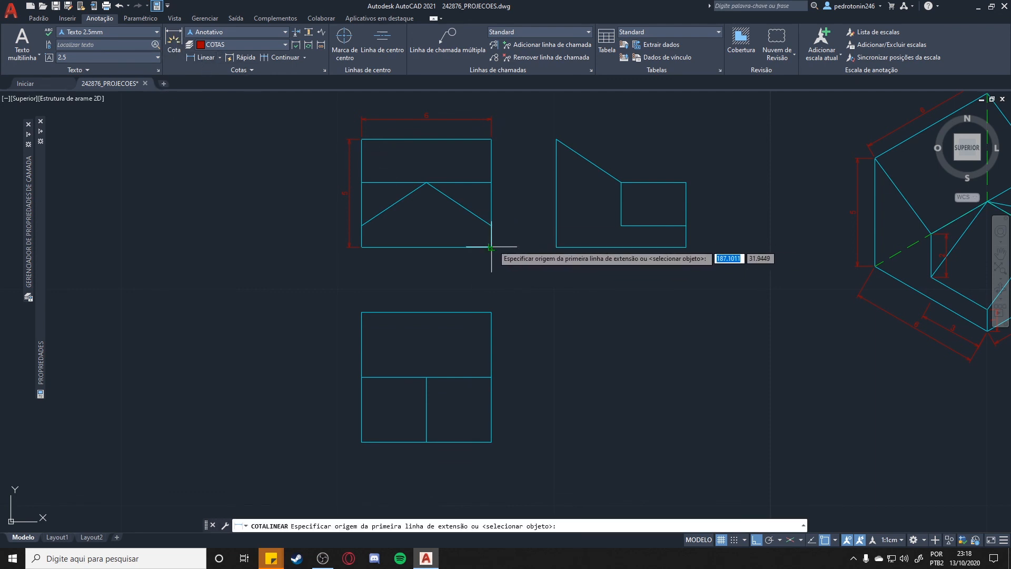
left_click(686, 246)
left_click(687, 226)
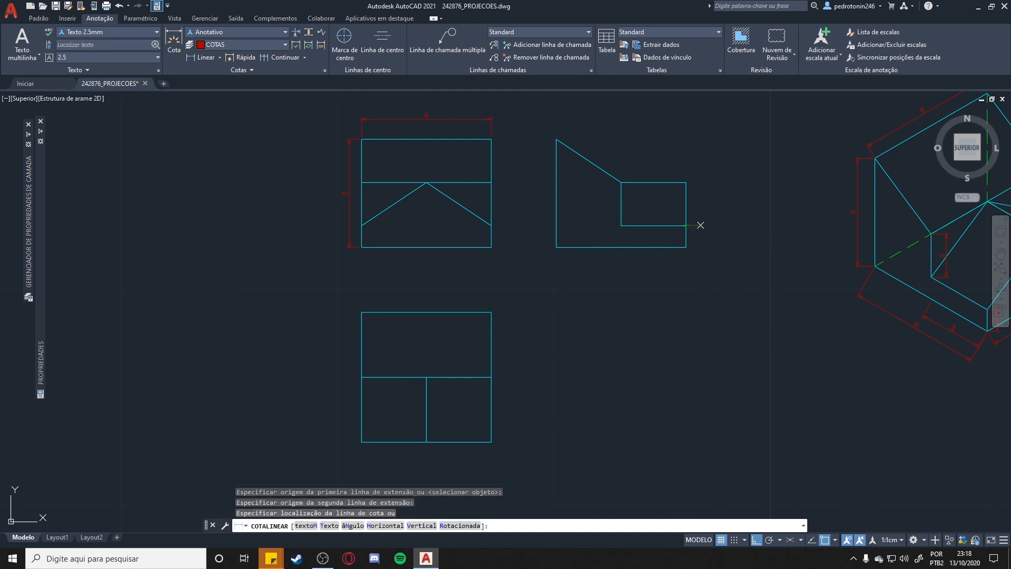
left_click(701, 232)
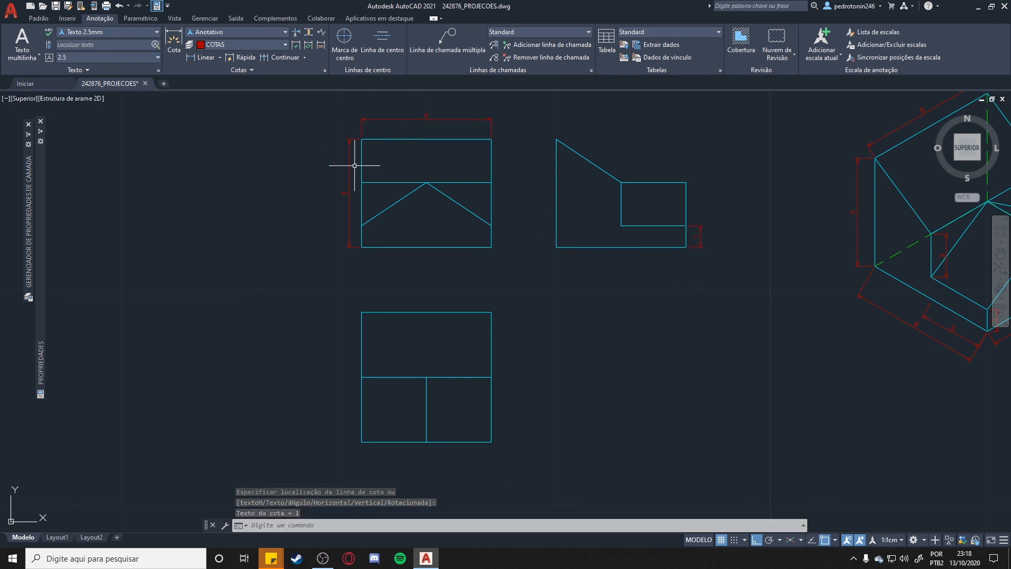
Step: Add a linear dimension for the depth of the top view's lower half, placed to the right of the view
left_click(203, 58)
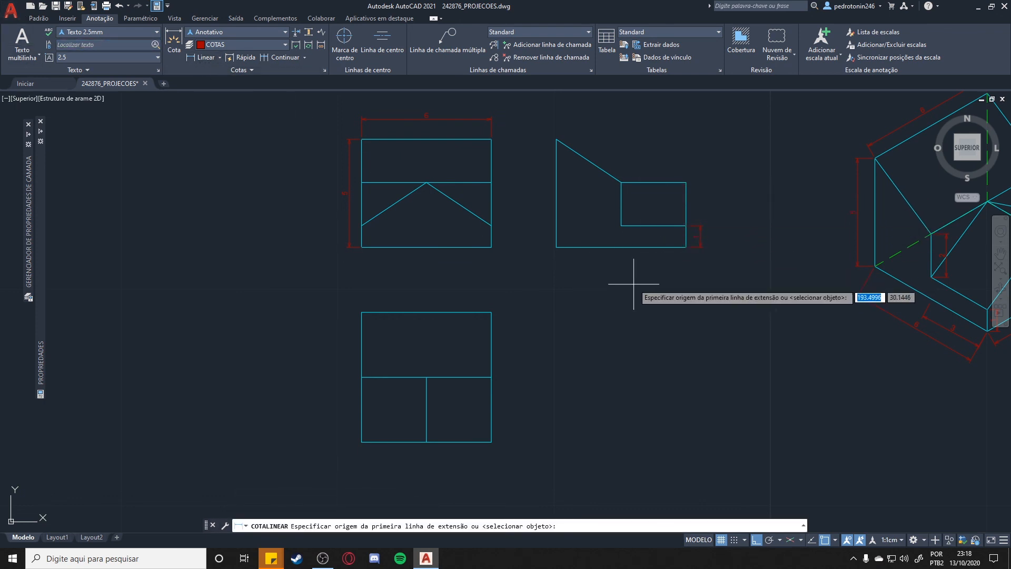
left_click(491, 378)
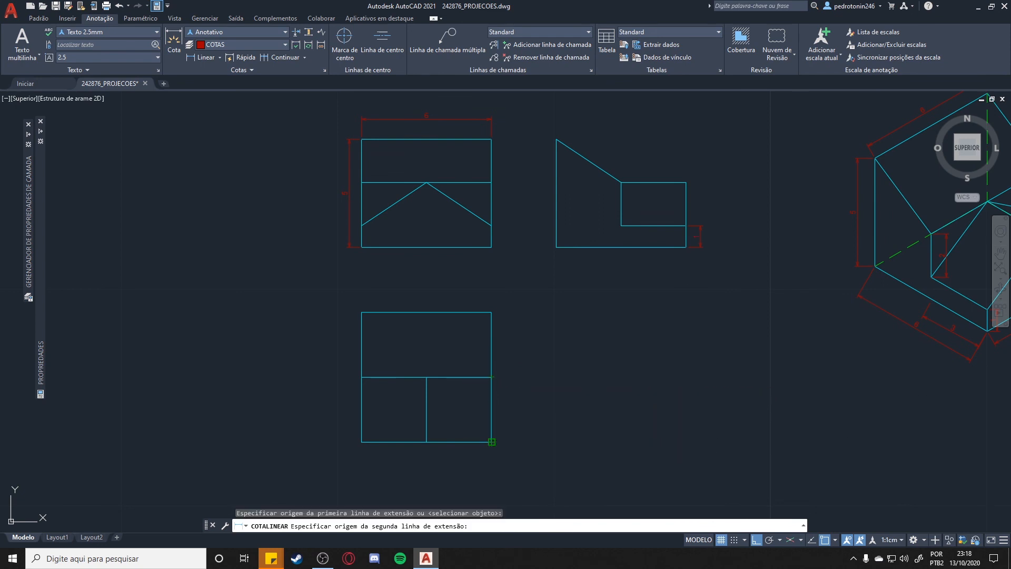
left_click(491, 442)
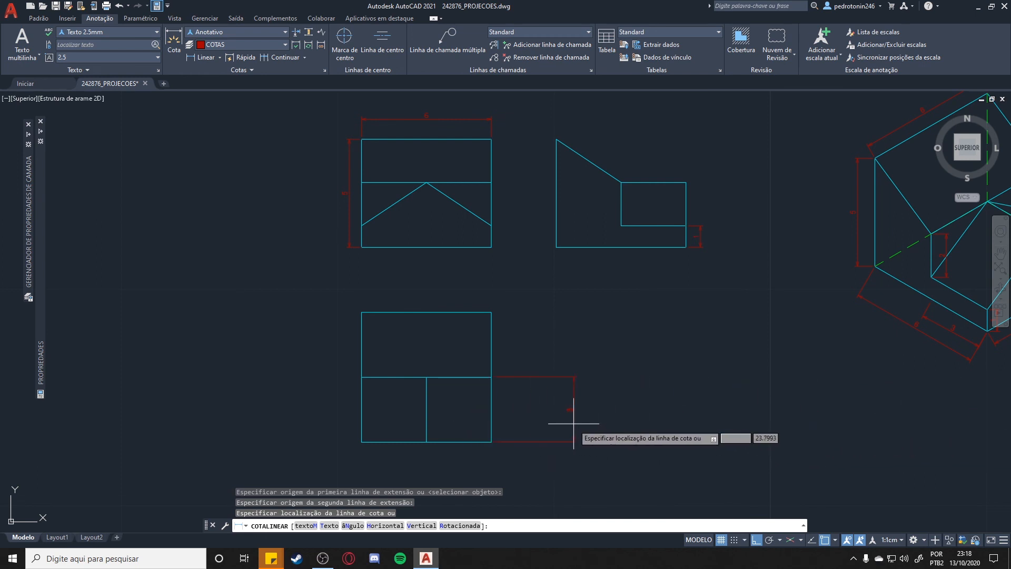
left_click(513, 432)
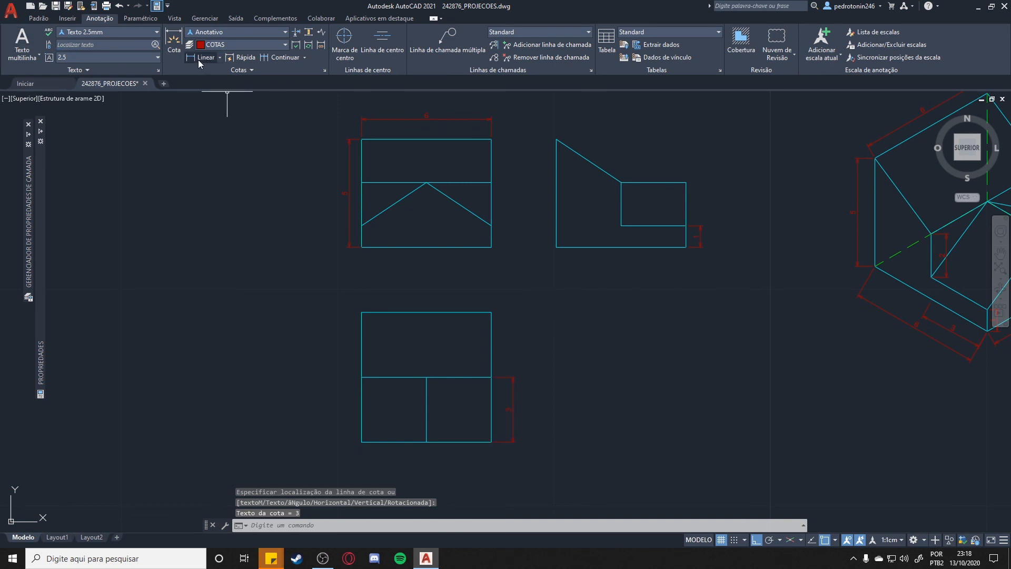
Step: Add a linear dimension for the depth of the top view's upper half, in line with the lower half's dimension
left_click(199, 59)
left_click(491, 377)
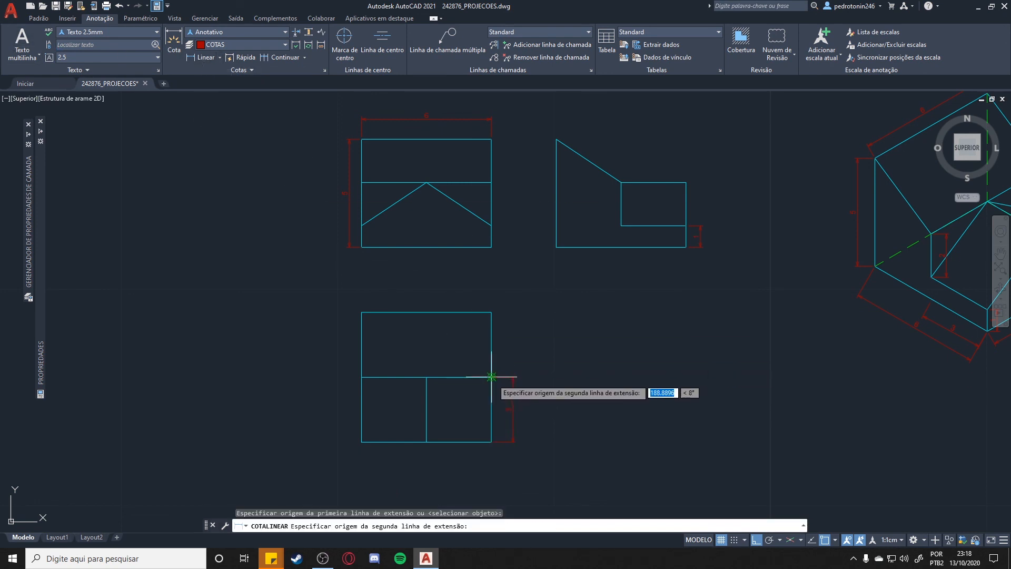
left_click(491, 312)
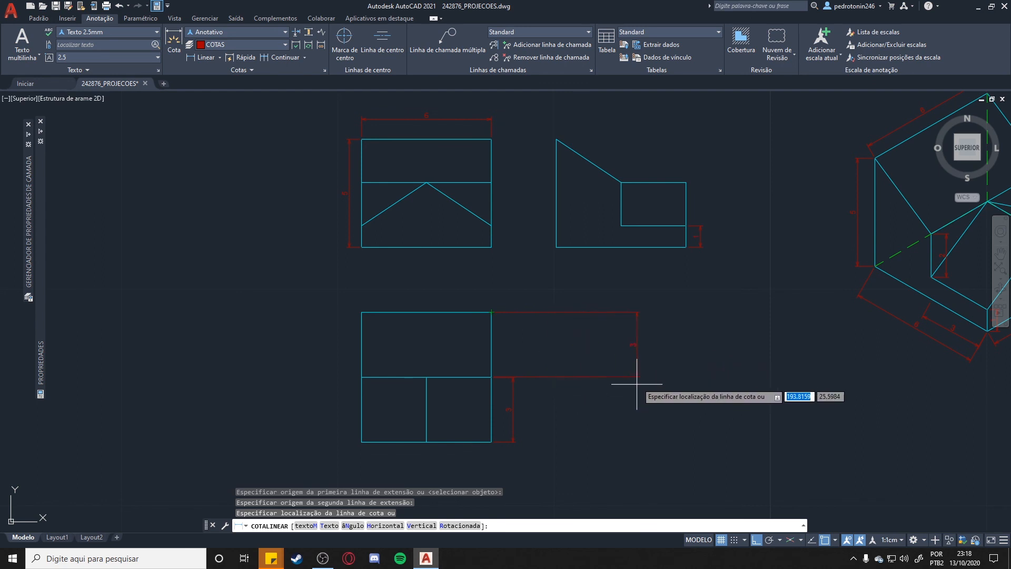
left_click(515, 392)
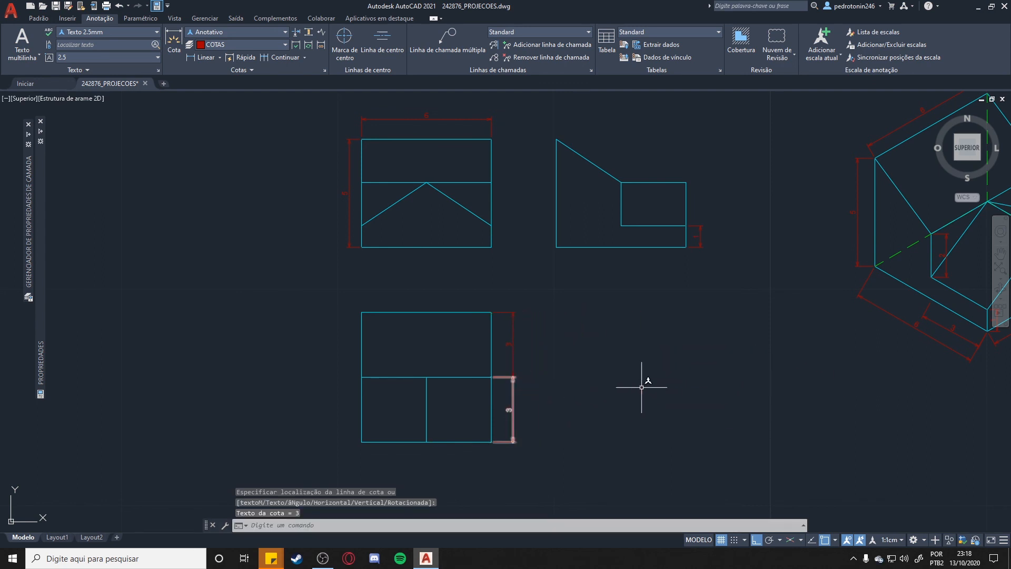
key("Escape")
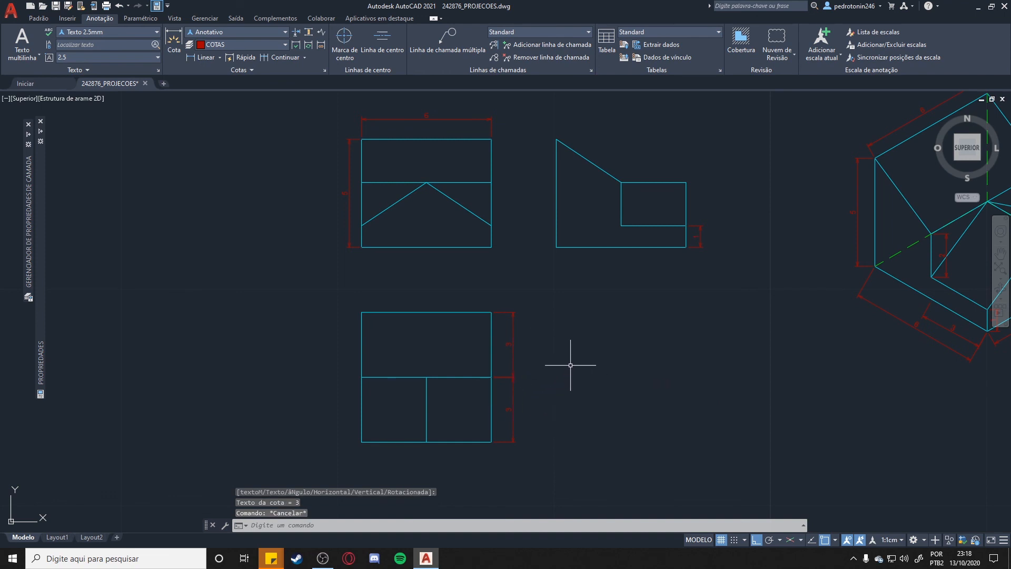
Step: Dimension the width from the top view's vertical middle line to its right edge, placed below the view
left_click(174, 41)
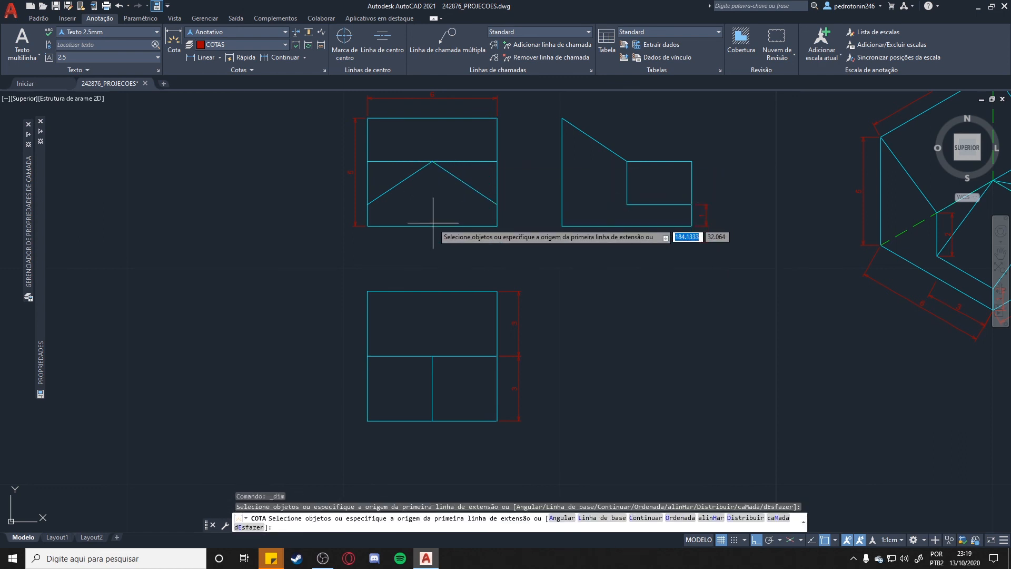
left_click(432, 421)
left_click(497, 421)
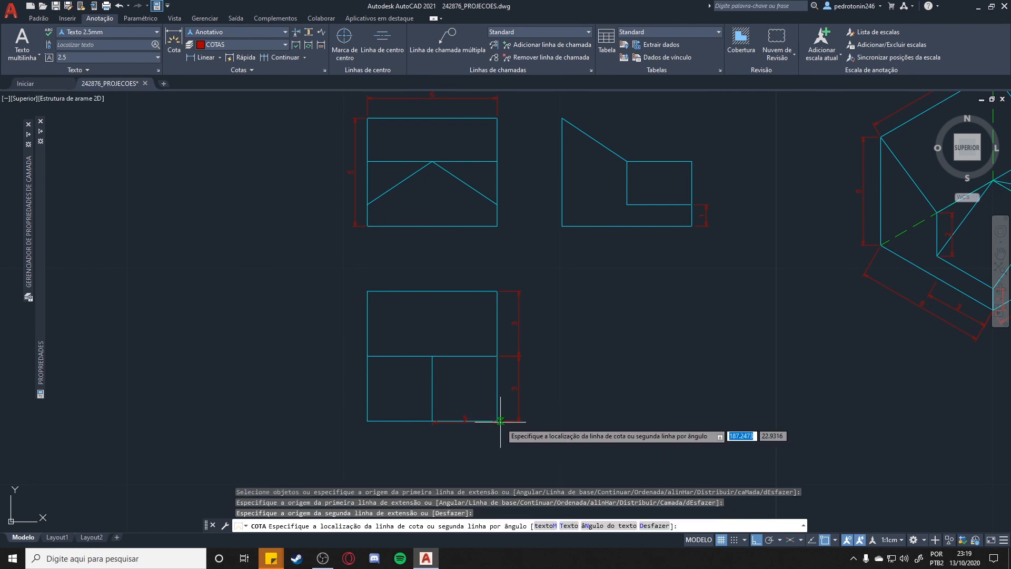
left_click(522, 438)
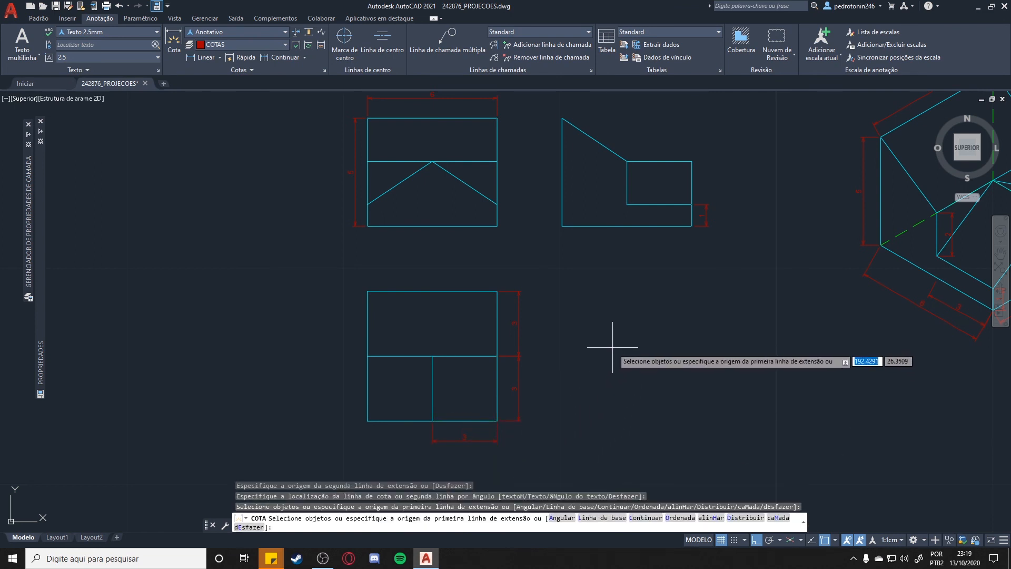
Step: Add a linear dimension from the top view's left edge to its vertical middle line, aligned with the neighbouring dimension below the view
left_click(200, 58)
left_click(367, 423)
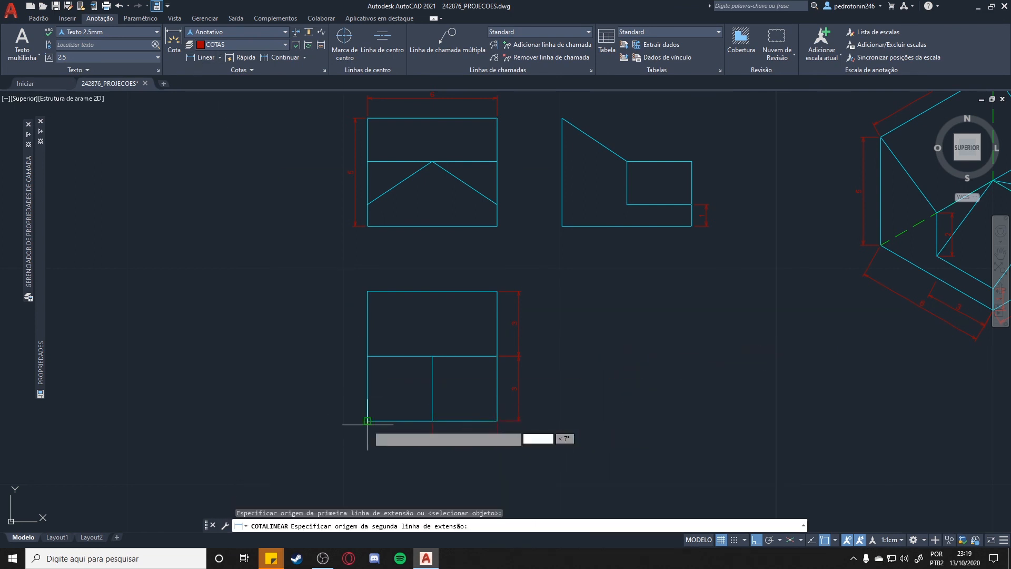
left_click(432, 421)
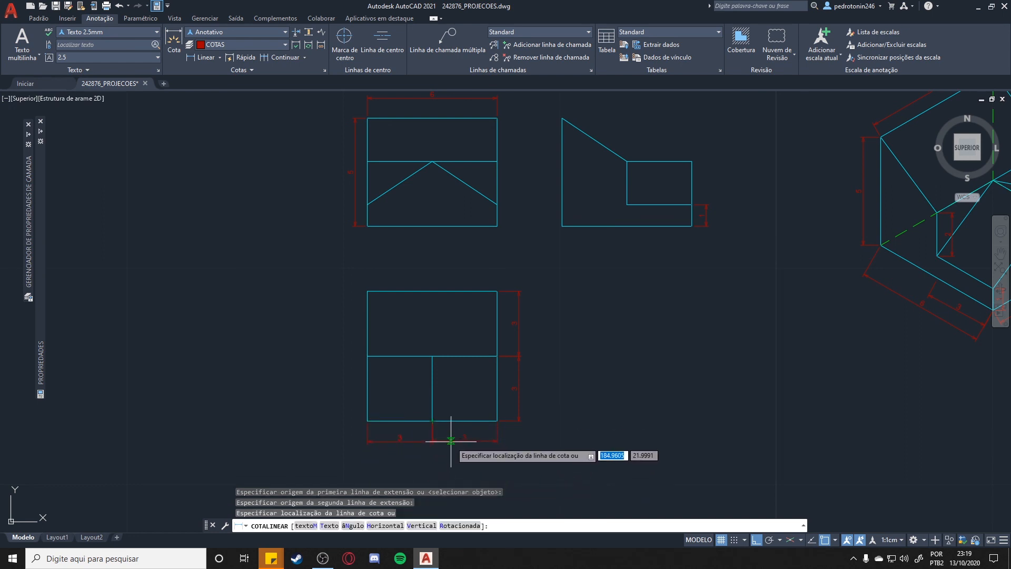
left_click(437, 440)
key("Escape")
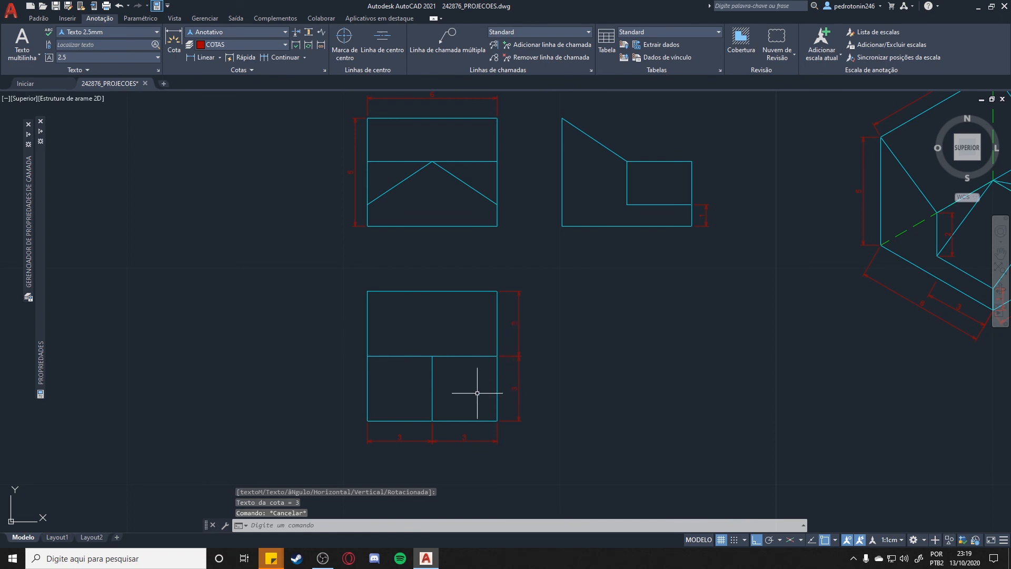
Step: Try a linear dimension on the side view's right edge above the ledge line, and erase that dimension
middle_click_drag(564, 298, 568, 340)
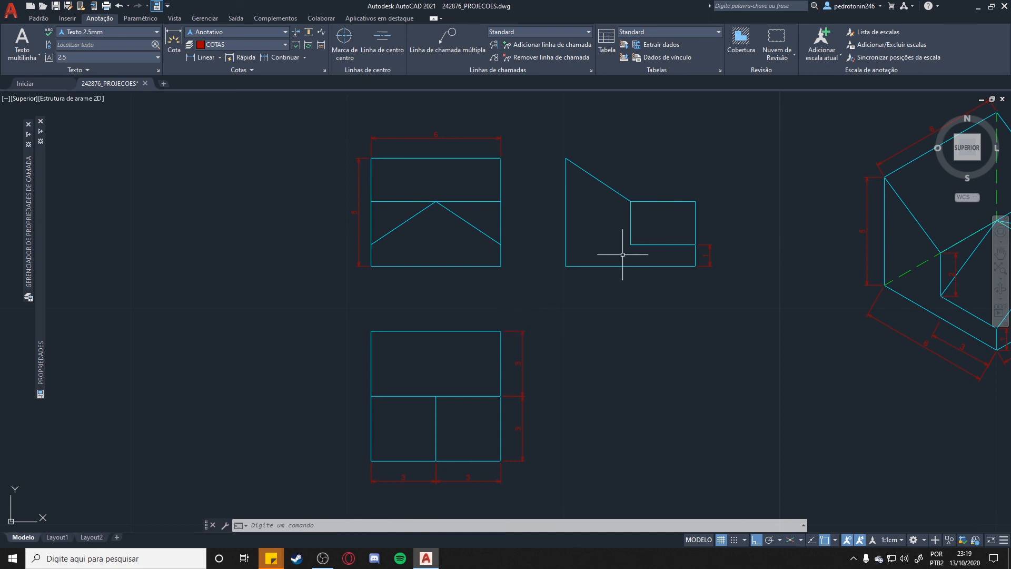
left_click(203, 58)
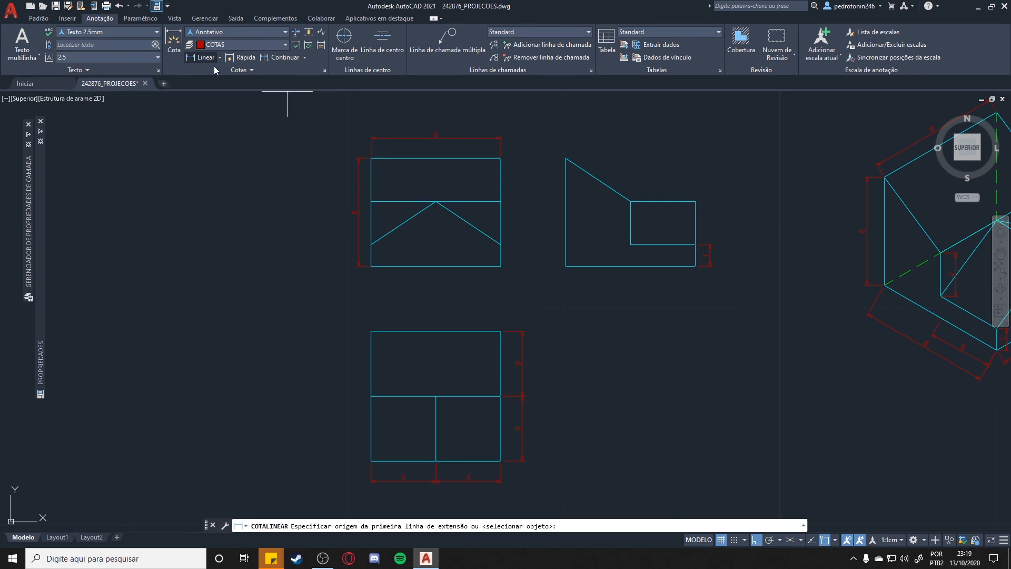
left_click(696, 244)
left_click(697, 202)
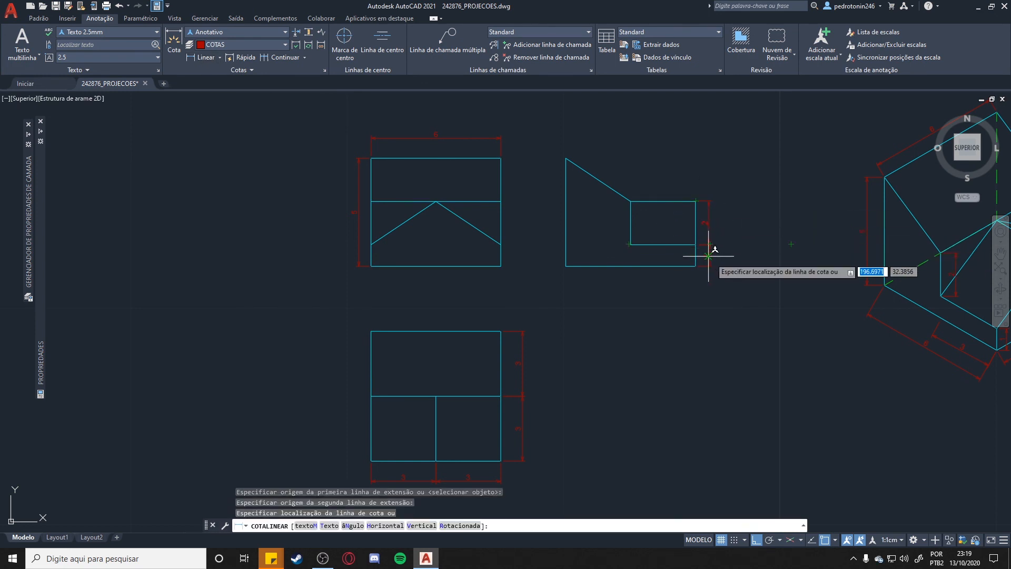
left_click(711, 257)
scroll(711, 264, "up", 4)
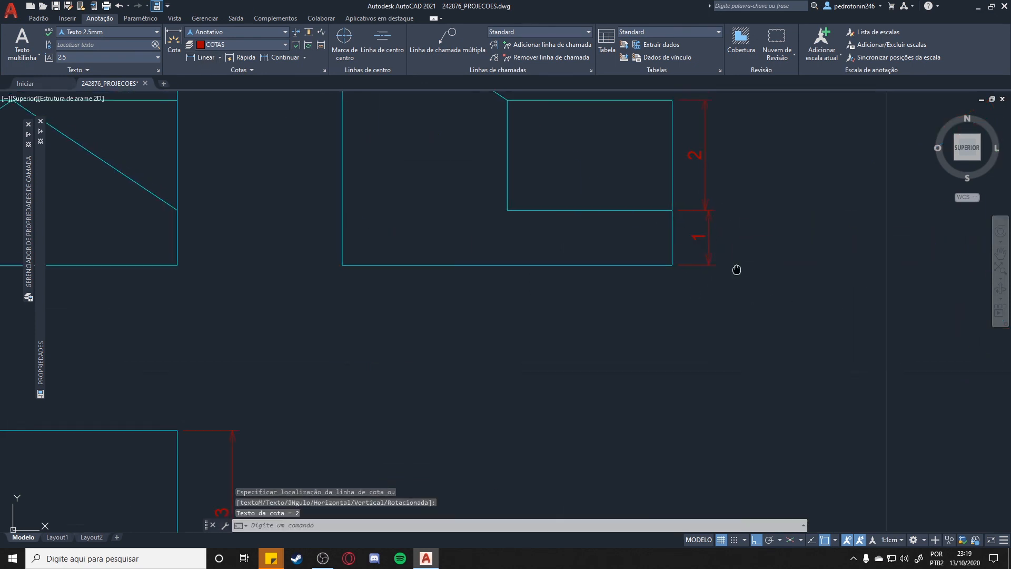
left_click(715, 238)
key("Delete")
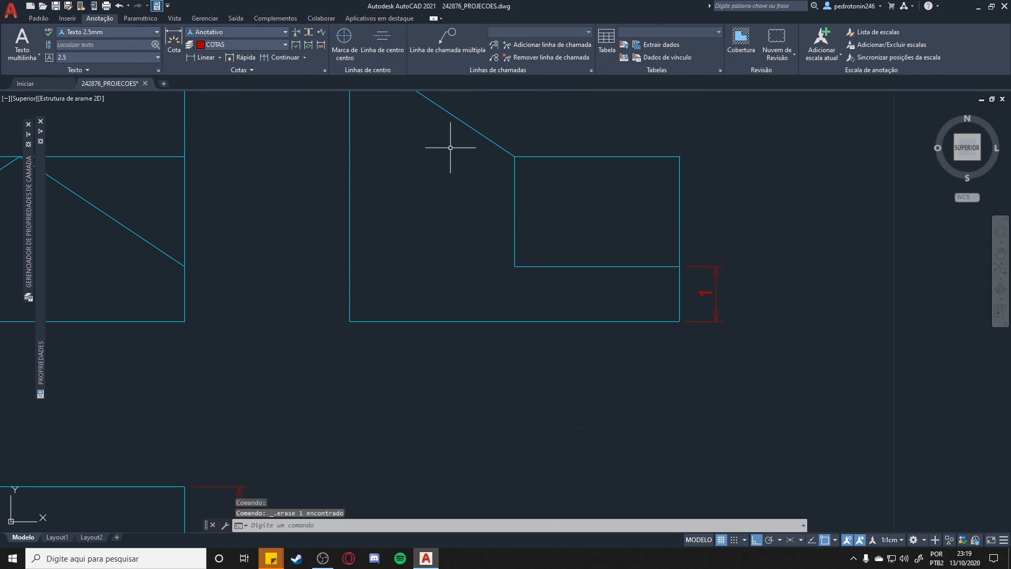
Step: Dimension the side view's right edge from the ledge line to its upper corner, in line with the base height dimension
left_click(175, 41)
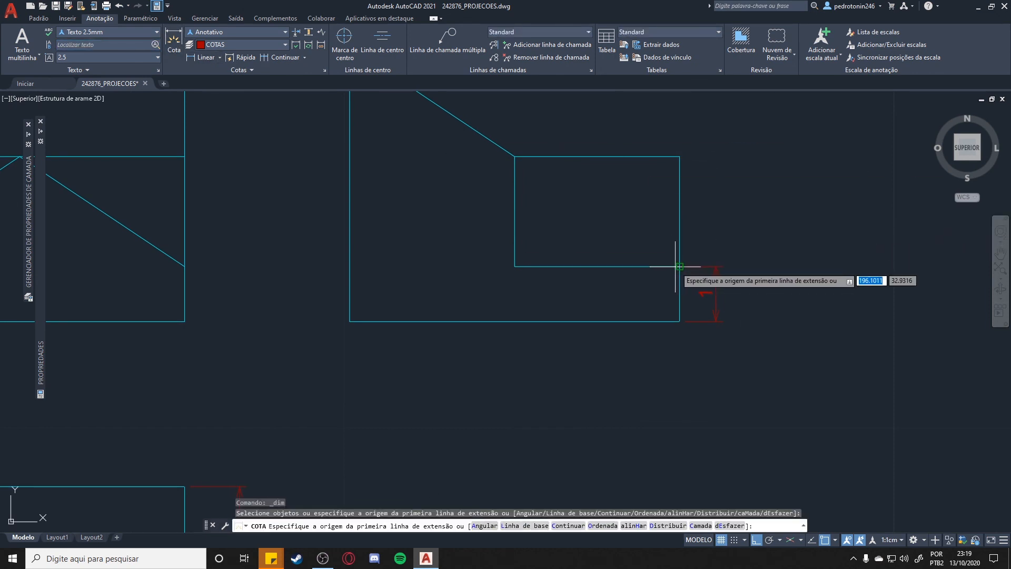
left_click(679, 266)
left_click(680, 157)
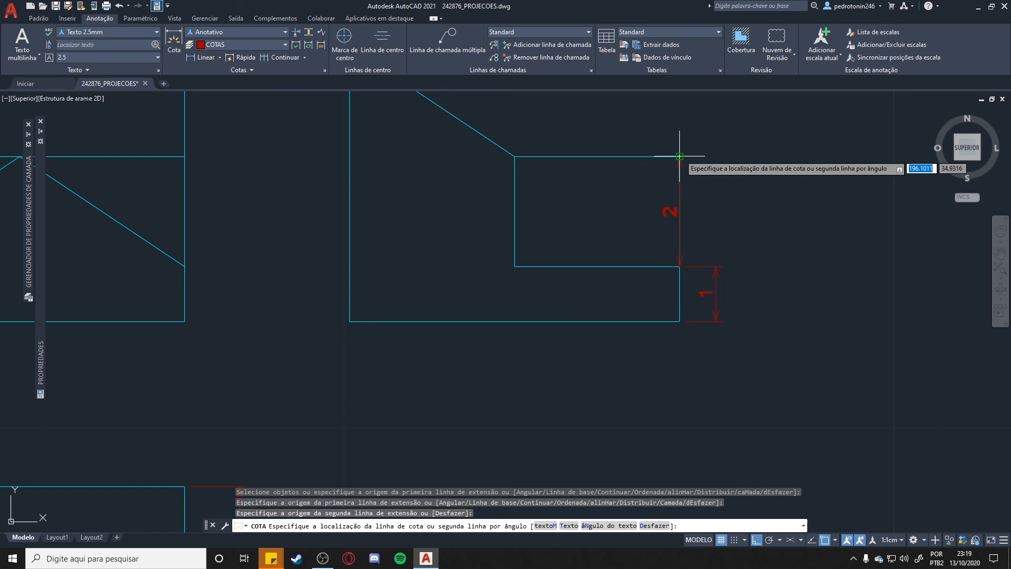
left_click(717, 286)
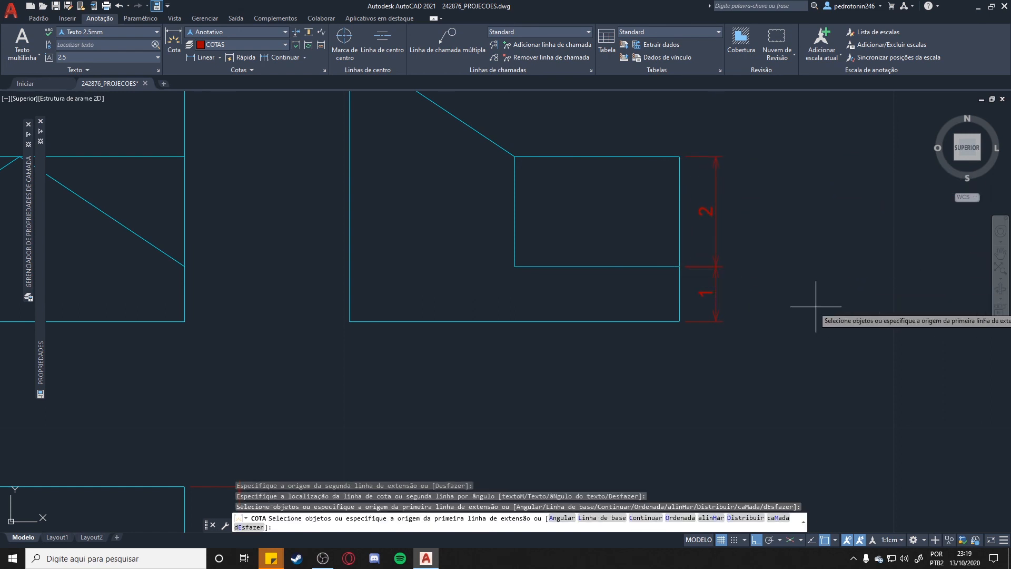
scroll(389, 296, "down", 2)
middle_click_drag(371, 302, 533, 311)
key("Escape")
middle_click_drag(558, 370, 612, 370)
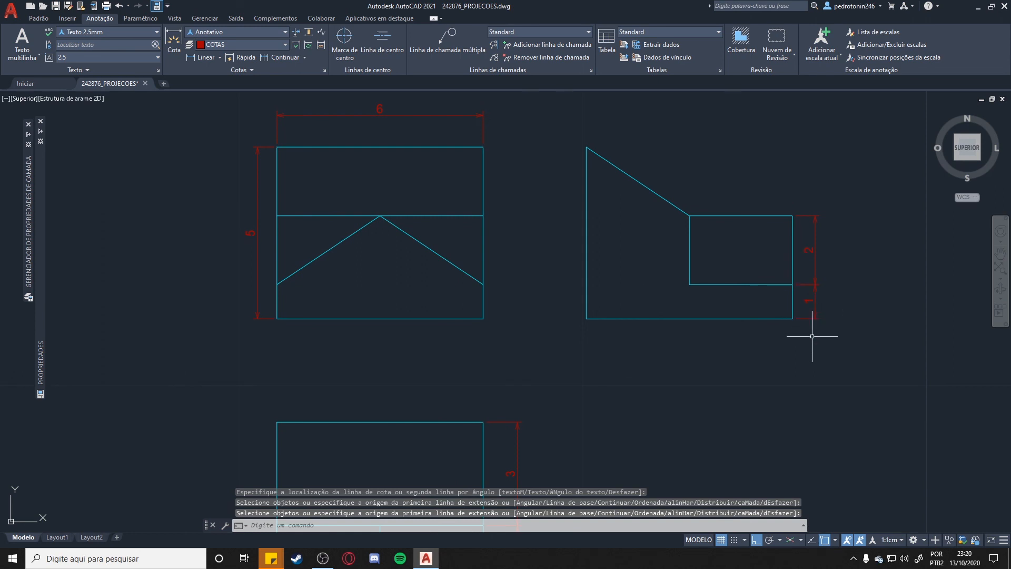
Step: Dimension the full height of the side view's left edge, placing the dimension line just outside that edge
scroll(601, 353, "down", 2)
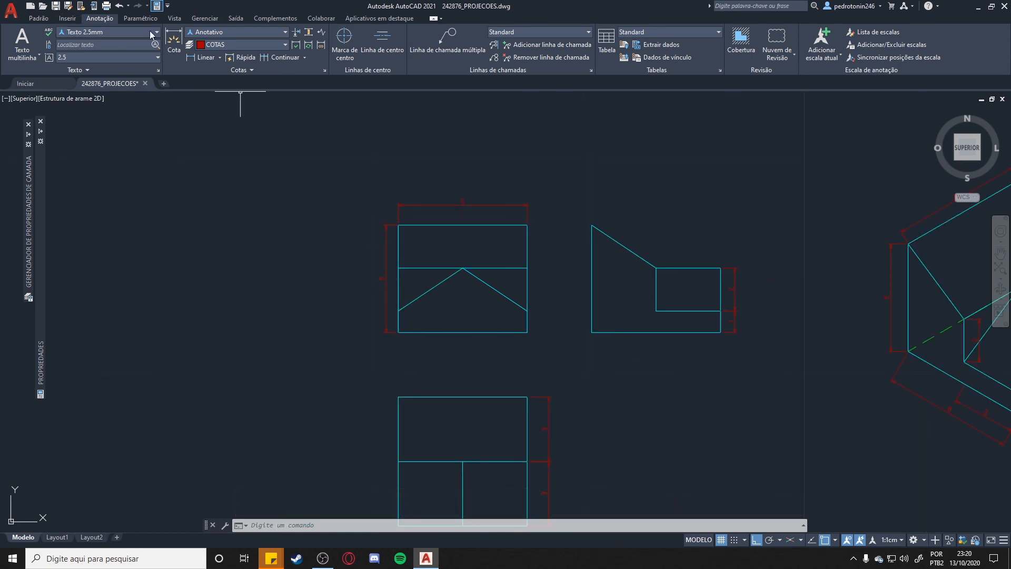
left_click(174, 39)
left_click(592, 332)
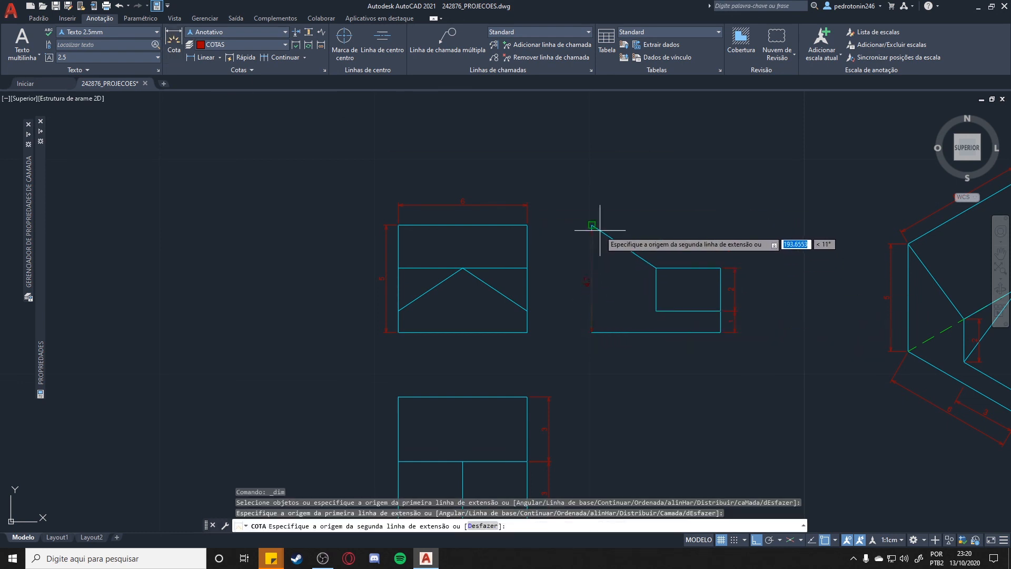
left_click(591, 225)
left_click(582, 226)
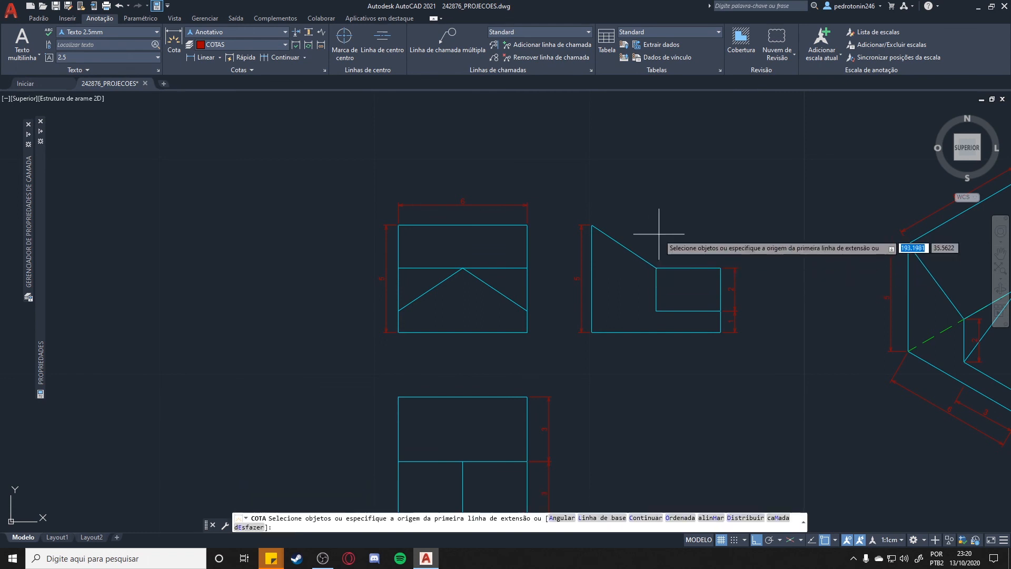
key("Return")
Step: Review the dimension layout on the current views and on the neighbouring exercise with the sloped, stepped solid
middle_click_drag(773, 272, 769, 226)
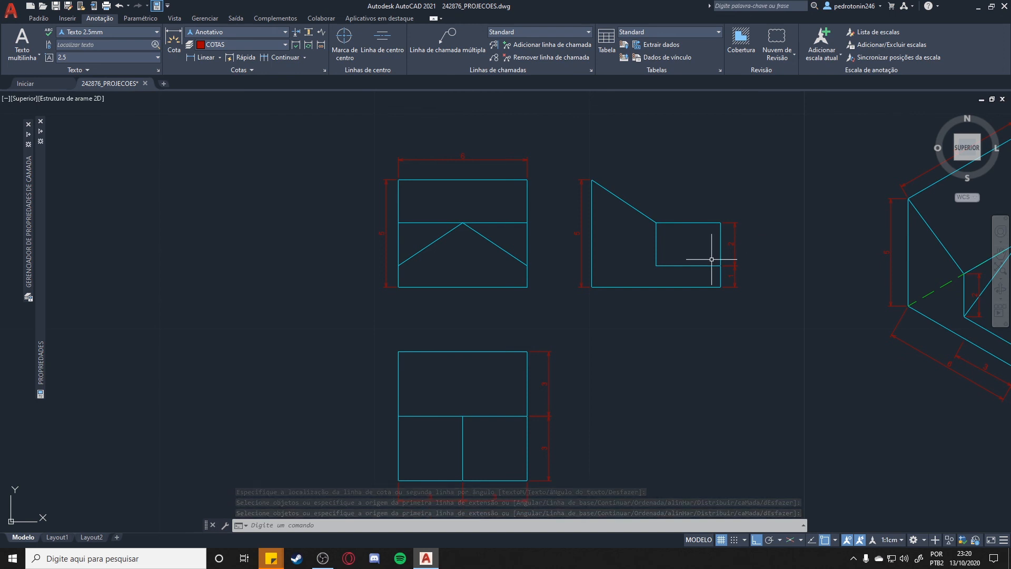
middle_click_drag(809, 284, 838, 234)
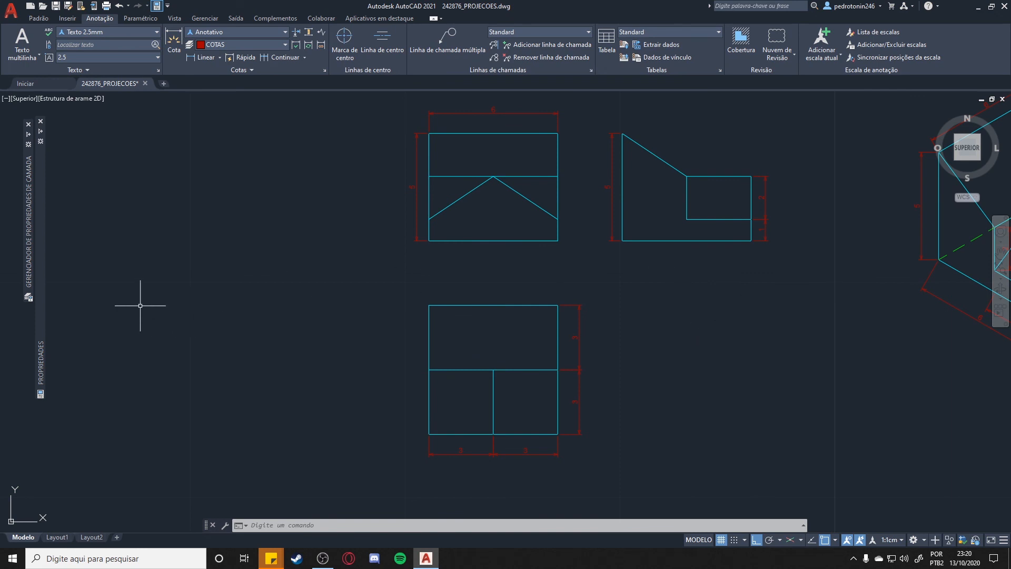
middle_click_drag(59, 316, 670, 292)
middle_click_drag(338, 317, 709, 314)
scroll(709, 314, "down", 2)
middle_click_drag(514, 355, 767, 288)
scroll(701, 314, "up", 1)
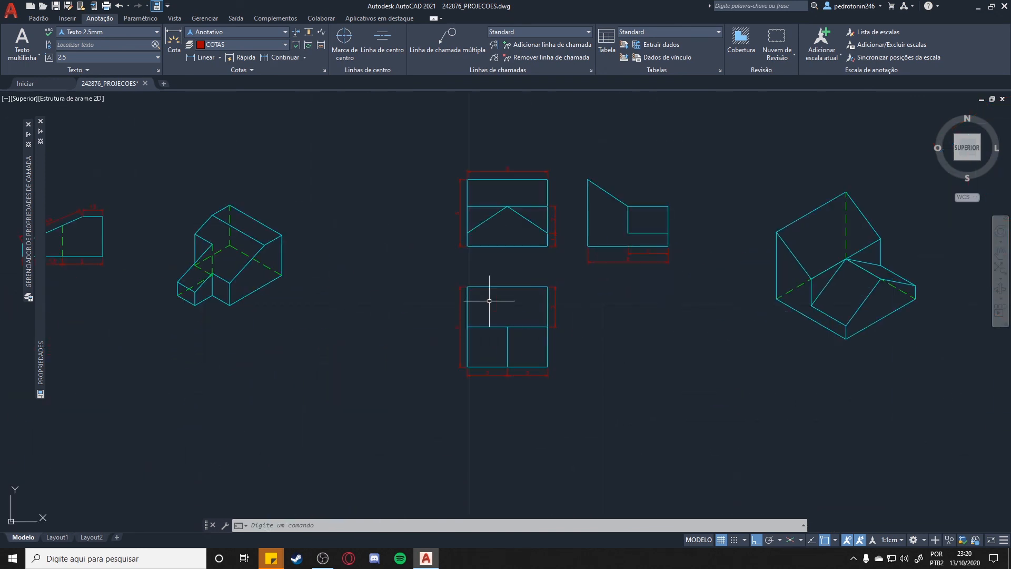
mouse_move(234, 339)
middle_mouse_down()
mouse_move(512, 351)
mouse_move(633, 340)
middle_mouse_up()
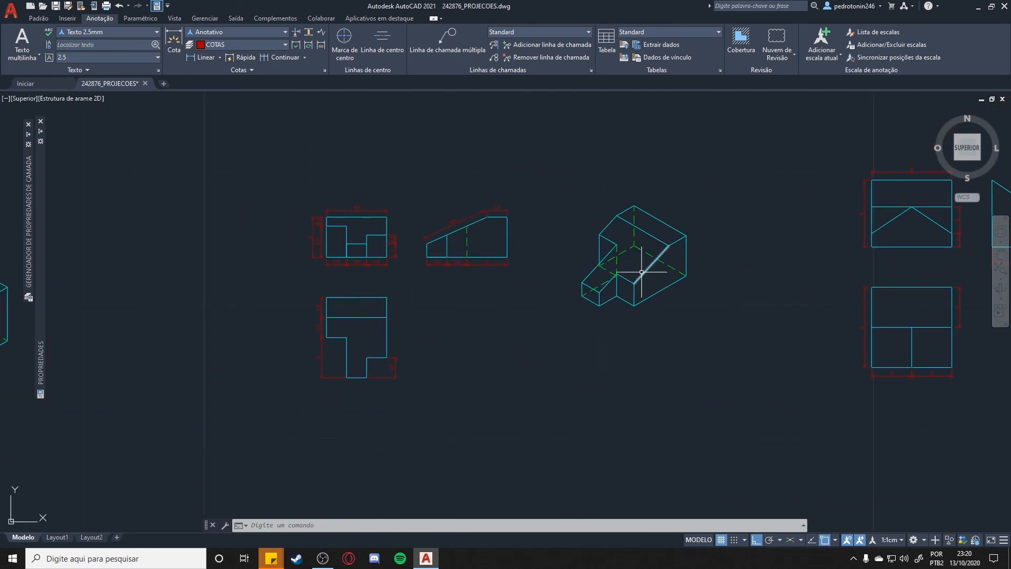
scroll(476, 354, "up", 1)
middle_click_drag(504, 286, 604, 342)
scroll(492, 331, "up", 2)
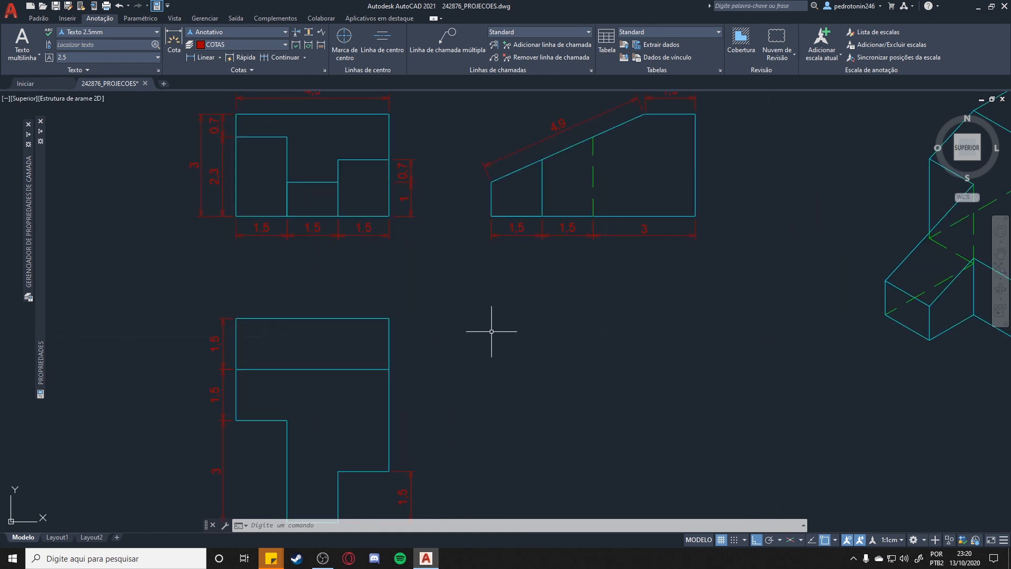
scroll(543, 311, "down", 2)
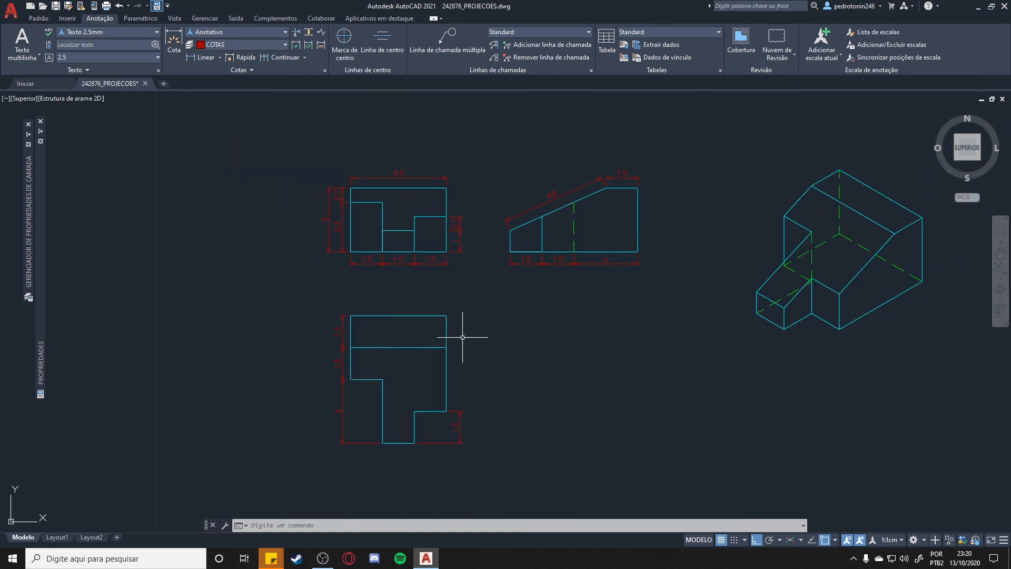
scroll(463, 334, "up", 2)
middle_click_drag(653, 216, 648, 312)
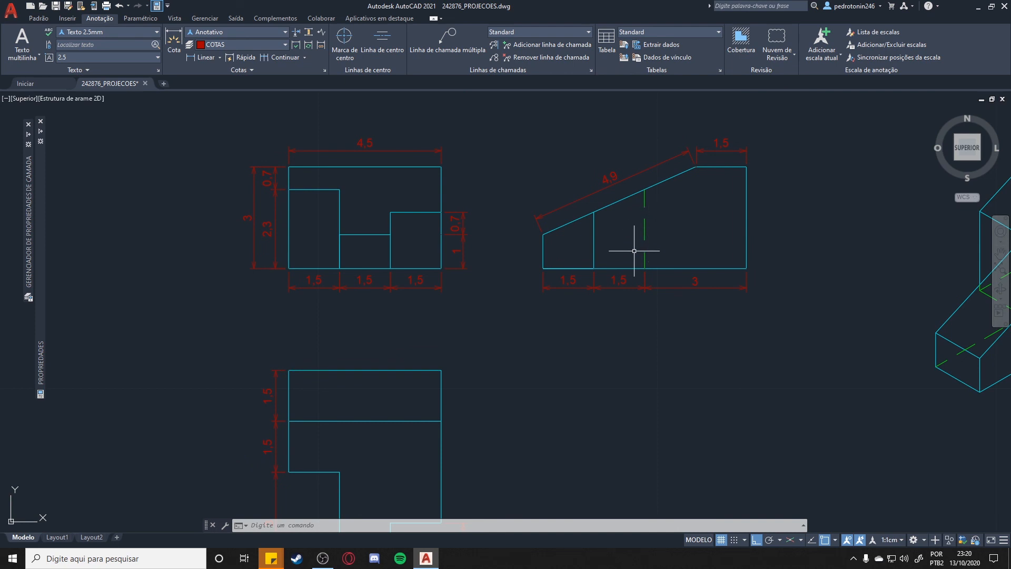
scroll(371, 369, "down", 4)
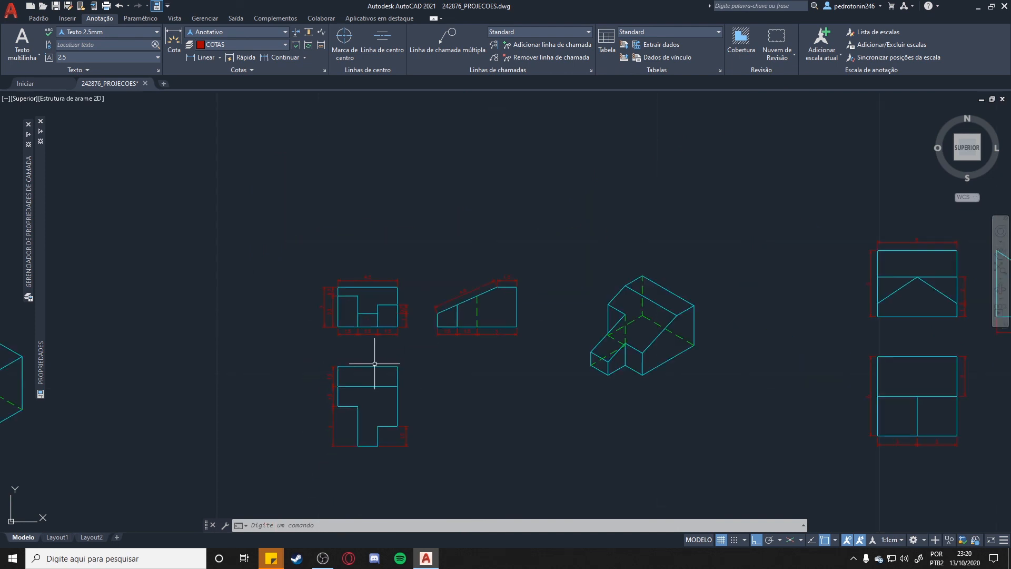
Step: Examine how the exercise with hidden lines in its front view distributes its dimensions among the three views
middle_click_drag(176, 359, 627, 314)
middle_click_drag(287, 320, 702, 312)
scroll(577, 315, "up", 4)
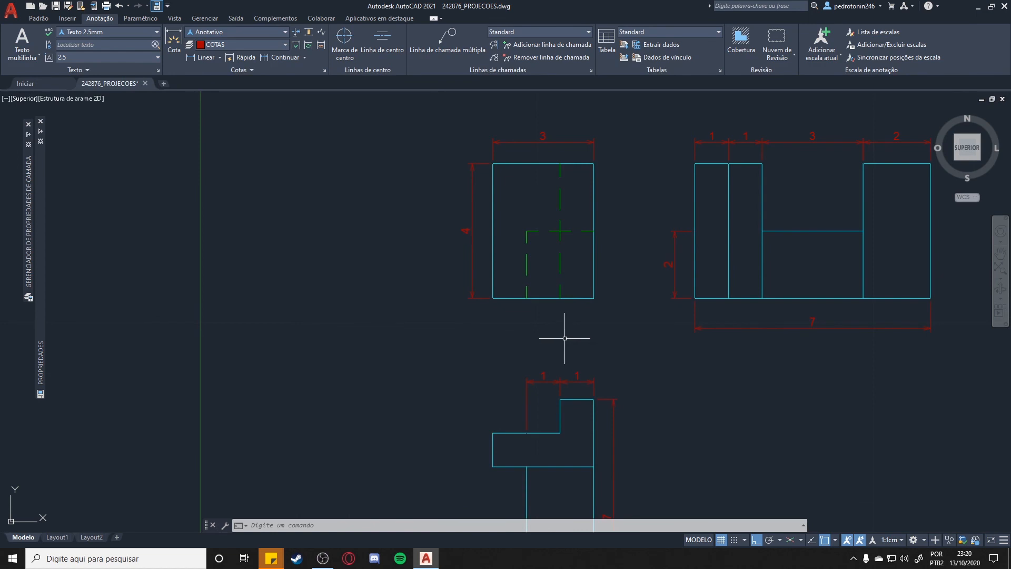
scroll(565, 329, "up", 1)
middle_click_drag(605, 216, 608, 329)
scroll(607, 329, "down", 1)
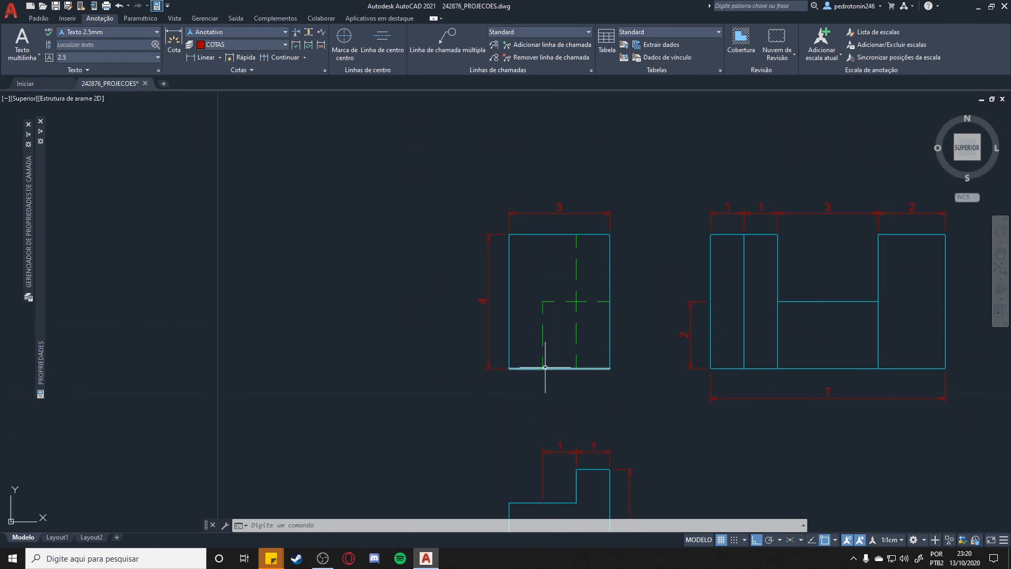
middle_click_drag(611, 379, 625, 308)
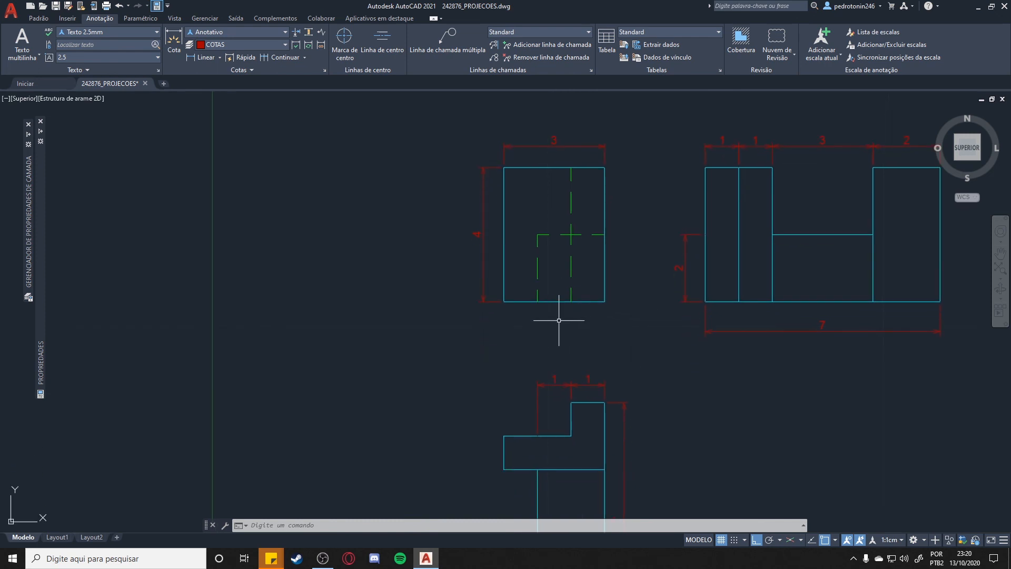
middle_click_drag(613, 360, 601, 288)
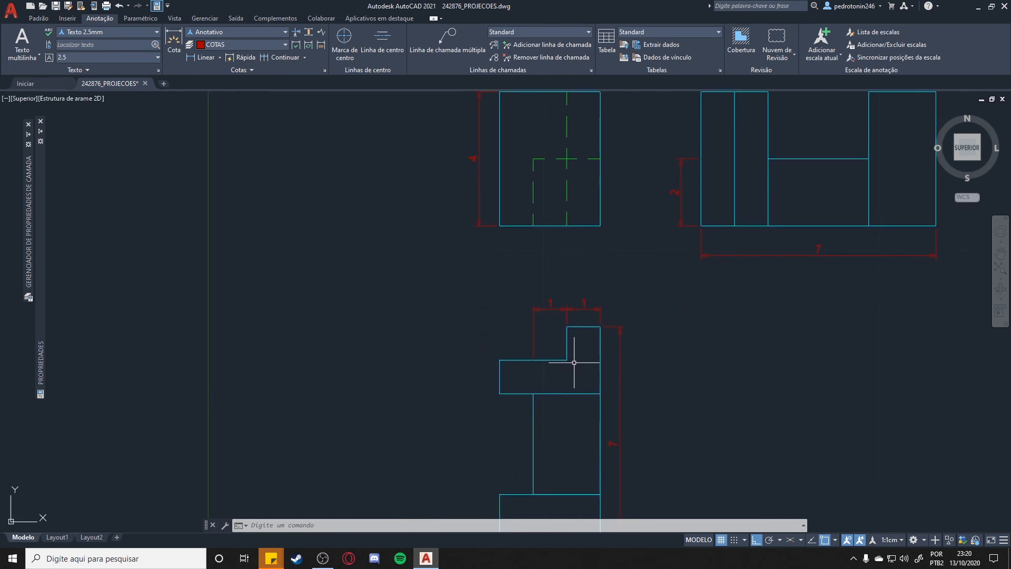
middle_click_drag(681, 256, 683, 332)
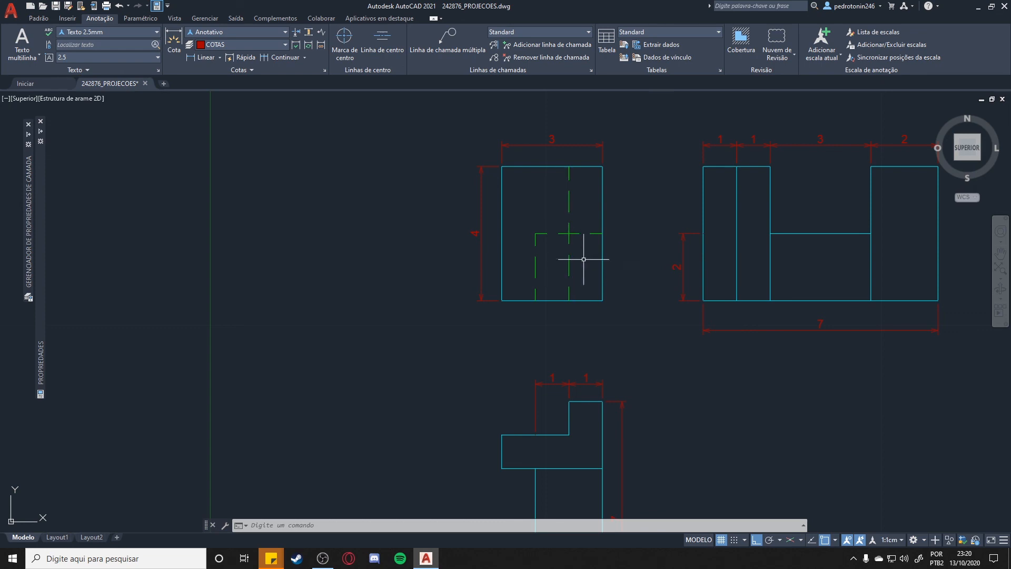
Step: Compare the dimensioned views of the other exercises along the drawing, ending at the V-notched solid's views
middle_click_drag(759, 401, 267, 377)
scroll(572, 341, "down", 1)
middle_click_drag(751, 312, 307, 271)
scroll(586, 279, "down", 2)
middle_click_drag(768, 278, 335, 294)
middle_click_drag(671, 296, 454, 303)
scroll(560, 298, "up", 1)
scroll(375, 260, "up", 1)
middle_click_drag(374, 260, 861, 276)
middle_click_drag(361, 292, 783, 266)
scroll(425, 265, "up", 1)
middle_click_drag(426, 265, 498, 278)
middle_click_drag(801, 273, 502, 240)
scroll(502, 239, "down", 1)
middle_click_drag(649, 241, 469, 280)
middle_click_drag(801, 269, 504, 267)
scroll(503, 267, "down", 1)
middle_click_drag(707, 274, 549, 272)
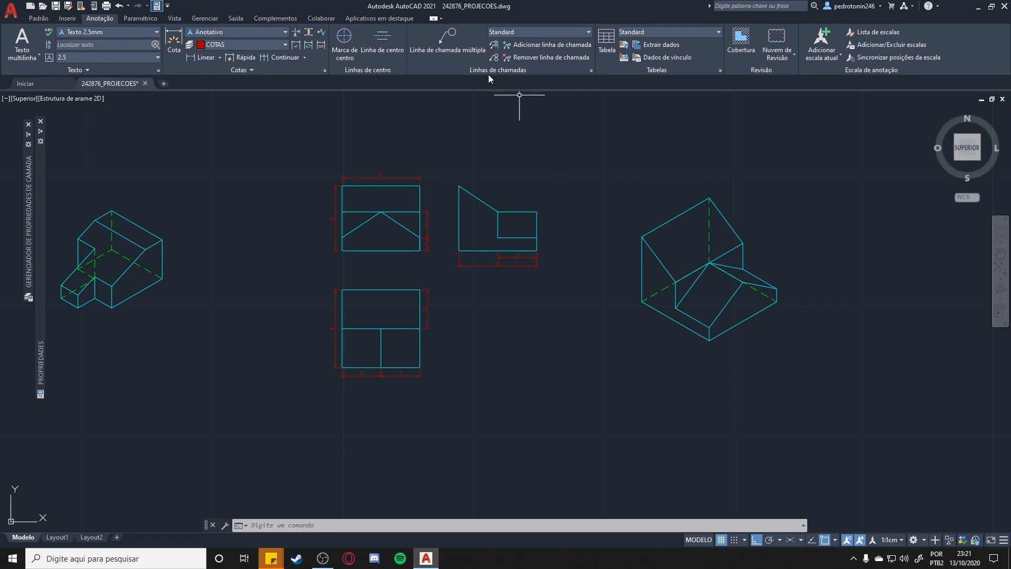
Step: Turn on the PROJETANTES layer to display the projection lines of the views
left_click(39, 19)
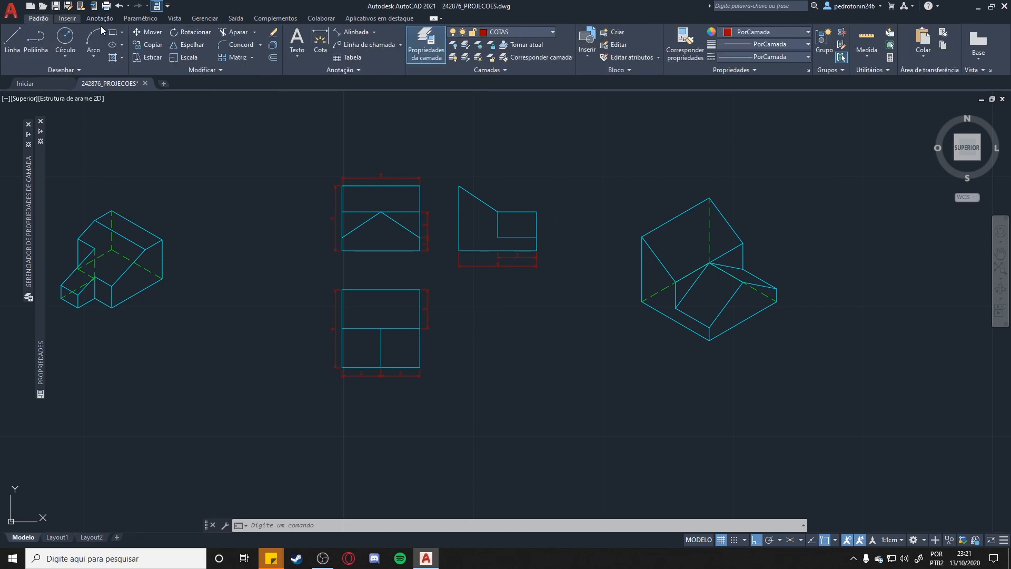
left_click(521, 32)
left_click(455, 108)
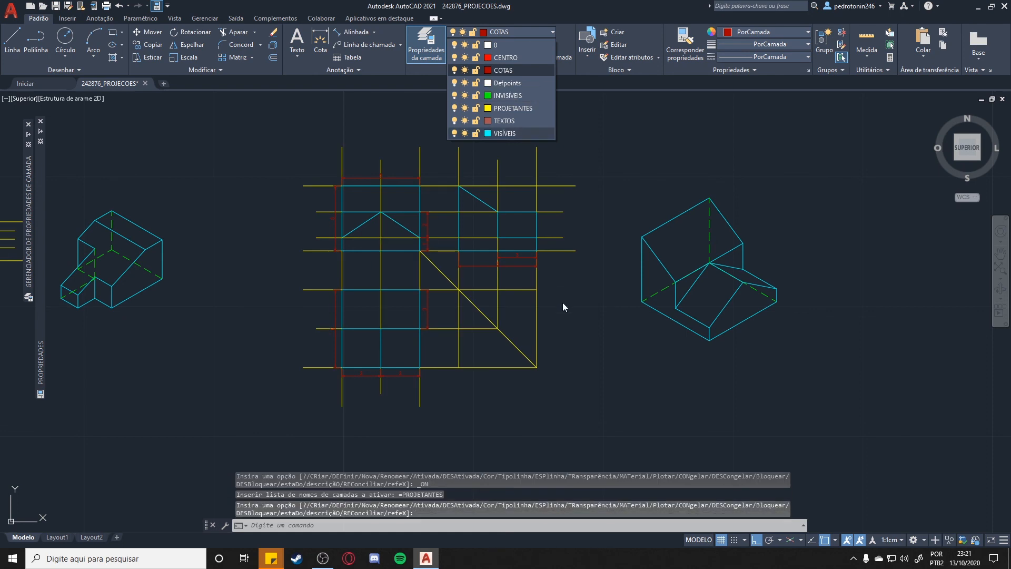
scroll(564, 304, "up", 2)
left_click(563, 302)
scroll(591, 308, "down", 2)
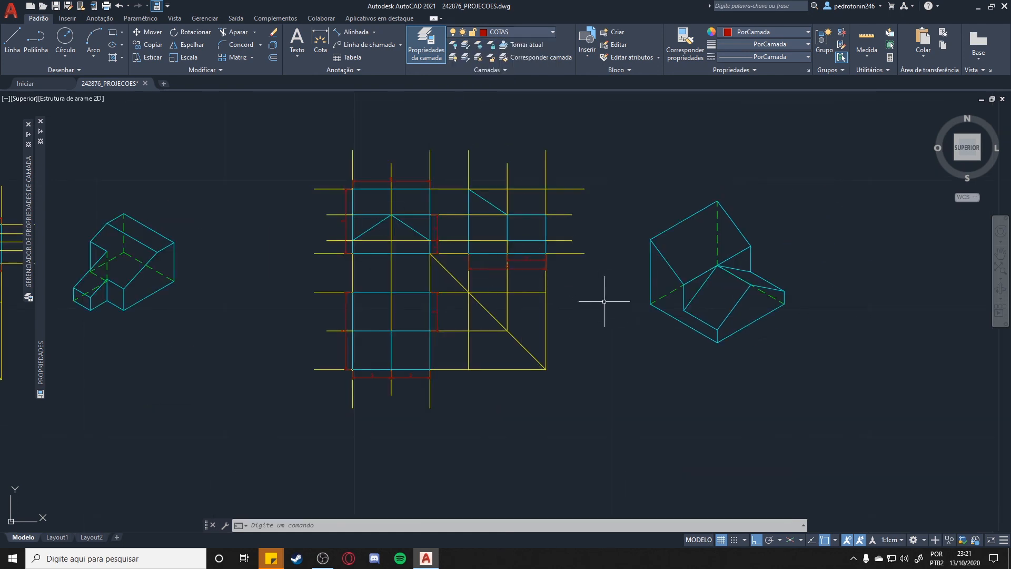